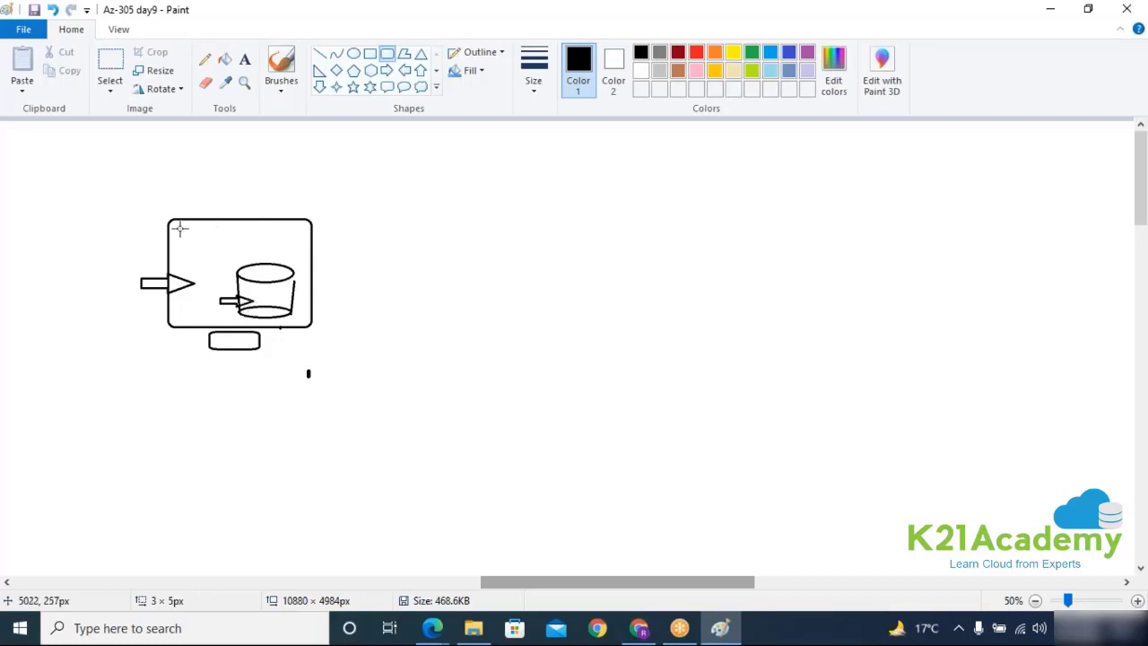
Step: Draw an inner rounded box in the server box, a small box near the top, and a connecting line
{"action": "left_click_drag", "start_coordinate": [179, 229], "coordinate": [307, 324]}
{"action": "left_click", "coordinate": [335, 366]}
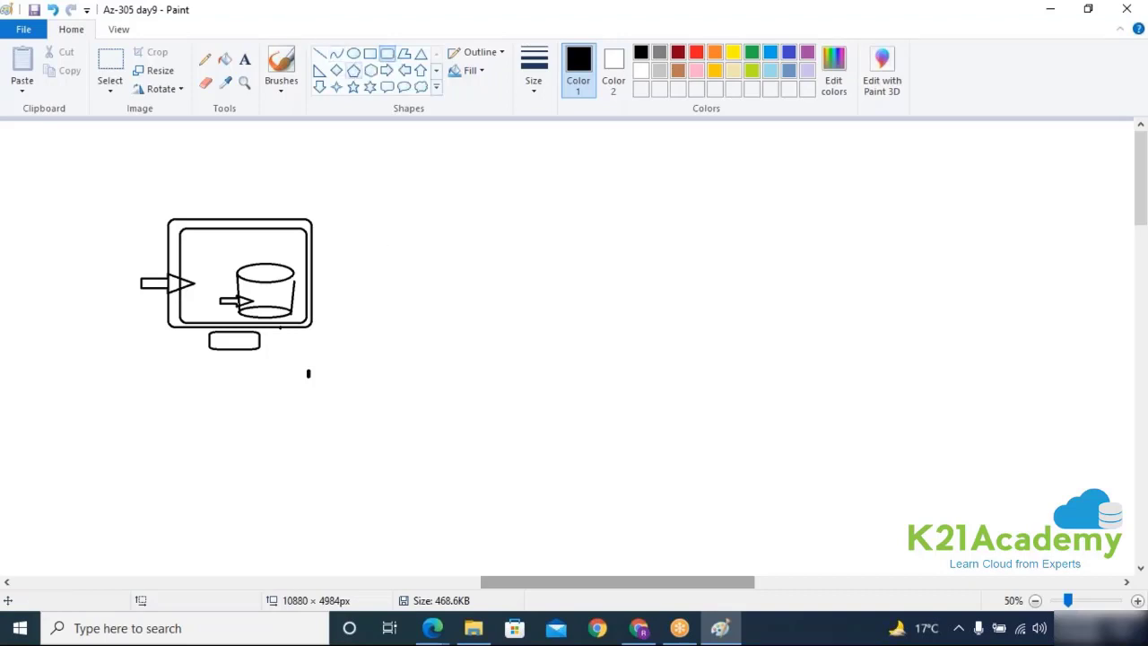
{"action": "mouse_move", "coordinate": [502, 150]}
{"action": "left_mouse_down"}
{"action": "mouse_move", "coordinate": [552, 223]}
{"action": "mouse_move", "coordinate": [520, 230]}
{"action": "mouse_move", "coordinate": [520, 316]}
{"action": "left_mouse_up"}
{"action": "left_click", "coordinate": [319, 53]}
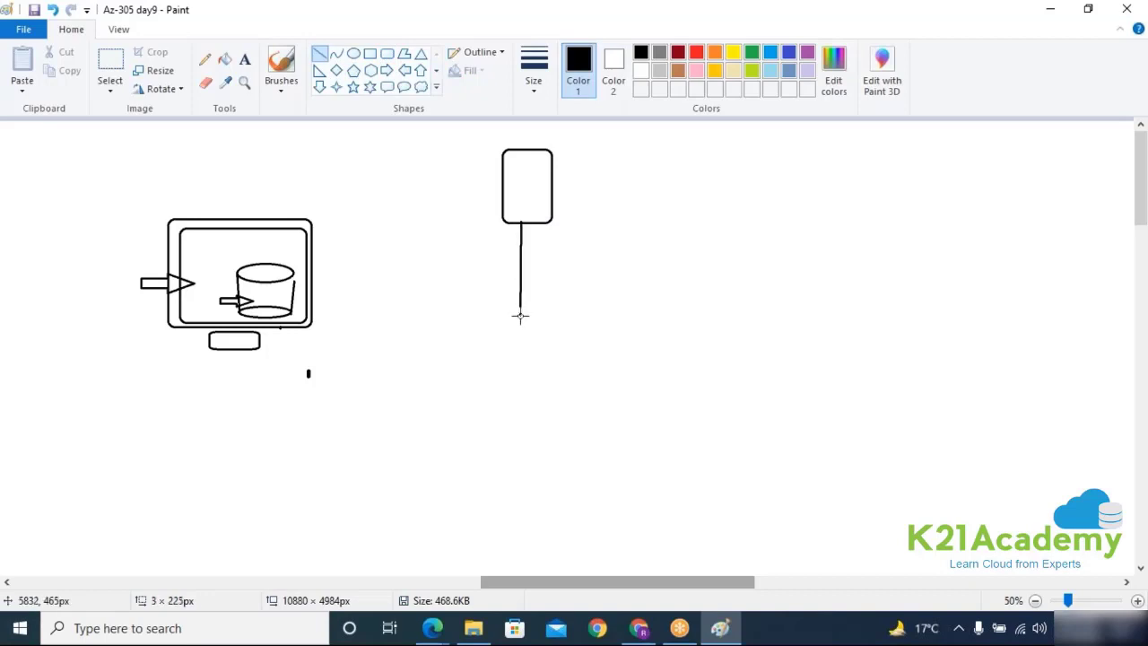
{"action": "left_click", "coordinate": [386, 55]}
Step: Sketch a database cylinder from two ellipses and two side lines, then bring the Azure portal forward
{"action": "left_click", "coordinate": [354, 52]}
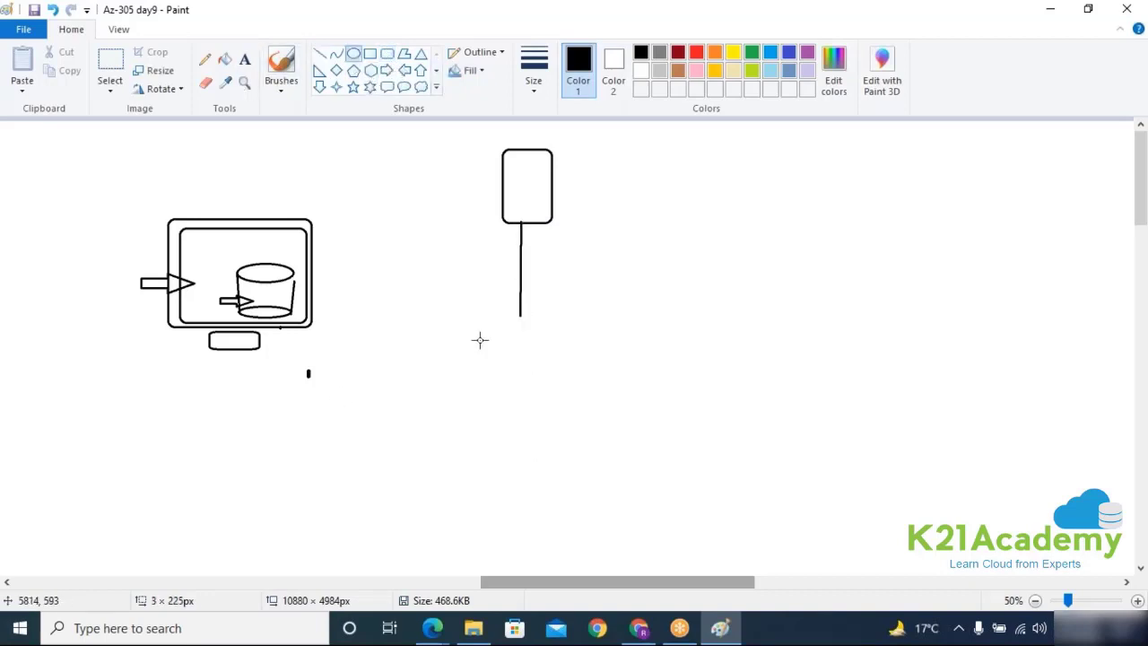
{"action": "left_click_drag", "start_coordinate": [468, 310], "coordinate": [575, 337]}
{"action": "left_click_drag", "start_coordinate": [462, 376], "coordinate": [578, 409]}
{"action": "left_click", "coordinate": [319, 53]}
{"action": "left_click_drag", "start_coordinate": [467, 321], "coordinate": [463, 393]}
{"action": "left_click_drag", "start_coordinate": [575, 323], "coordinate": [576, 394]}
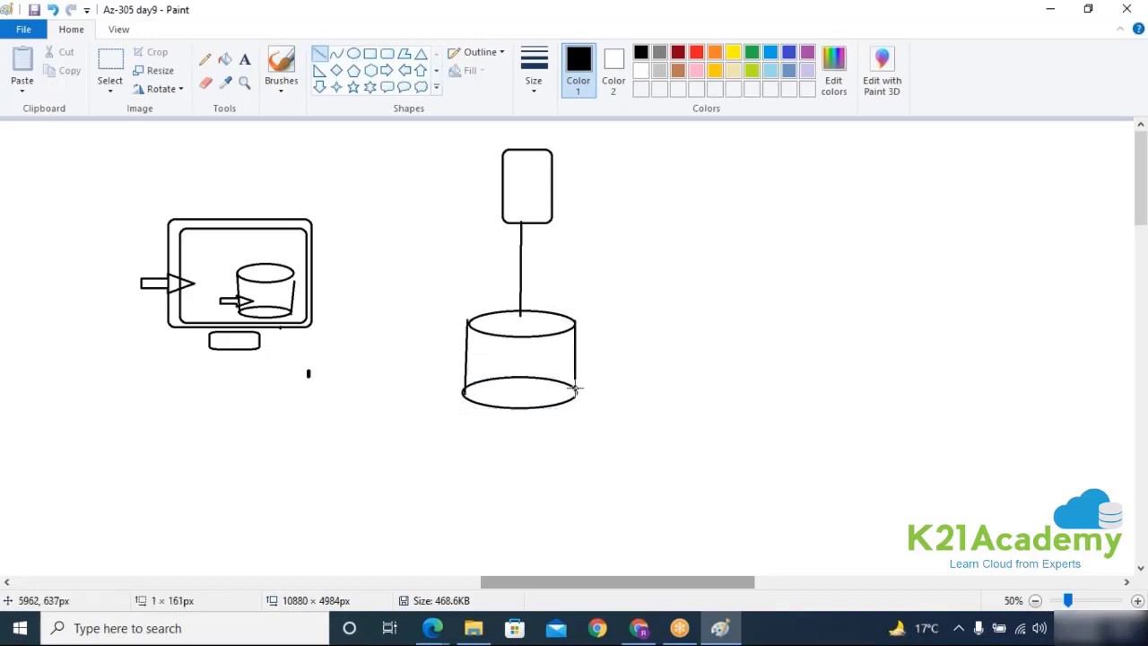
{"action": "left_click", "coordinate": [640, 629]}
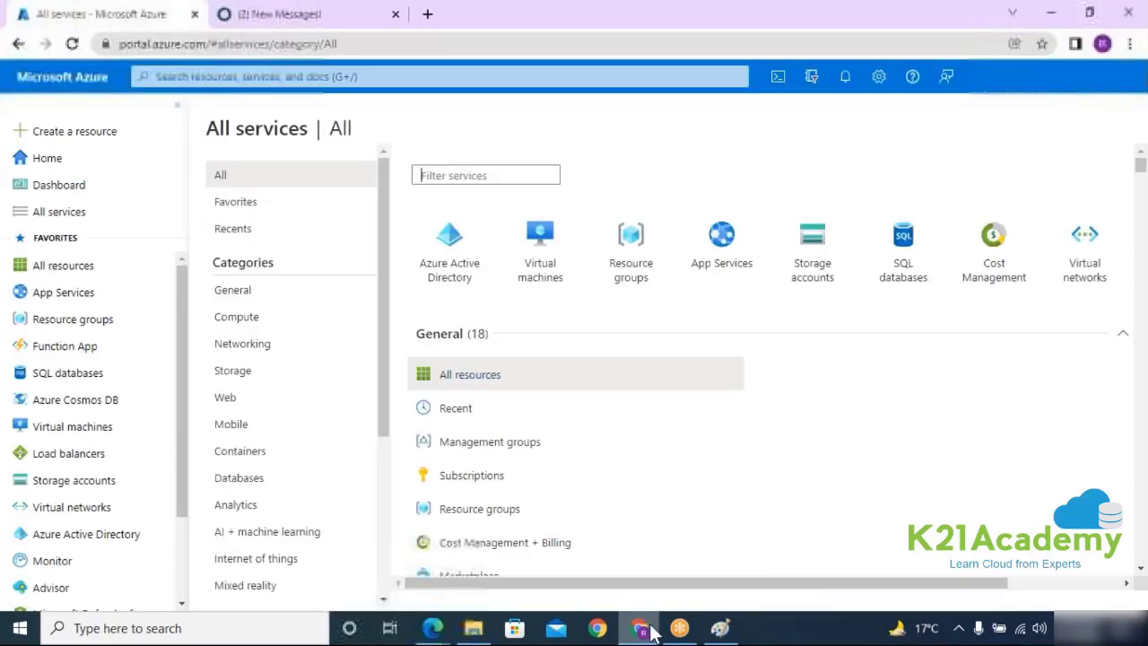
Step: Filter All services for 'sql', open SQL databases and start creating a new database
{"action": "left_click", "coordinate": [425, 179]}
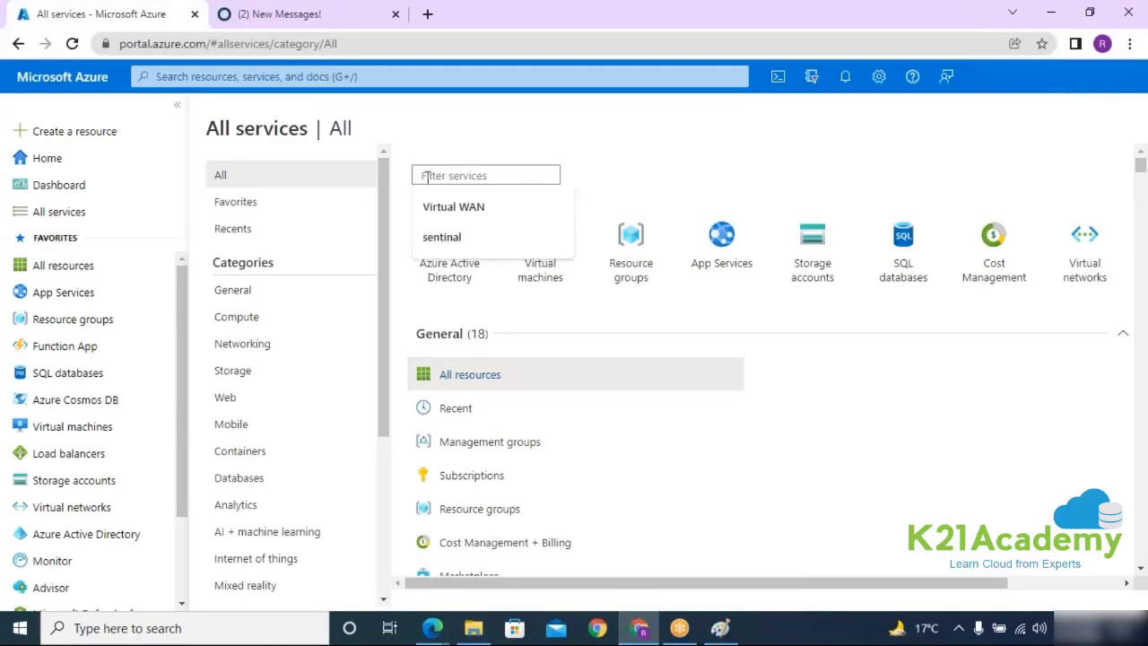
{"action": "type", "text": "sql"}
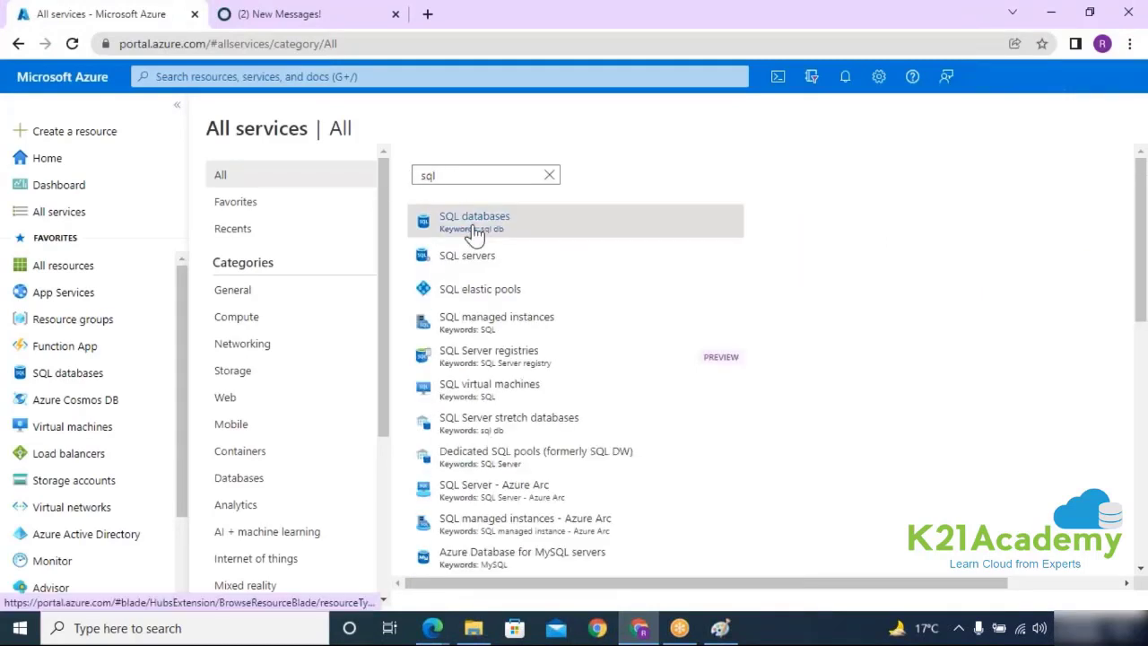
{"action": "left_click", "coordinate": [474, 224]}
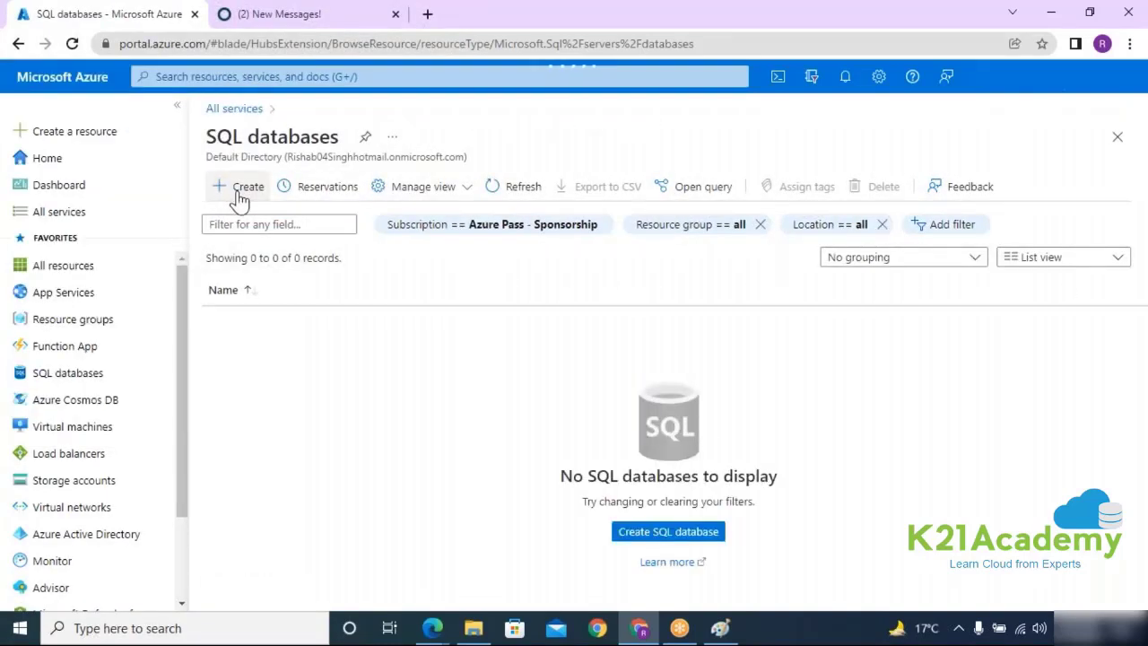
{"action": "left_click", "coordinate": [241, 192]}
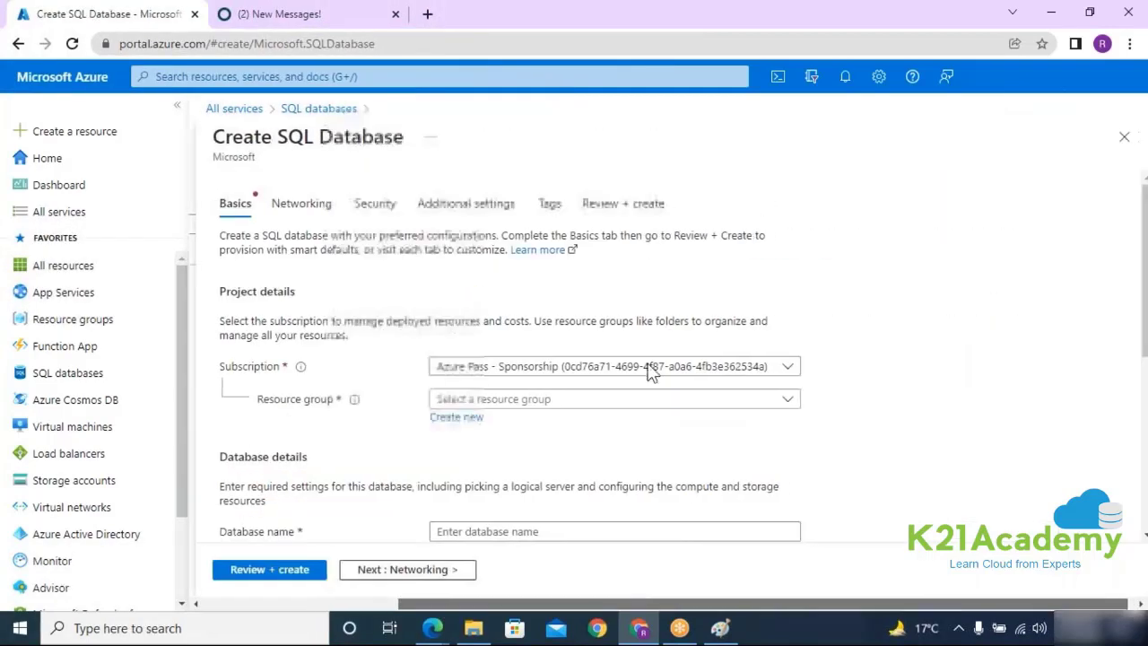
Step: Choose resource group RG, name the database mytest4DB, and begin creating a new server
{"action": "left_click", "coordinate": [530, 404]}
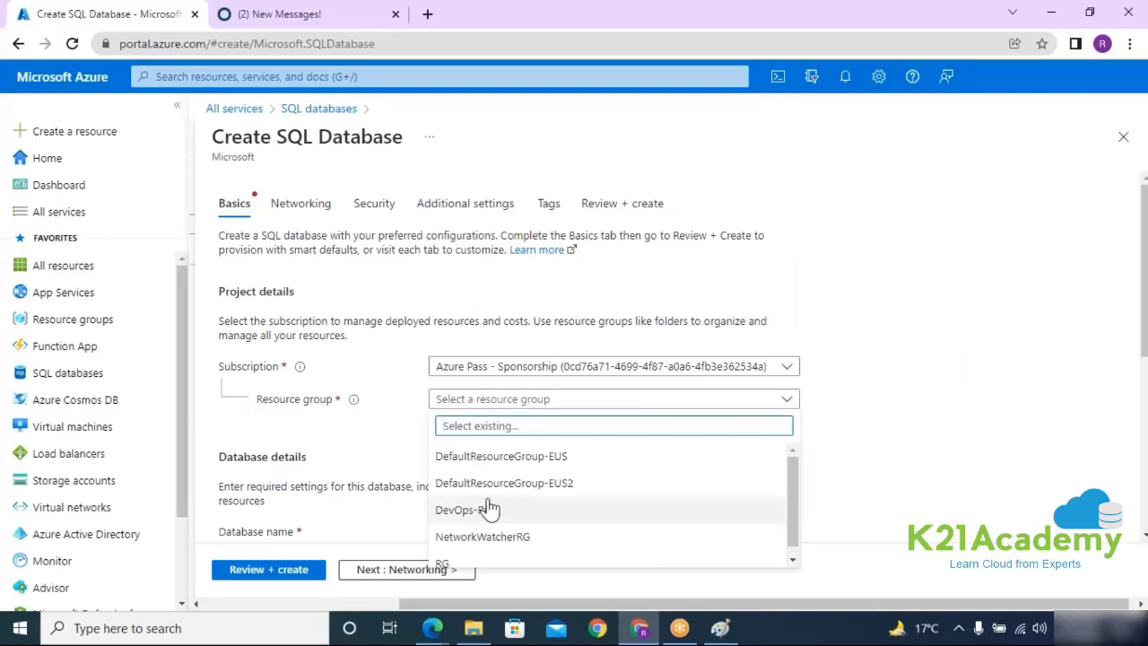
{"action": "scroll", "coordinate": [502, 511], "scroll_direction": "down", "scroll_amount": 1}
{"action": "left_click", "coordinate": [448, 554]}
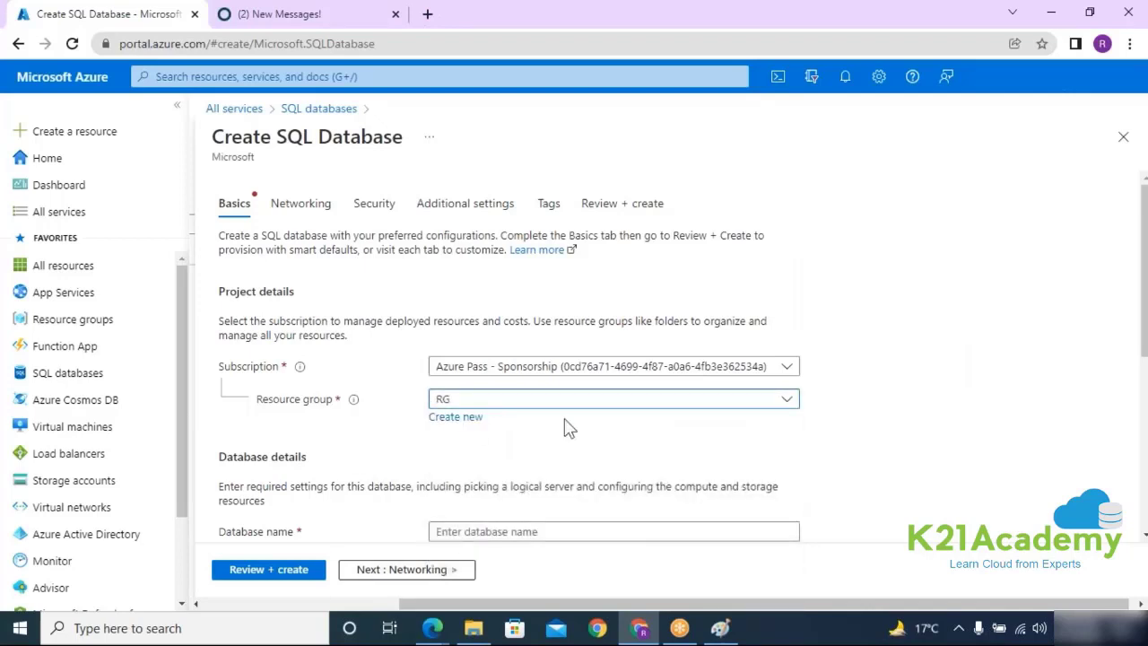
{"action": "scroll", "coordinate": [466, 412], "scroll_direction": "down", "scroll_amount": 2}
{"action": "left_click", "coordinate": [504, 364]}
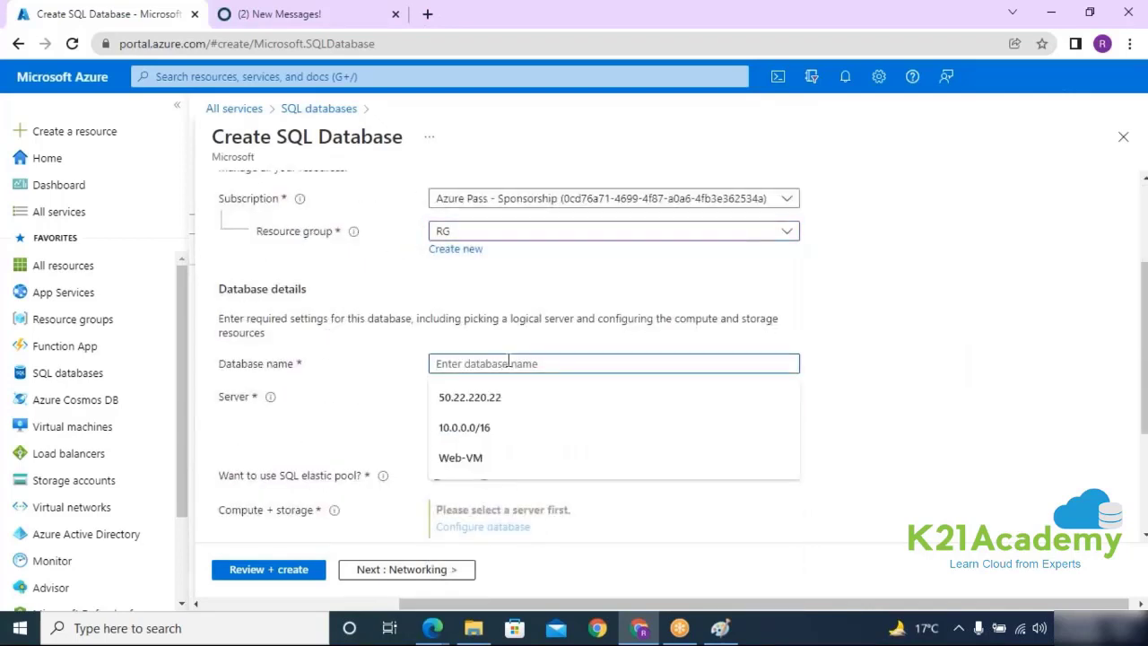
{"action": "type", "text": "mytest4DN"}
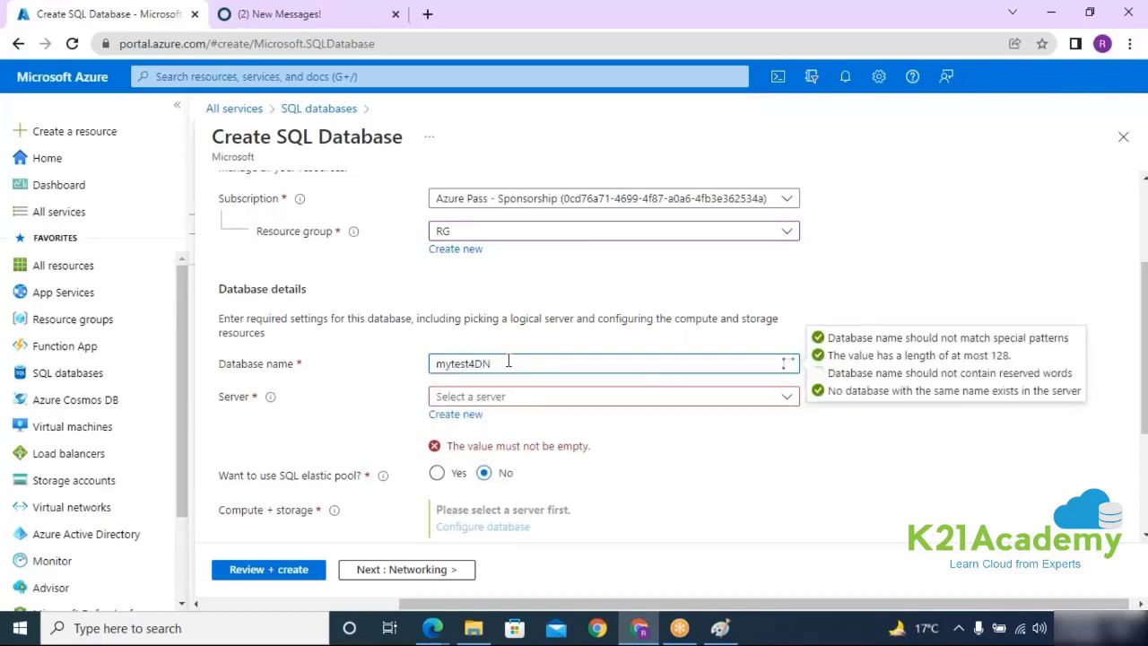
{"action": "key", "text": "BackSpace"}
{"action": "left_click_drag", "start_coordinate": [498, 364], "coordinate": [395, 377]}
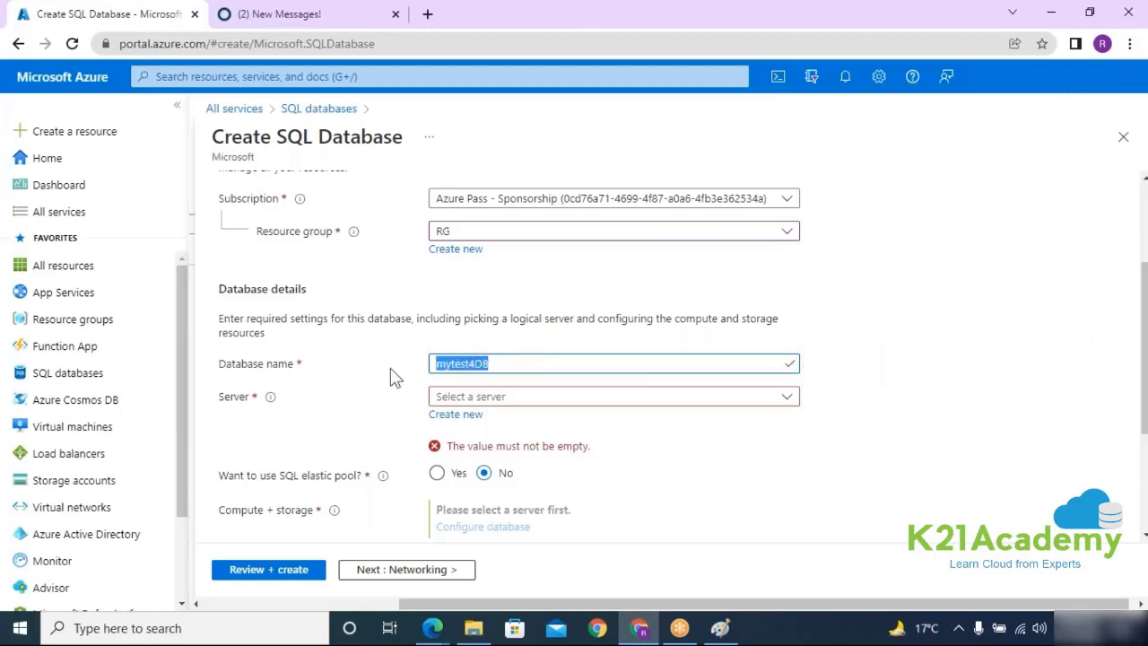
{"action": "left_click", "coordinate": [455, 425]}
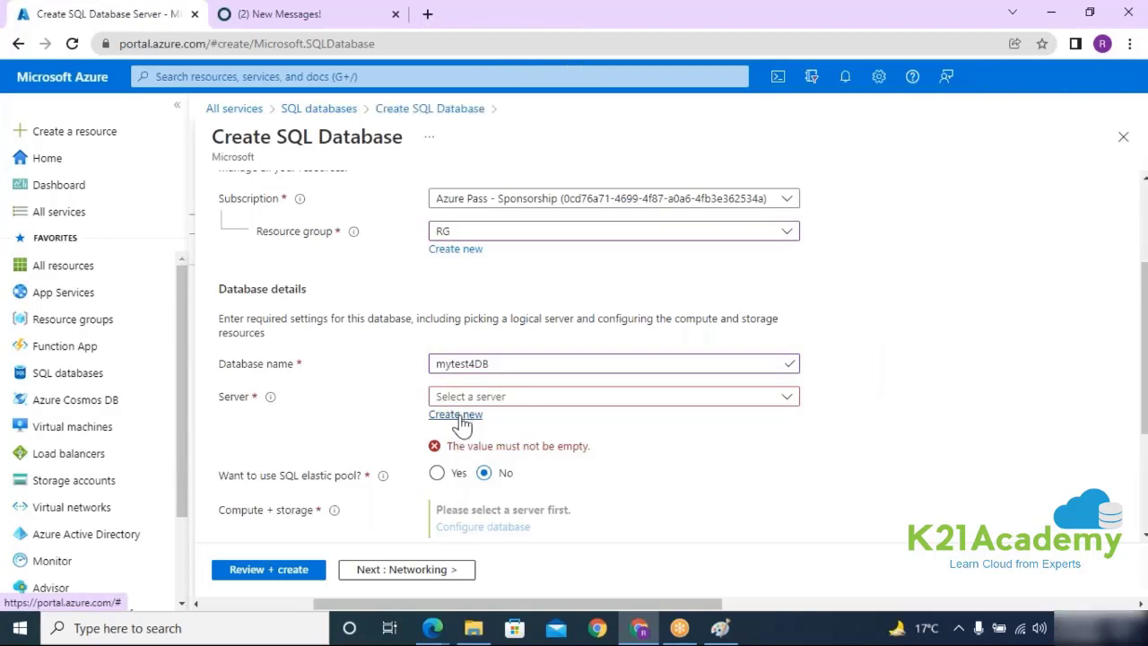
Step: Name the new server mytest4dbserver and set its authentication to SQL authentication only
{"action": "left_click", "coordinate": [538, 284]}
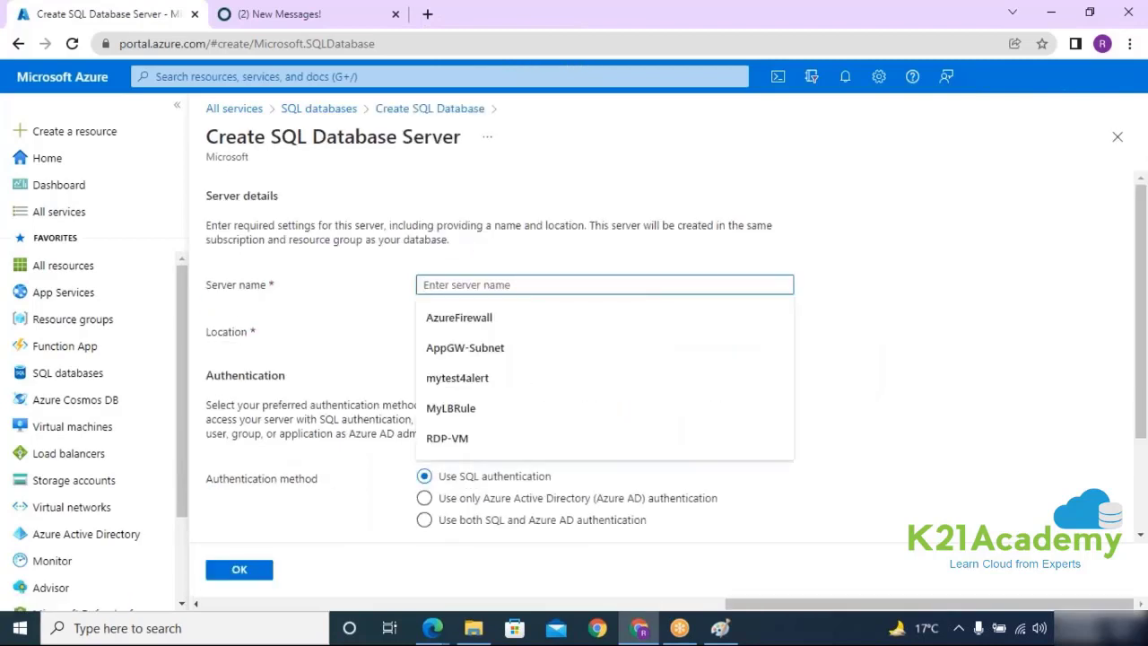
{"action": "type", "text": "mytest4"}
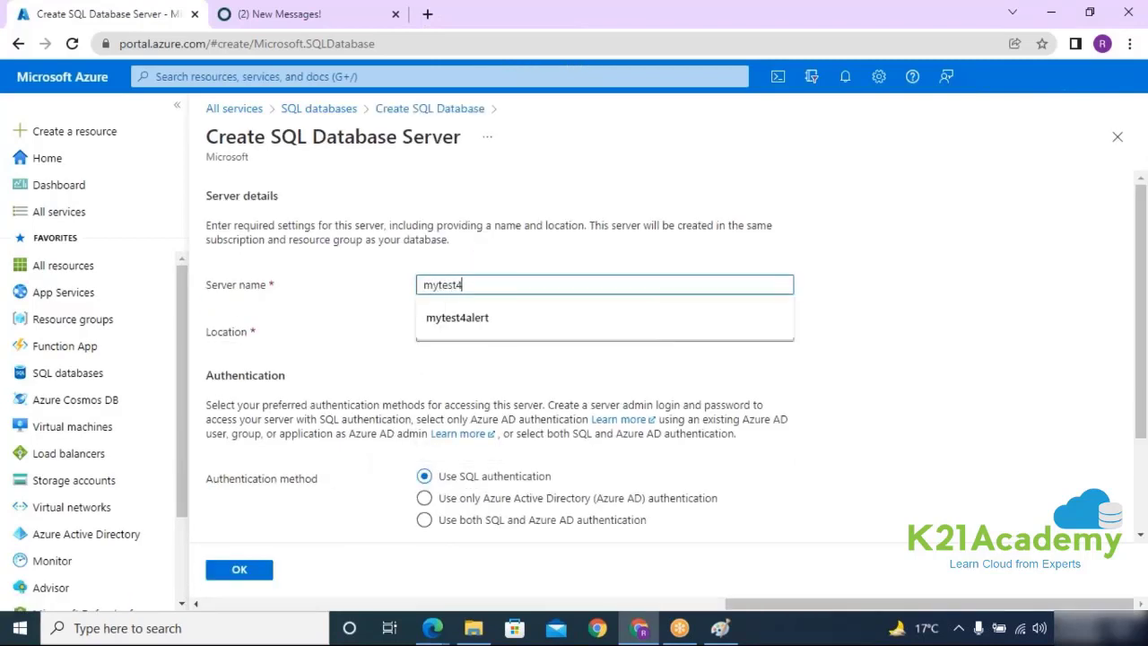
{"action": "type", "text": "dbserve"}
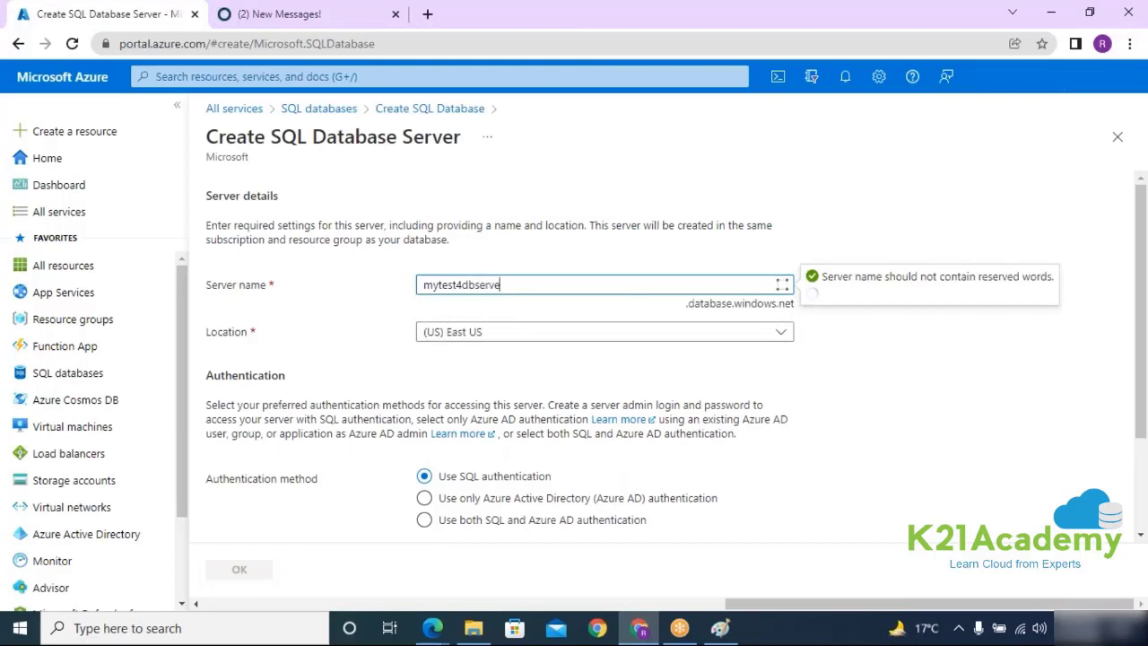
{"action": "type", "text": "r"}
{"action": "left_click_drag", "start_coordinate": [511, 285], "coordinate": [395, 292]}
{"action": "key", "text": "ctrl+c"}
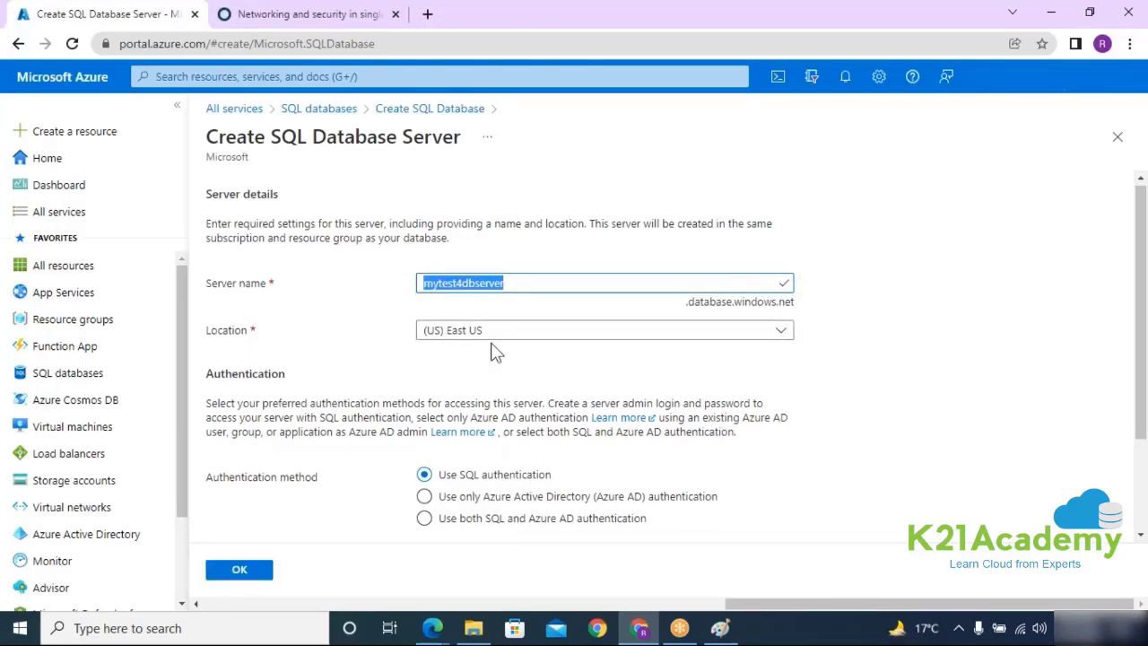
{"action": "scroll", "coordinate": [494, 351], "scroll_direction": "down", "scroll_amount": 2}
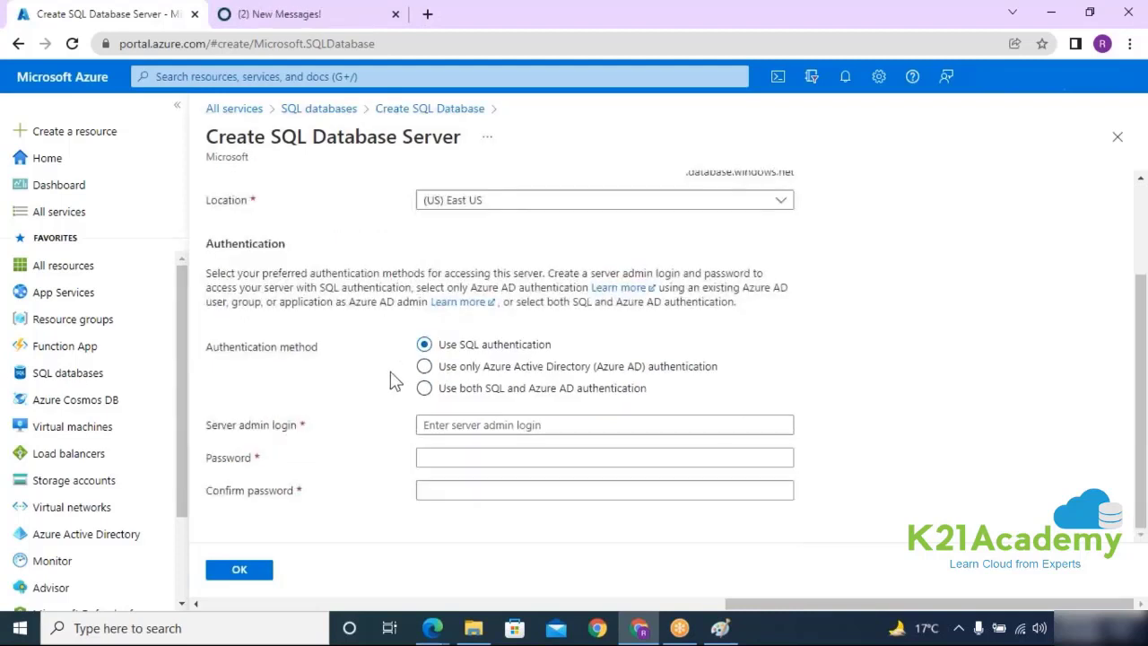
{"action": "left_click", "coordinate": [424, 366]}
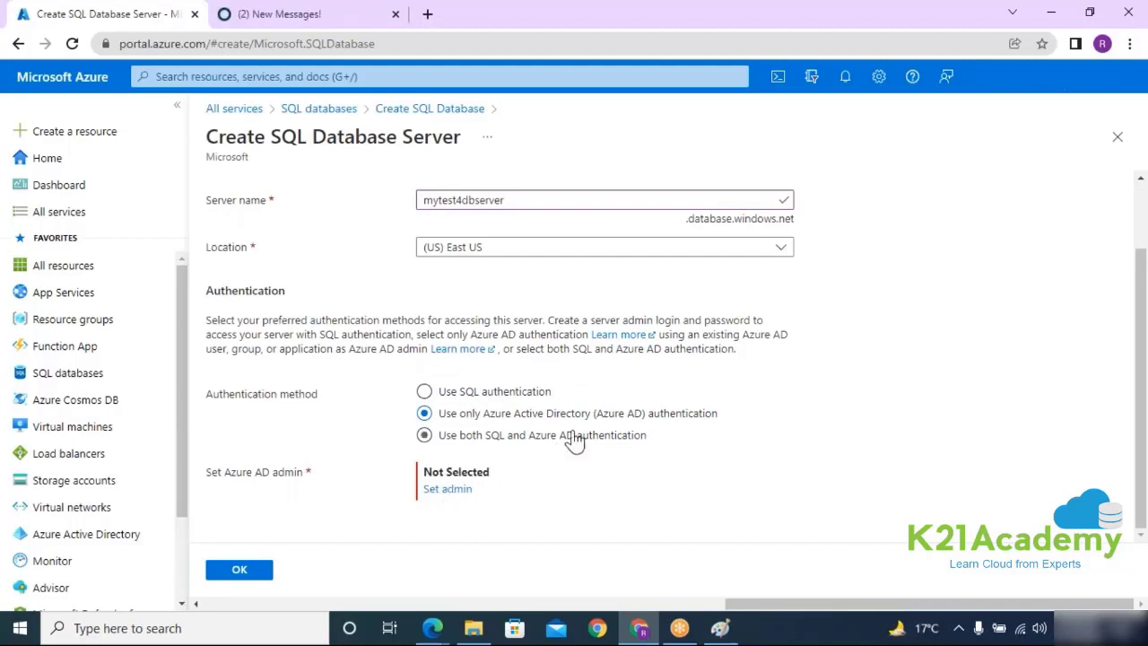
{"action": "left_click_drag", "start_coordinate": [595, 413], "coordinate": [707, 415]}
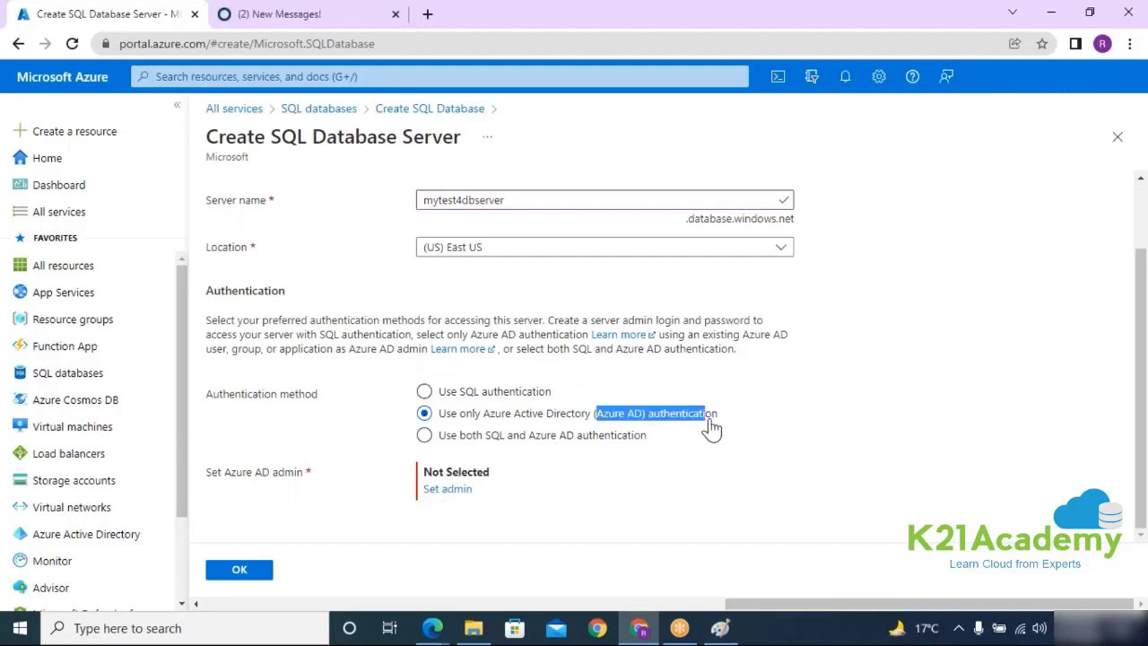
{"action": "left_click", "coordinate": [424, 435]}
{"action": "scroll", "coordinate": [424, 434], "scroll_direction": "down", "scroll_amount": 2}
{"action": "left_click_drag", "start_coordinate": [445, 293], "coordinate": [553, 294]}
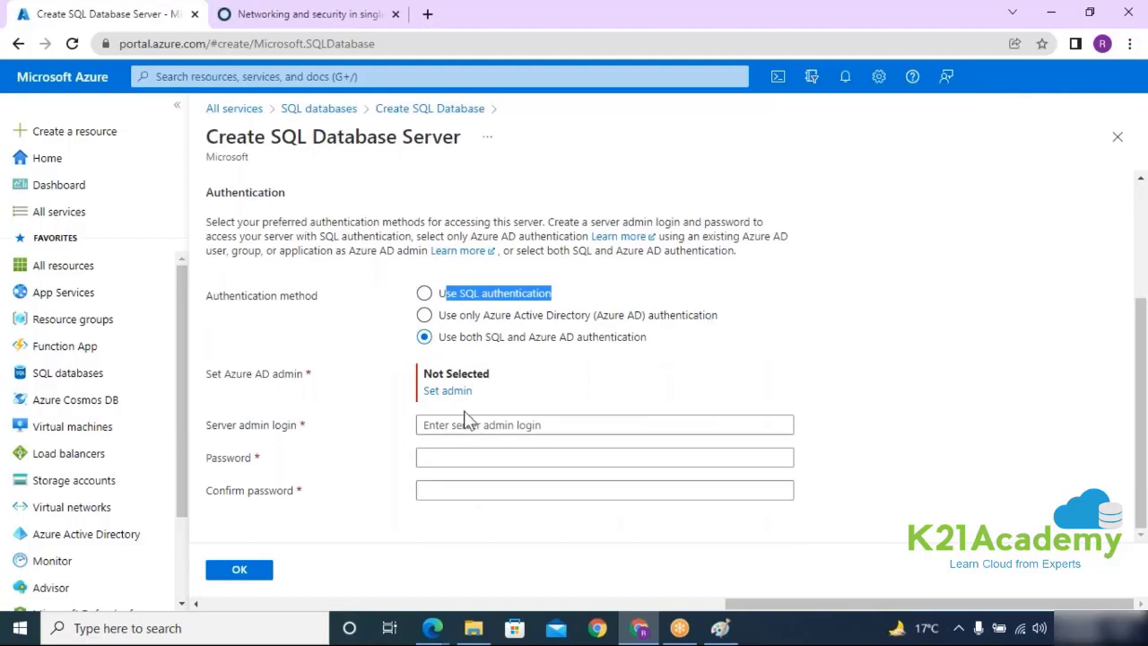
{"action": "left_click", "coordinate": [424, 294]}
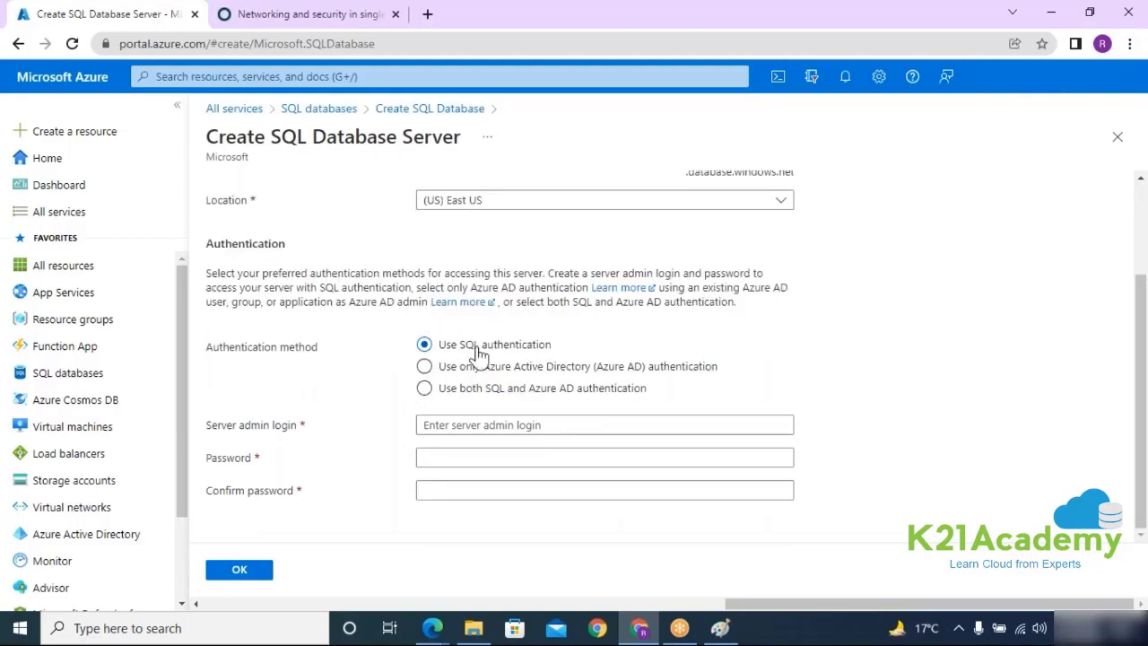
Step: Paste the server admin login, enter and confirm the admin password, and accept the server settings
{"action": "left_click", "coordinate": [474, 431]}
{"action": "key", "text": "ctrl+v"}
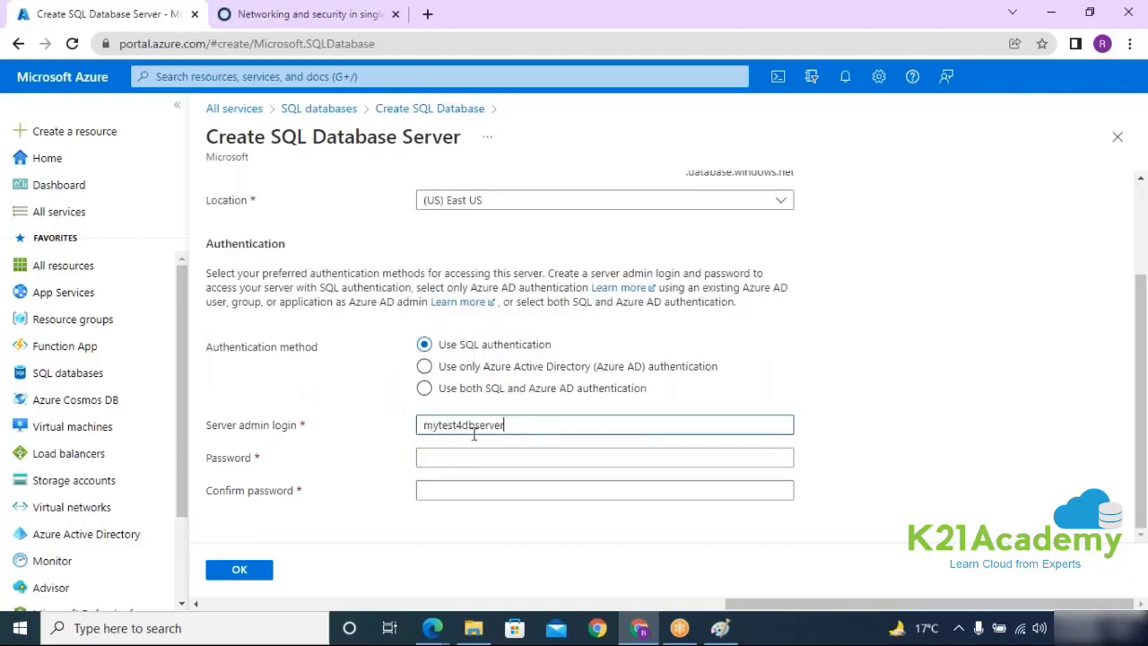
{"action": "left_click", "coordinate": [456, 458]}
{"action": "type", "text": "Pa"}
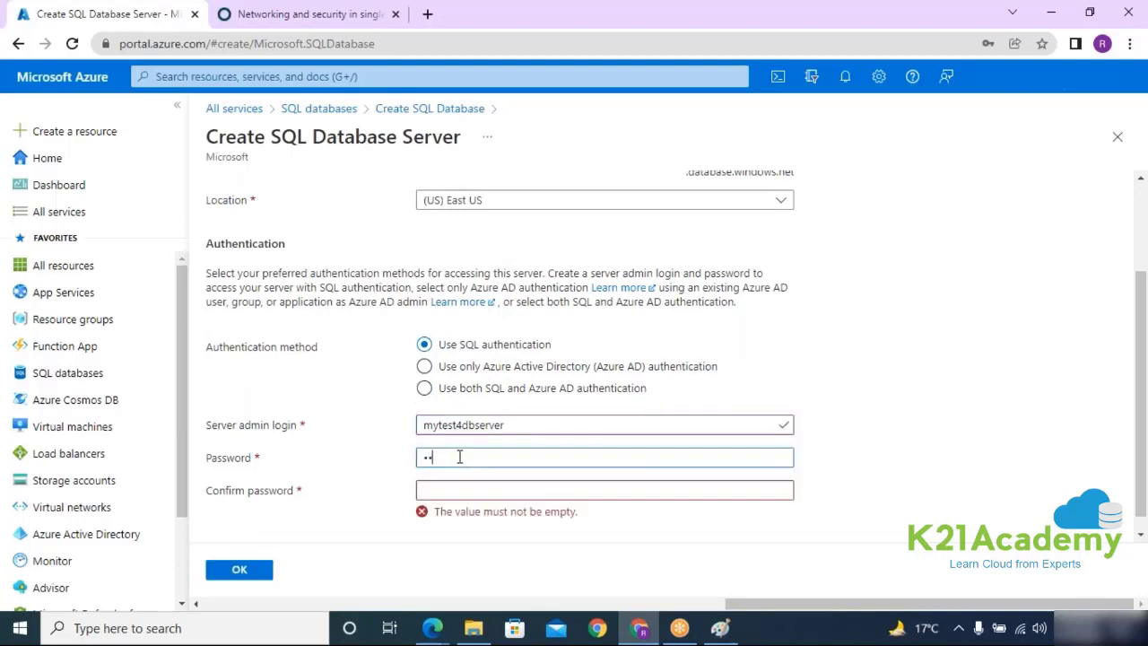
{"action": "type", "text": "ssword@1"}
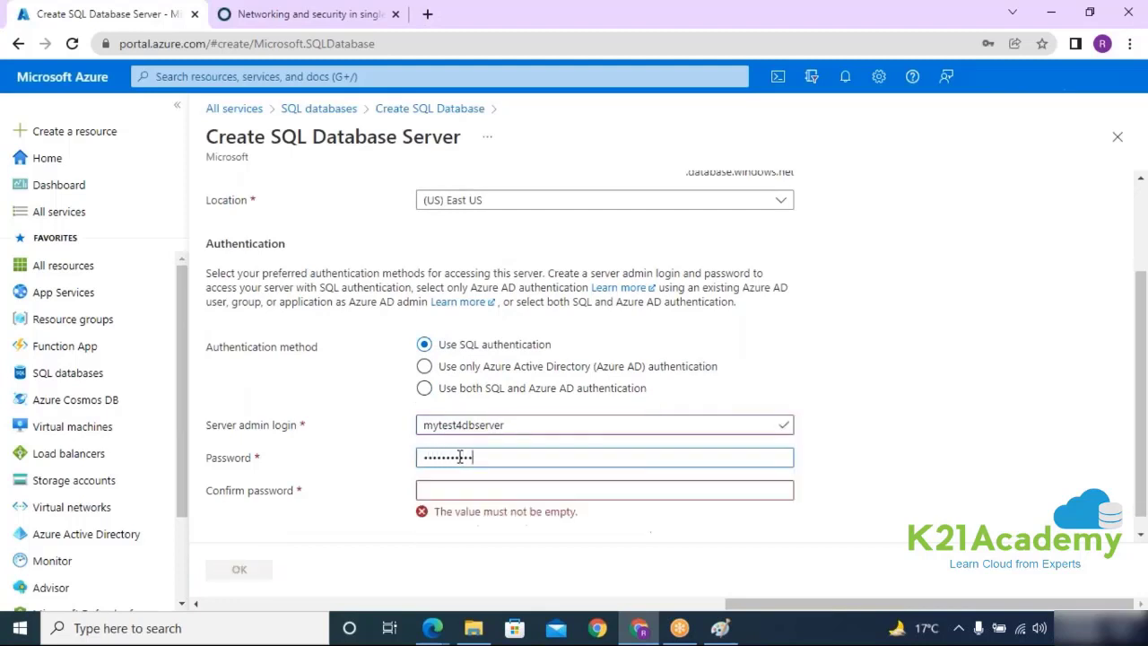
{"action": "type", "text": "2"}
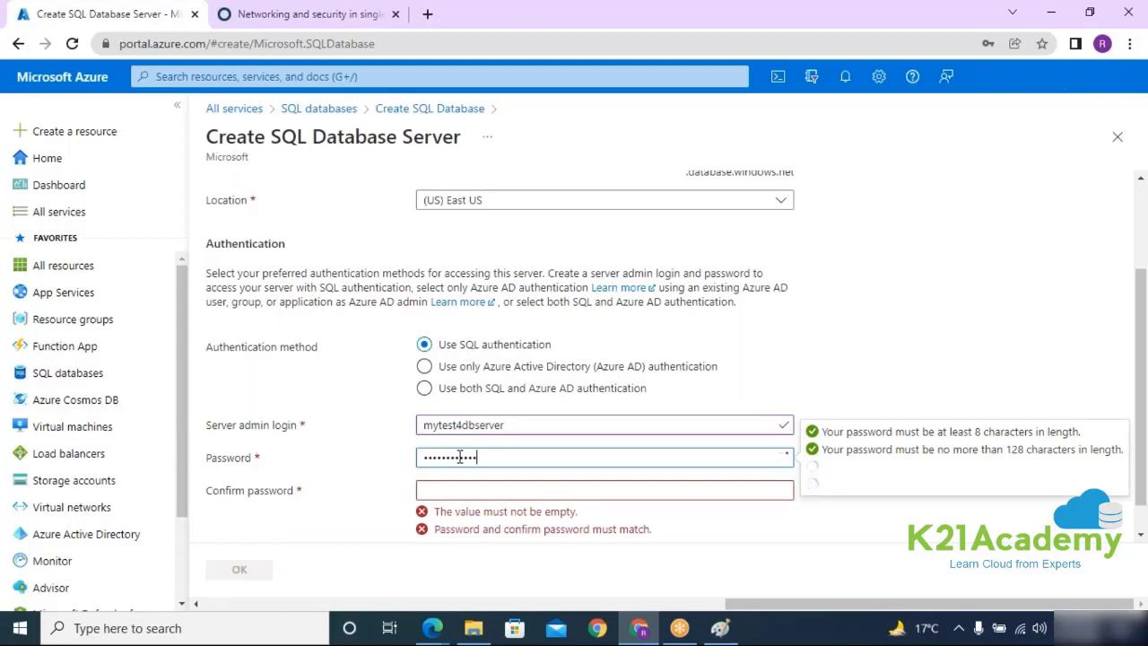
{"action": "key", "text": "Tab"}
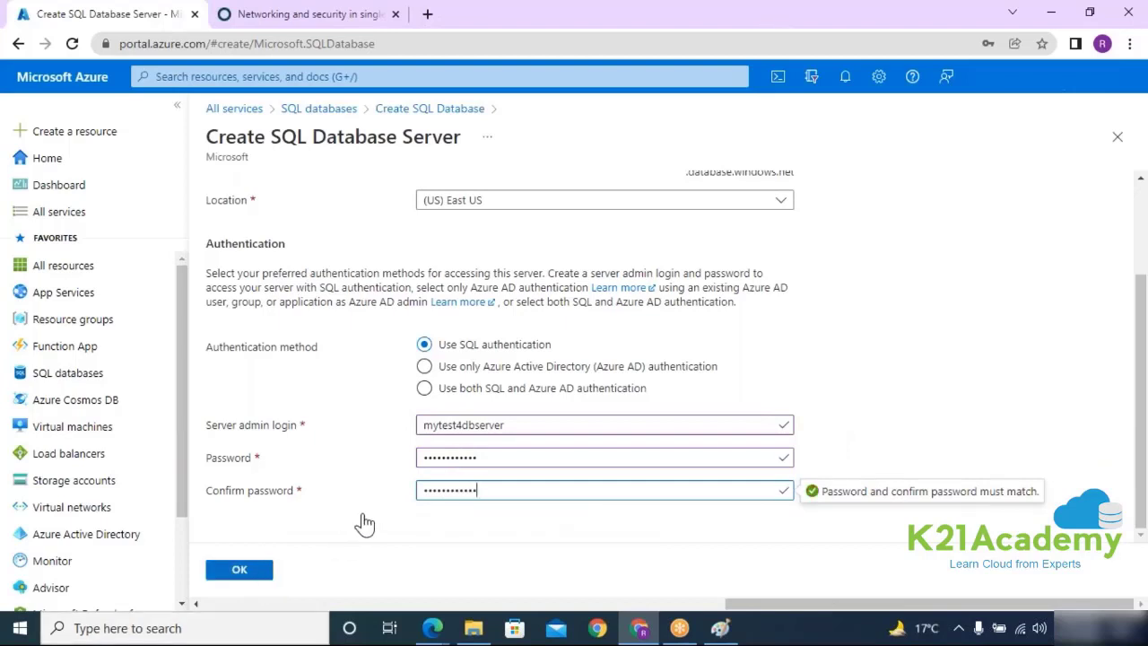
{"action": "key", "text": "Tab"}
{"action": "key", "text": "Return"}
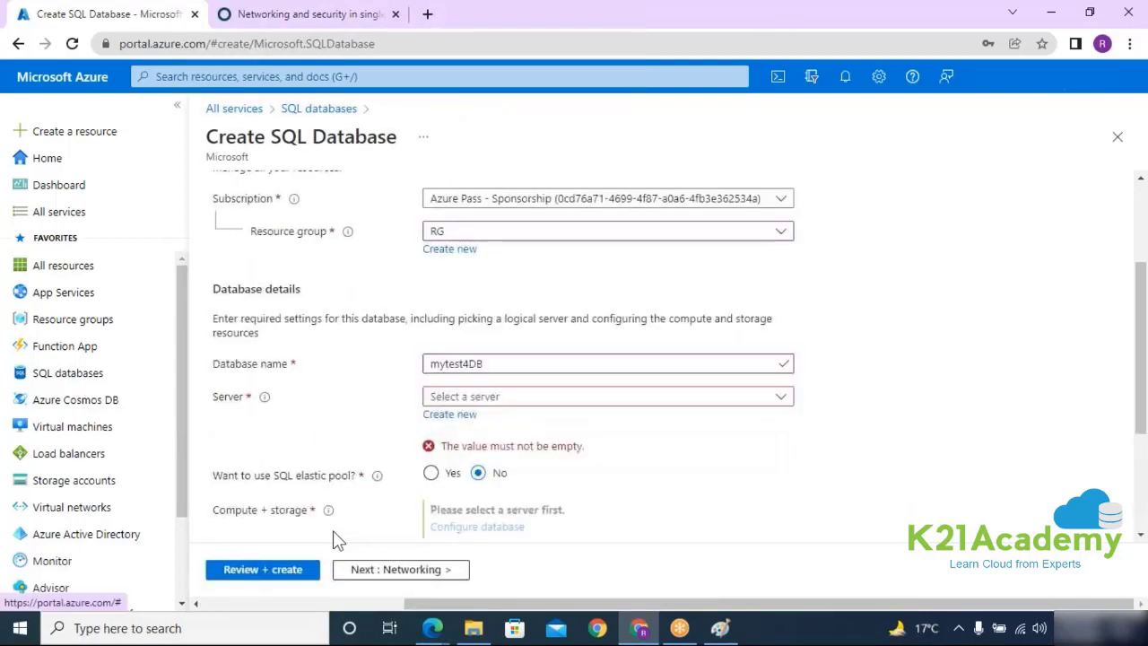
Step: Review the elastic pool question, then return to the Paint diagram with the Oval tool
{"action": "scroll", "coordinate": [682, 434], "scroll_direction": "down", "scroll_amount": 1}
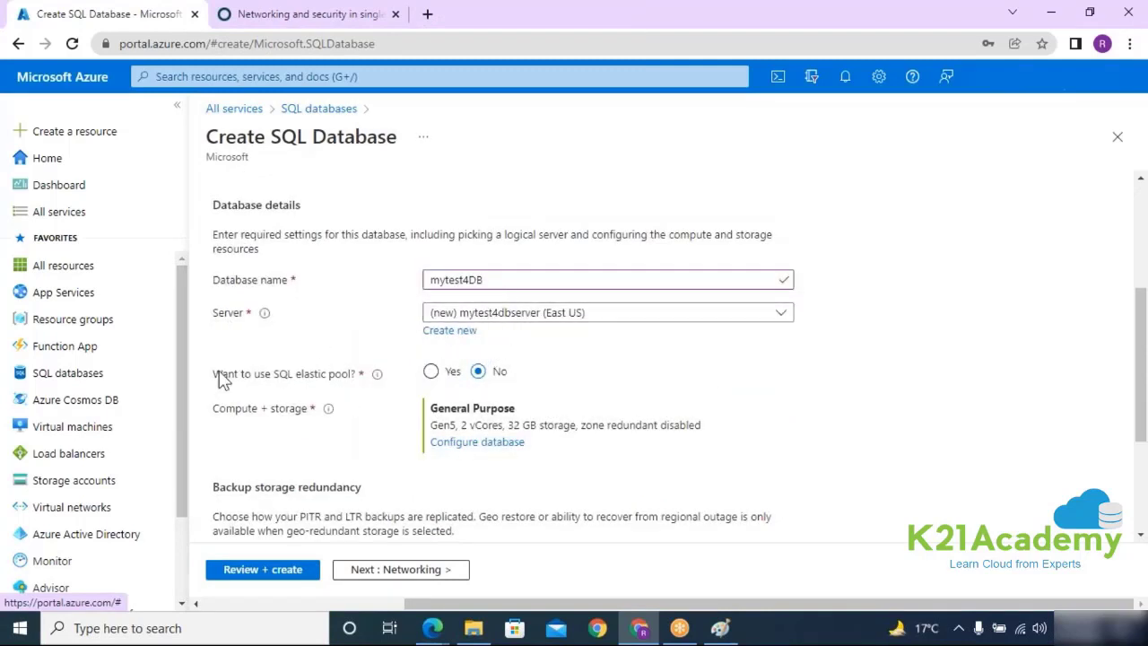
{"action": "left_click_drag", "start_coordinate": [219, 375], "coordinate": [362, 386]}
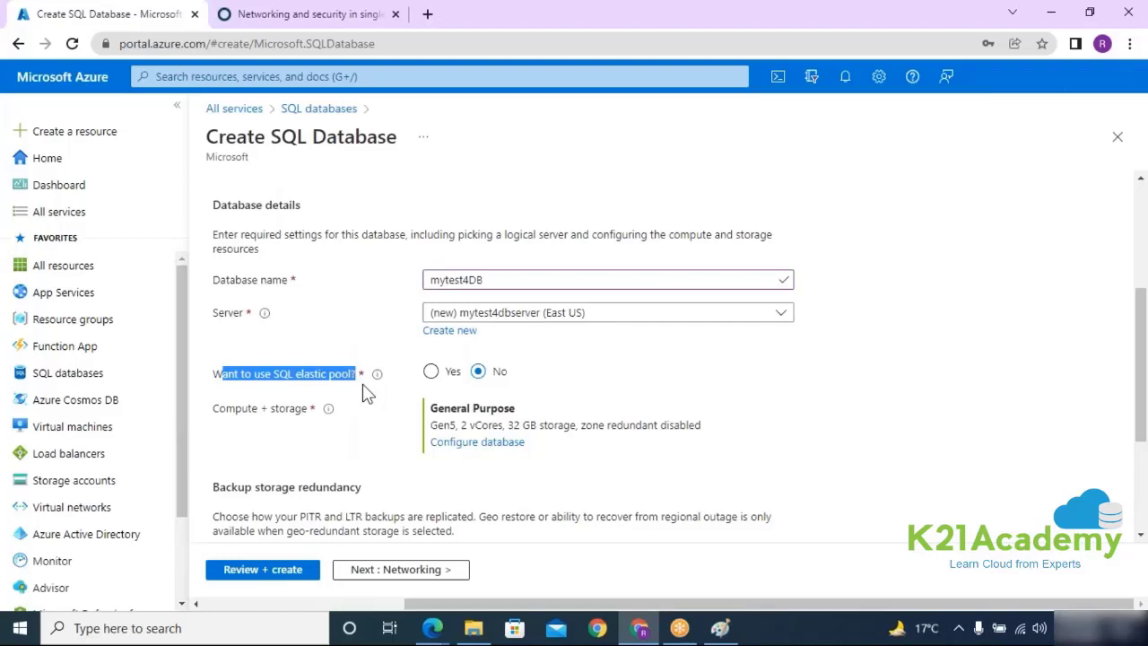
{"action": "left_click", "coordinate": [719, 627]}
{"action": "left_click", "coordinate": [354, 53]}
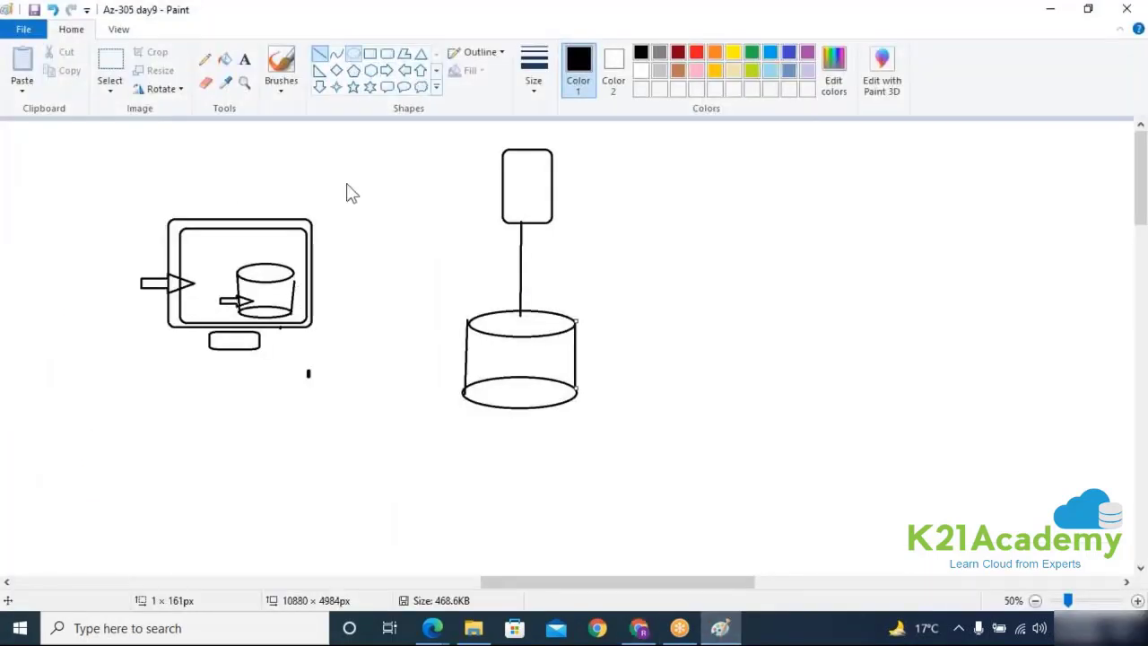
Step: Draw a small cylinder at the big arrow's tip, redoing a stray ellipse
{"action": "mouse_move", "coordinate": [189, 246]}
{"action": "left_mouse_down"}
{"action": "mouse_move", "coordinate": [223, 252]}
{"action": "mouse_move", "coordinate": [220, 293]}
{"action": "left_mouse_up"}
{"action": "key", "text": "ctrl+z"}
{"action": "left_click", "coordinate": [194, 279]}
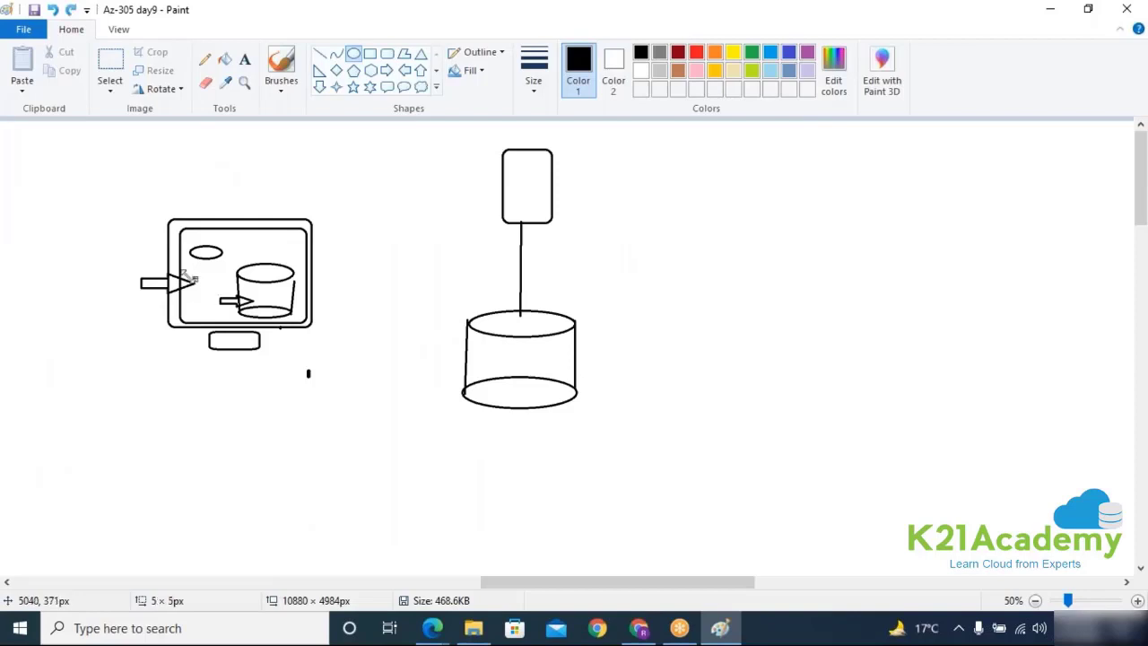
{"action": "left_click_drag", "start_coordinate": [190, 275], "coordinate": [228, 293]}
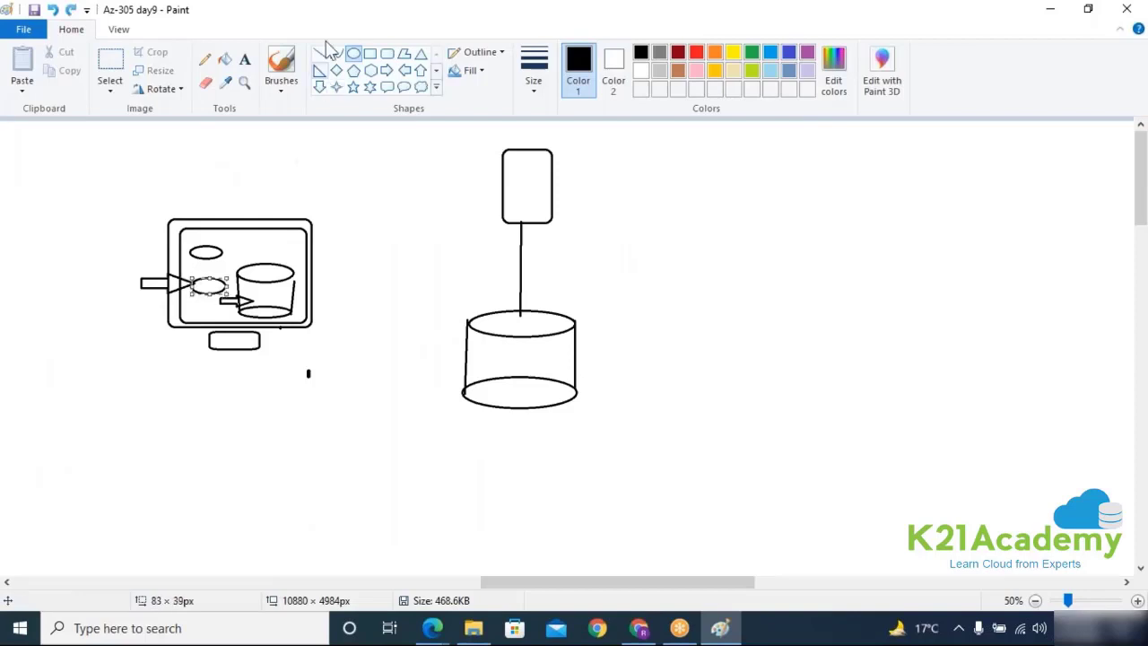
{"action": "left_click", "coordinate": [320, 54]}
{"action": "mouse_move", "coordinate": [191, 254]}
{"action": "left_mouse_down"}
{"action": "mouse_move", "coordinate": [190, 287]}
{"action": "mouse_move", "coordinate": [225, 289]}
{"action": "left_mouse_up"}
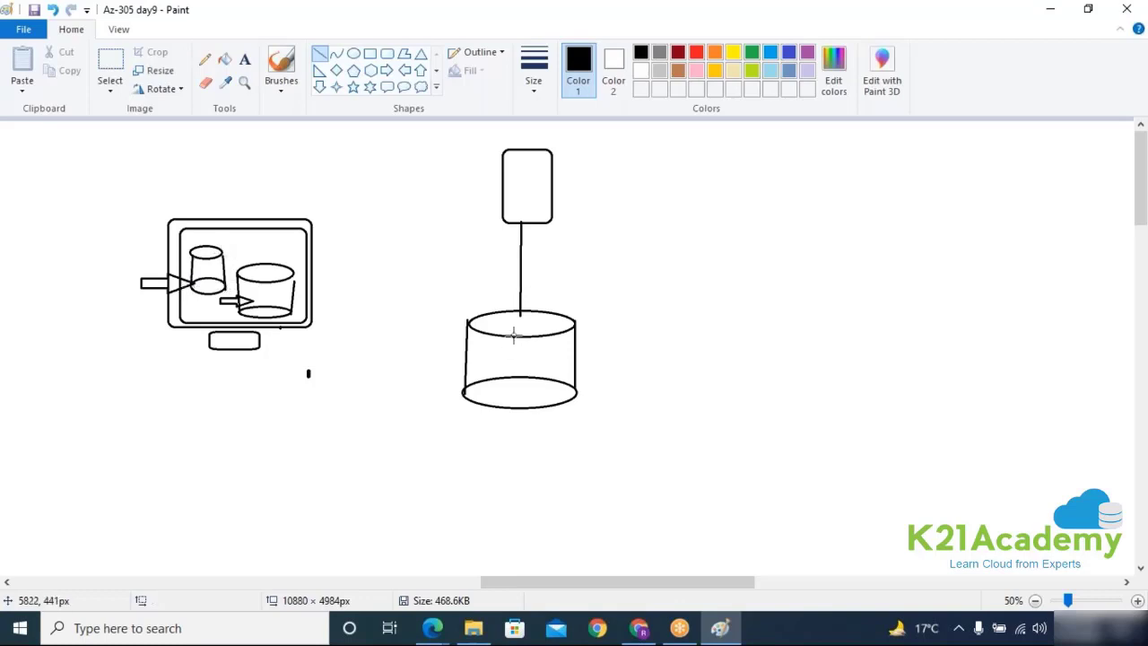
Step: Enclose the large cylinder in a rounded box and draw a second cylinder inside it
{"action": "left_click", "coordinate": [386, 54]}
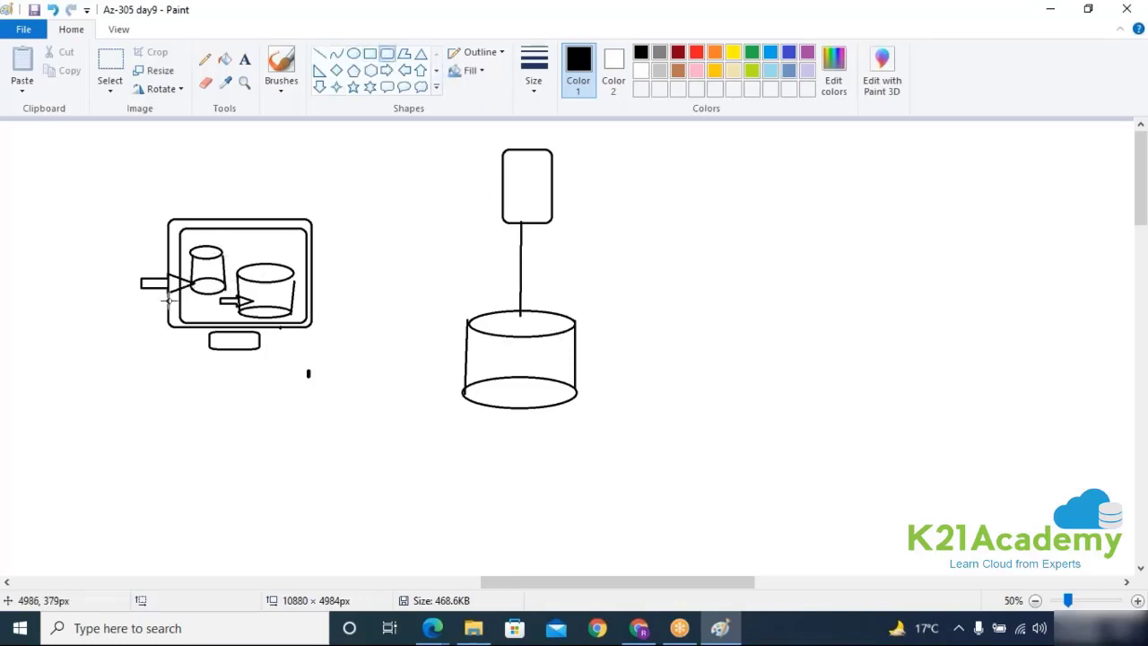
{"action": "mouse_move", "coordinate": [361, 285]}
{"action": "left_mouse_down"}
{"action": "mouse_move", "coordinate": [711, 423]}
{"action": "mouse_move", "coordinate": [811, 435]}
{"action": "left_mouse_up"}
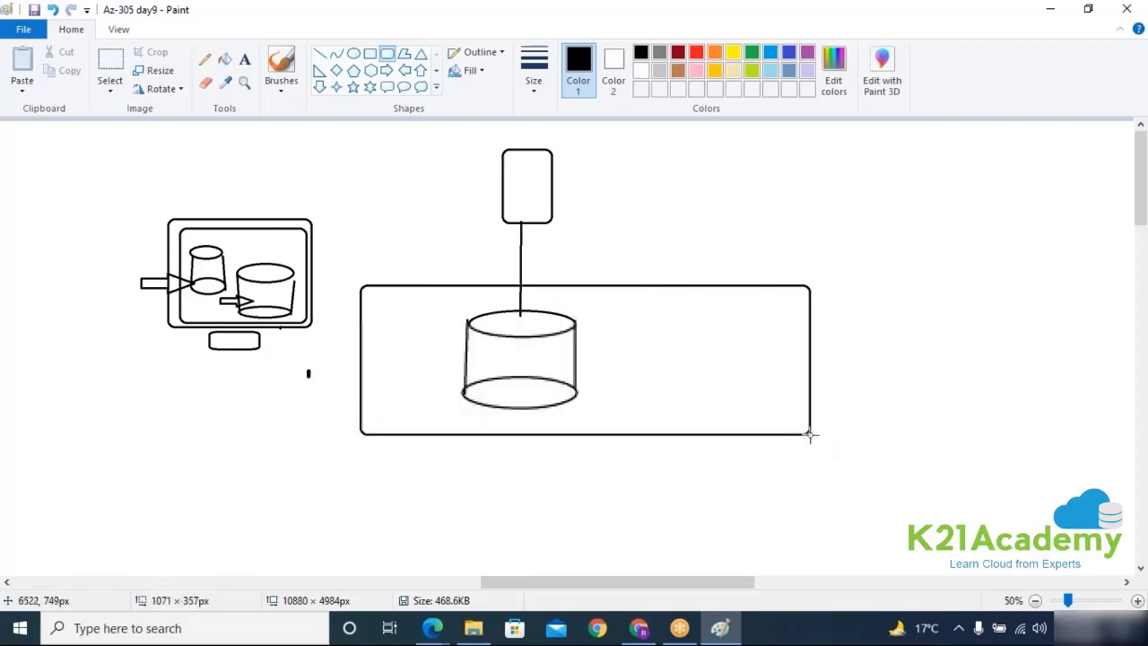
{"action": "left_click", "coordinate": [354, 54]}
{"action": "left_click_drag", "start_coordinate": [614, 310], "coordinate": [708, 332]}
{"action": "left_click_drag", "start_coordinate": [611, 378], "coordinate": [705, 406]}
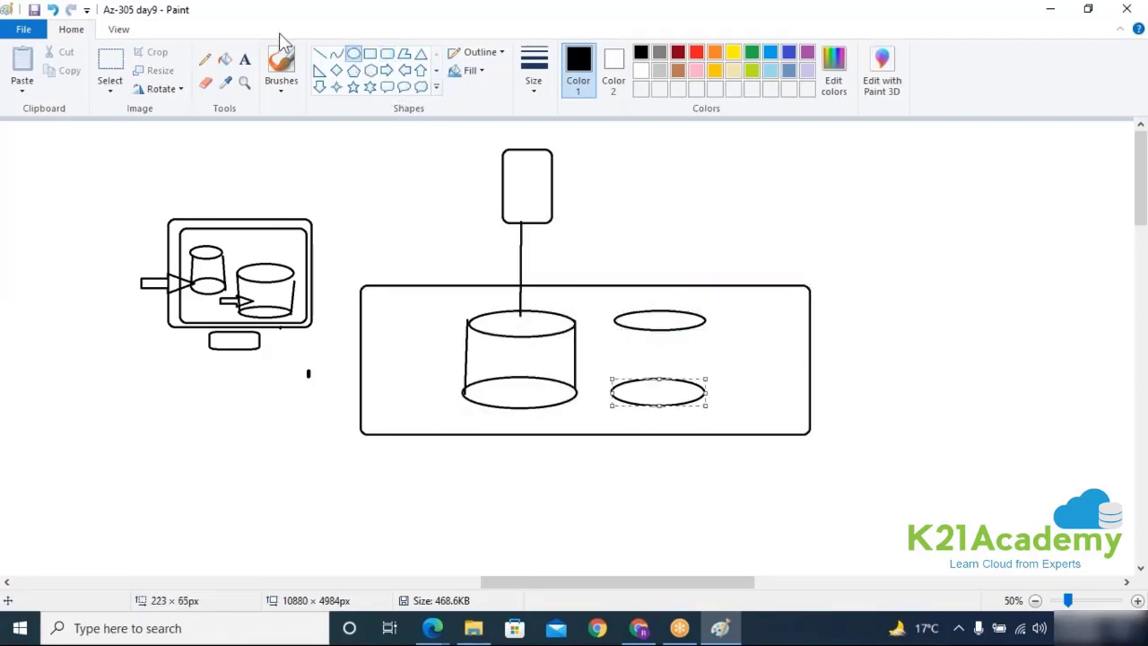
{"action": "left_click", "coordinate": [320, 54]}
{"action": "left_click_drag", "start_coordinate": [615, 319], "coordinate": [611, 397]}
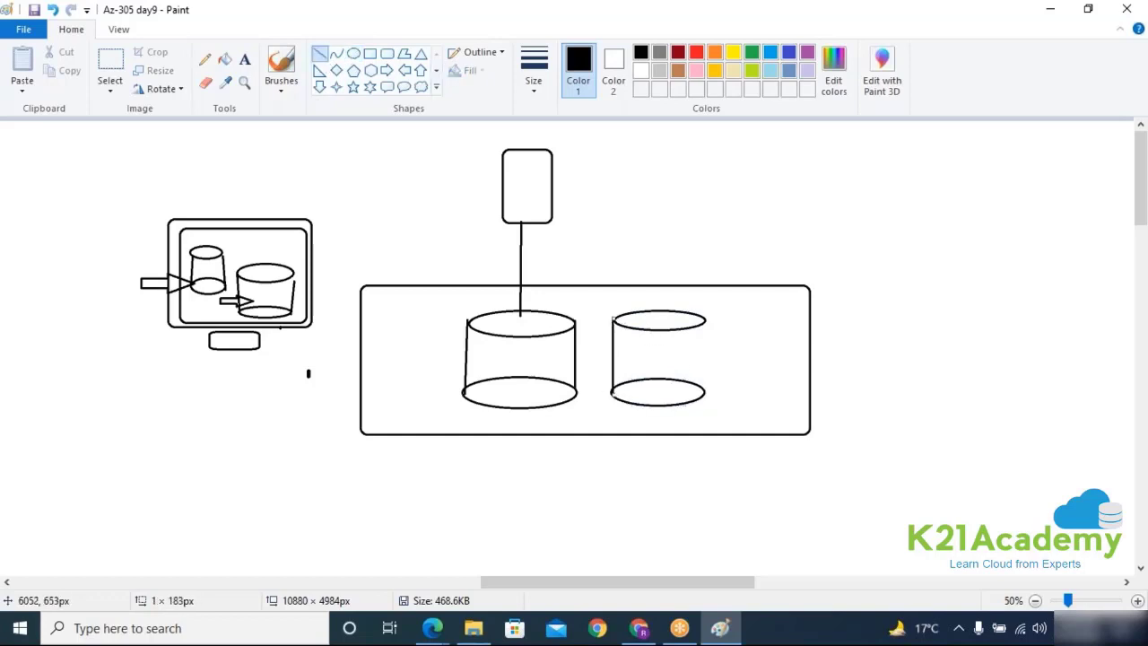
{"action": "left_click_drag", "start_coordinate": [704, 321], "coordinate": [705, 394]}
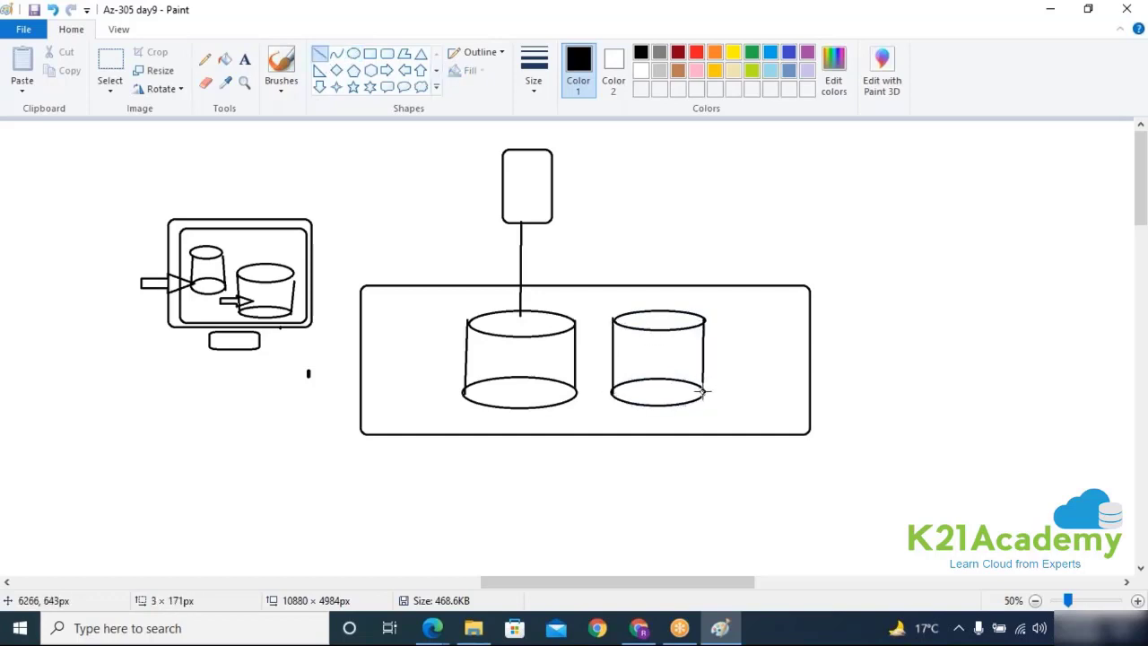
Step: Draw a third cylinder at the right end of the rounded box
{"action": "left_click", "coordinate": [354, 54]}
{"action": "left_click_drag", "start_coordinate": [722, 306], "coordinate": [802, 331]}
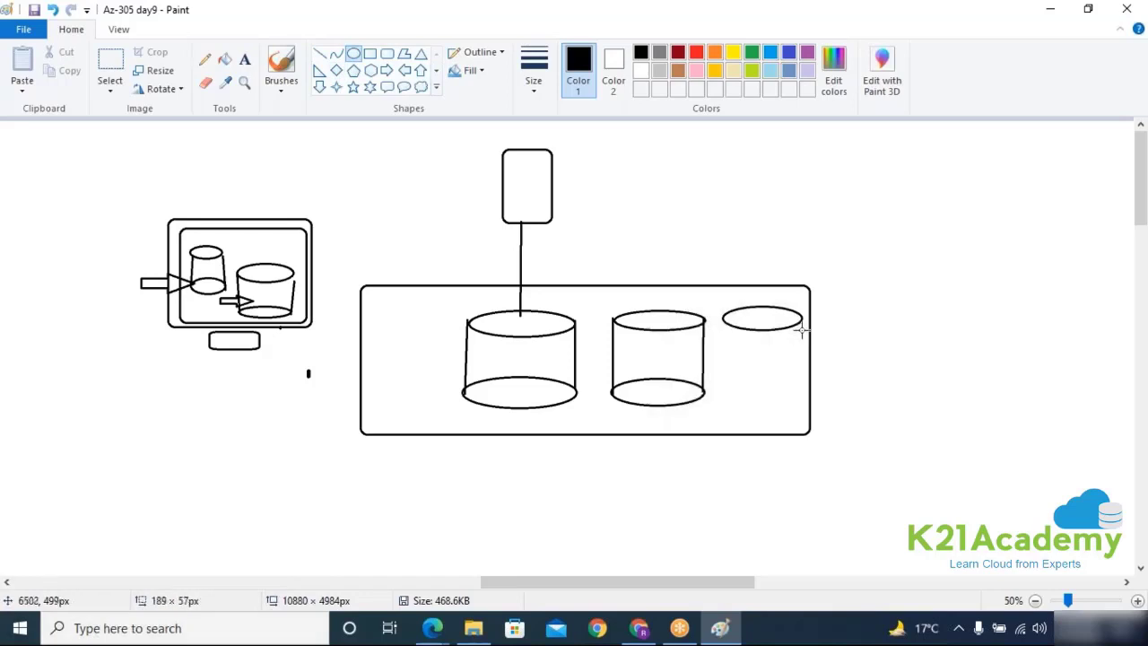
{"action": "left_click_drag", "start_coordinate": [719, 382], "coordinate": [803, 399]}
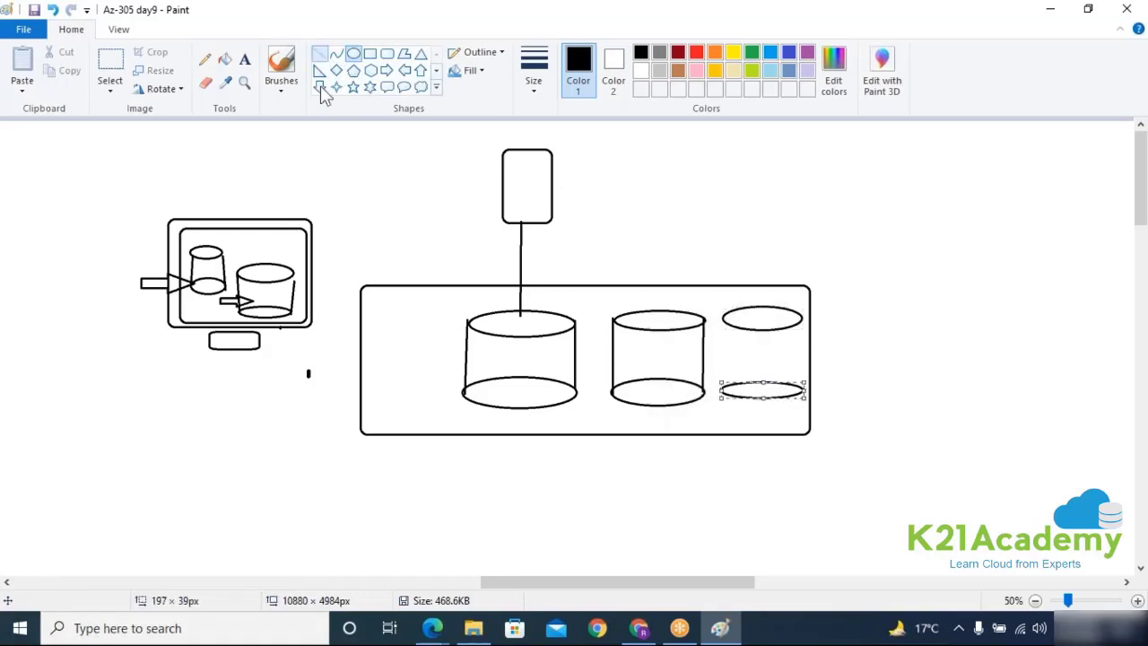
{"action": "left_click", "coordinate": [320, 53]}
{"action": "left_click_drag", "start_coordinate": [722, 317], "coordinate": [723, 400]}
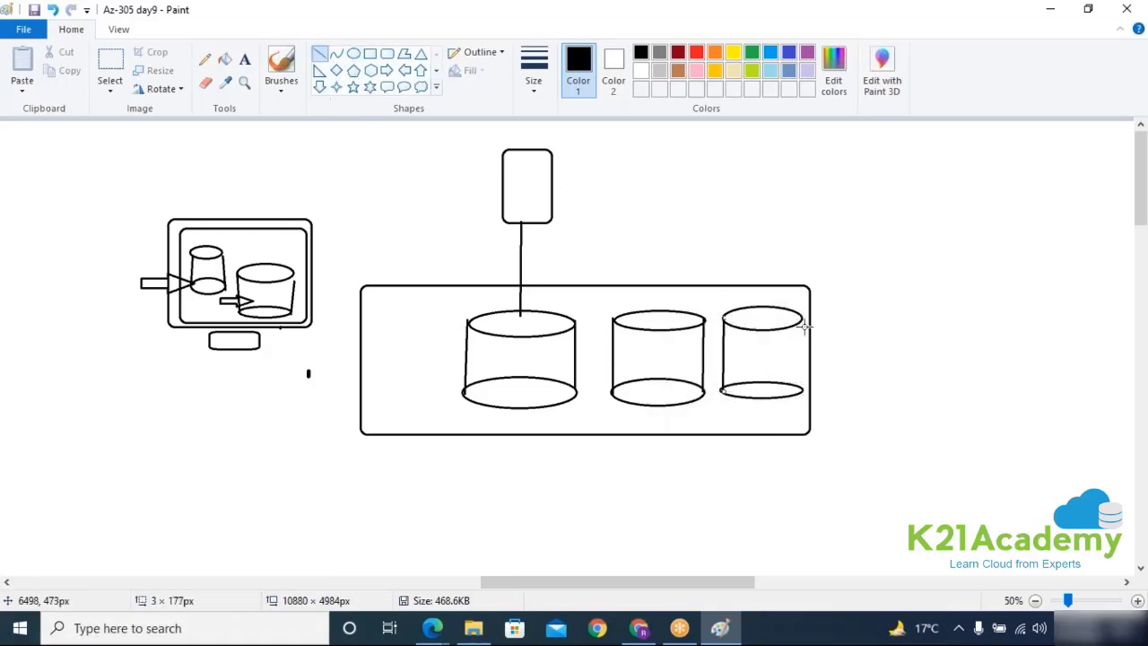
{"action": "left_click_drag", "start_coordinate": [806, 328], "coordinate": [805, 395]}
Step: Draw a left cylinder in the box with a line running up from it
{"action": "left_click", "coordinate": [353, 53]}
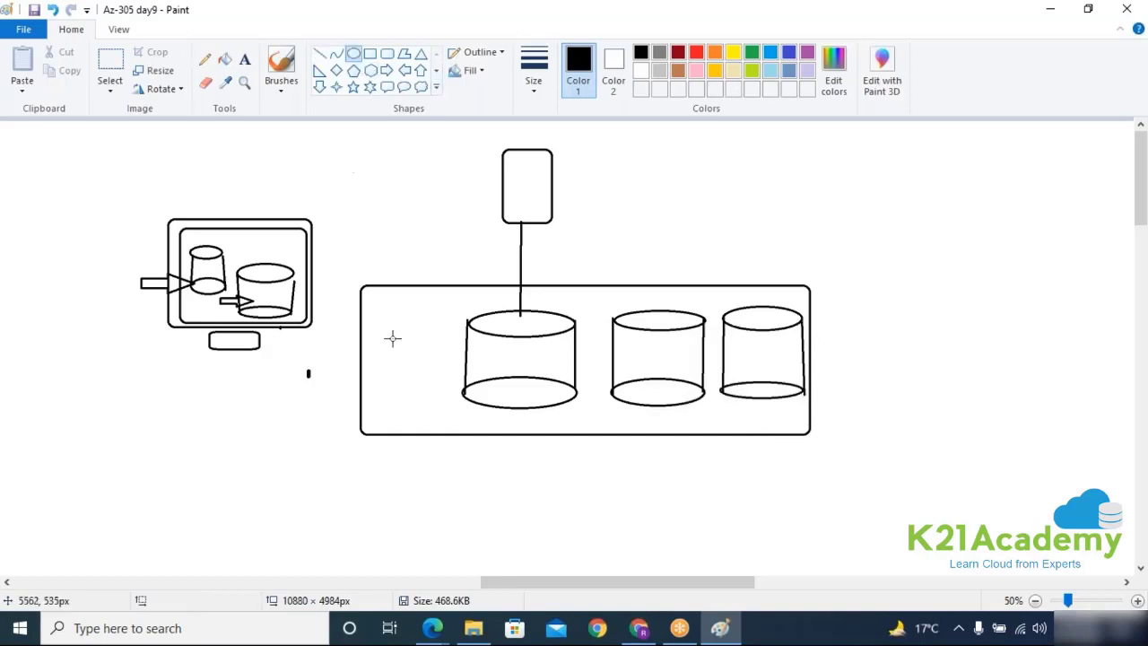
{"action": "left_click_drag", "start_coordinate": [366, 317], "coordinate": [442, 341]}
{"action": "left_click_drag", "start_coordinate": [366, 384], "coordinate": [440, 406]}
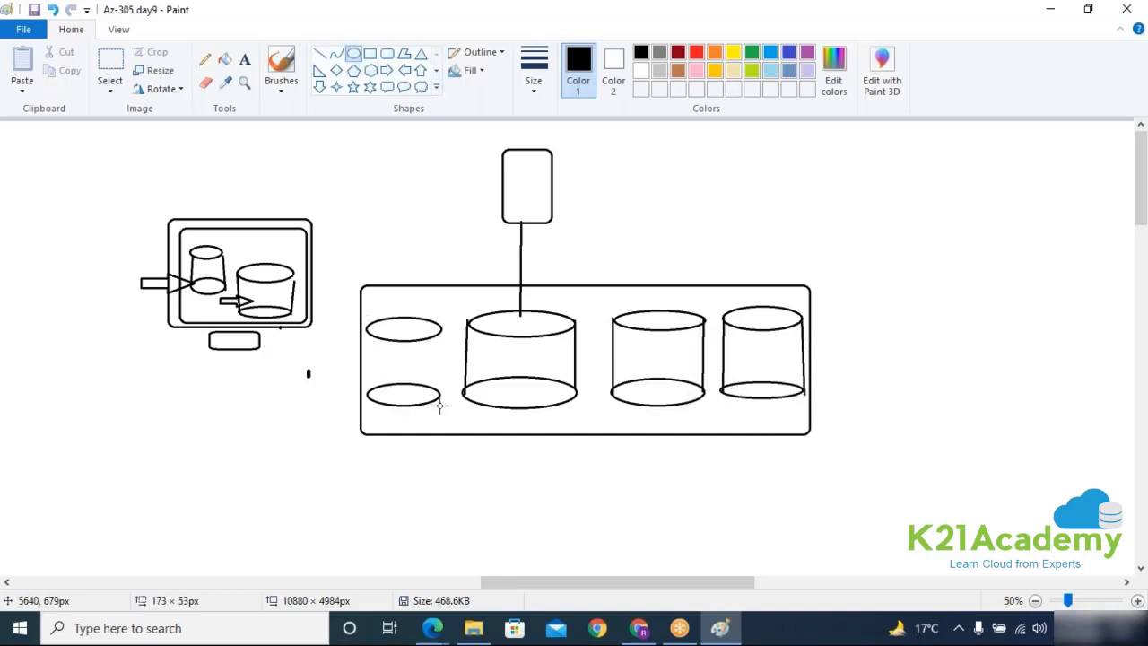
{"action": "left_click", "coordinate": [319, 54]}
{"action": "left_click_drag", "start_coordinate": [365, 328], "coordinate": [367, 395]}
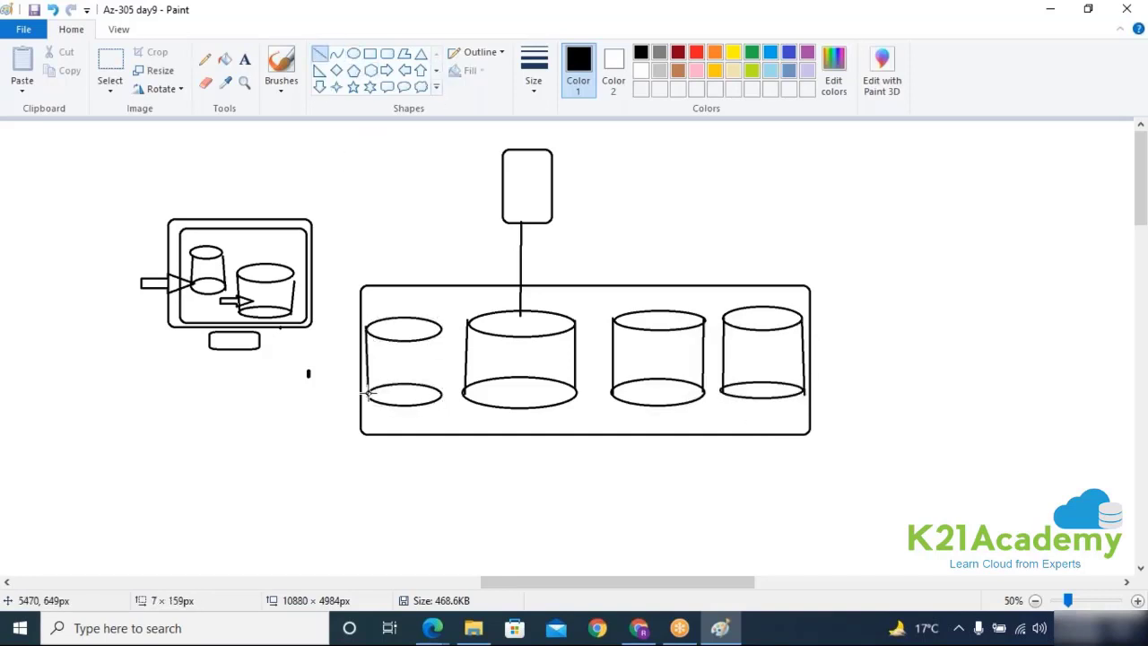
{"action": "left_click_drag", "start_coordinate": [441, 328], "coordinate": [440, 392]}
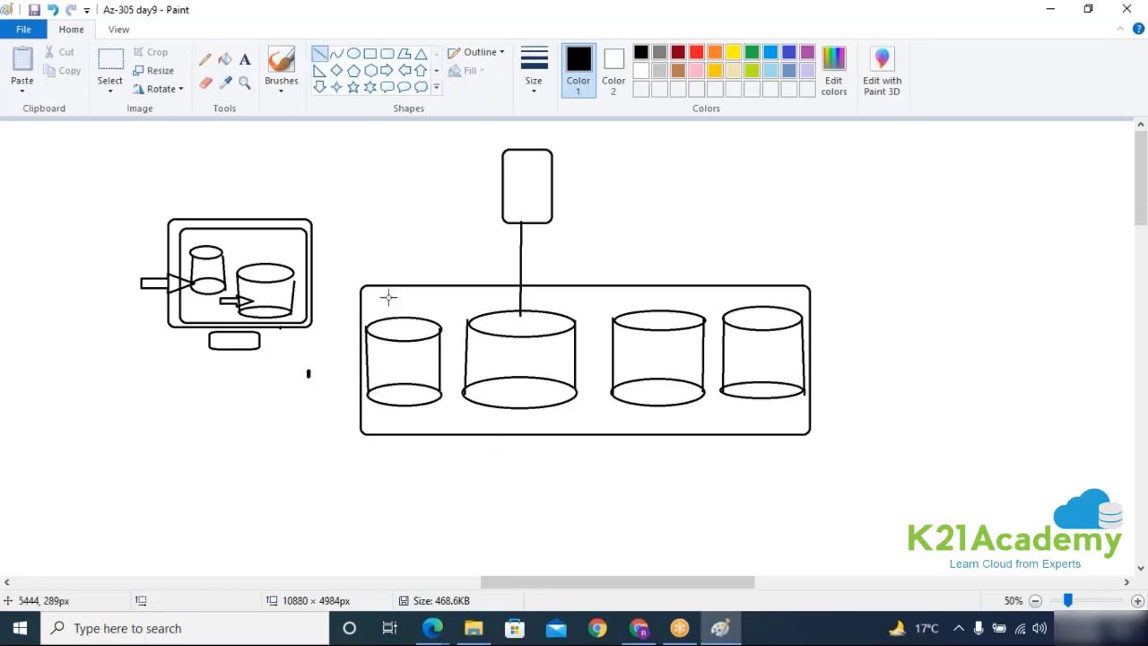
{"action": "mouse_move", "coordinate": [405, 336]}
{"action": "left_mouse_down"}
{"action": "mouse_move", "coordinate": [365, 189]}
{"action": "mouse_move", "coordinate": [383, 159]}
{"action": "left_mouse_up"}
Step: Add a starred line down from the large cylinder, hatch the cylinders, and return to the Azure portal
{"action": "left_click", "coordinate": [353, 87]}
{"action": "left_click", "coordinate": [320, 55]}
{"action": "mouse_move", "coordinate": [533, 403]}
{"action": "left_mouse_down"}
{"action": "mouse_move", "coordinate": [596, 496]}
{"action": "mouse_move", "coordinate": [575, 491]}
{"action": "mouse_move", "coordinate": [630, 519]}
{"action": "left_mouse_up"}
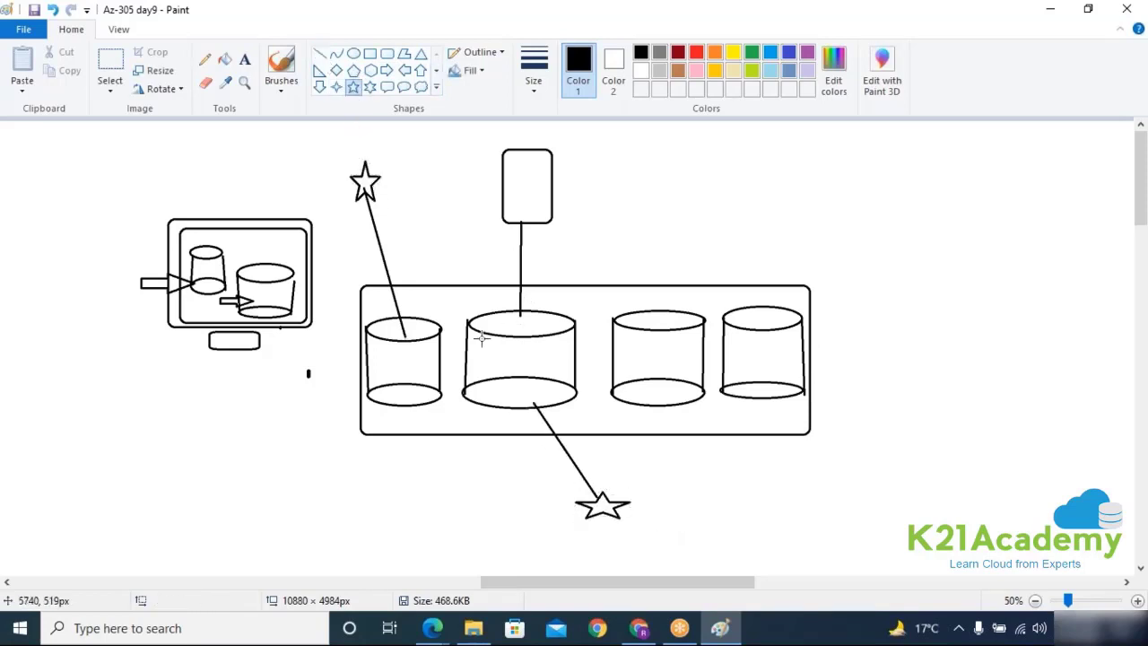
{"action": "left_click", "coordinate": [320, 56]}
{"action": "mouse_move", "coordinate": [517, 313]}
{"action": "left_mouse_down"}
{"action": "mouse_move", "coordinate": [474, 358]}
{"action": "mouse_move", "coordinate": [567, 321]}
{"action": "left_mouse_up"}
{"action": "left_click_drag", "start_coordinate": [574, 362], "coordinate": [529, 405]}
{"action": "left_click_drag", "start_coordinate": [386, 313], "coordinate": [369, 348]}
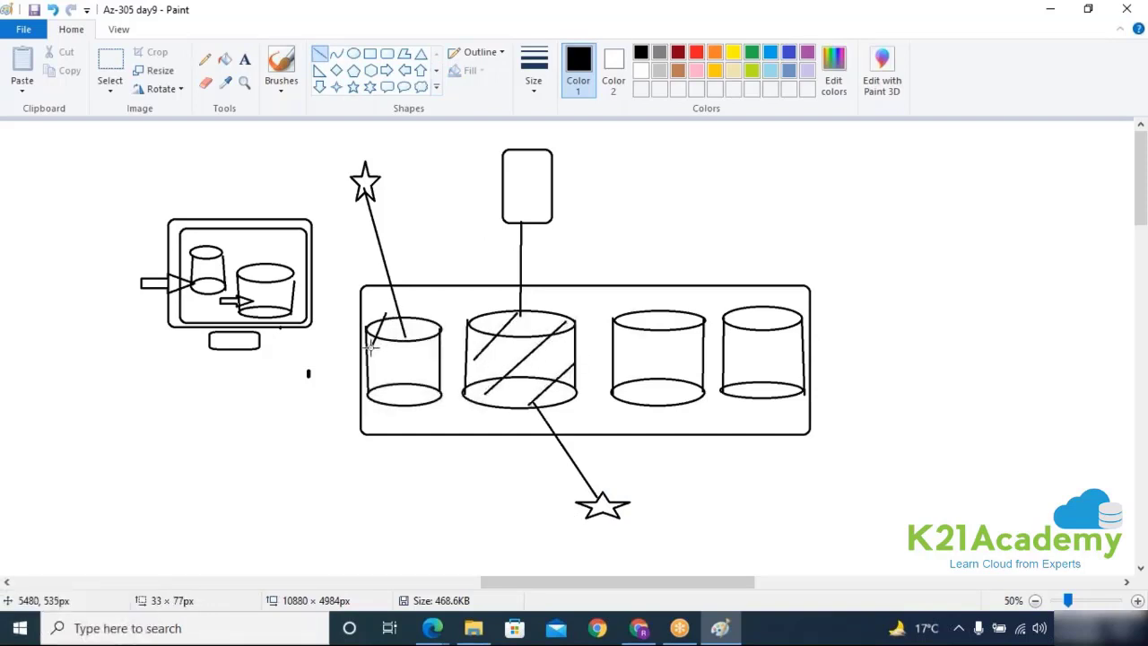
{"action": "left_click_drag", "start_coordinate": [430, 309], "coordinate": [369, 388]}
{"action": "left_click", "coordinate": [502, 333]}
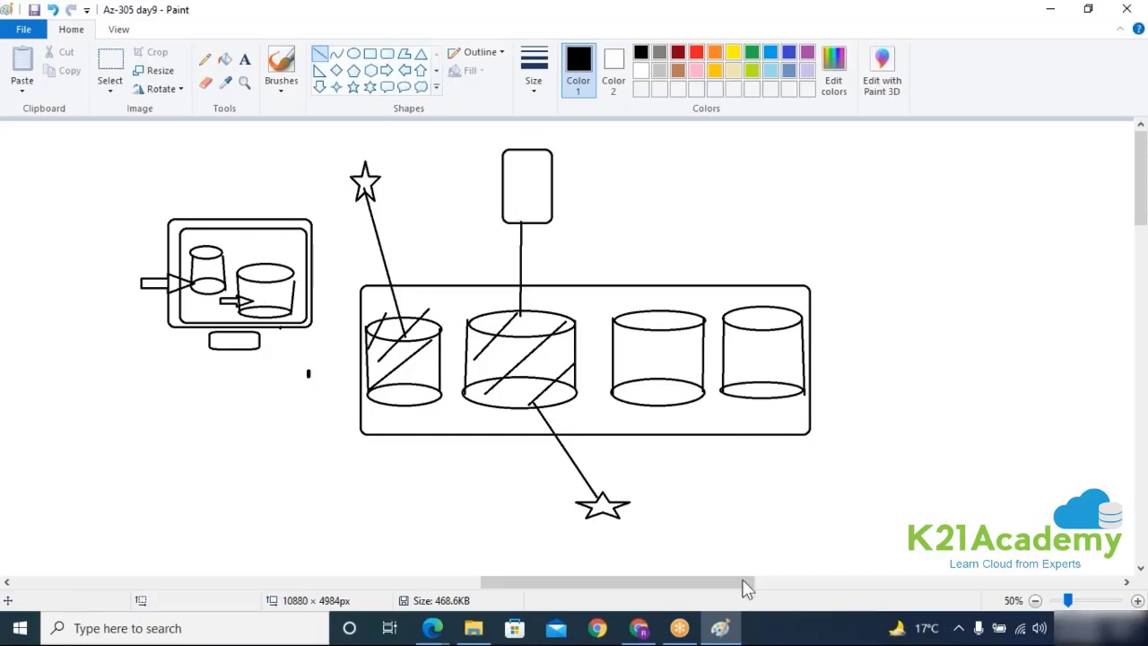
{"action": "left_click", "coordinate": [640, 625]}
{"action": "left_click", "coordinate": [430, 370]}
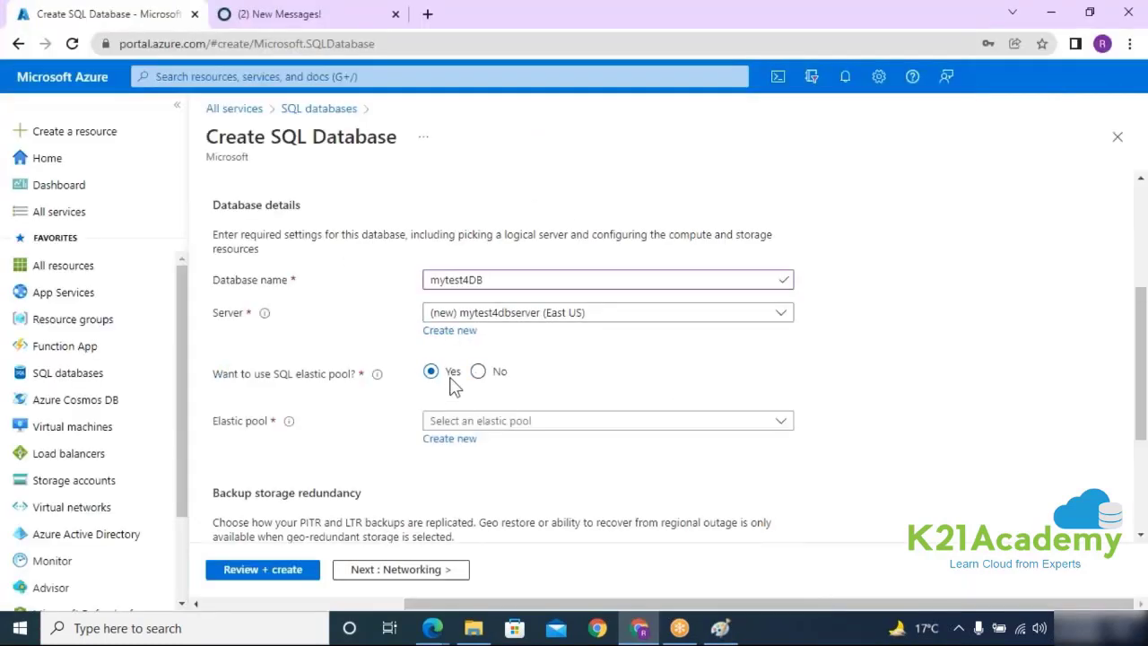
{"action": "left_click", "coordinate": [459, 421]}
{"action": "left_click", "coordinate": [530, 488]}
{"action": "scroll", "coordinate": [535, 453], "scroll_direction": "down", "scroll_amount": 1}
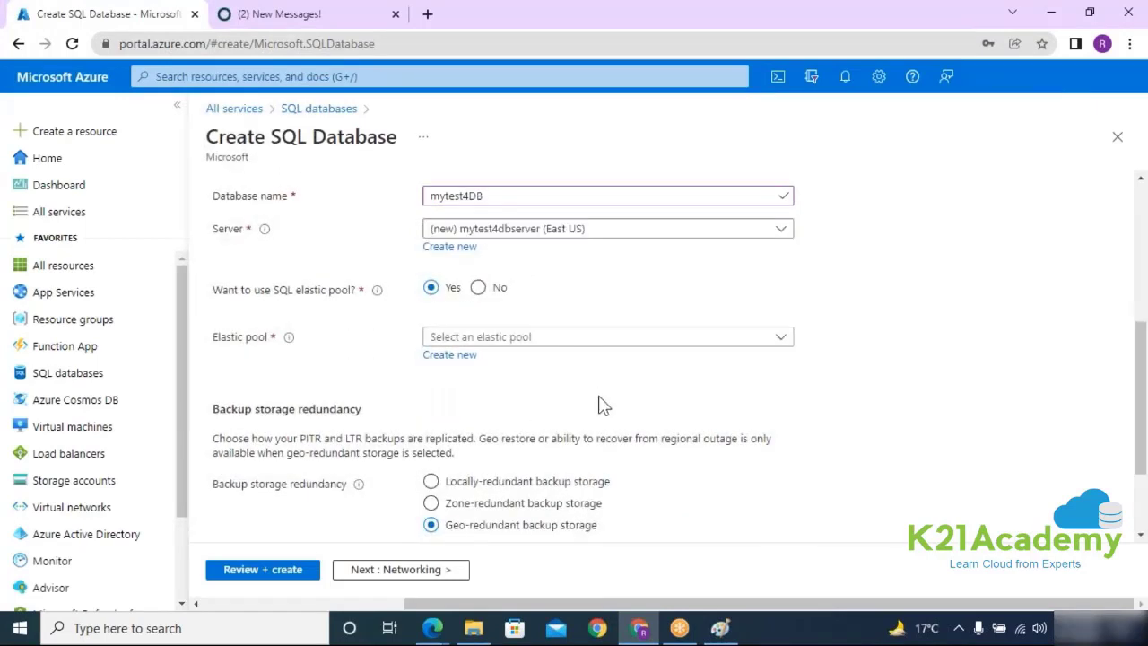
{"action": "left_click", "coordinate": [478, 288]}
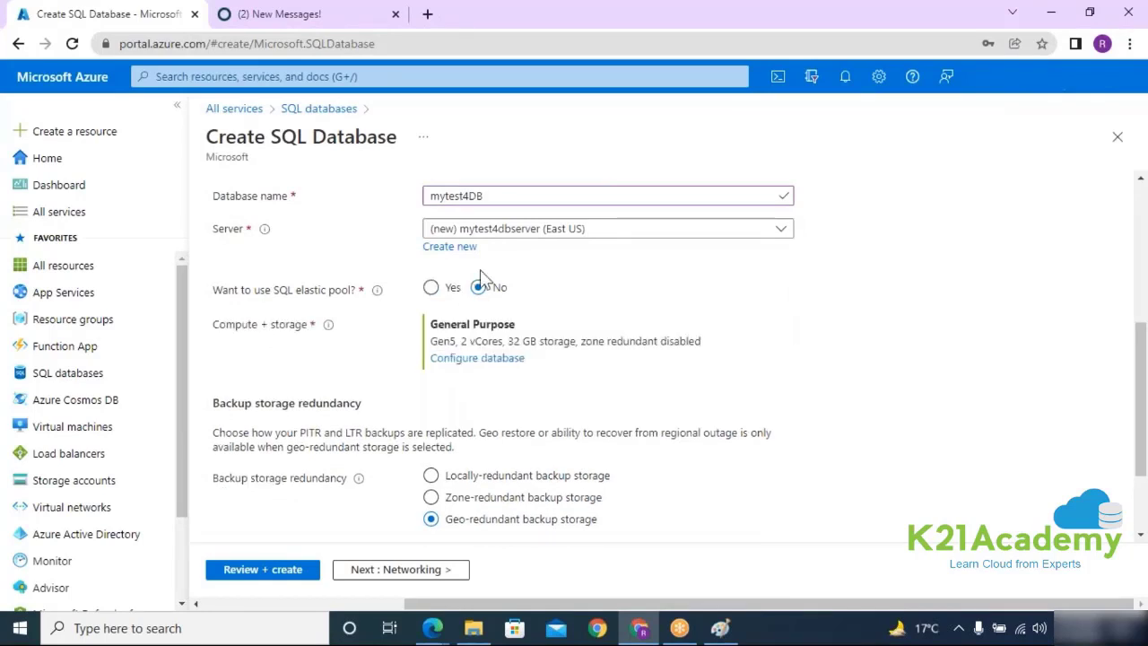
{"action": "left_click_drag", "start_coordinate": [215, 325], "coordinate": [362, 312]}
{"action": "left_click", "coordinate": [268, 351]}
Step: Preview the Basic tier's 359.58 monthly cost, then revert the service tier to General Purpose
{"action": "left_click", "coordinate": [487, 363]}
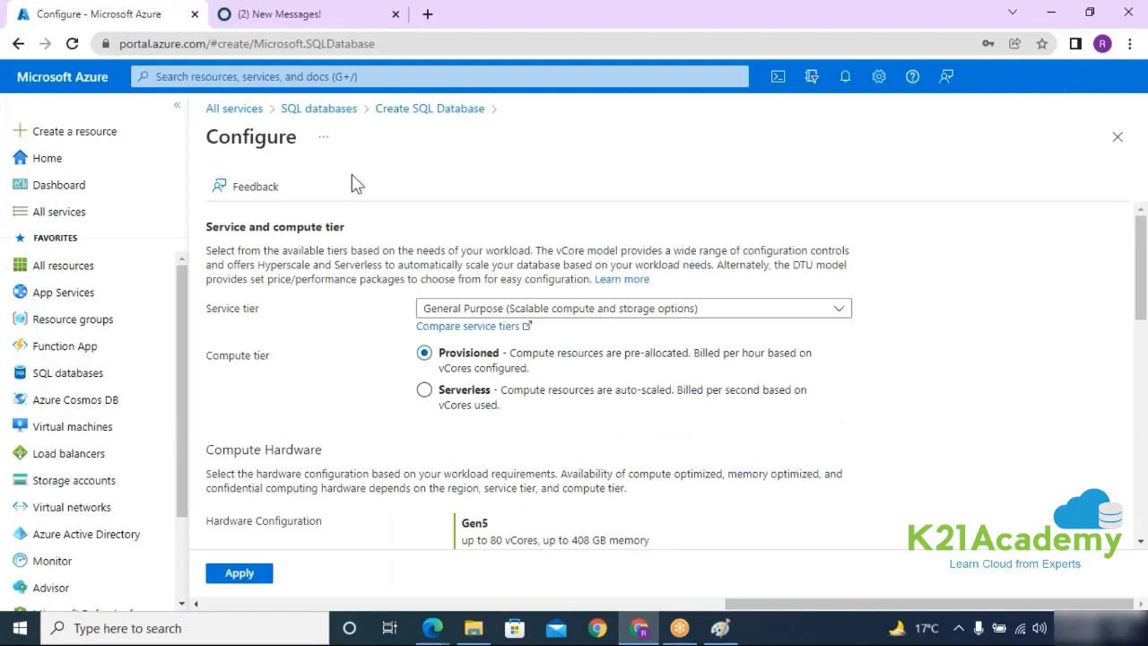
{"action": "left_click_drag", "start_coordinate": [199, 144], "coordinate": [284, 148]}
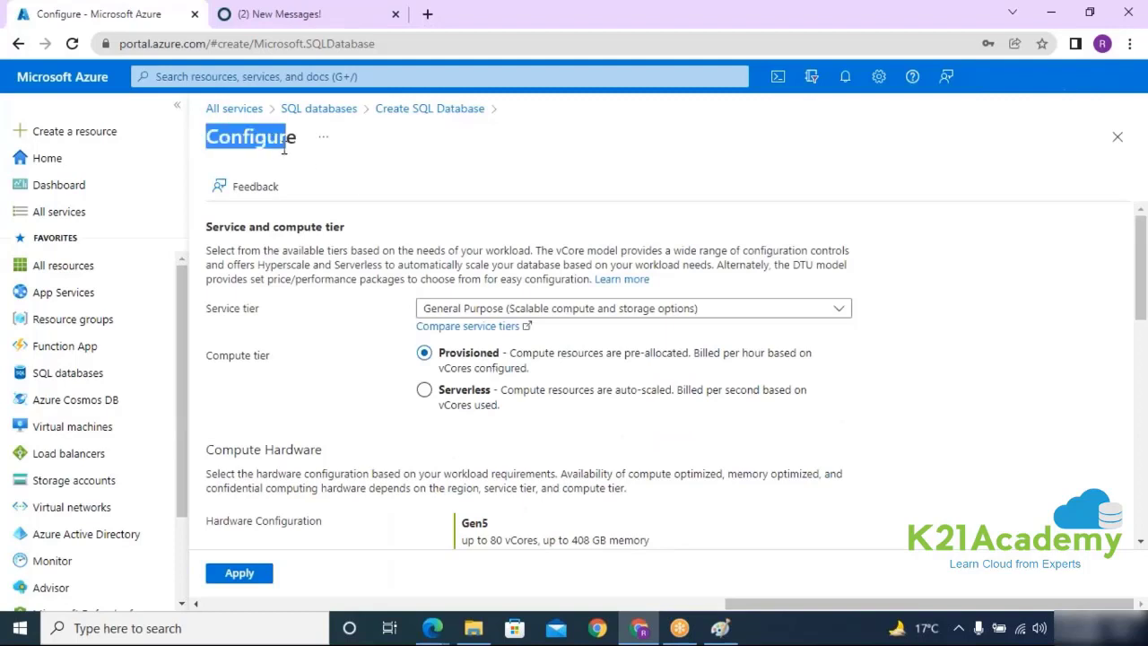
{"action": "left_click", "coordinate": [475, 310]}
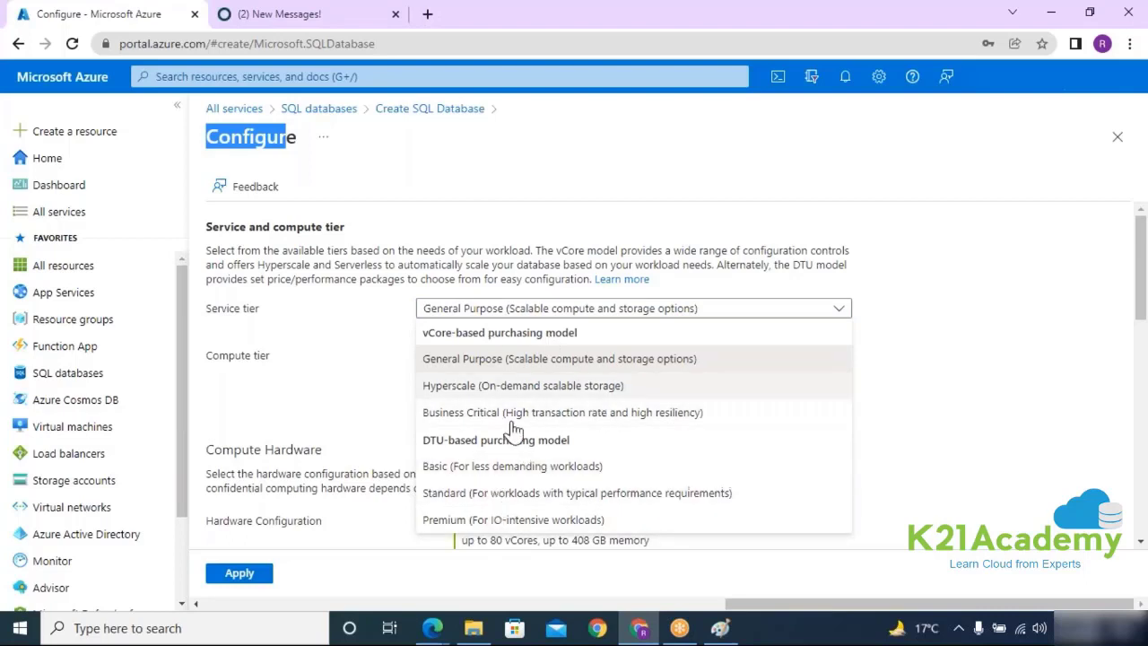
{"action": "left_click", "coordinate": [453, 358]}
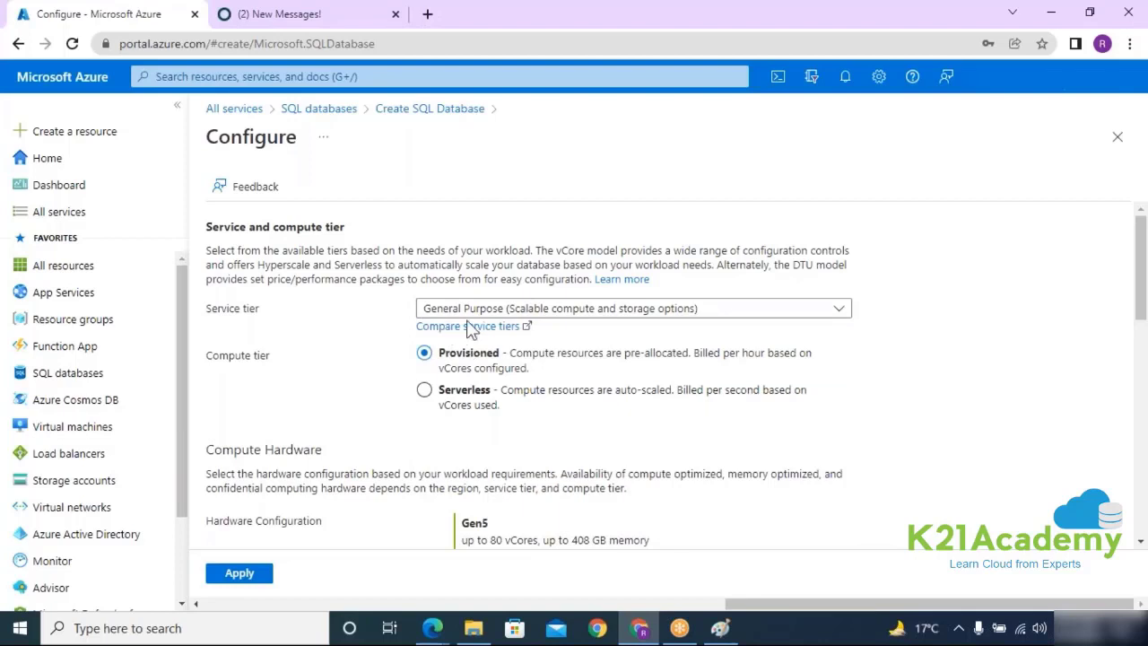
{"action": "scroll", "coordinate": [538, 413], "scroll_direction": "down", "scroll_amount": 1}
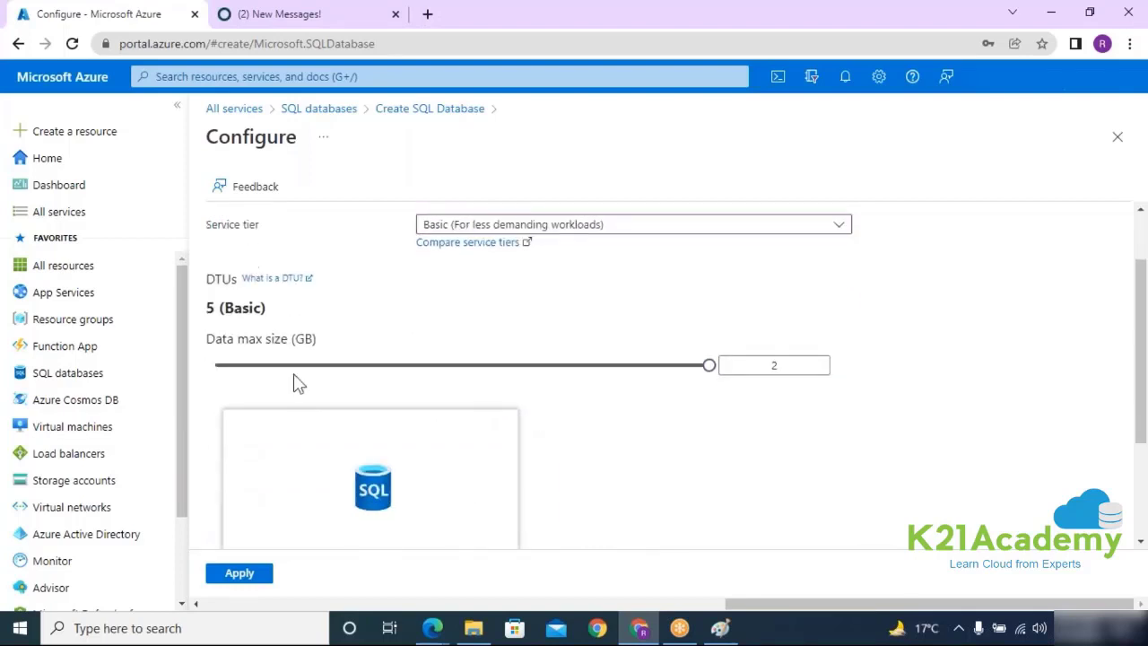
{"action": "scroll", "coordinate": [622, 384], "scroll_direction": "down", "scroll_amount": 2}
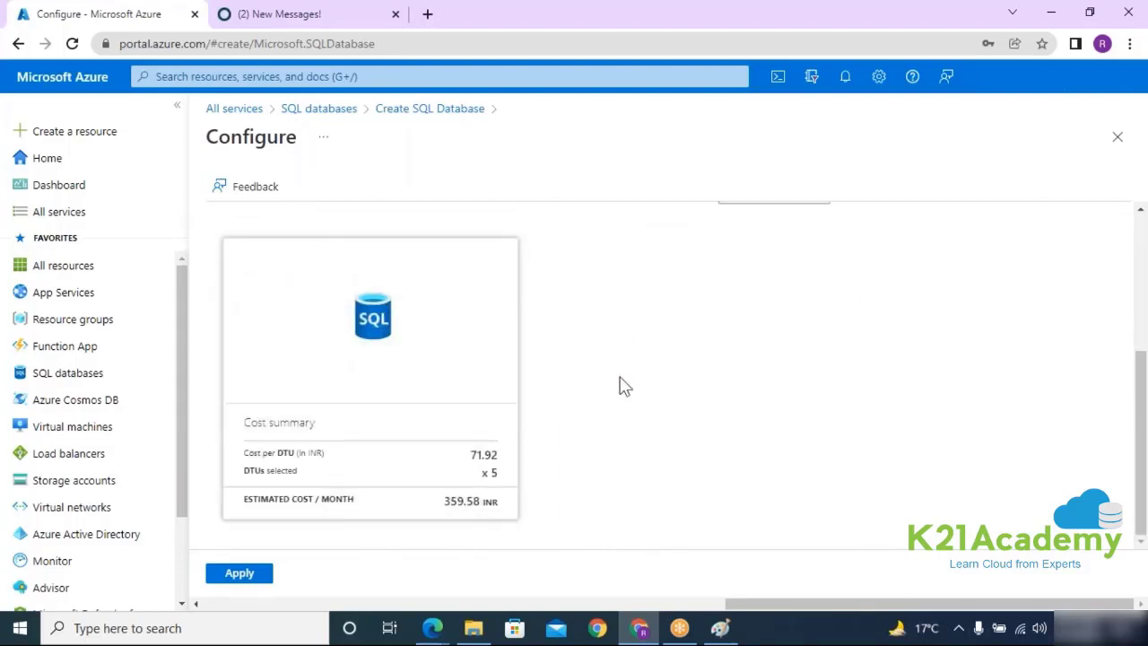
{"action": "left_click_drag", "start_coordinate": [440, 504], "coordinate": [487, 500]}
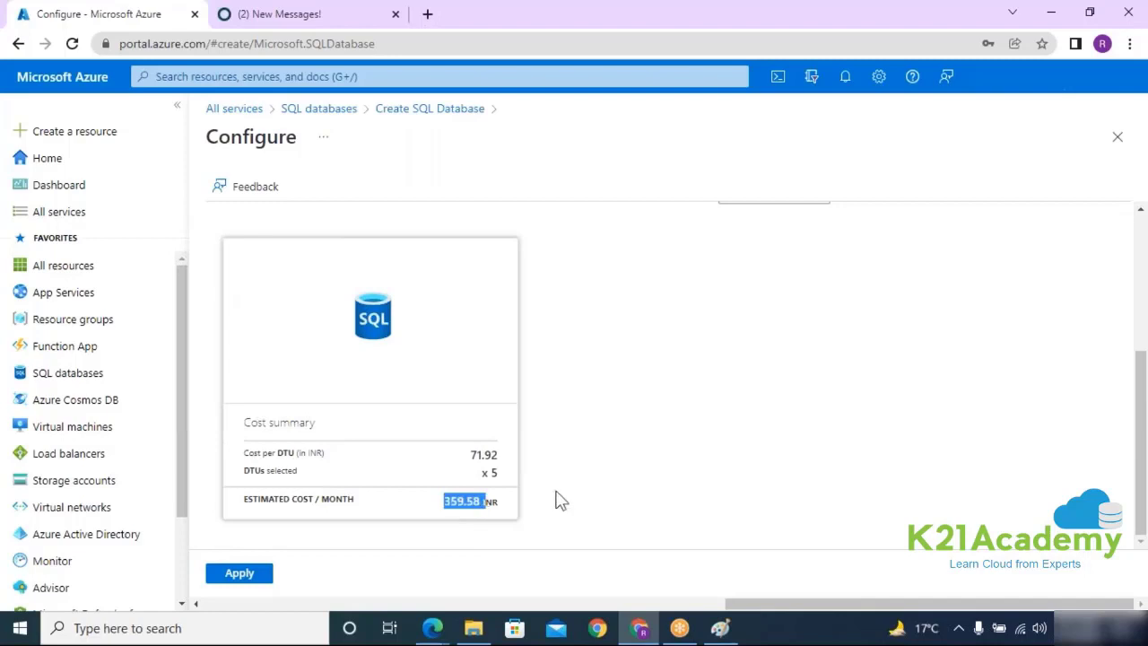
{"action": "scroll", "coordinate": [558, 498], "scroll_direction": "up", "scroll_amount": 3}
{"action": "left_click", "coordinate": [623, 314]}
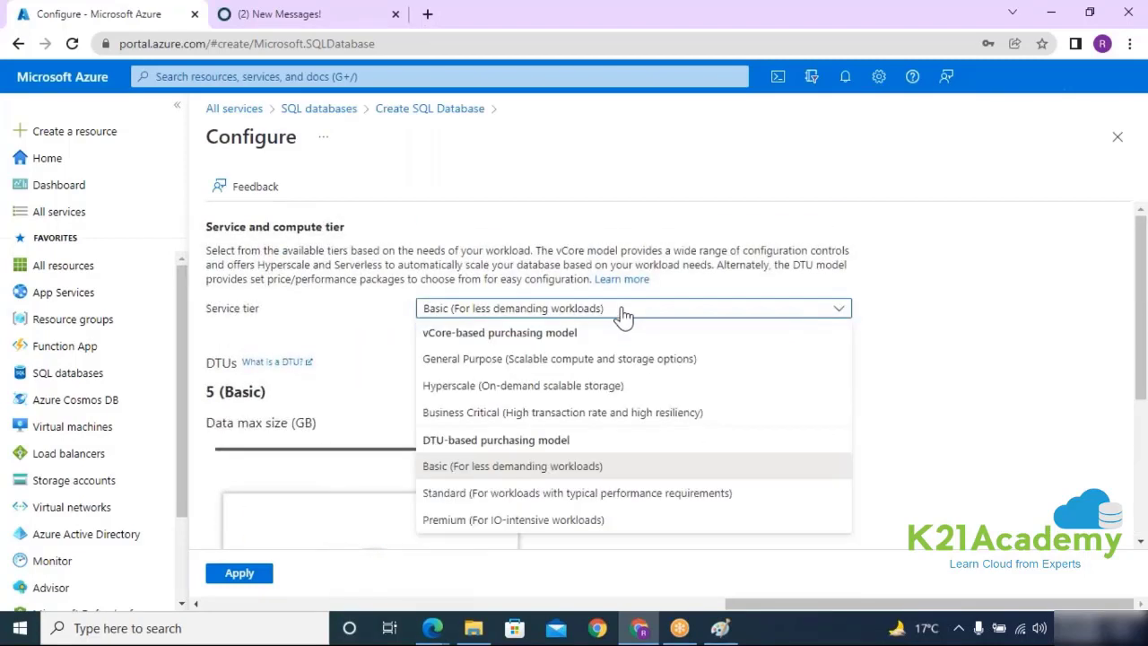
{"action": "left_click", "coordinate": [490, 362]}
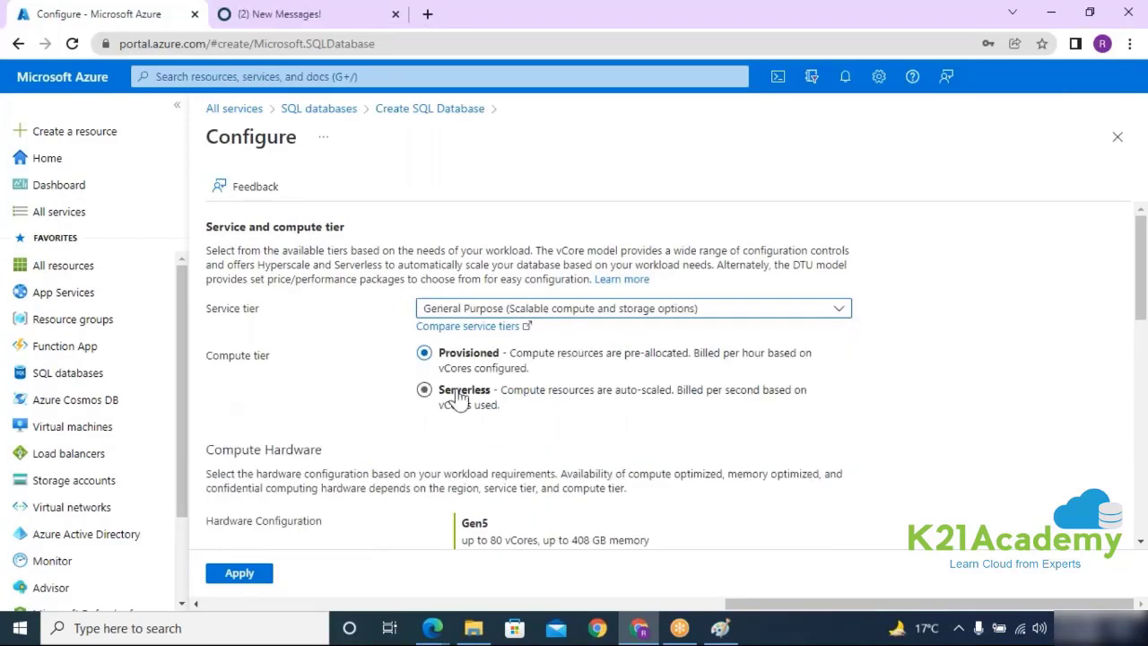
Step: Review the Provisioned setup: 2 vCores, 32 GB max size, 27379.53 INR estimated monthly cost
{"action": "left_click_drag", "start_coordinate": [444, 356], "coordinate": [515, 358]}
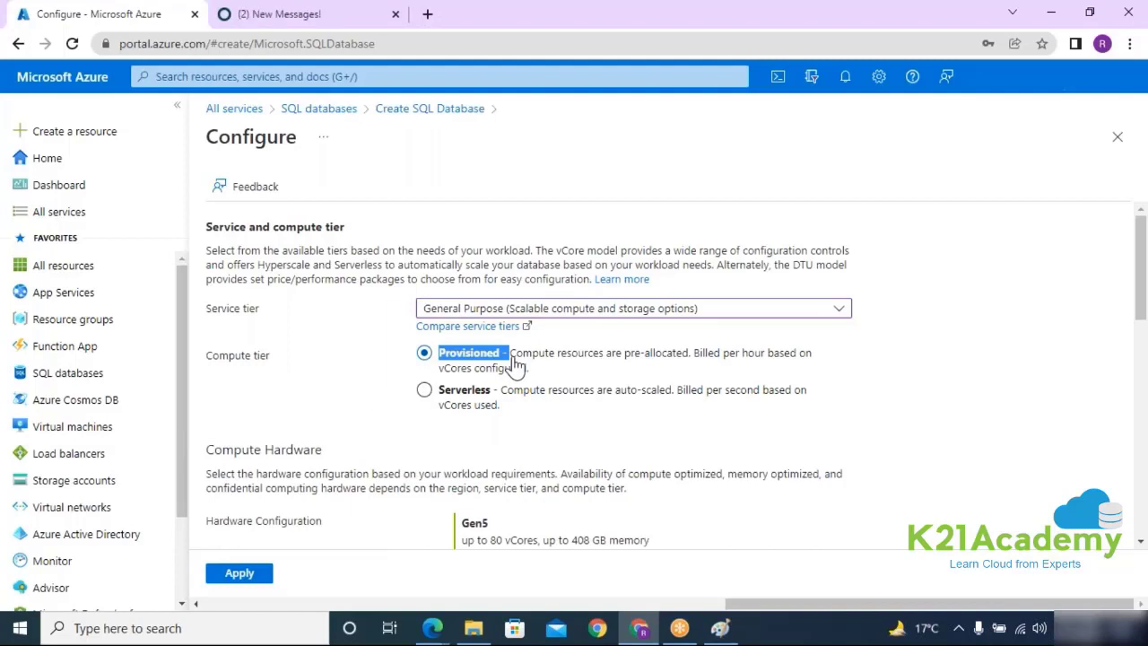
{"action": "scroll", "coordinate": [615, 397], "scroll_direction": "down", "scroll_amount": 1}
{"action": "scroll", "coordinate": [615, 397], "scroll_direction": "down", "scroll_amount": 3}
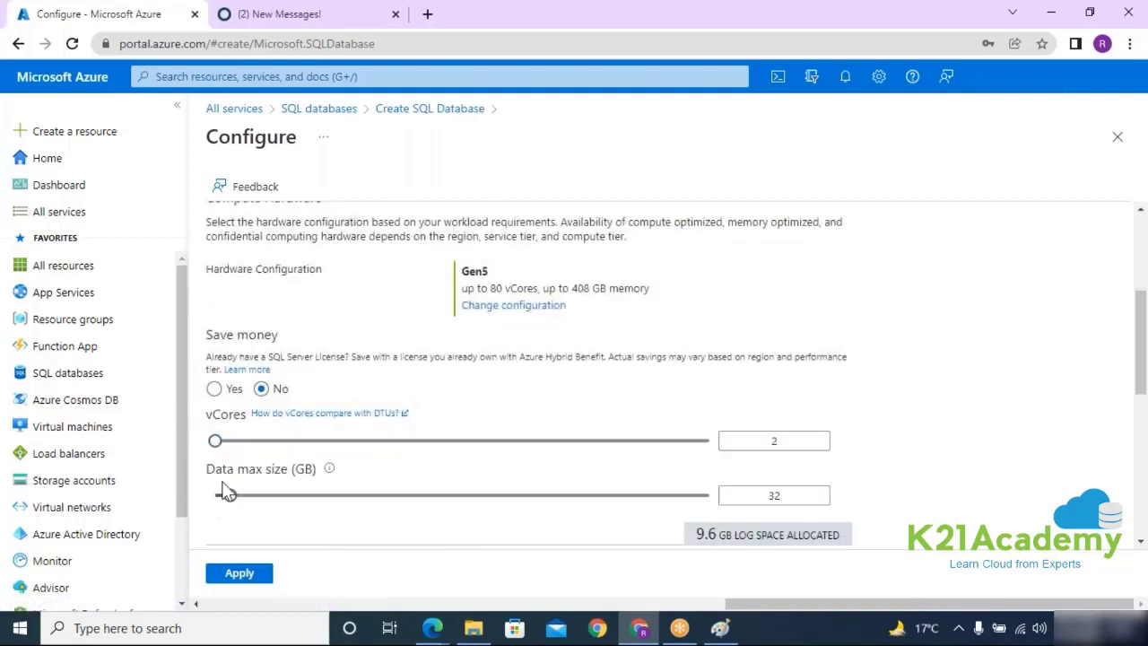
{"action": "scroll", "coordinate": [406, 499], "scroll_direction": "down", "scroll_amount": 6}
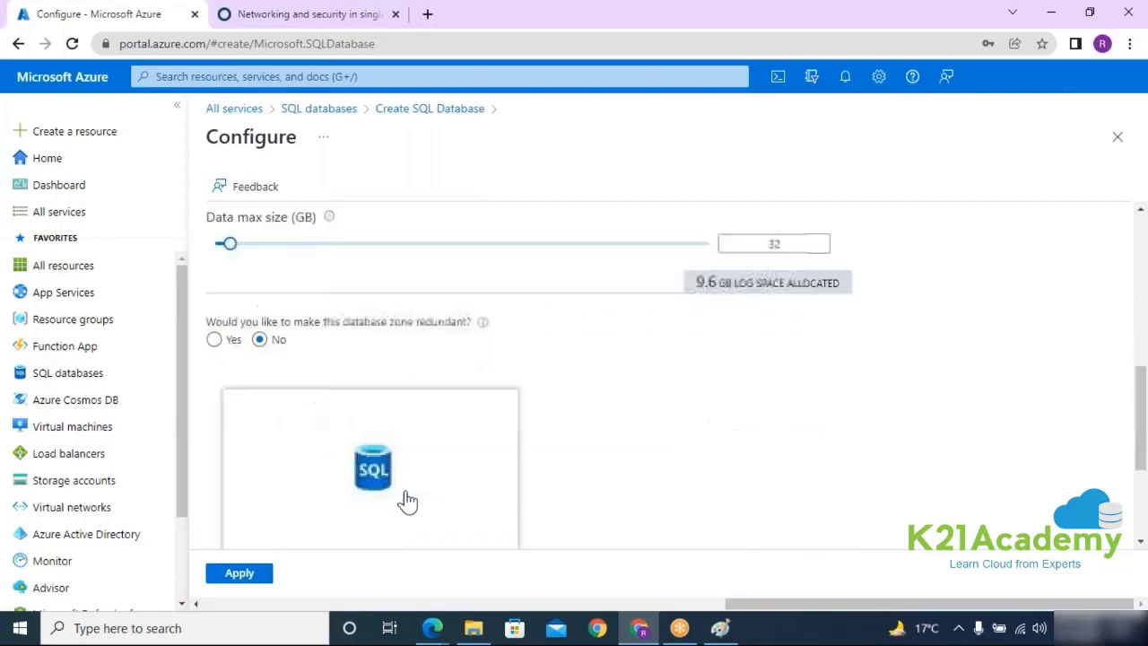
{"action": "left_click_drag", "start_coordinate": [414, 505], "coordinate": [518, 517]}
{"action": "scroll", "coordinate": [556, 507], "scroll_direction": "up", "scroll_amount": 6}
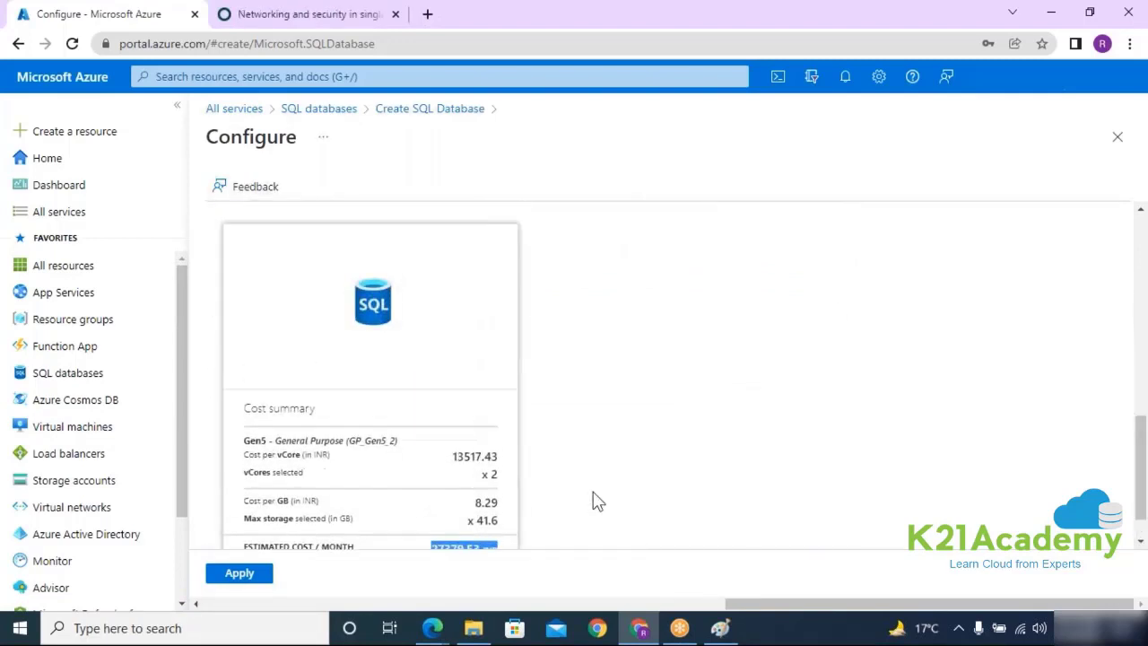
{"action": "double_click", "coordinate": [775, 450]}
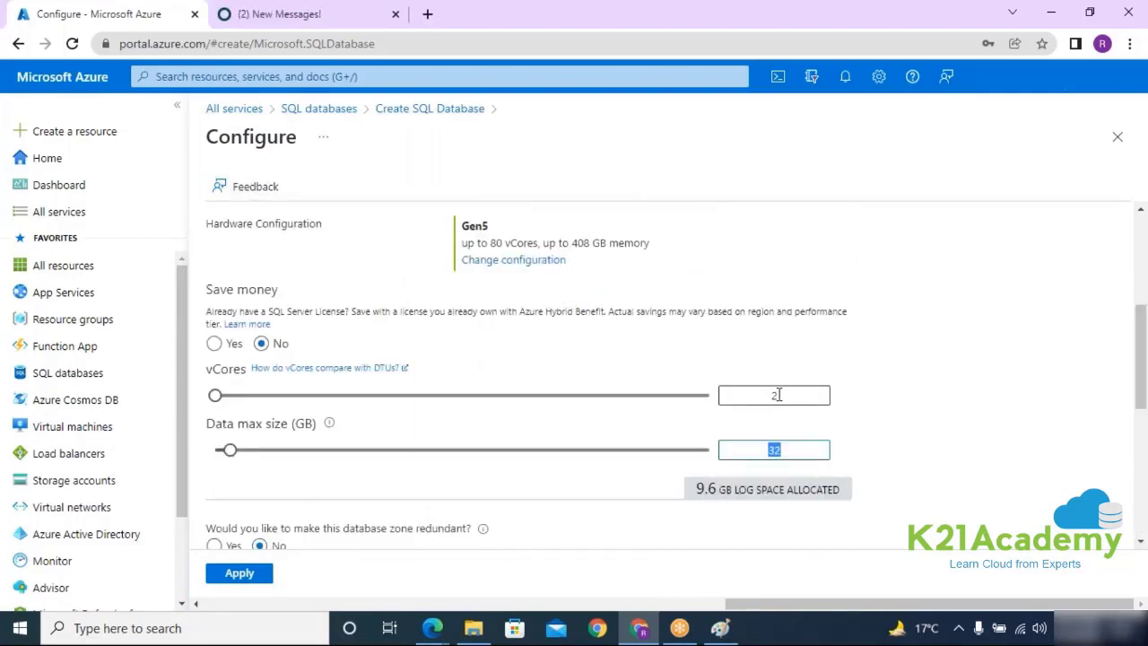
{"action": "left_click", "coordinate": [811, 395]}
{"action": "scroll", "coordinate": [825, 404], "scroll_direction": "down", "scroll_amount": 6}
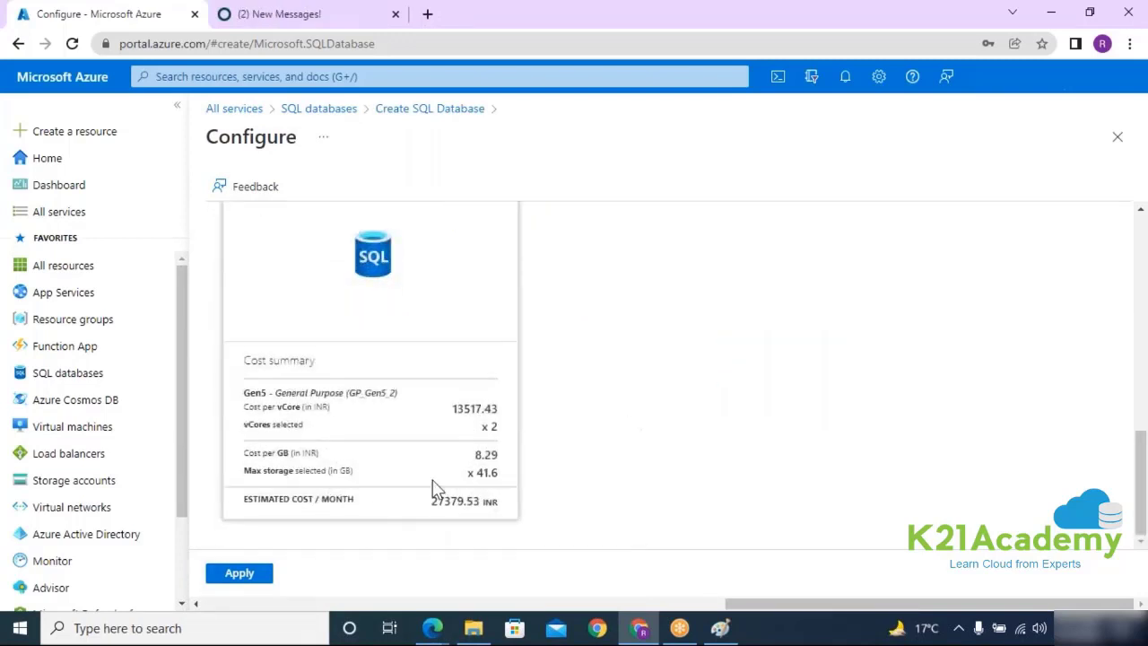
{"action": "left_click_drag", "start_coordinate": [430, 502], "coordinate": [482, 506]}
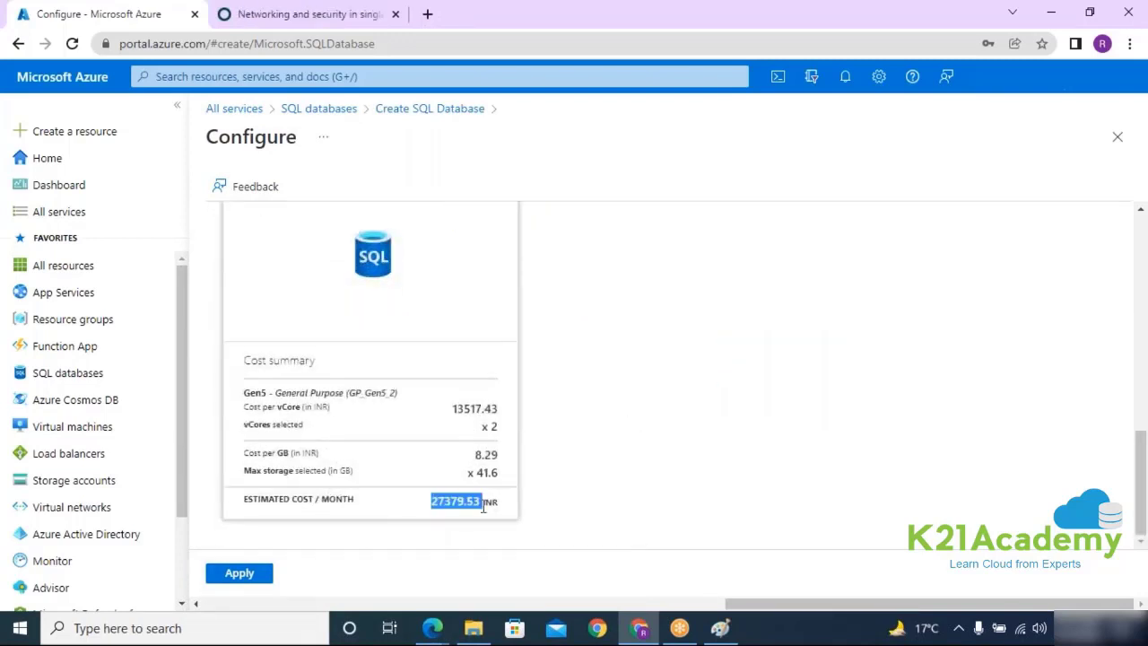
{"action": "scroll", "coordinate": [531, 506], "scroll_direction": "up", "scroll_amount": 5}
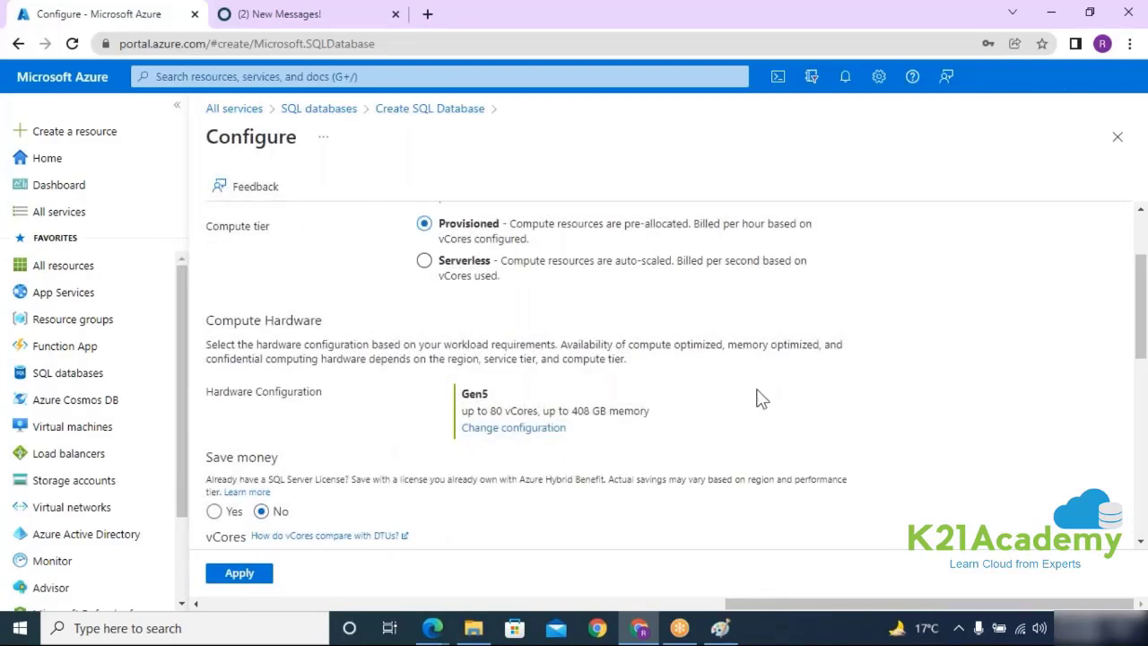
Step: Switch the compute tier to Serverless and check the 344.66 estimated storage cost
{"action": "left_click", "coordinate": [456, 260]}
{"action": "scroll", "coordinate": [628, 341], "scroll_direction": "down", "scroll_amount": 5}
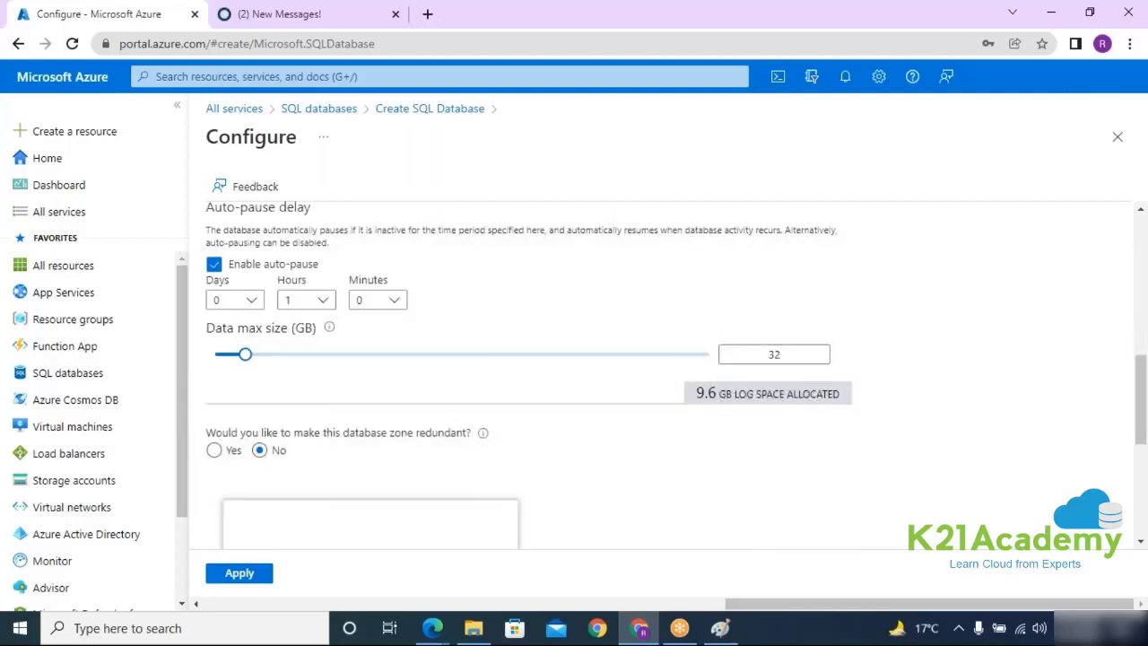
{"action": "scroll", "coordinate": [718, 359], "scroll_direction": "down", "scroll_amount": 5}
{"action": "left_click_drag", "start_coordinate": [443, 425], "coordinate": [605, 421]}
{"action": "scroll", "coordinate": [605, 421], "scroll_direction": "up", "scroll_amount": 2}
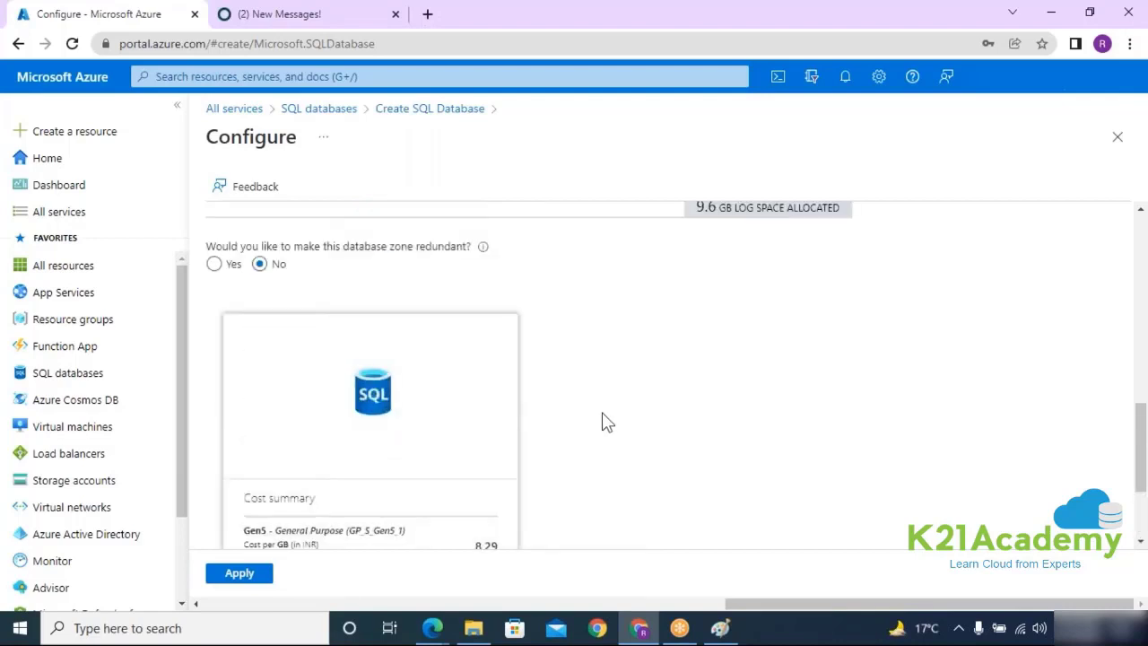
{"action": "scroll", "coordinate": [633, 435], "scroll_direction": "up", "scroll_amount": 10}
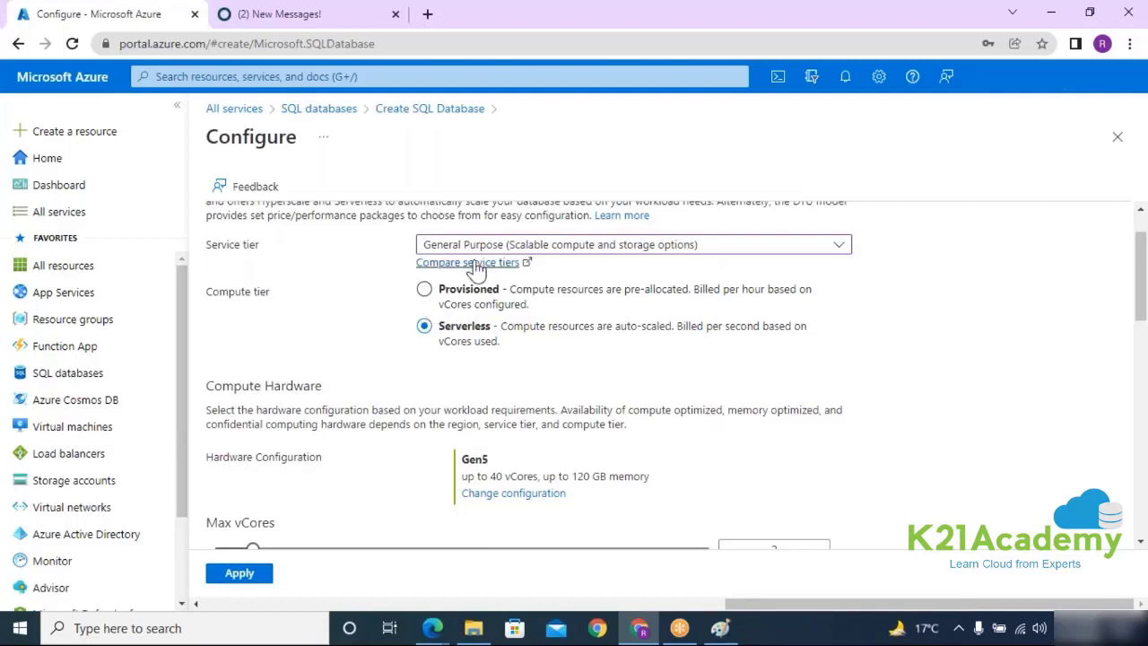
Step: Switch the service tier to Hyperscale and review its 30298.45 INR estimated compute cost
{"action": "left_click", "coordinate": [576, 249]}
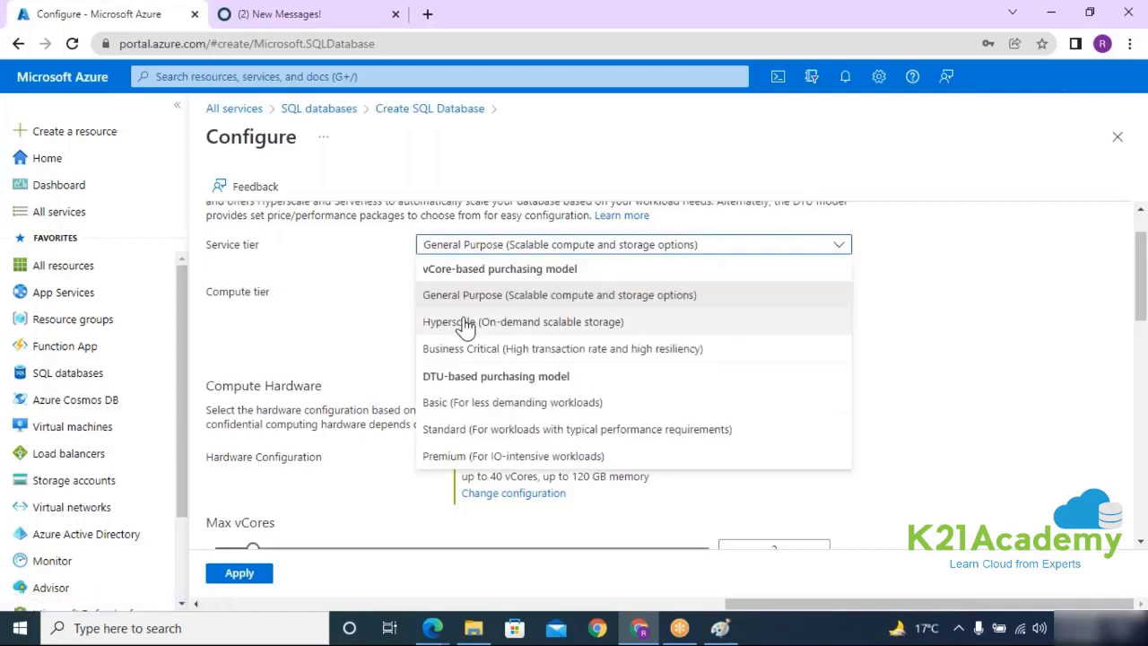
{"action": "left_click", "coordinate": [447, 244]}
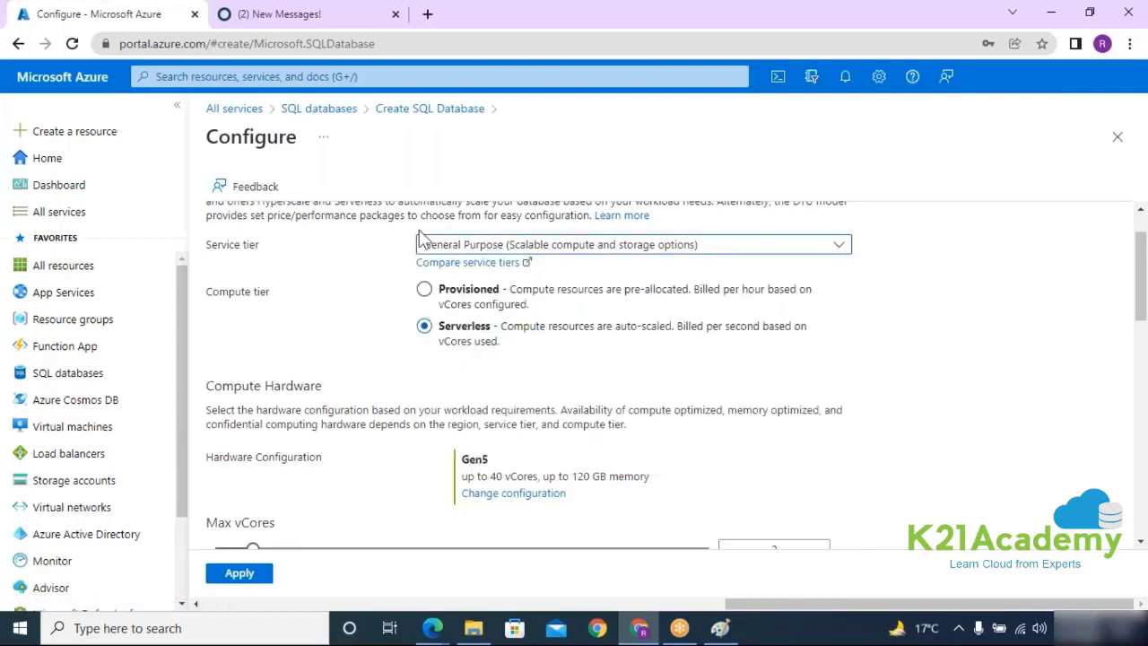
{"action": "key", "text": "Down"}
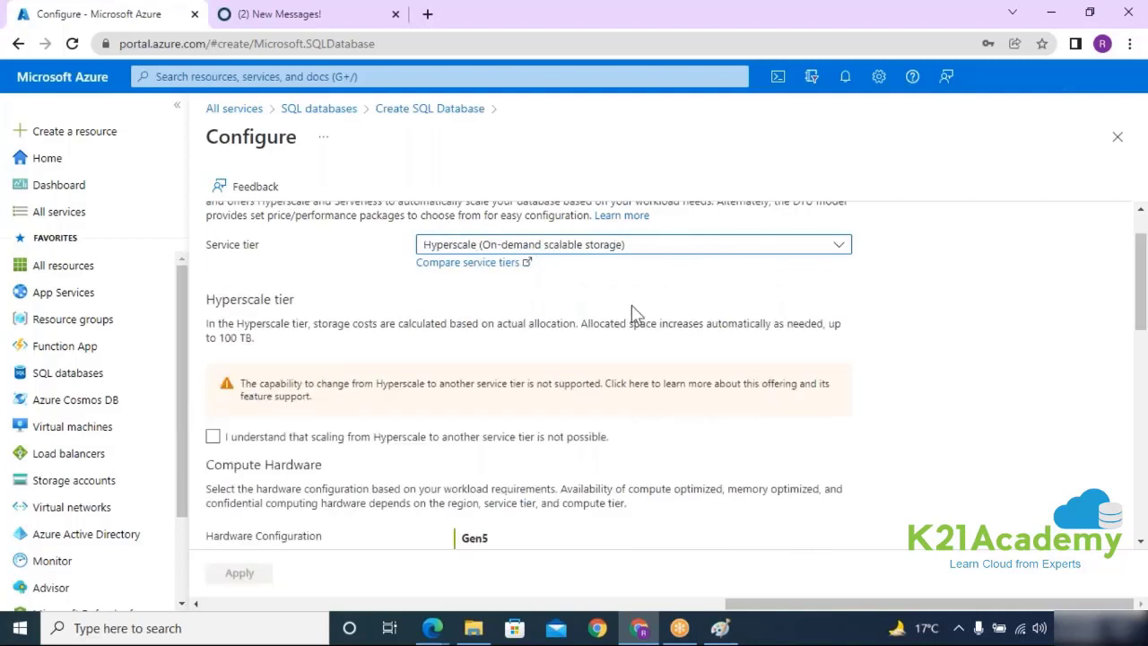
{"action": "scroll", "coordinate": [633, 313], "scroll_direction": "down", "scroll_amount": 4}
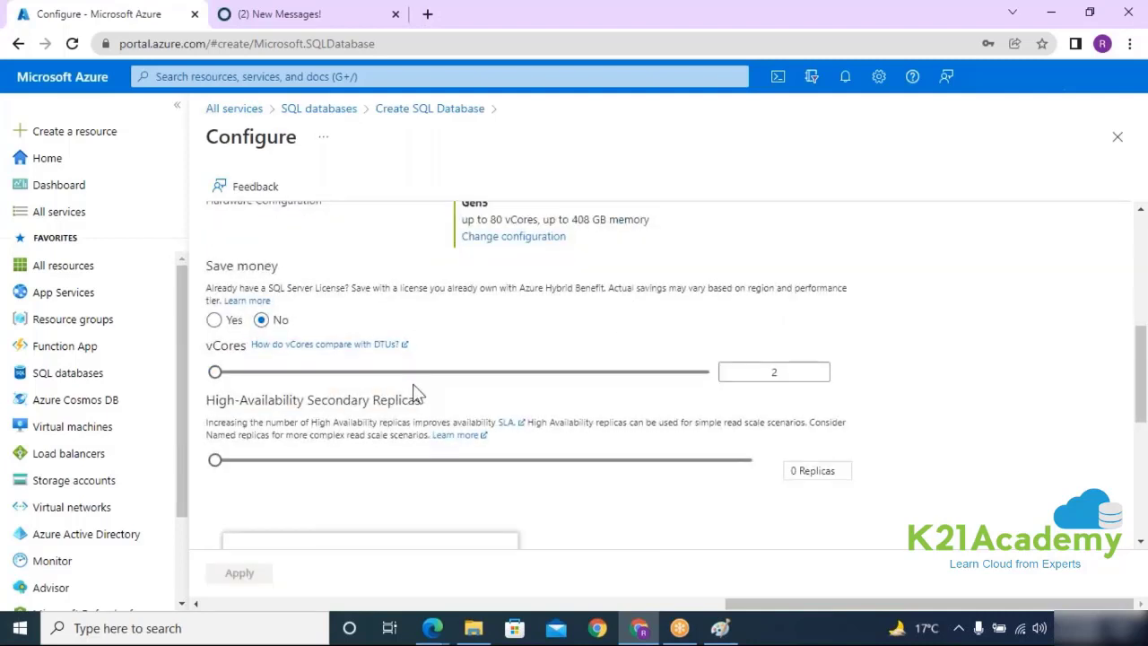
{"action": "scroll", "coordinate": [499, 481], "scroll_direction": "down", "scroll_amount": 2}
{"action": "scroll", "coordinate": [544, 436], "scroll_direction": "down", "scroll_amount": 3}
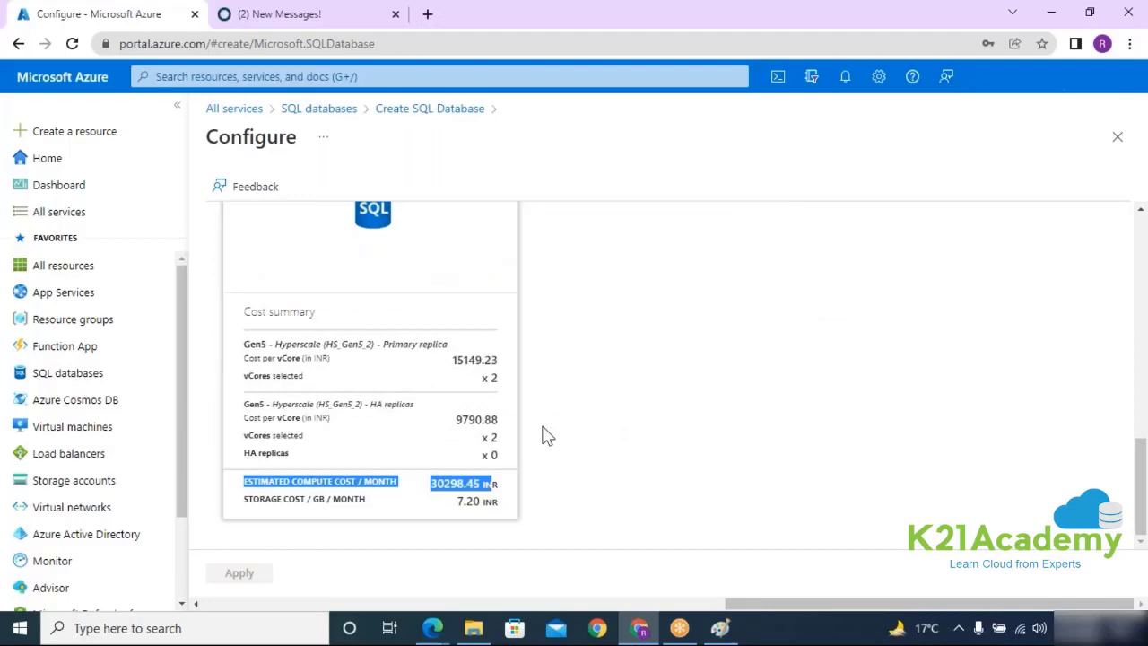
{"action": "left_click", "coordinate": [409, 427]}
{"action": "left_click_drag", "start_coordinate": [444, 420], "coordinate": [507, 435]}
{"action": "left_click_drag", "start_coordinate": [428, 473], "coordinate": [611, 490]}
Step: Change the service tier from Hyperscale to Business Critical
{"action": "scroll", "coordinate": [612, 490], "scroll_direction": "up", "scroll_amount": 1}
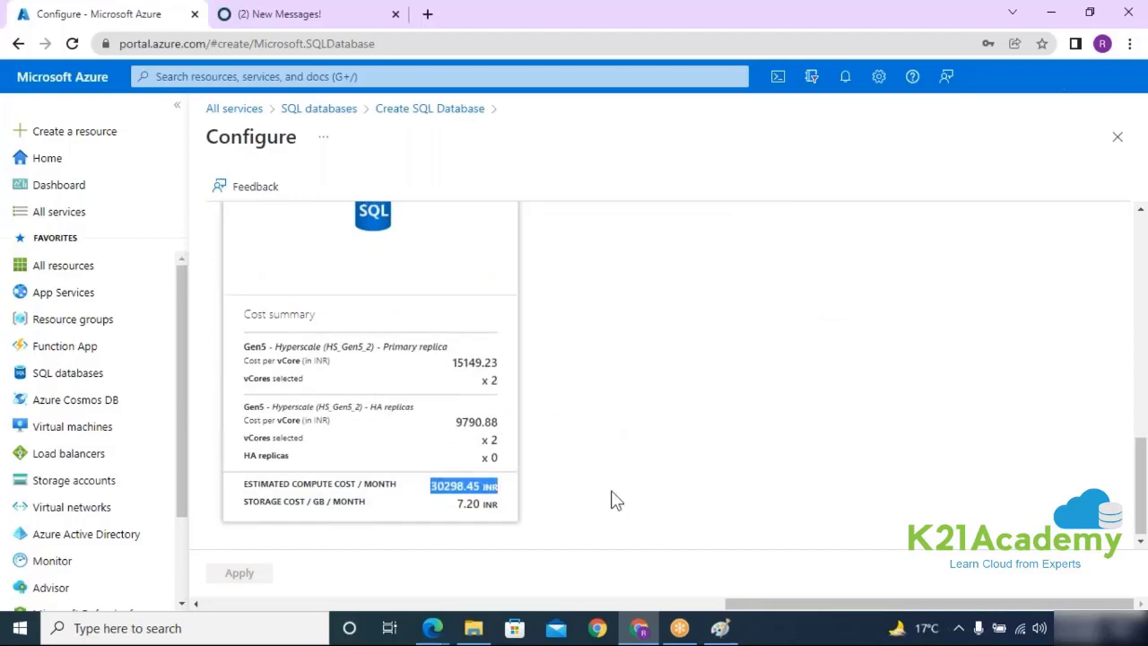
{"action": "scroll", "coordinate": [611, 499], "scroll_direction": "up", "scroll_amount": 6}
{"action": "scroll", "coordinate": [587, 448], "scroll_direction": "down", "scroll_amount": 2}
{"action": "scroll", "coordinate": [587, 450], "scroll_direction": "up", "scroll_amount": 3}
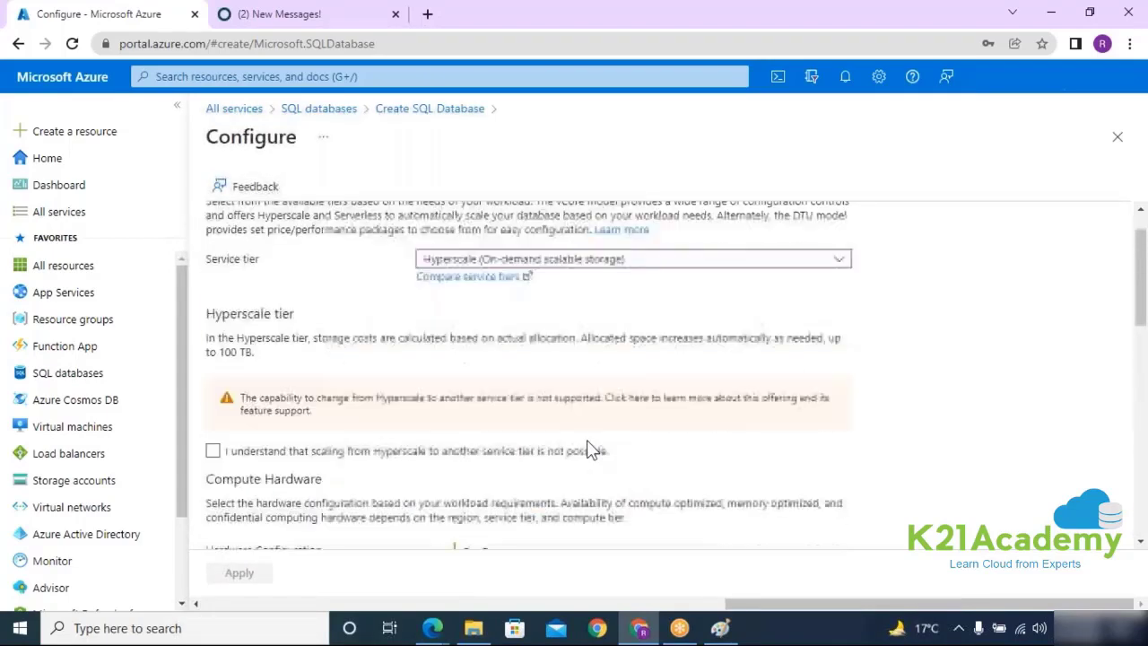
{"action": "scroll", "coordinate": [588, 440], "scroll_direction": "up", "scroll_amount": 1}
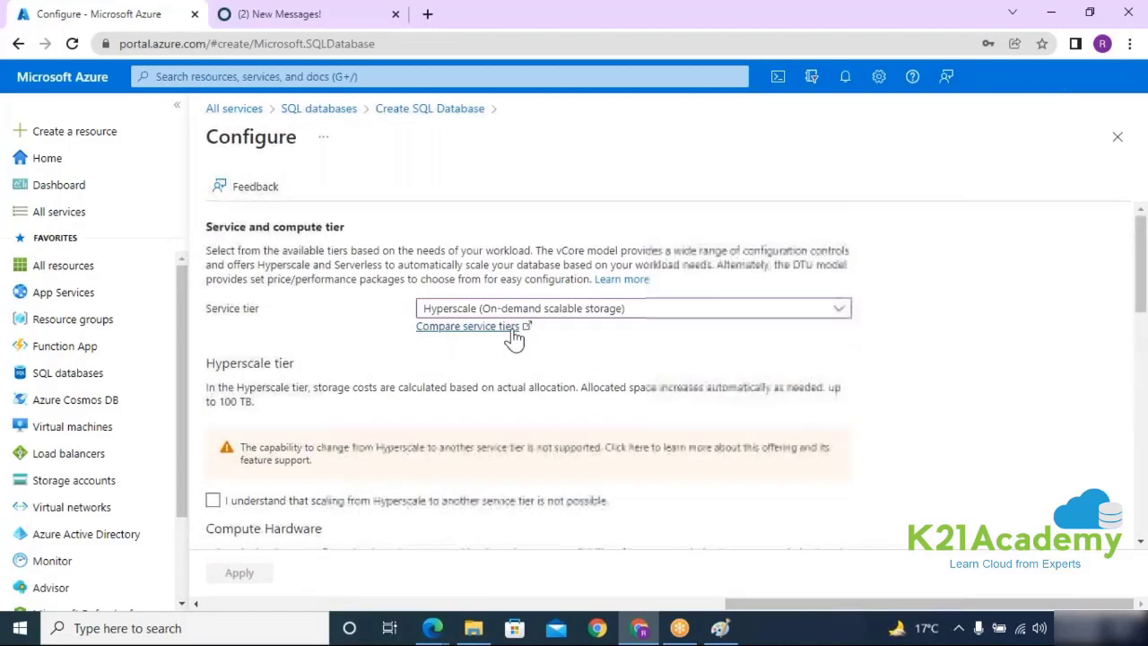
{"action": "left_click", "coordinate": [628, 310]}
{"action": "left_click", "coordinate": [576, 415]}
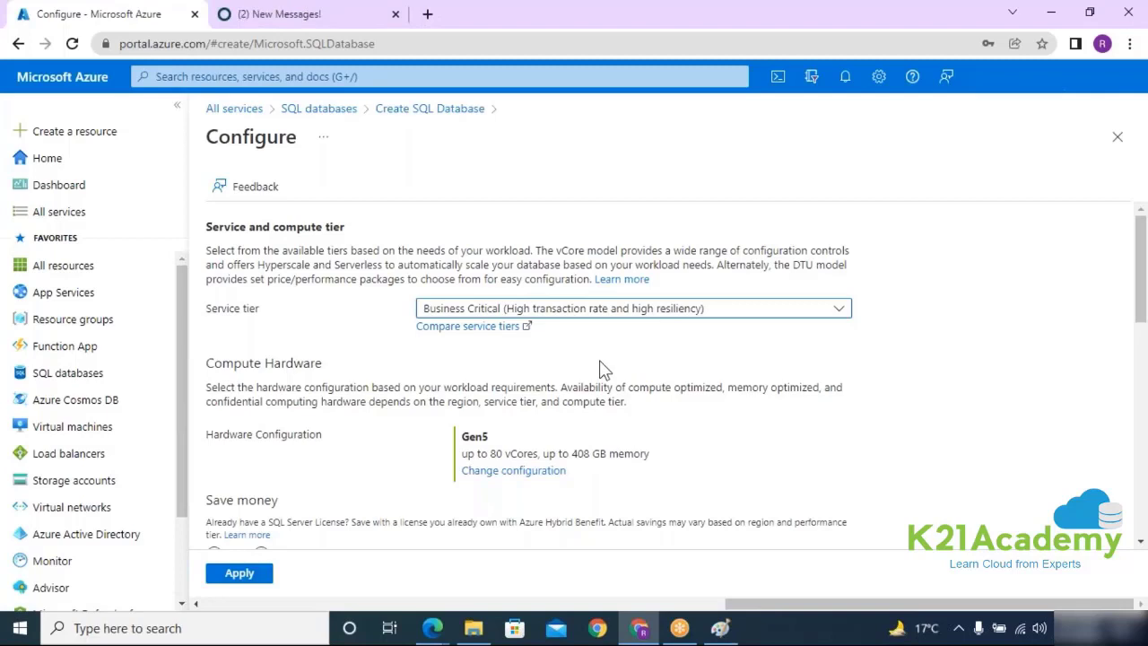
Step: Return to General Purpose Serverless, confirm the 344.66 storage cost, and apply the configuration
{"action": "scroll", "coordinate": [633, 310], "scroll_direction": "down", "scroll_amount": 2}
{"action": "scroll", "coordinate": [494, 415], "scroll_direction": "down", "scroll_amount": 6}
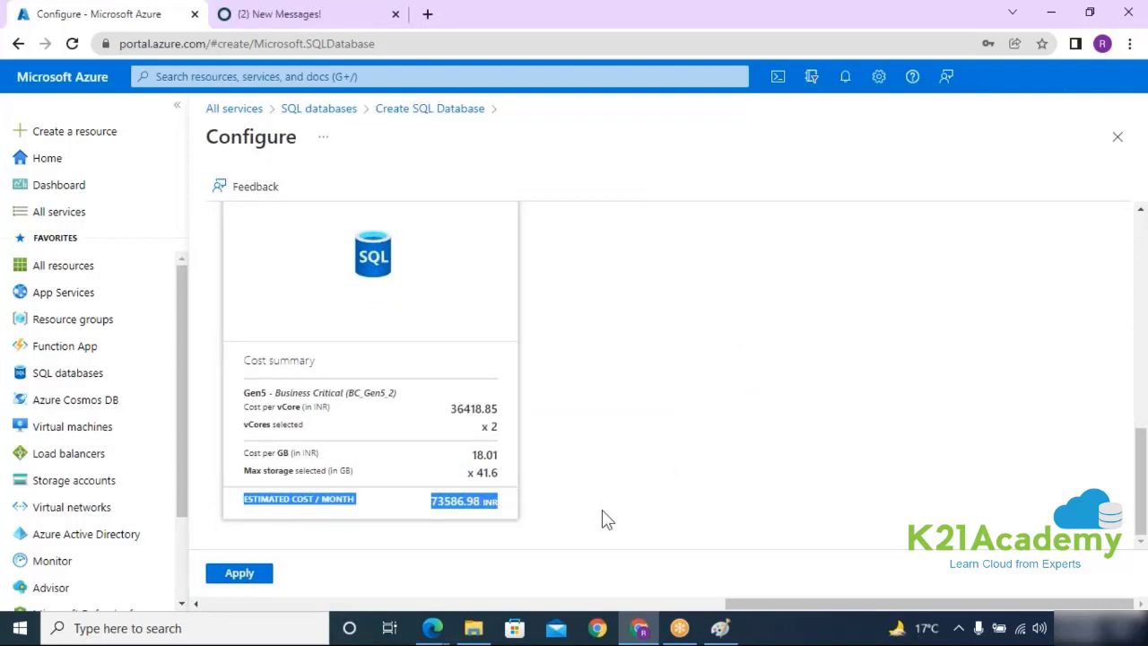
{"action": "scroll", "coordinate": [601, 509], "scroll_direction": "up", "scroll_amount": 10}
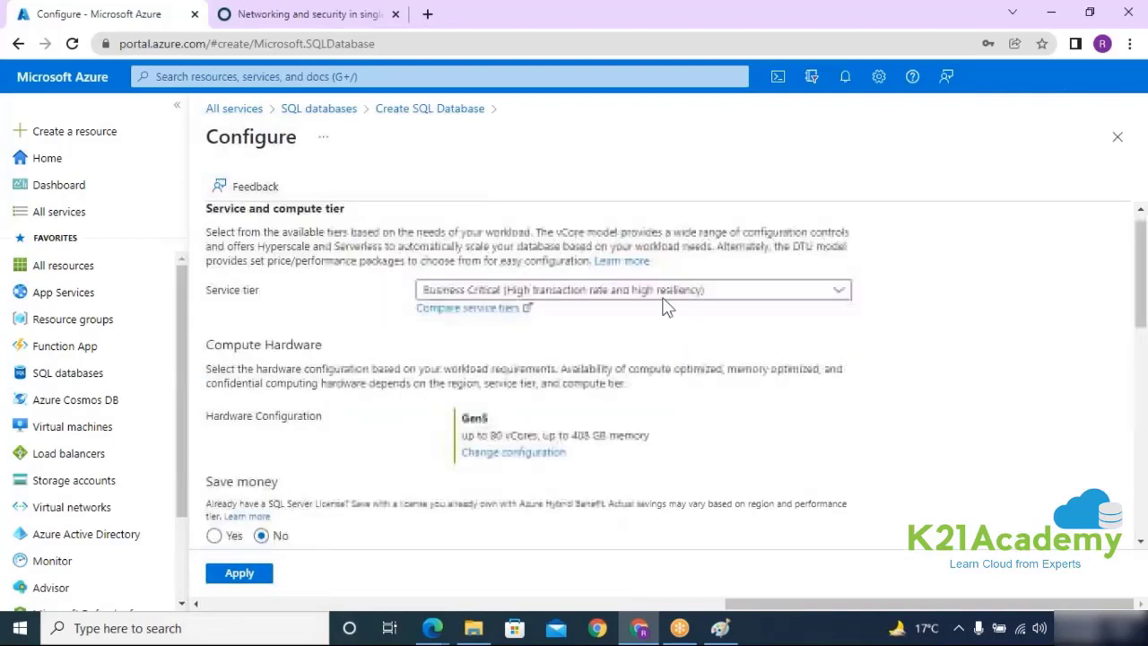
{"action": "left_click", "coordinate": [570, 292]}
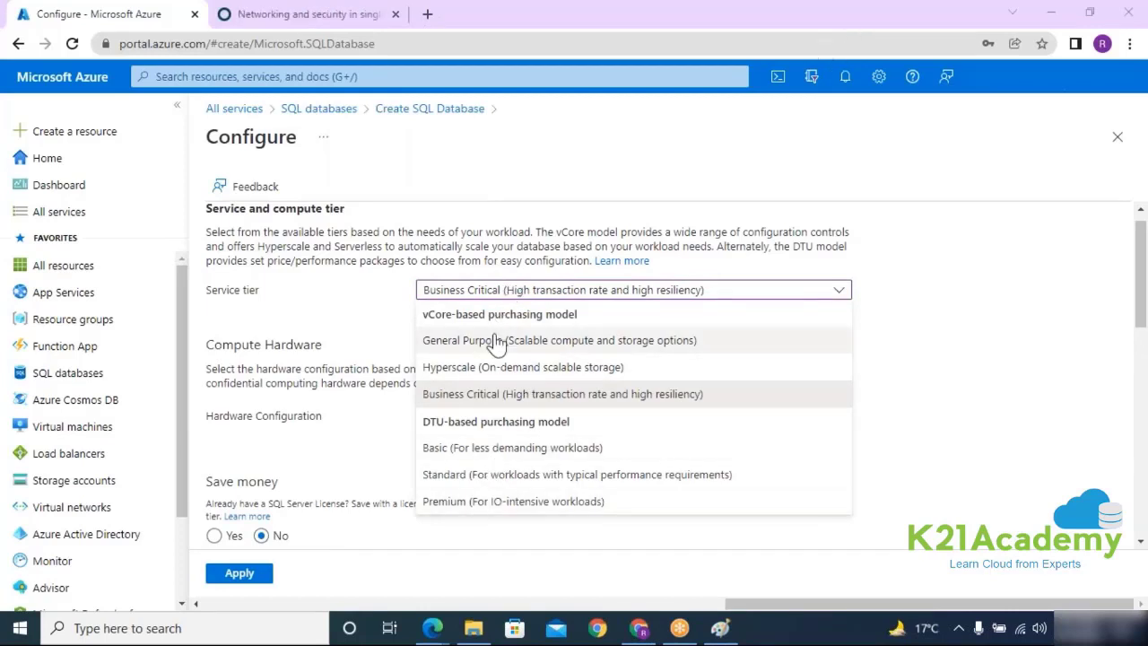
{"action": "left_click", "coordinate": [520, 332]}
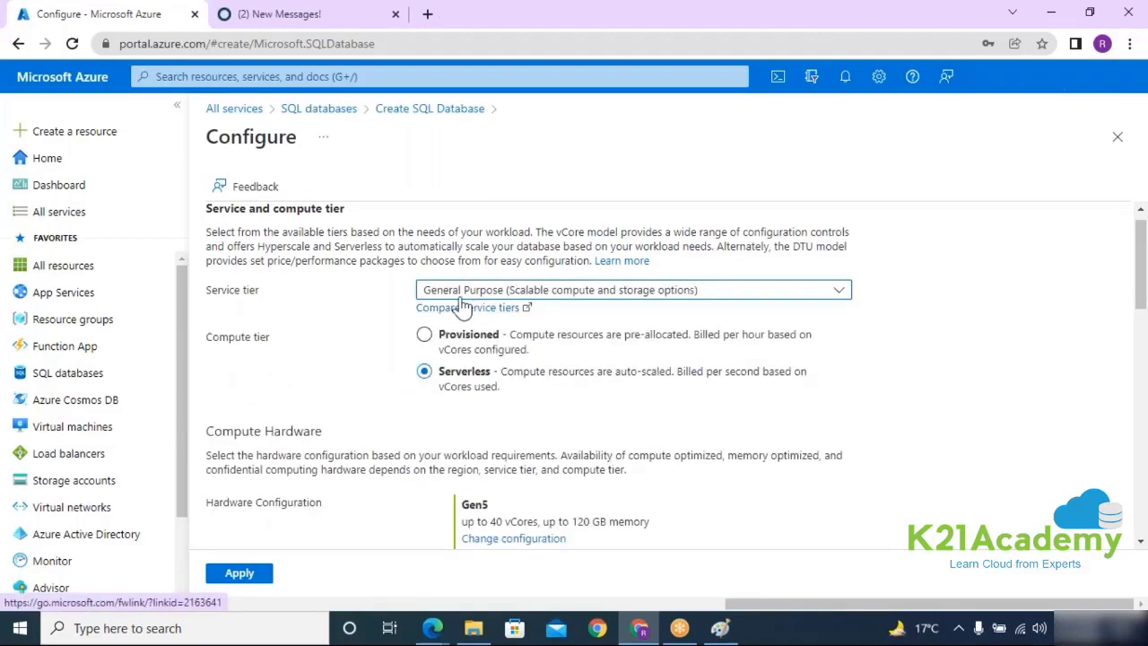
{"action": "left_click_drag", "start_coordinate": [437, 372], "coordinate": [494, 384]}
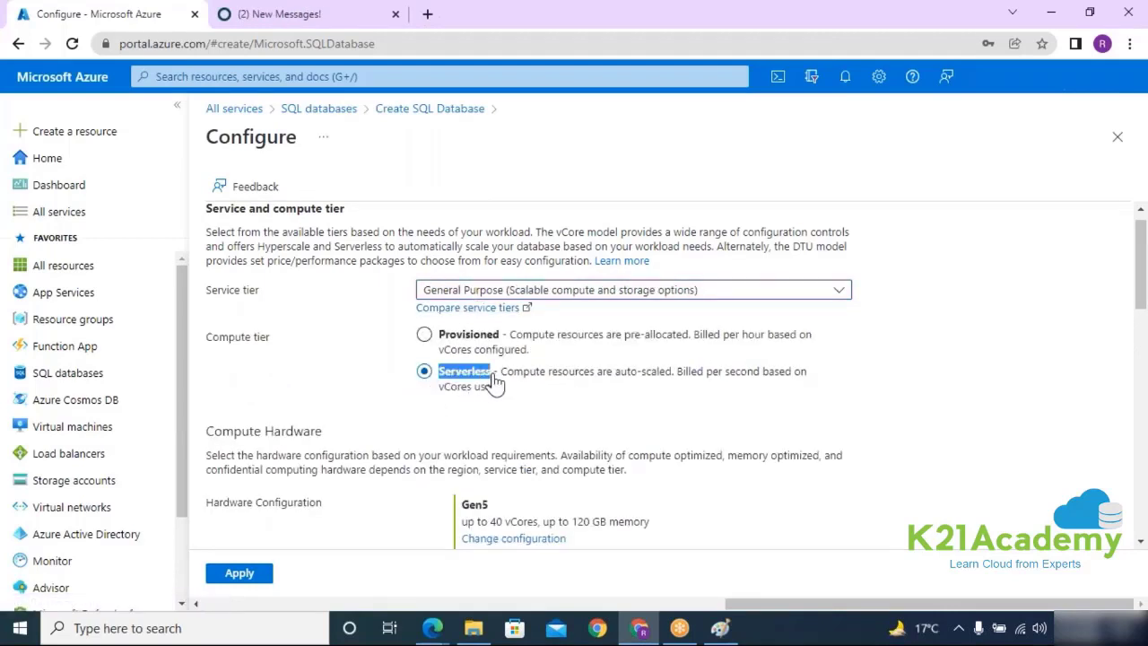
{"action": "scroll", "coordinate": [625, 405], "scroll_direction": "down", "scroll_amount": 10}
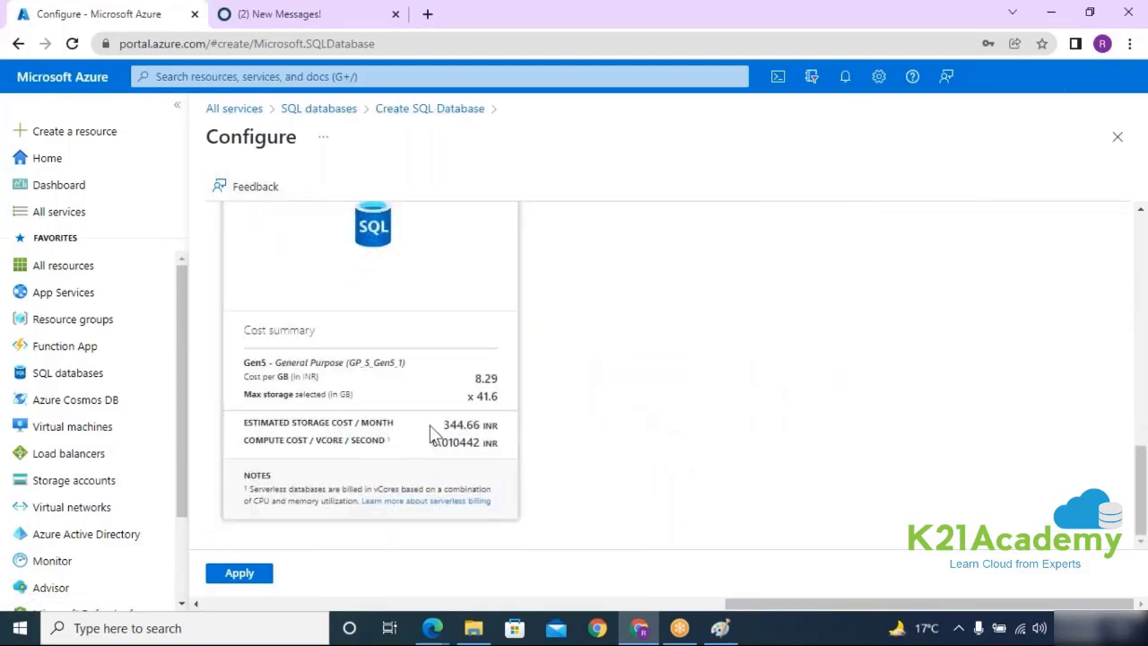
{"action": "double_click", "coordinate": [462, 431]}
{"action": "left_click", "coordinate": [239, 574]}
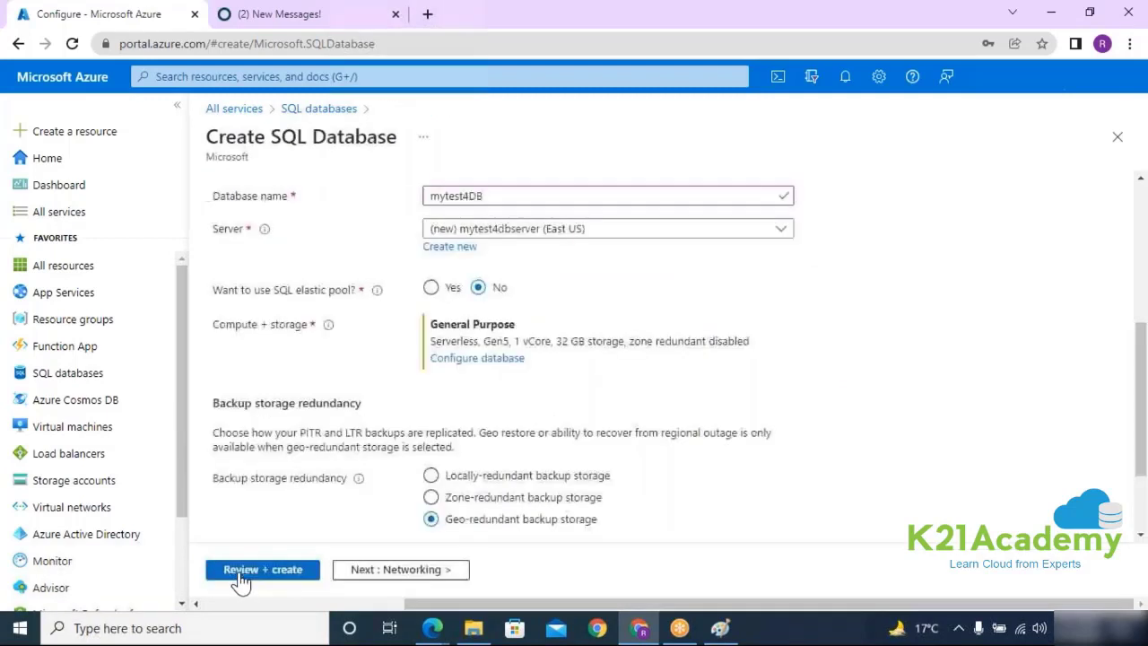
Step: Flip between the Networking and Basics tabs to recheck the database's basic settings
{"action": "left_click", "coordinate": [396, 579]}
{"action": "left_click", "coordinate": [361, 579]}
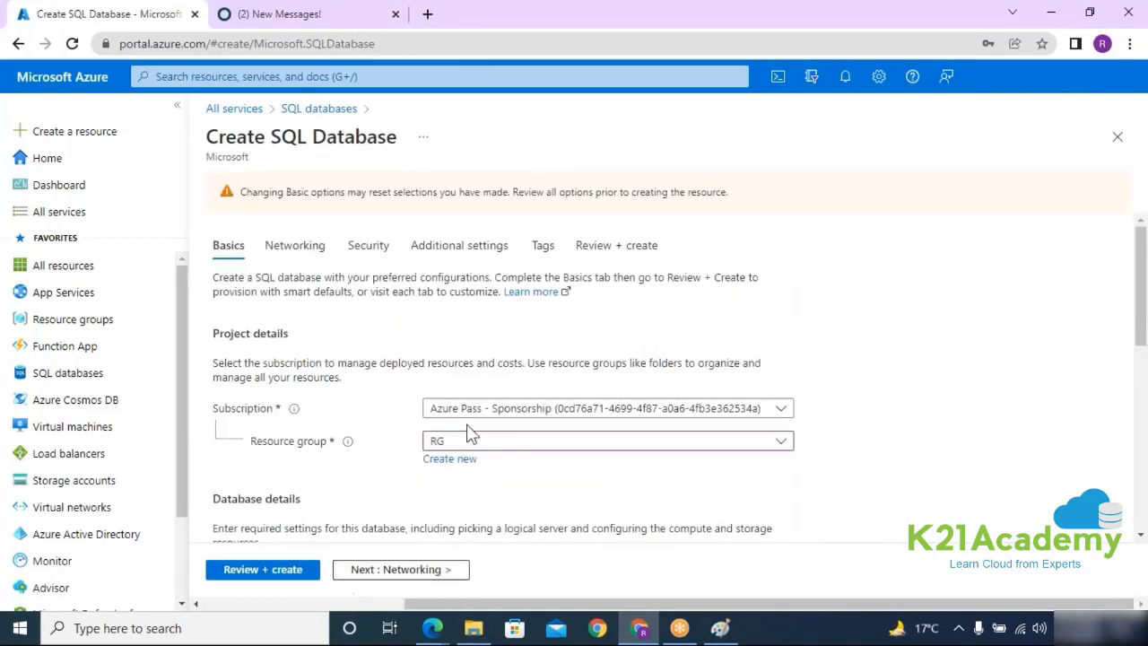
{"action": "scroll", "coordinate": [446, 552], "scroll_direction": "down", "scroll_amount": 3}
{"action": "left_click", "coordinate": [403, 570]}
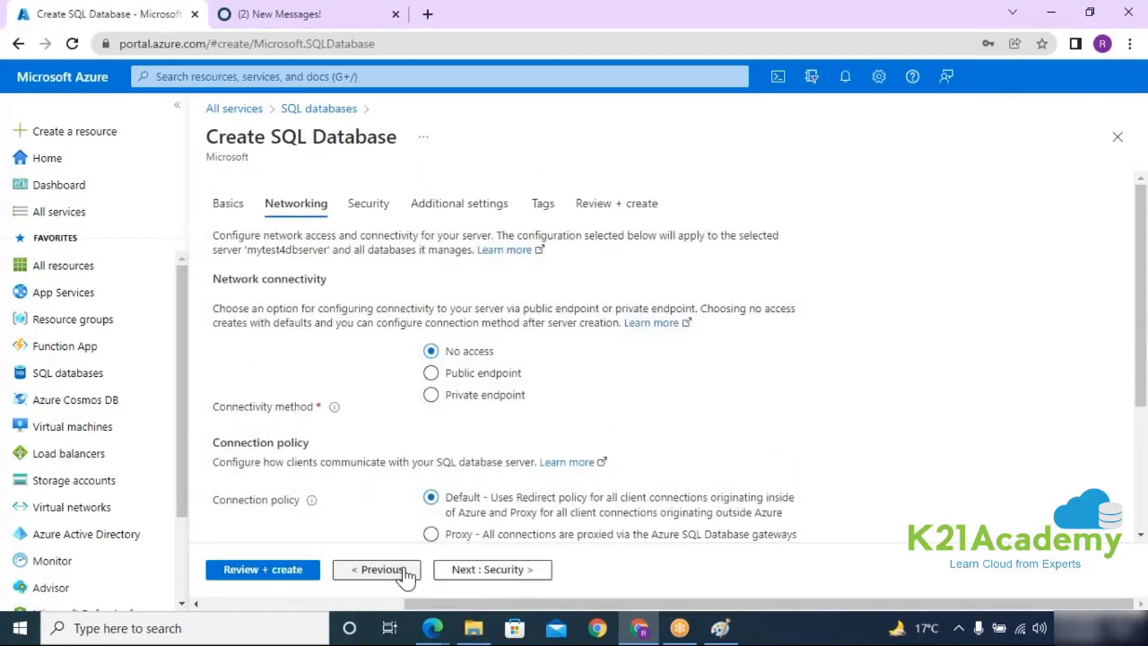
{"action": "left_click", "coordinate": [376, 569]}
{"action": "scroll", "coordinate": [399, 574], "scroll_direction": "down", "scroll_amount": 5}
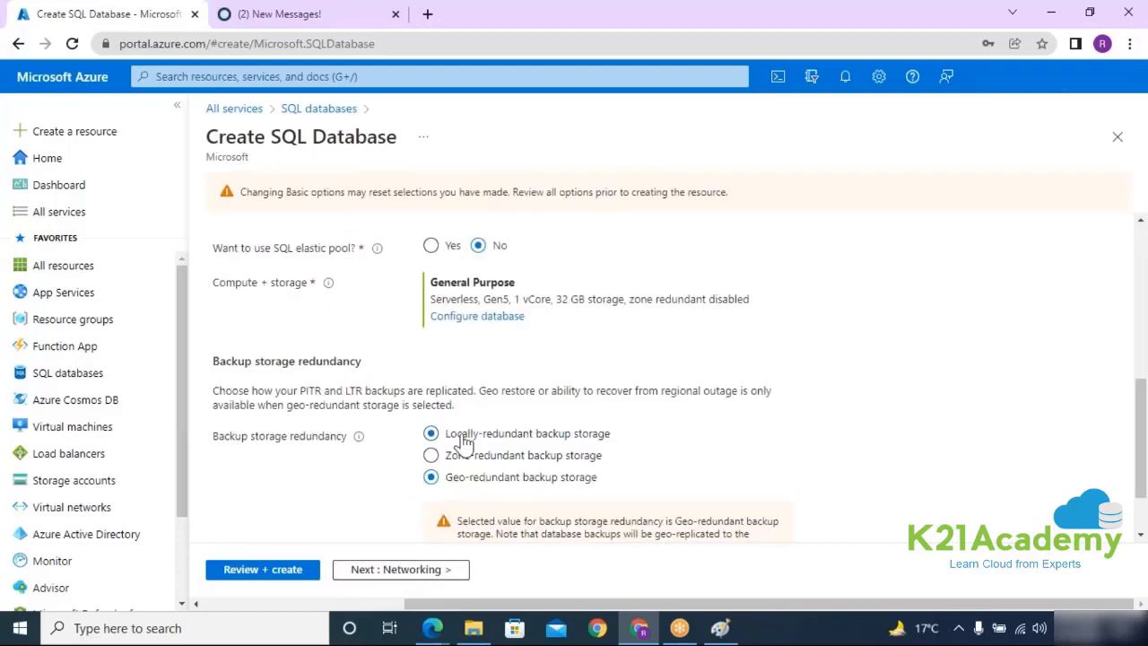
Step: Confirm backup storage redundancy stays Geo-redundant, then advance to the Networking settings
{"action": "left_click_drag", "start_coordinate": [458, 435], "coordinate": [876, 362]}
{"action": "left_click", "coordinate": [869, 327]}
{"action": "double_click", "coordinate": [565, 484]}
{"action": "left_click_drag", "start_coordinate": [565, 488], "coordinate": [442, 479]}
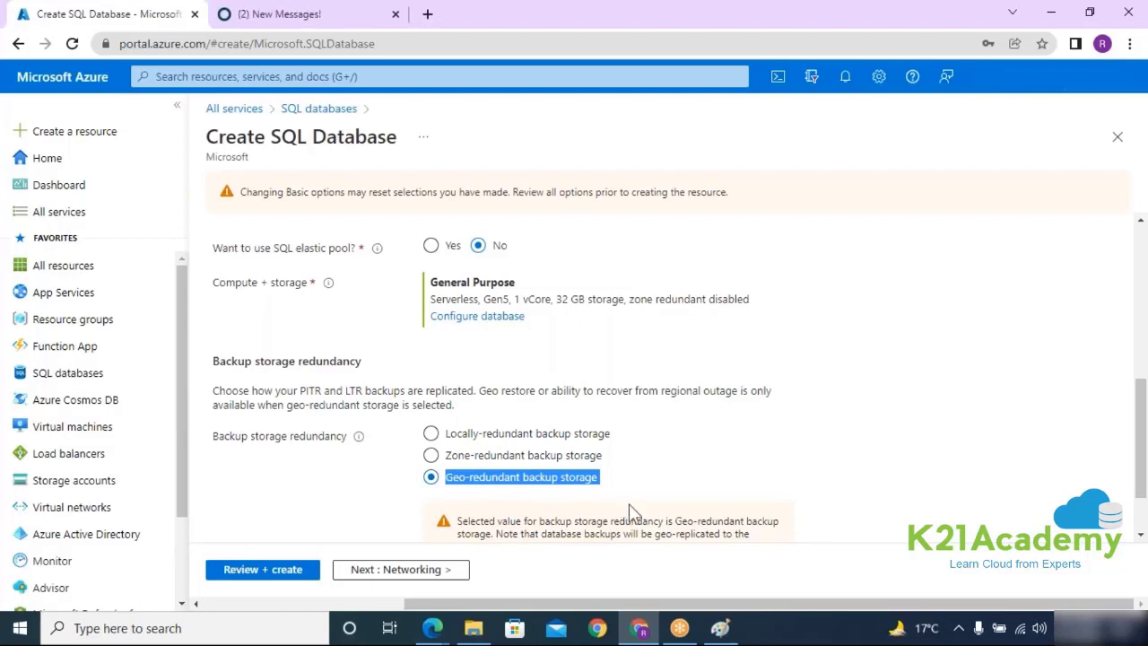
{"action": "left_click_drag", "start_coordinate": [415, 481], "coordinate": [615, 494]}
{"action": "left_click", "coordinate": [436, 585]}
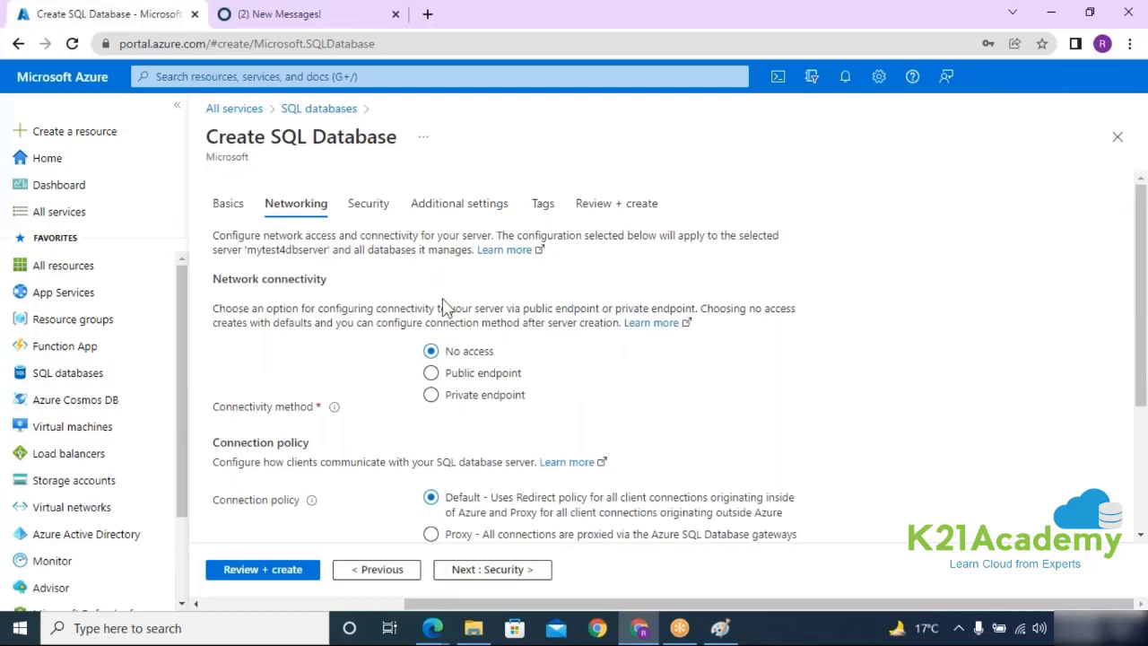
{"action": "left_click", "coordinate": [720, 628]}
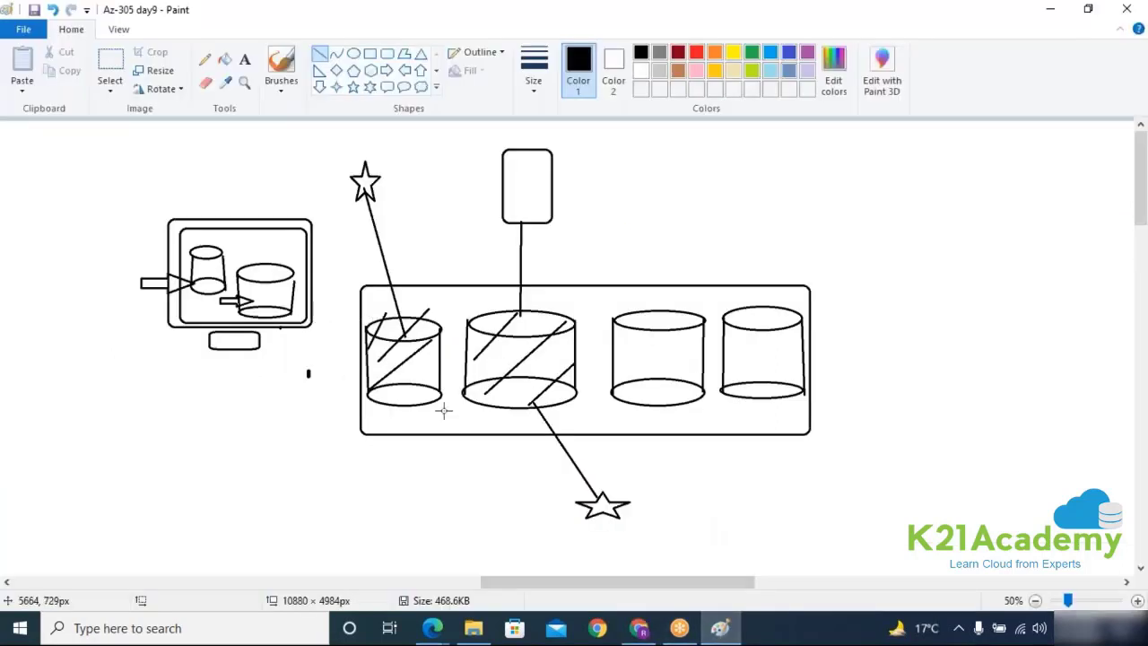
Step: Draw a small rounded monitor, a large rounded box around the storage group, and a line joining them
{"action": "left_click", "coordinate": [386, 54]}
{"action": "mouse_move", "coordinate": [117, 458]}
{"action": "left_mouse_down"}
{"action": "mouse_move", "coordinate": [209, 521]}
{"action": "mouse_move", "coordinate": [177, 543]}
{"action": "left_mouse_up"}
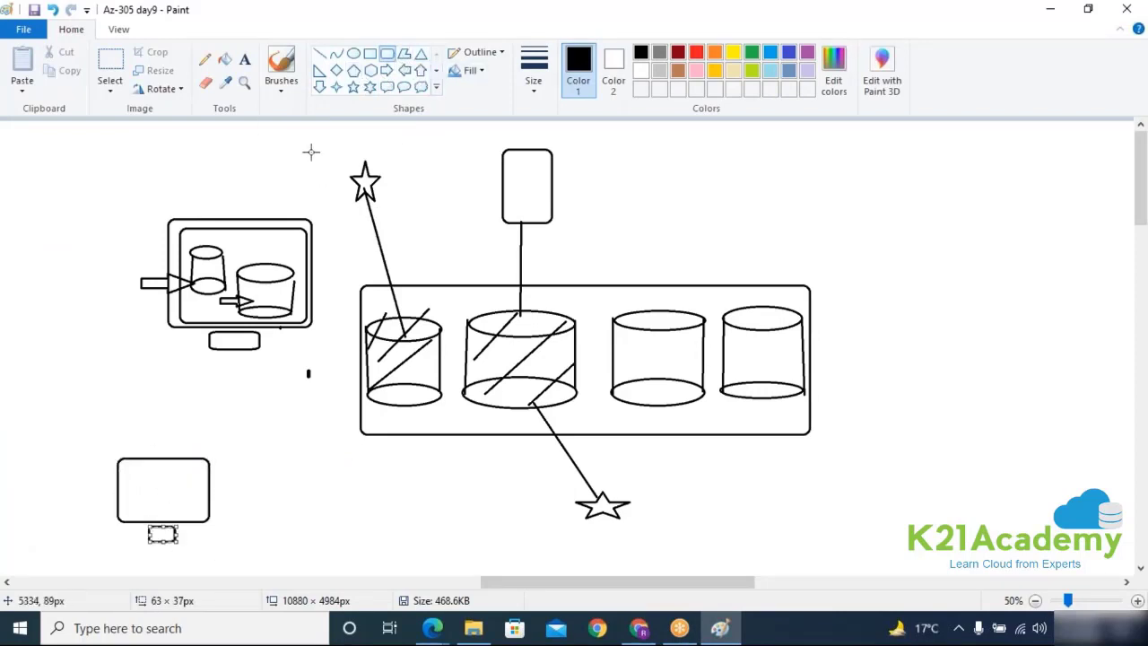
{"action": "left_click_drag", "start_coordinate": [326, 133], "coordinate": [875, 453]}
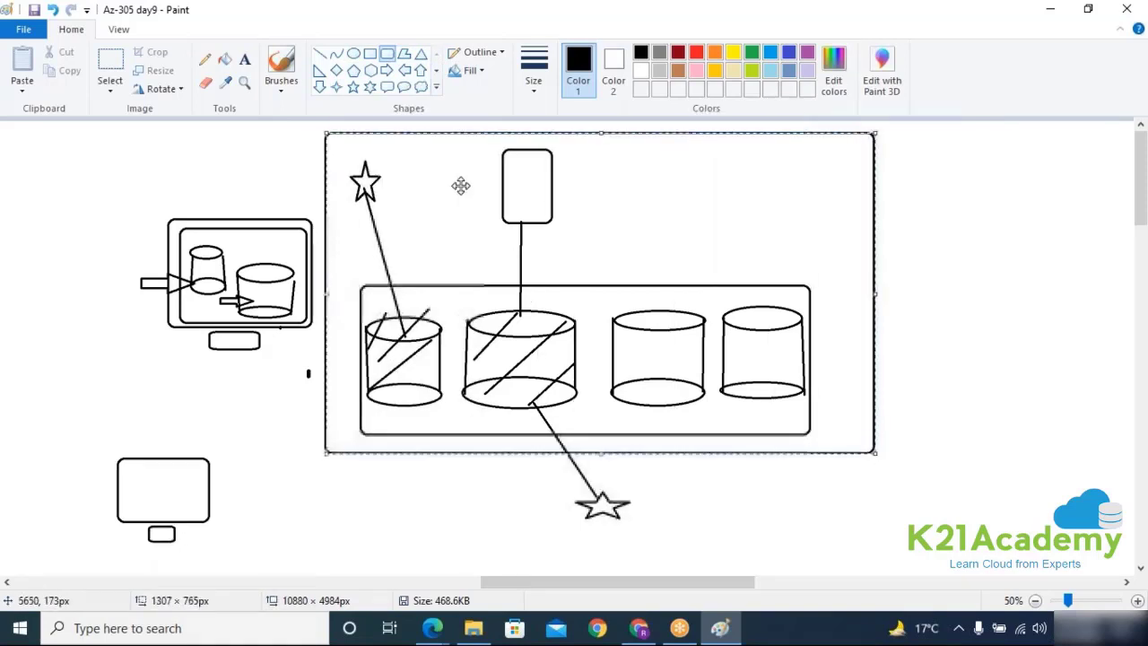
{"action": "left_click", "coordinate": [319, 54]}
{"action": "left_click_drag", "start_coordinate": [192, 489], "coordinate": [368, 383]}
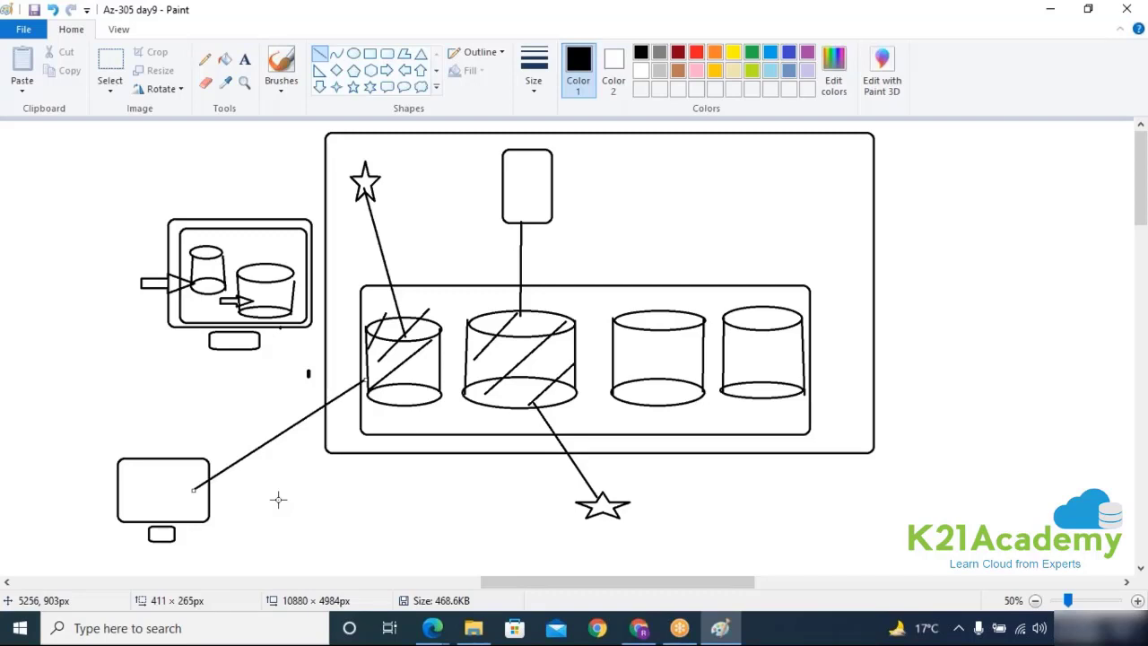
Step: Try Public endpoint with the current client IP added, leaving connectivity on Private endpoint
{"action": "left_click", "coordinate": [638, 627]}
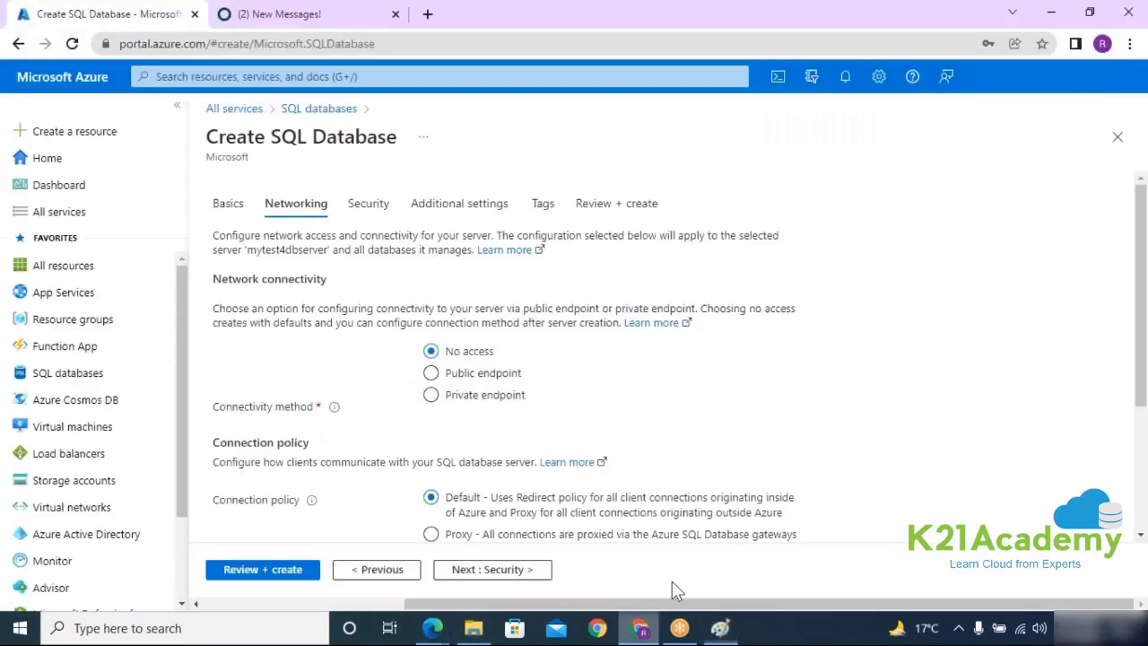
{"action": "left_click", "coordinate": [432, 373]}
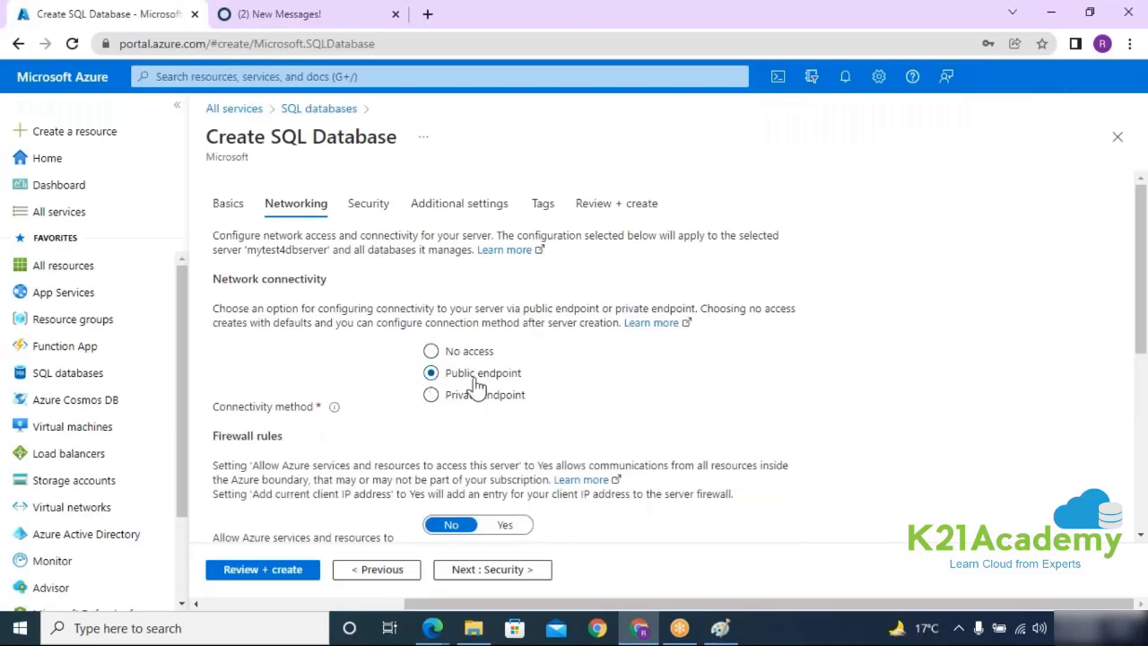
{"action": "scroll", "coordinate": [573, 377], "scroll_direction": "down", "scroll_amount": 3}
{"action": "left_click_drag", "start_coordinate": [213, 335], "coordinate": [360, 377]}
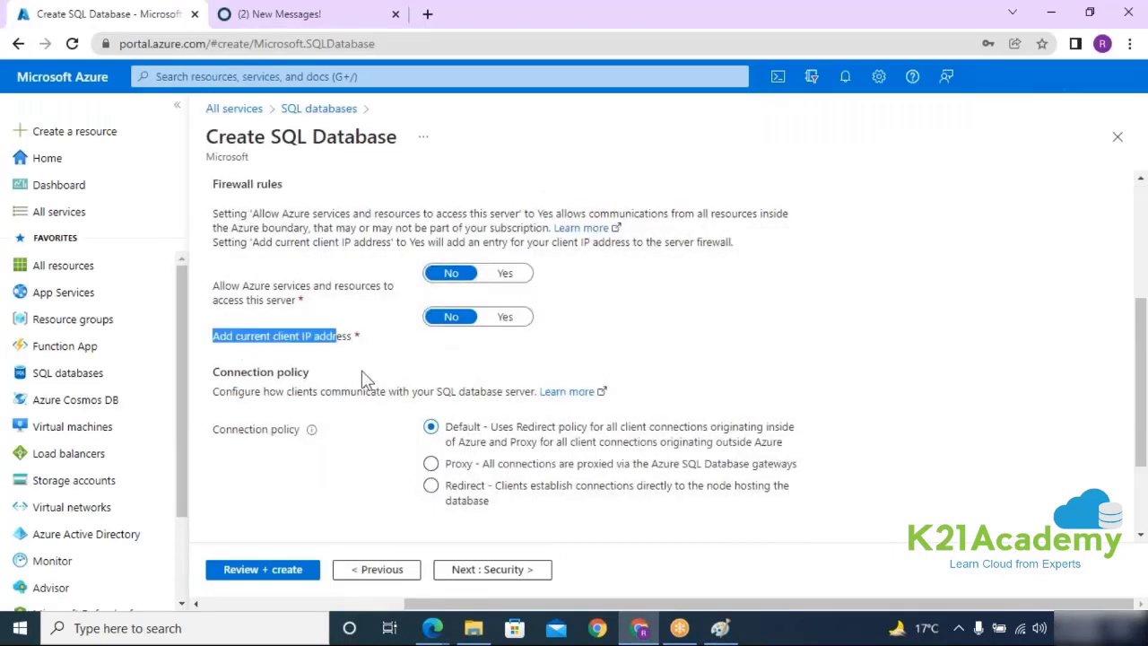
{"action": "left_click", "coordinate": [505, 317]}
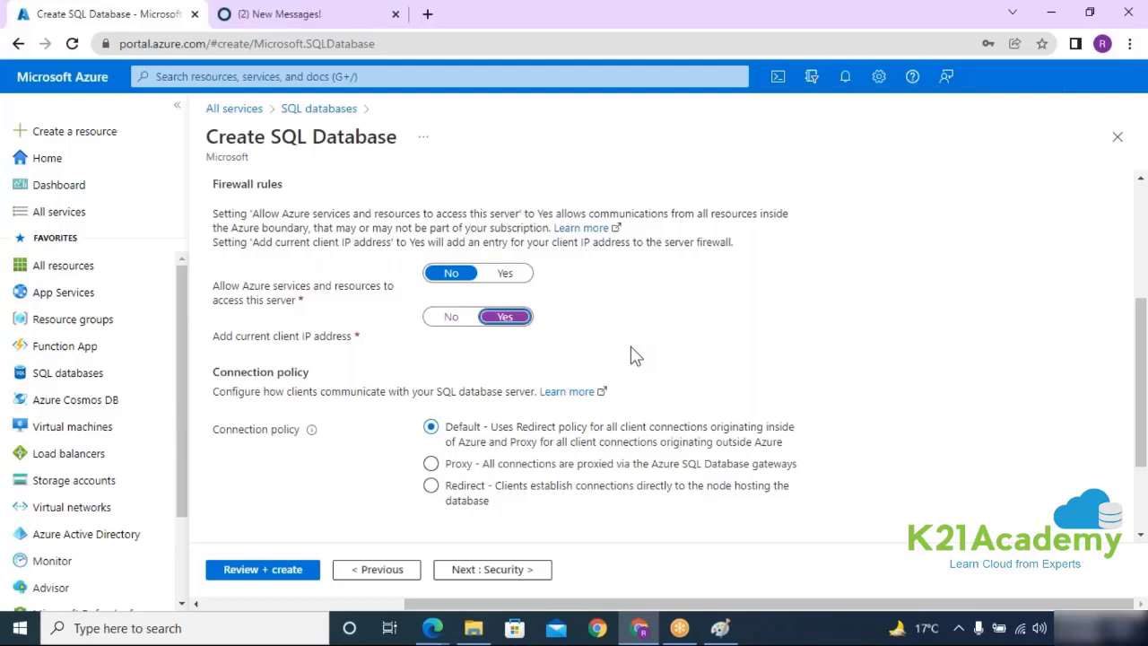
{"action": "scroll", "coordinate": [631, 355], "scroll_direction": "up", "scroll_amount": 4}
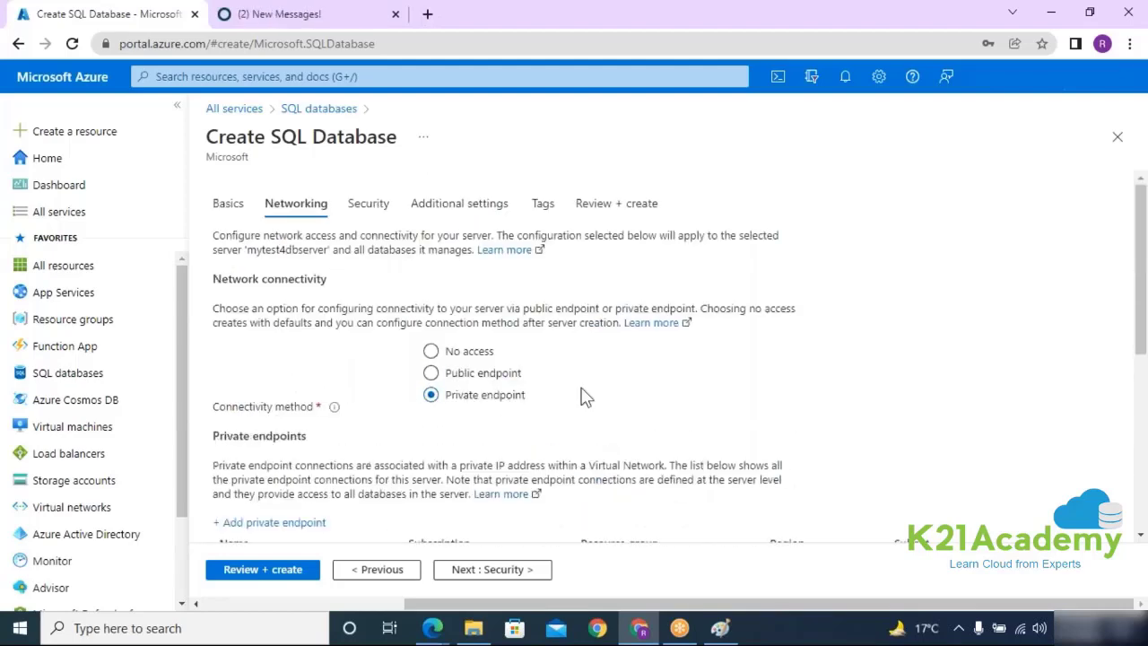
{"action": "scroll", "coordinate": [583, 394], "scroll_direction": "down", "scroll_amount": 2}
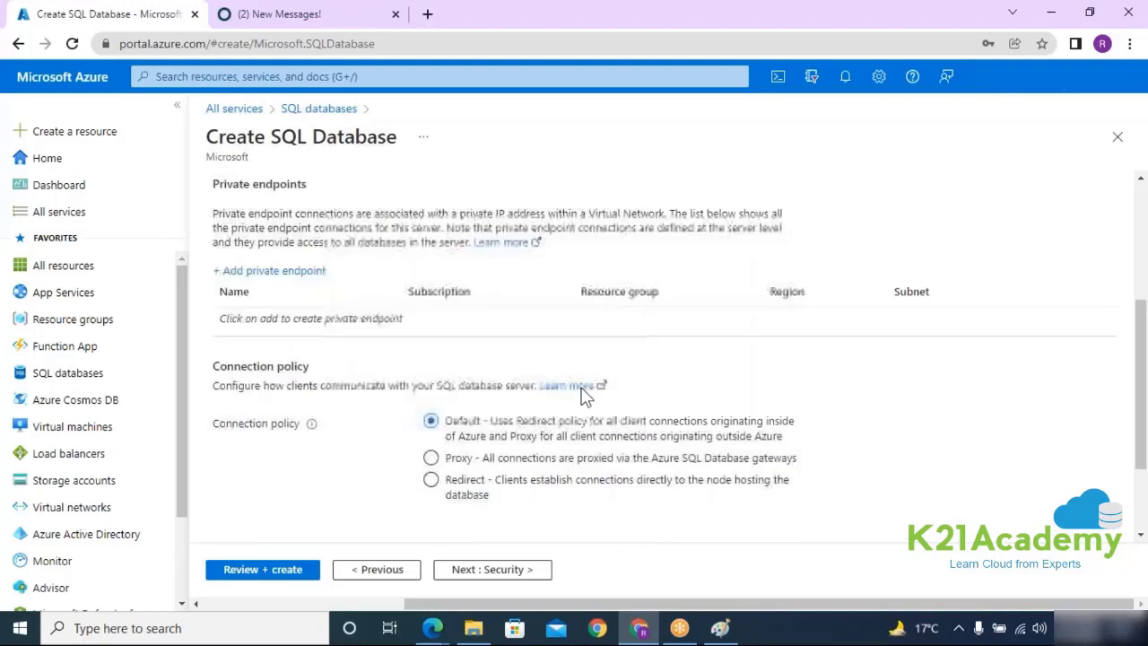
{"action": "left_click", "coordinate": [281, 276]}
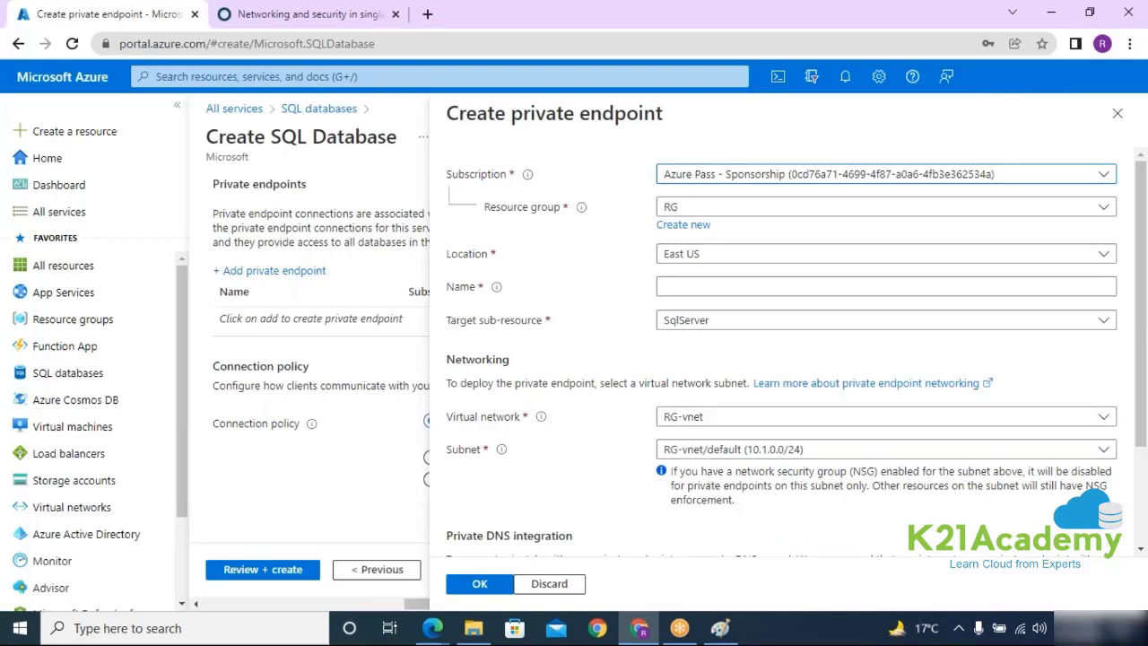
{"action": "scroll", "coordinate": [713, 536], "scroll_direction": "down", "scroll_amount": 3}
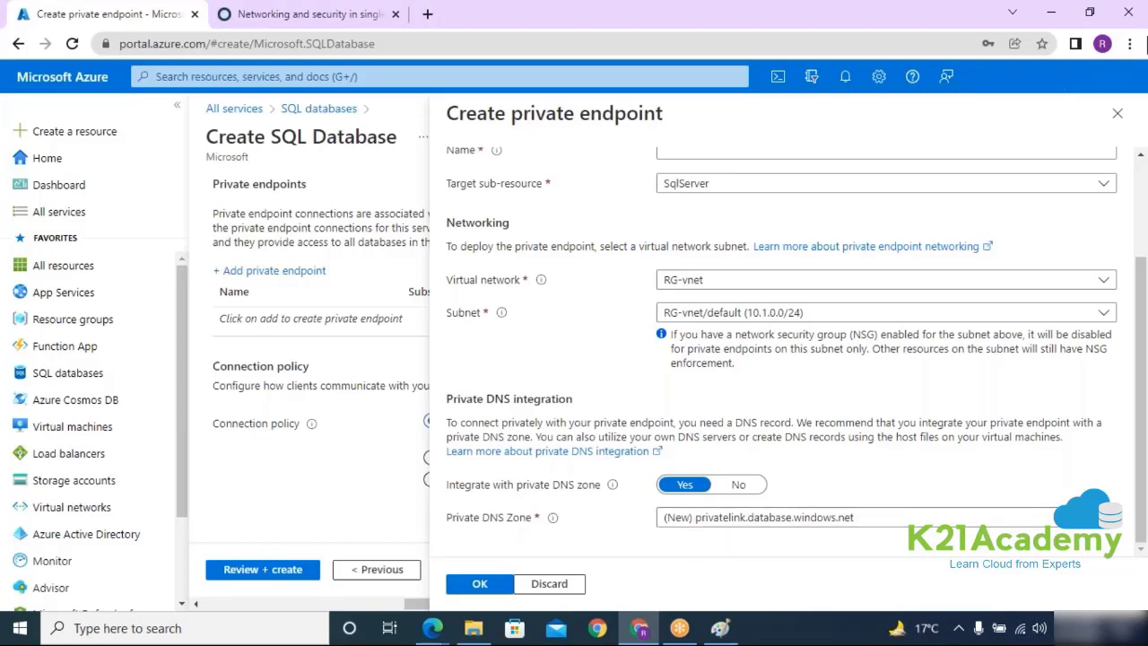
{"action": "left_click", "coordinate": [1117, 115]}
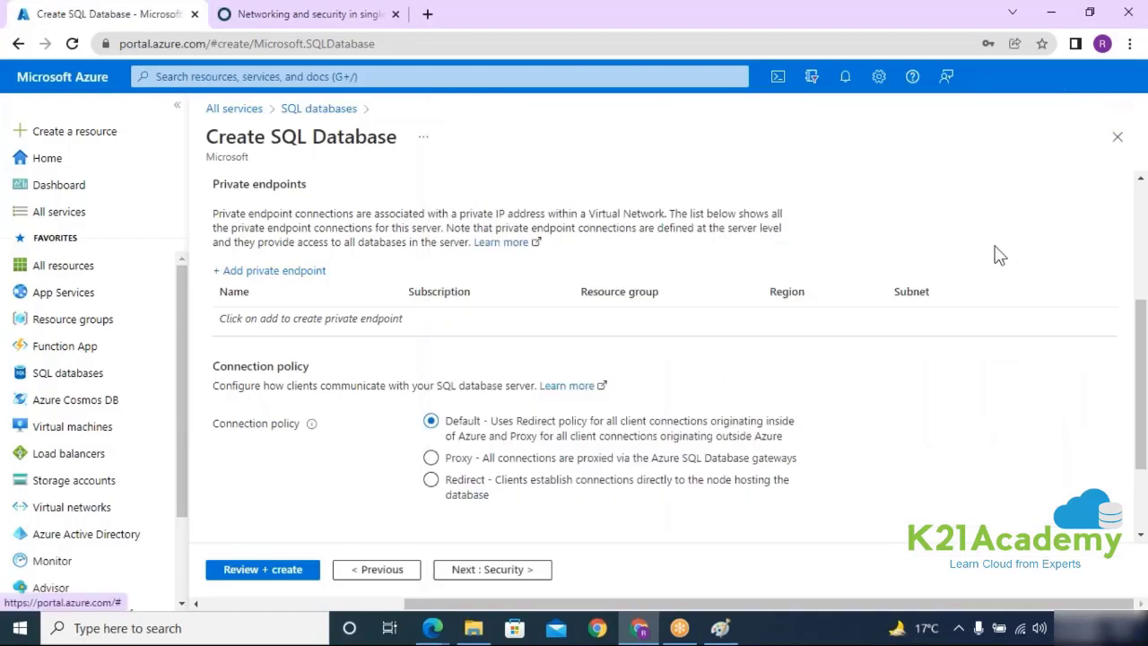
Step: Switch connectivity back to Public endpoint and review the firewall rule settings
{"action": "scroll", "coordinate": [999, 256], "scroll_direction": "up", "scroll_amount": 2}
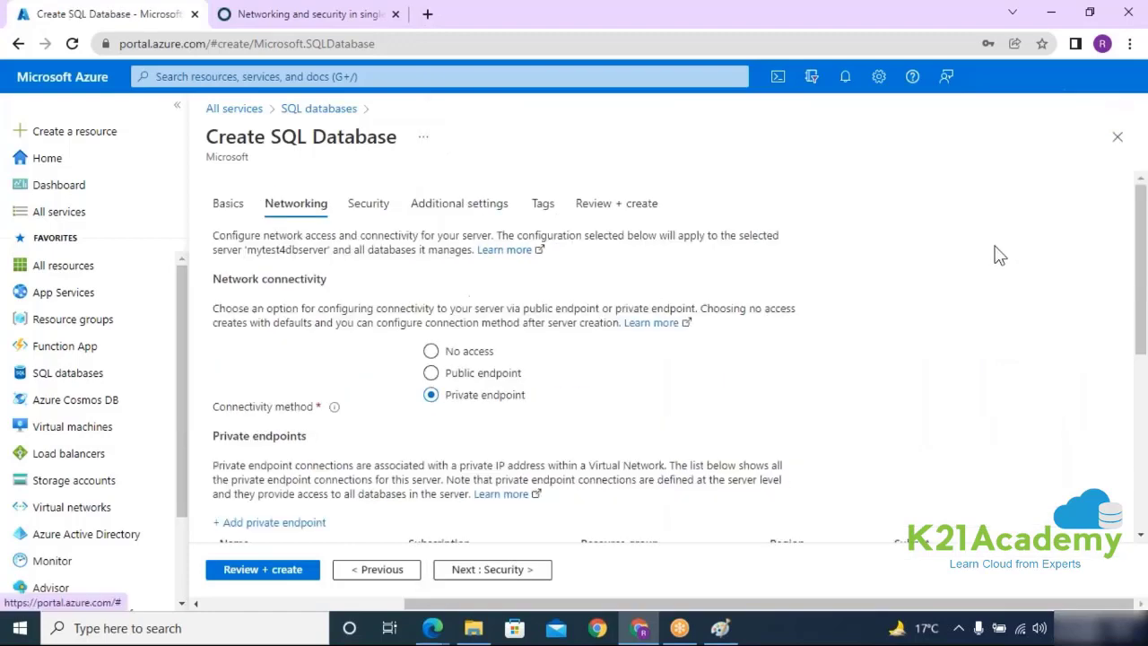
{"action": "left_click", "coordinate": [448, 375]}
{"action": "left_click", "coordinate": [505, 524]}
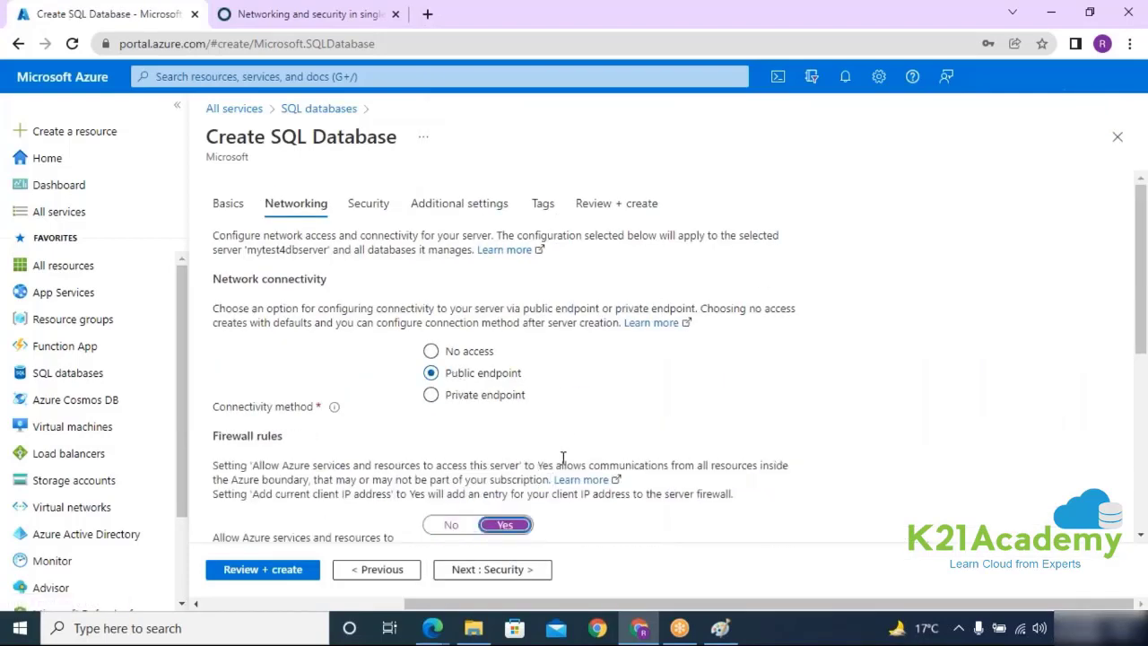
{"action": "scroll", "coordinate": [578, 412], "scroll_direction": "down", "scroll_amount": 2}
{"action": "left_click_drag", "start_coordinate": [202, 271], "coordinate": [285, 271]}
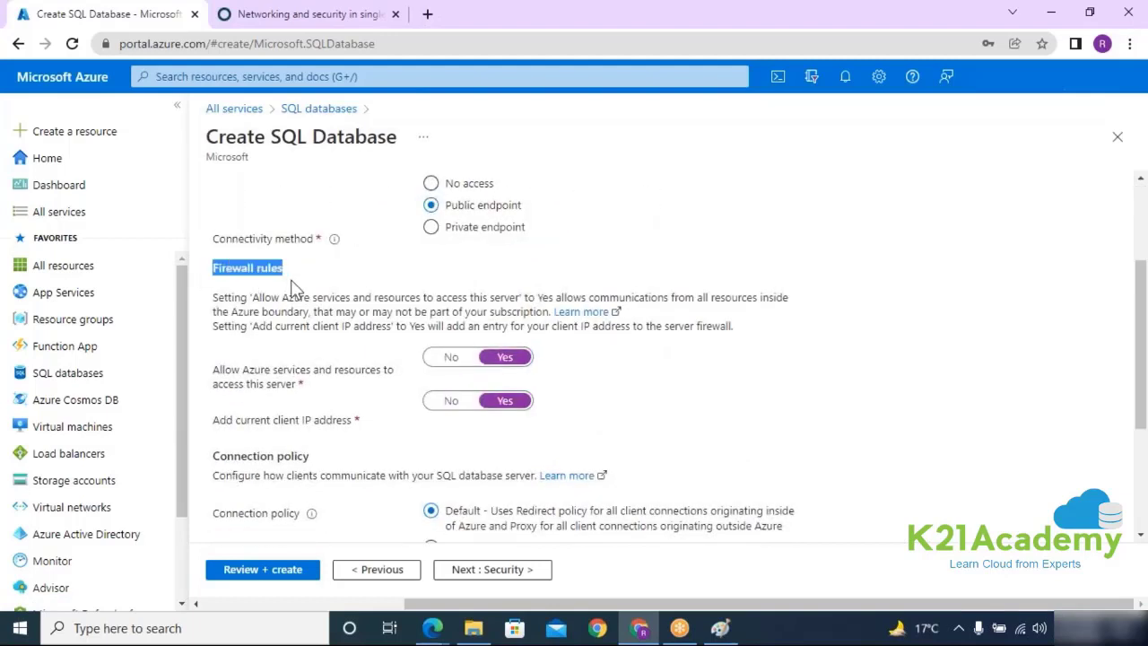
{"action": "left_click", "coordinate": [316, 296]}
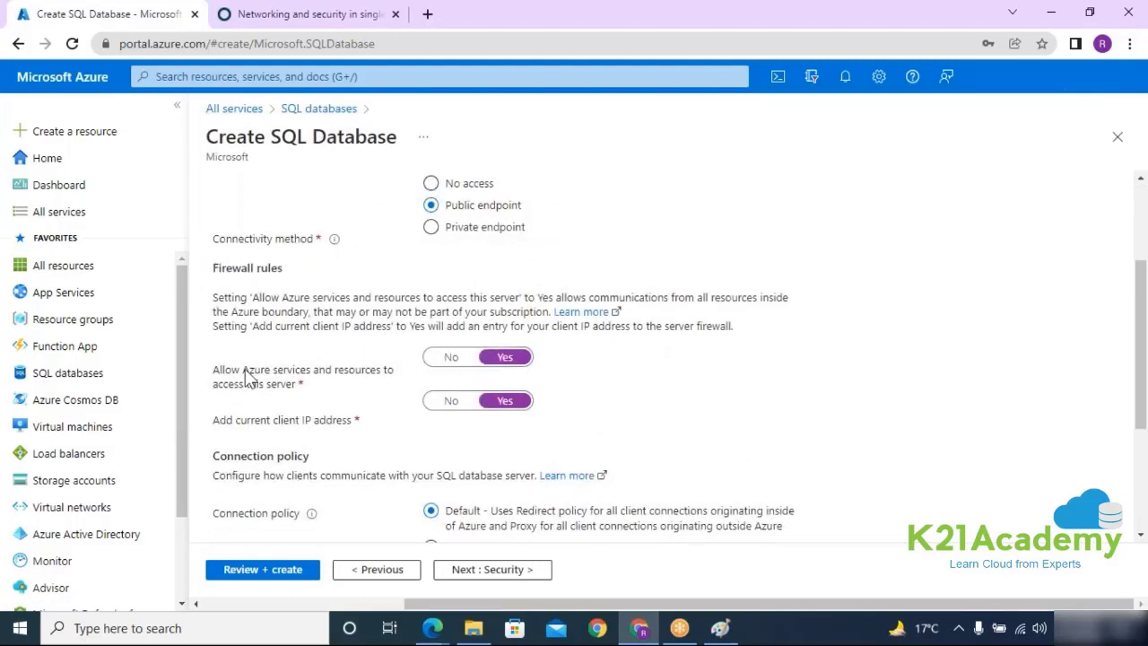
{"action": "left_click_drag", "start_coordinate": [224, 371], "coordinate": [396, 398]}
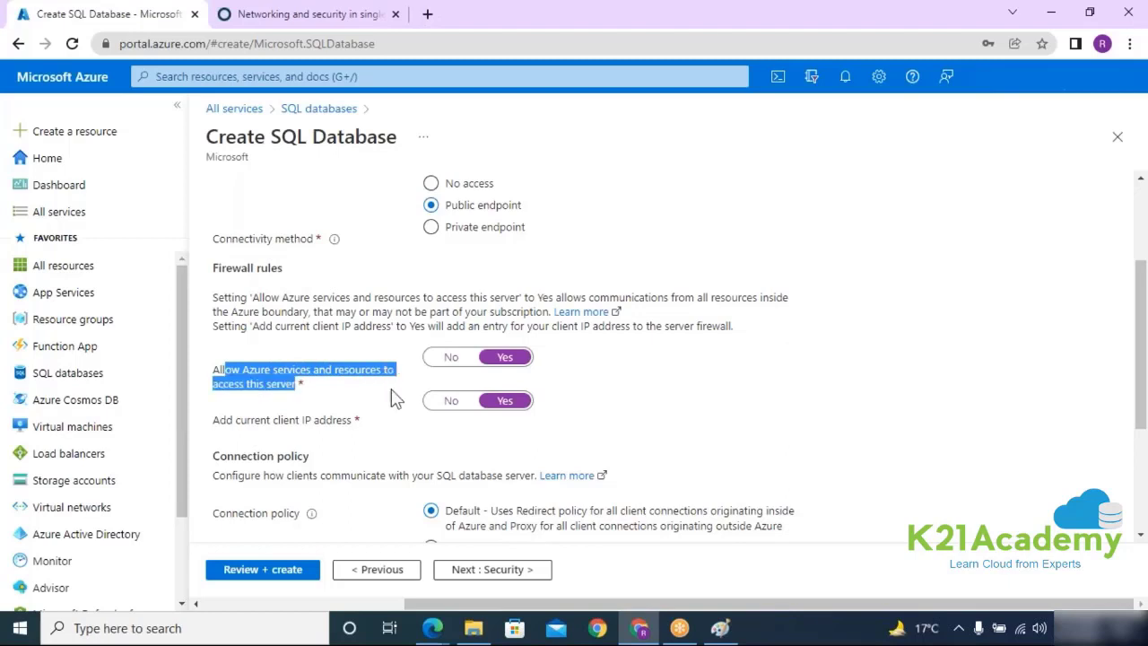
Step: Toggle Allow Azure services access on and off, finally leaving it at No
{"action": "scroll", "coordinate": [358, 373], "scroll_direction": "down", "scroll_amount": 1}
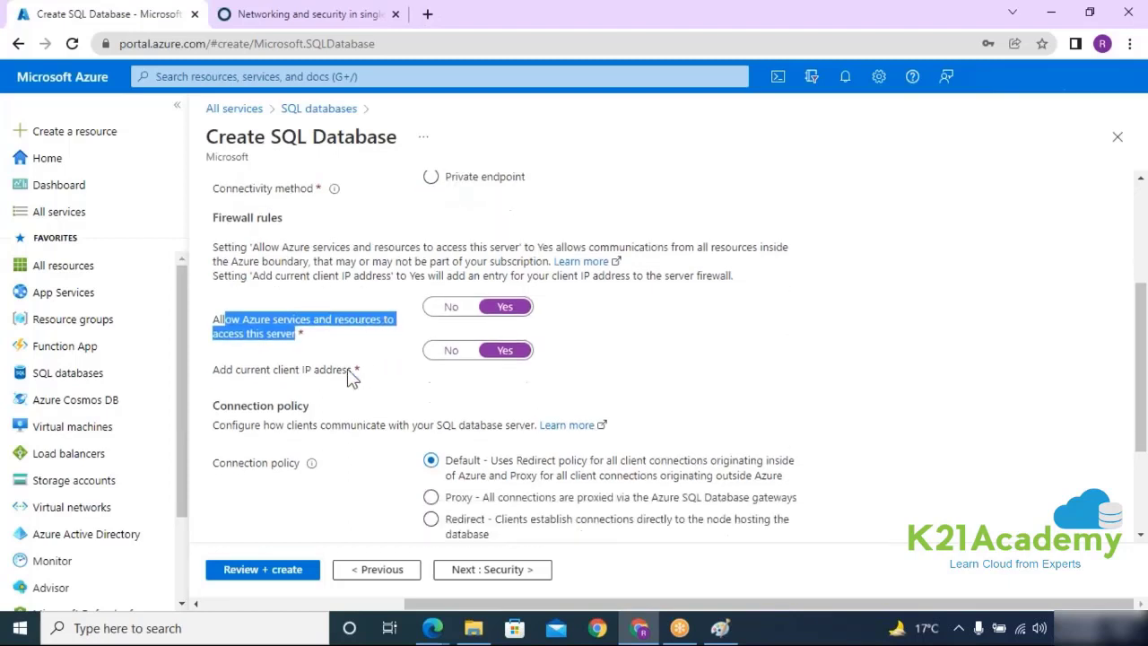
{"action": "left_click_drag", "start_coordinate": [220, 337], "coordinate": [336, 339]}
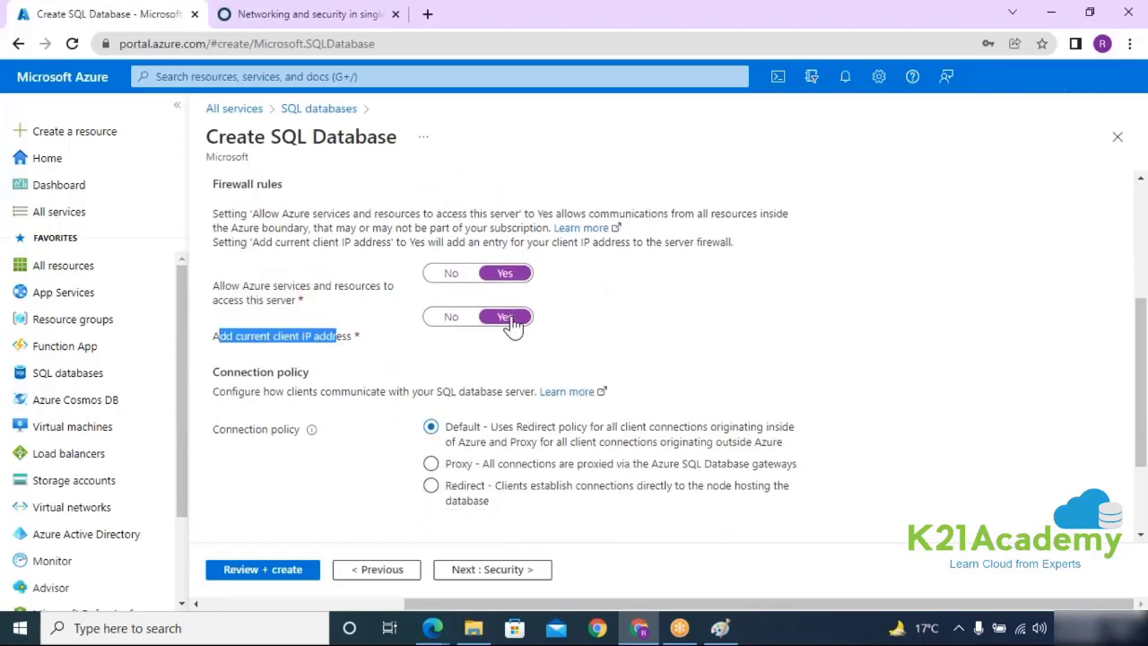
{"action": "left_click_drag", "start_coordinate": [214, 279], "coordinate": [306, 304]}
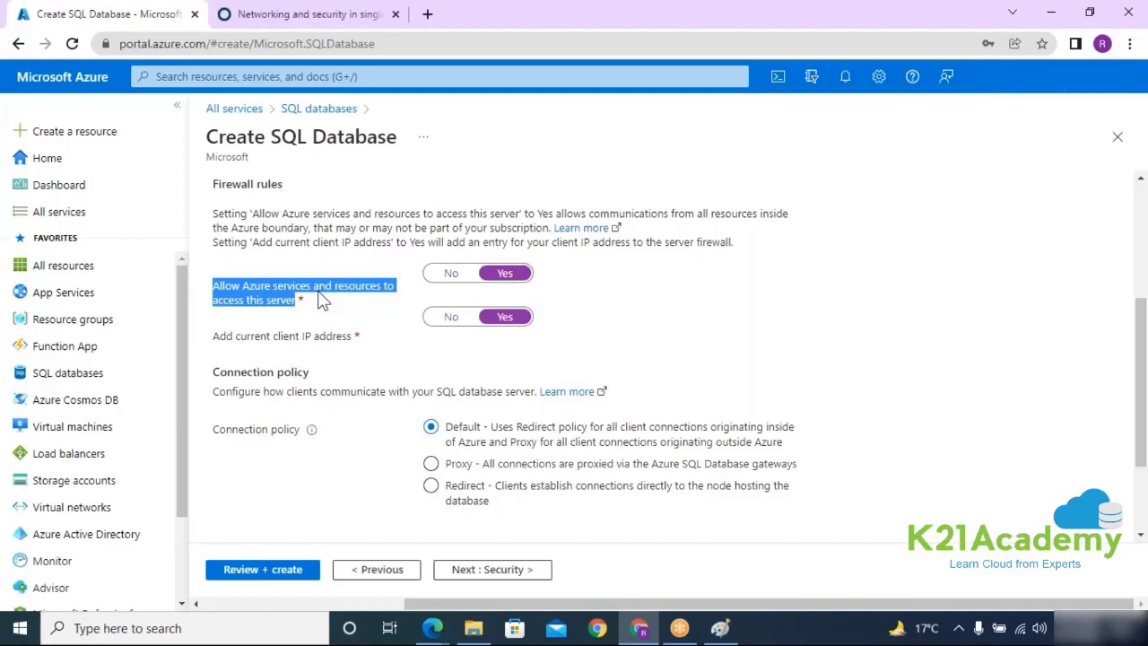
{"action": "left_click", "coordinate": [448, 281]}
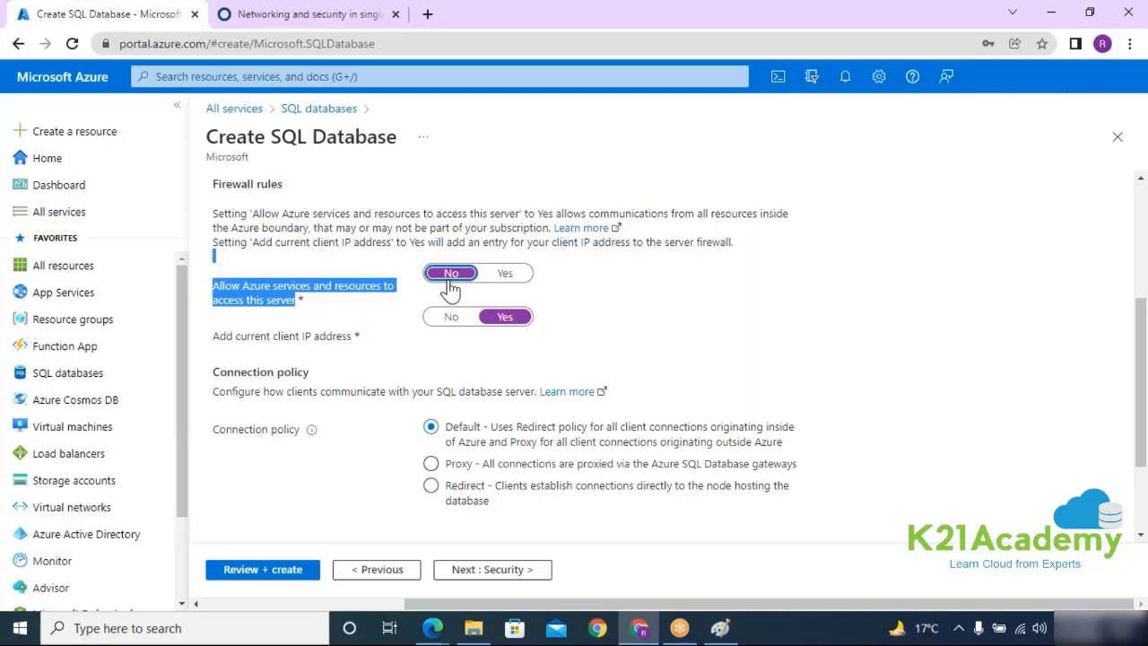
{"action": "left_click", "coordinate": [509, 279]}
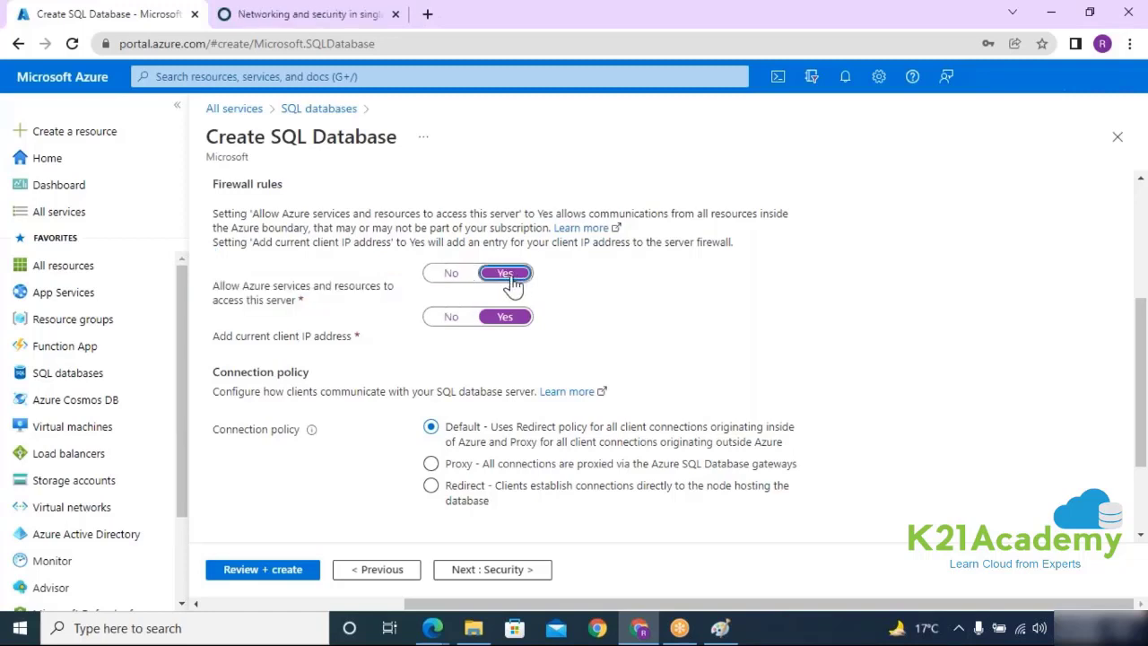
{"action": "left_click", "coordinate": [454, 280]}
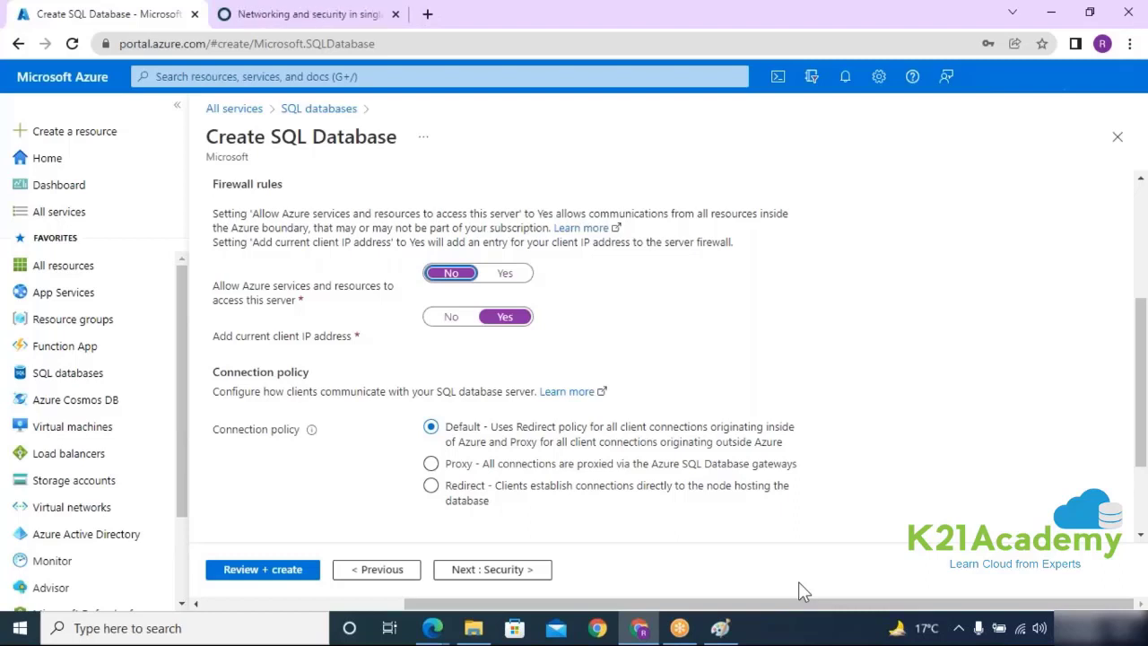
{"action": "left_click", "coordinate": [498, 275]}
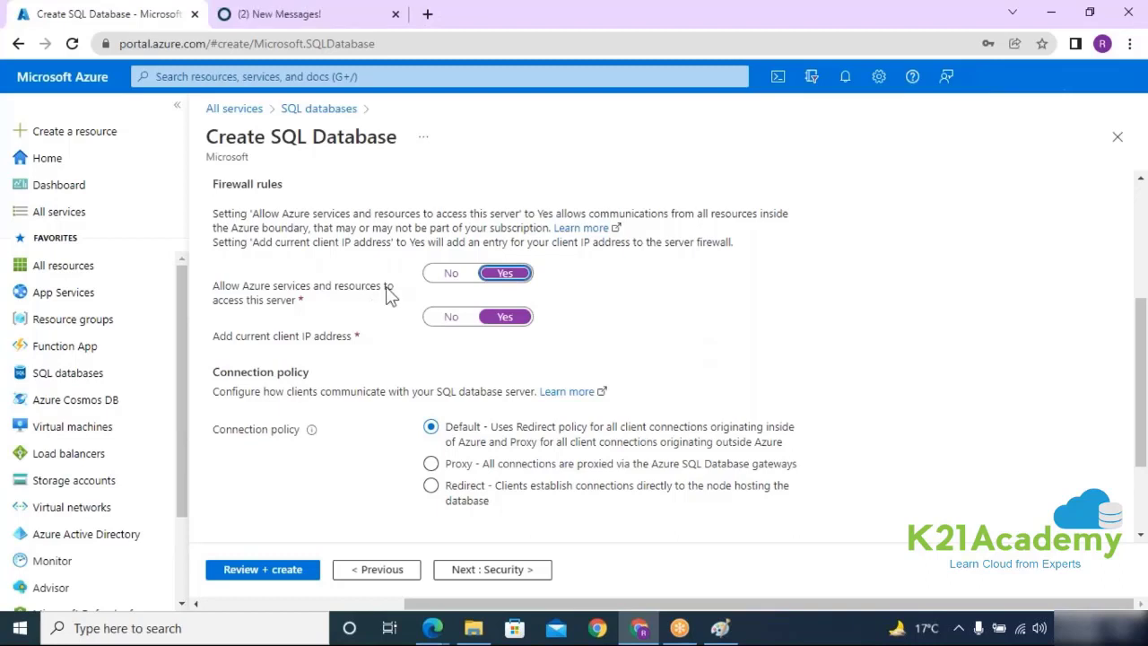
{"action": "left_click", "coordinate": [439, 274]}
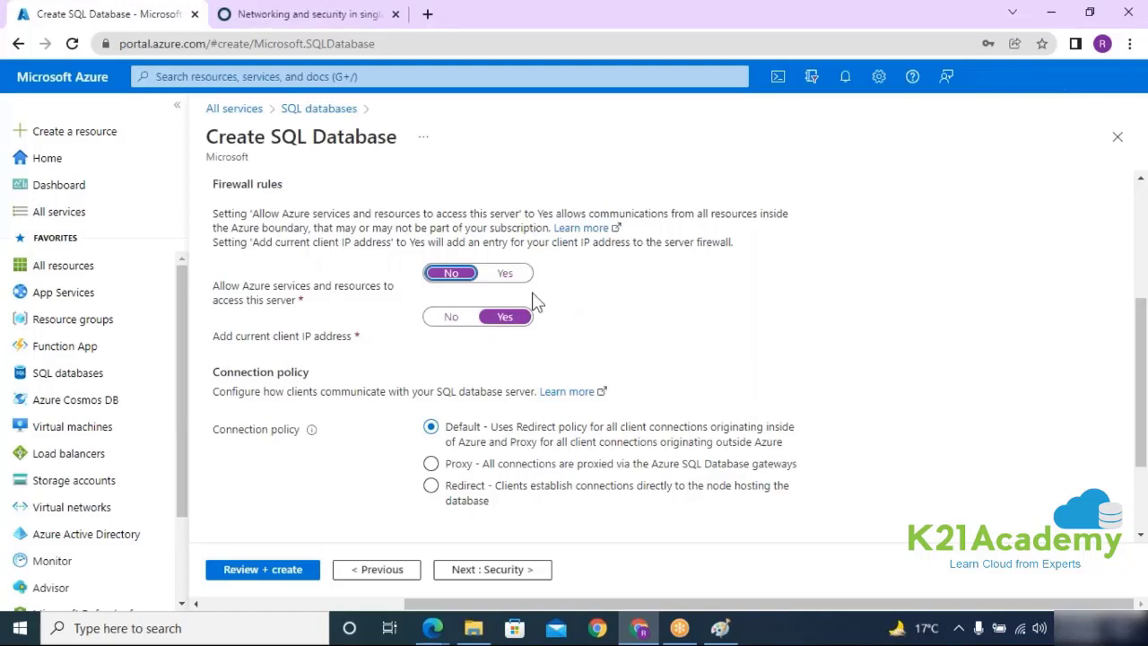
Step: Try the Proxy and Redirect connection policies, settle on Default, and continue to Security
{"action": "left_click_drag", "start_coordinate": [219, 431], "coordinate": [303, 445]}
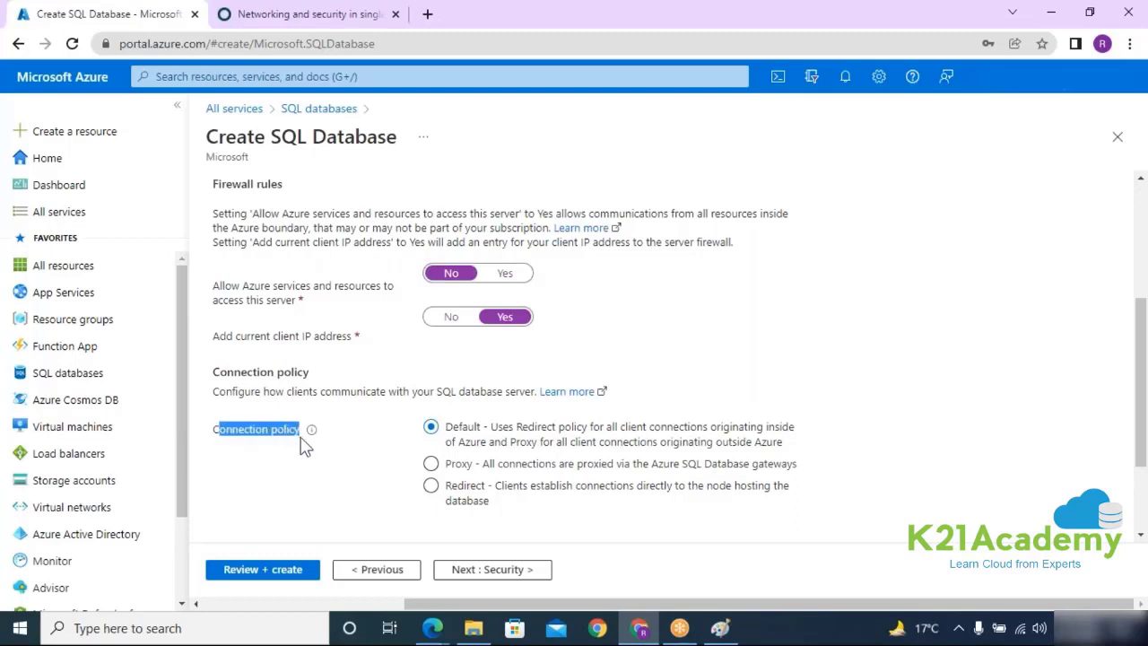
{"action": "left_click", "coordinate": [431, 464]}
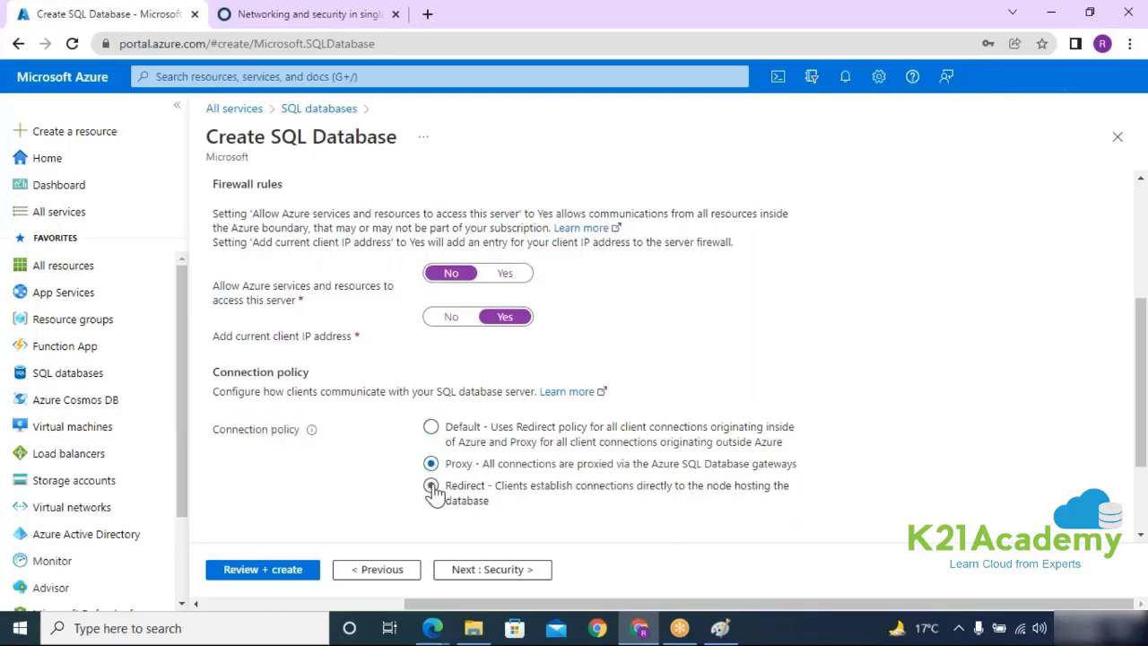
{"action": "left_click", "coordinate": [431, 485]}
{"action": "left_click", "coordinate": [431, 427]}
{"action": "left_click", "coordinate": [505, 573]}
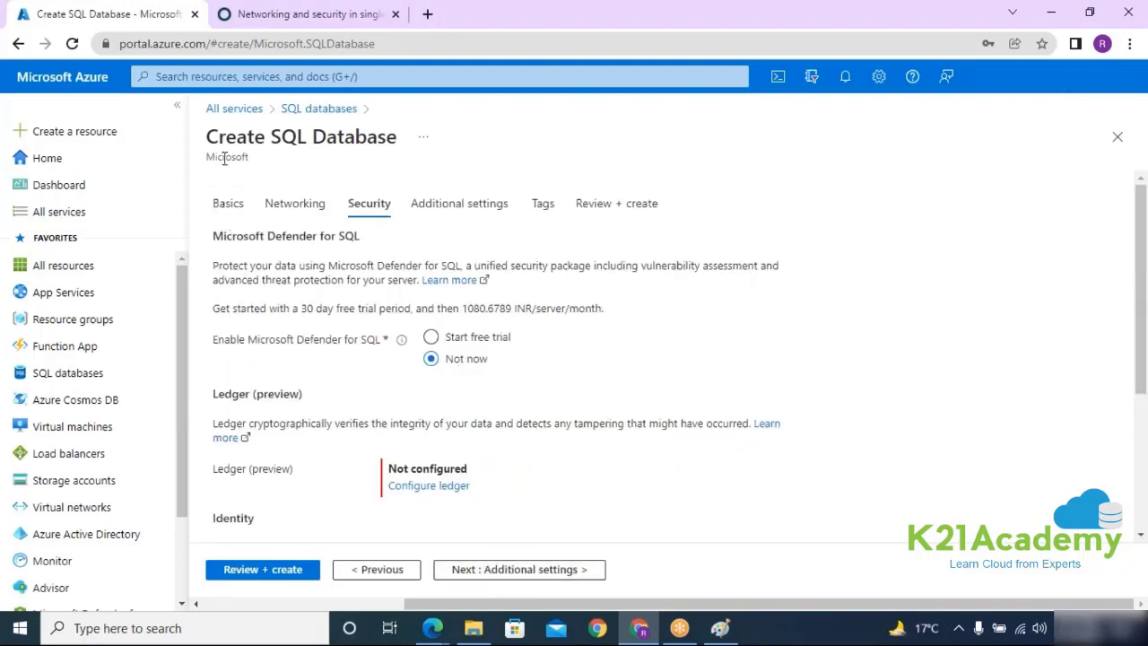
{"action": "left_click_drag", "start_coordinate": [208, 135], "coordinate": [396, 135]}
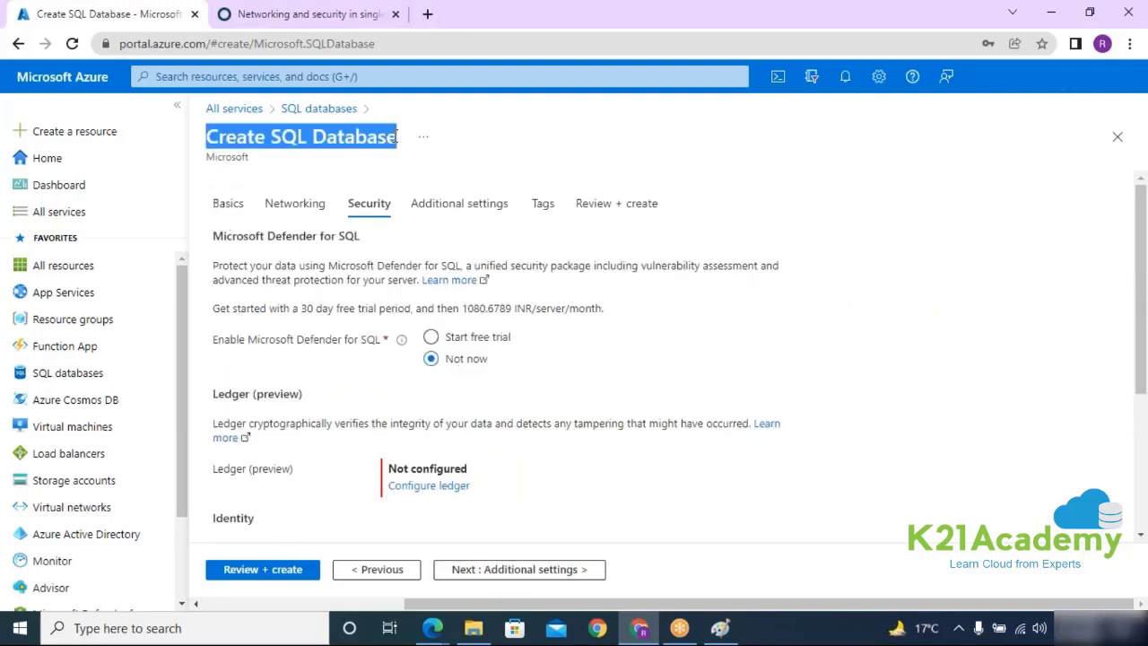
{"action": "left_click", "coordinate": [431, 337]}
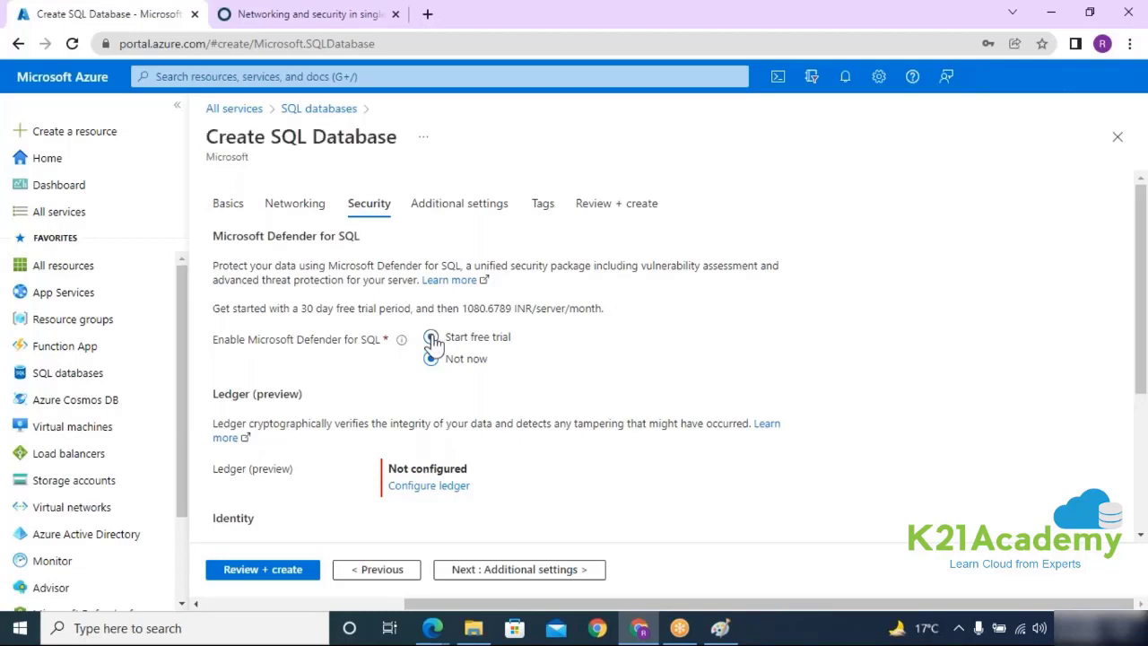
{"action": "scroll", "coordinate": [651, 356], "scroll_direction": "down", "scroll_amount": 2}
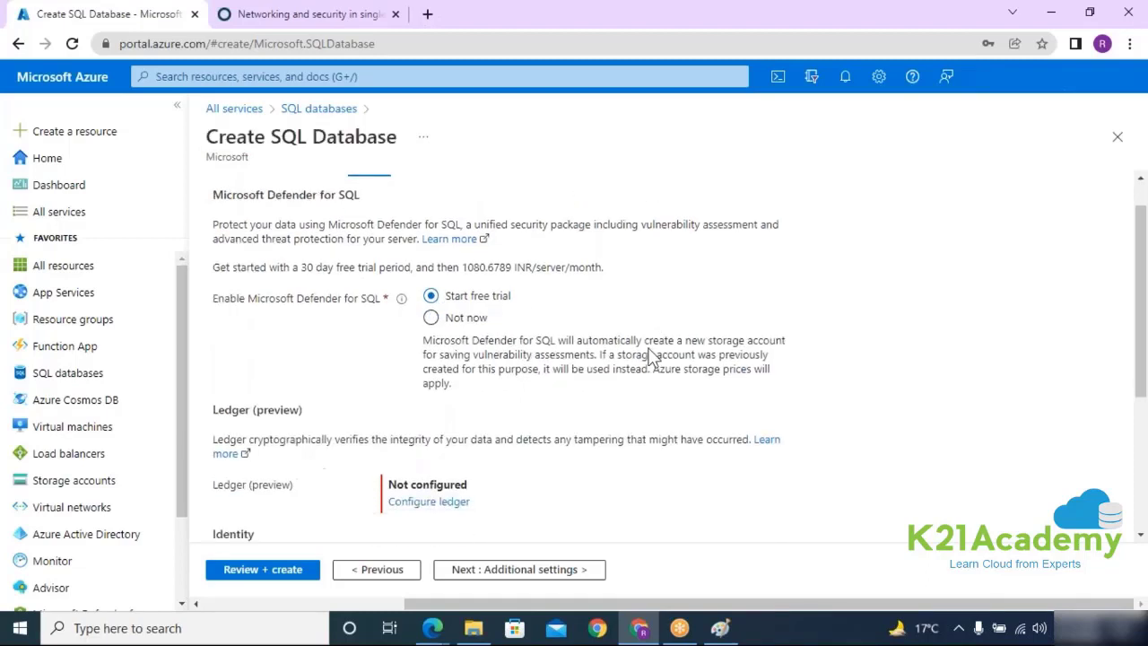
{"action": "left_click_drag", "start_coordinate": [212, 282], "coordinate": [350, 285]}
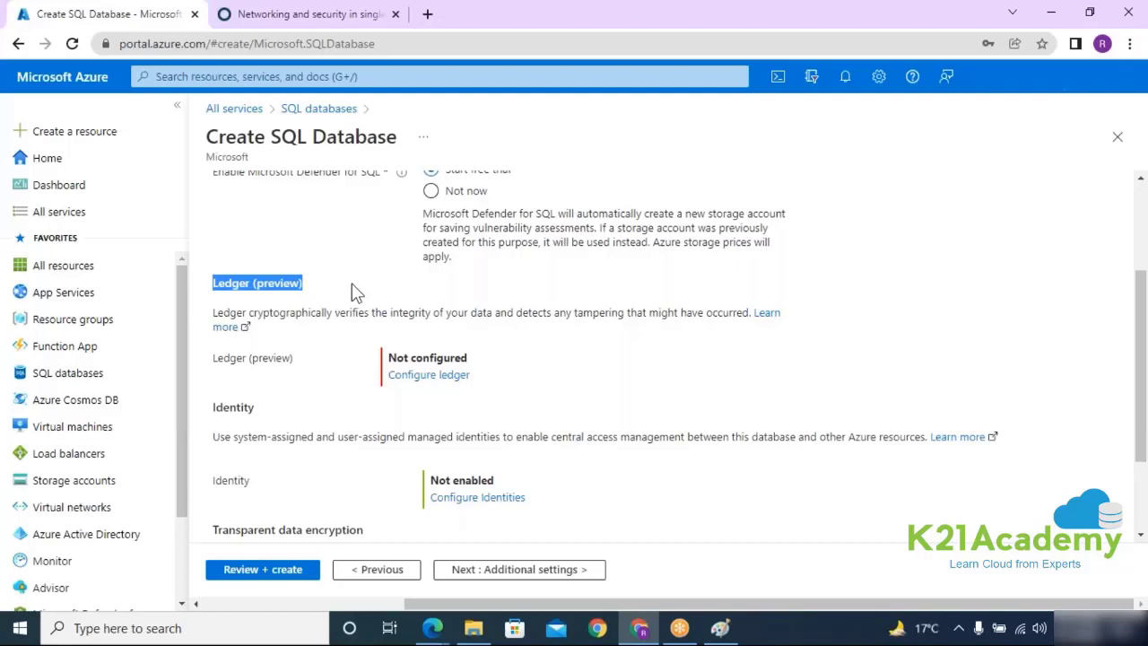
{"action": "left_click_drag", "start_coordinate": [374, 316], "coordinate": [728, 316]}
{"action": "left_click", "coordinate": [453, 375]}
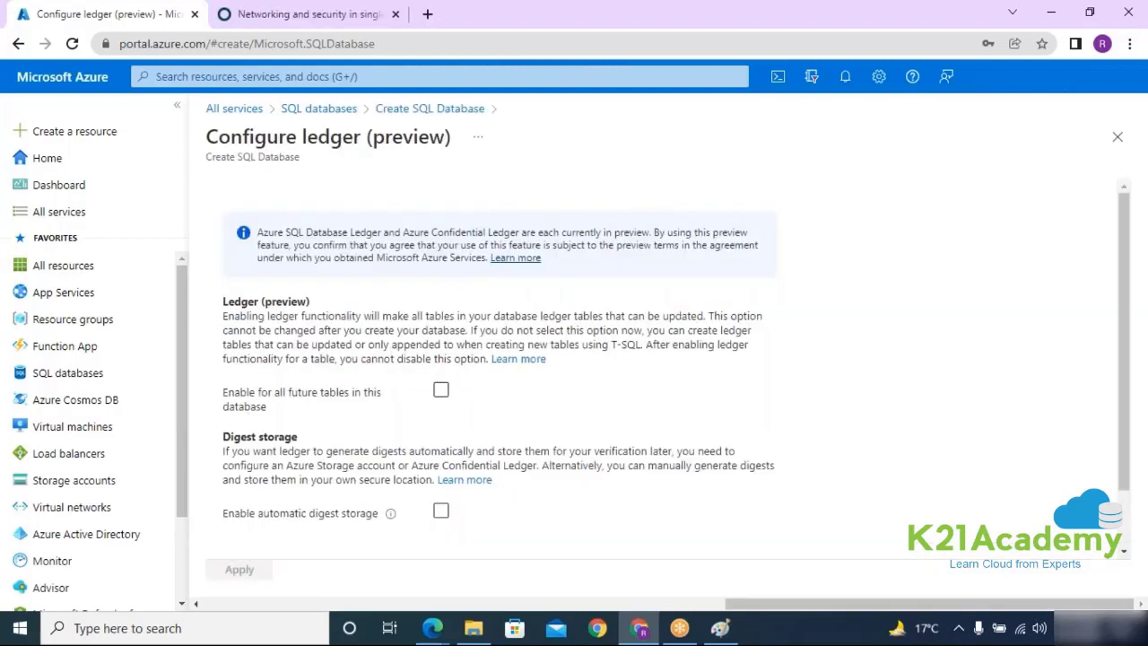
{"action": "scroll", "coordinate": [269, 376], "scroll_direction": "down", "scroll_amount": 1}
{"action": "left_click_drag", "start_coordinate": [223, 367], "coordinate": [432, 410]}
{"action": "left_click_drag", "start_coordinate": [240, 260], "coordinate": [504, 257]}
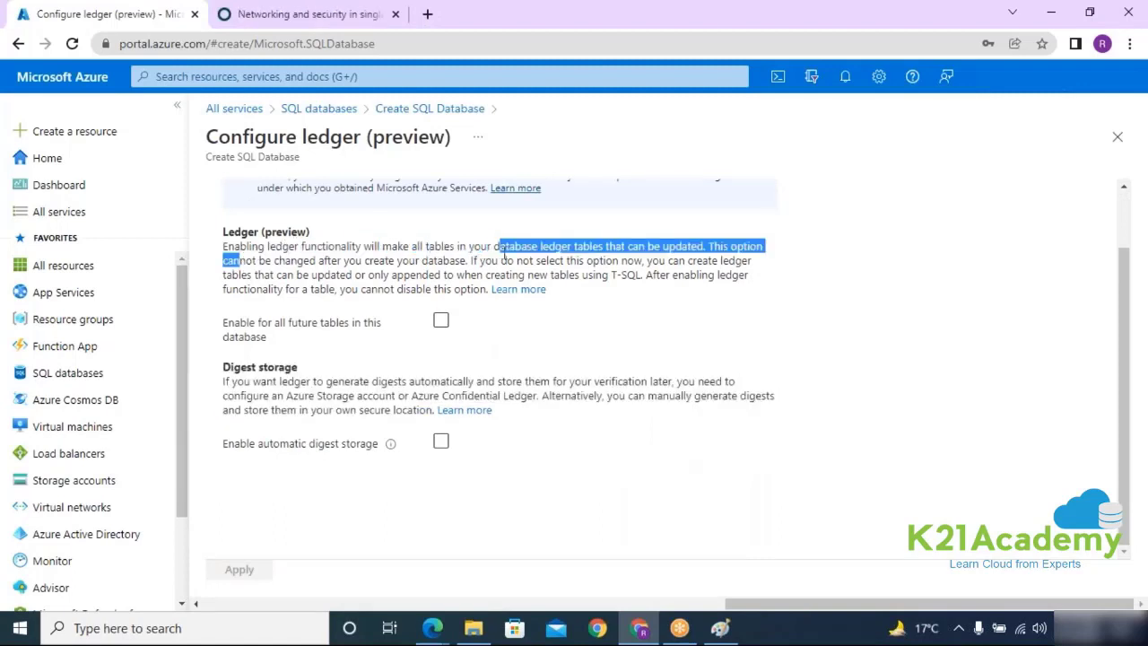
{"action": "left_click_drag", "start_coordinate": [410, 247], "coordinate": [465, 266]}
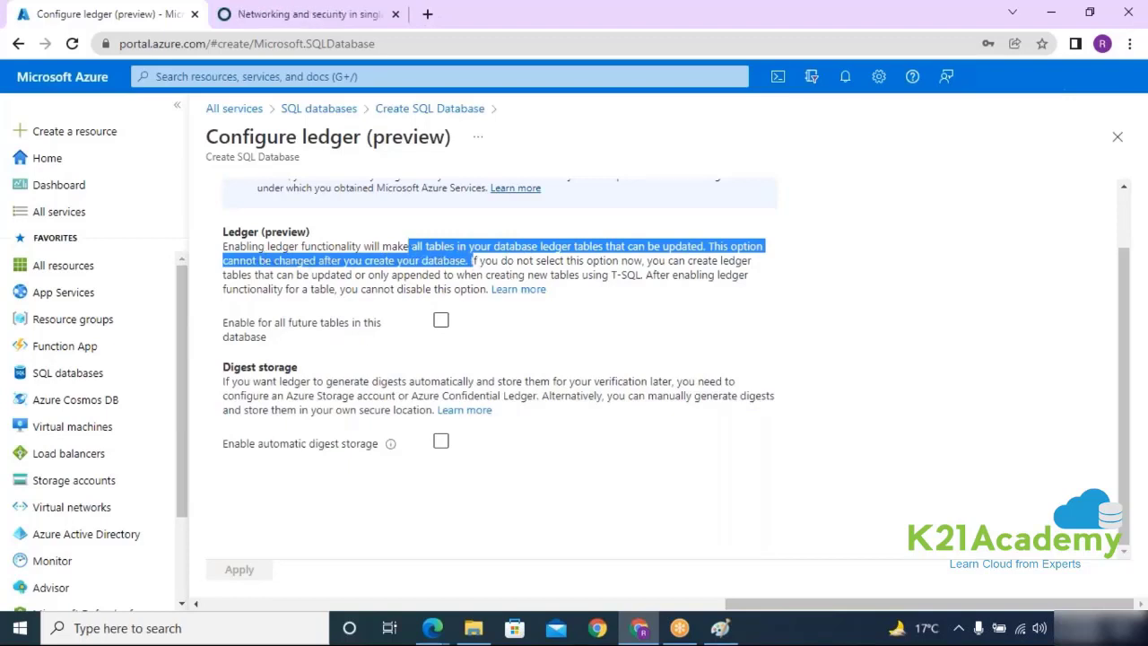
{"action": "left_click_drag", "start_coordinate": [485, 289], "coordinate": [224, 244]}
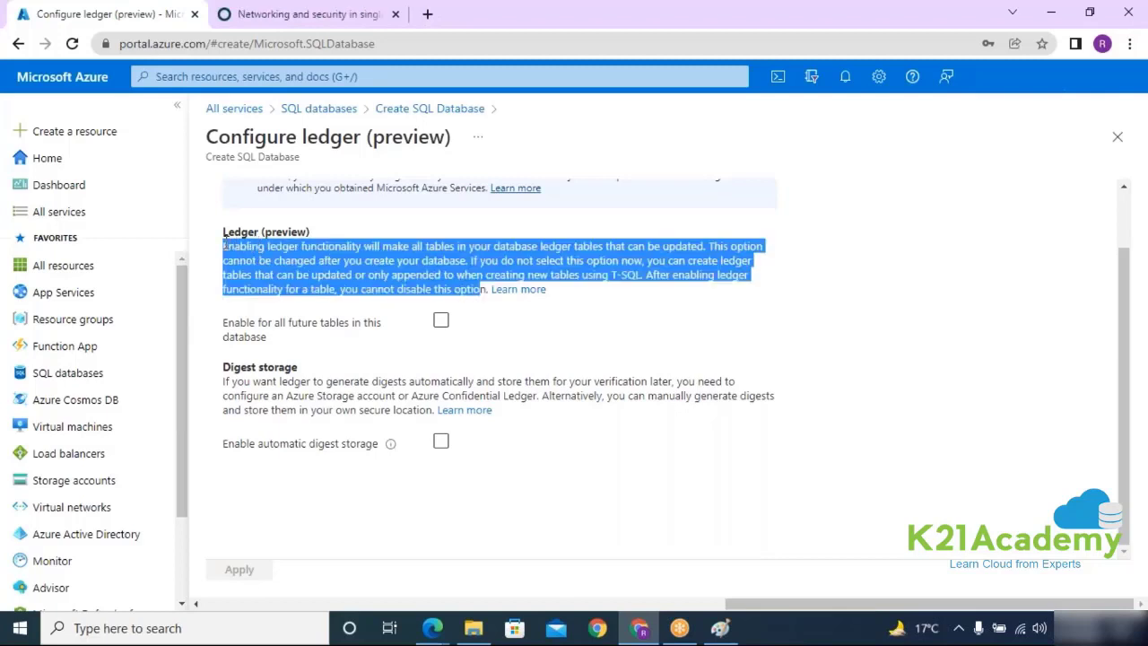
{"action": "left_click", "coordinate": [1116, 138]}
{"action": "left_click_drag", "start_coordinate": [255, 282], "coordinate": [303, 283]}
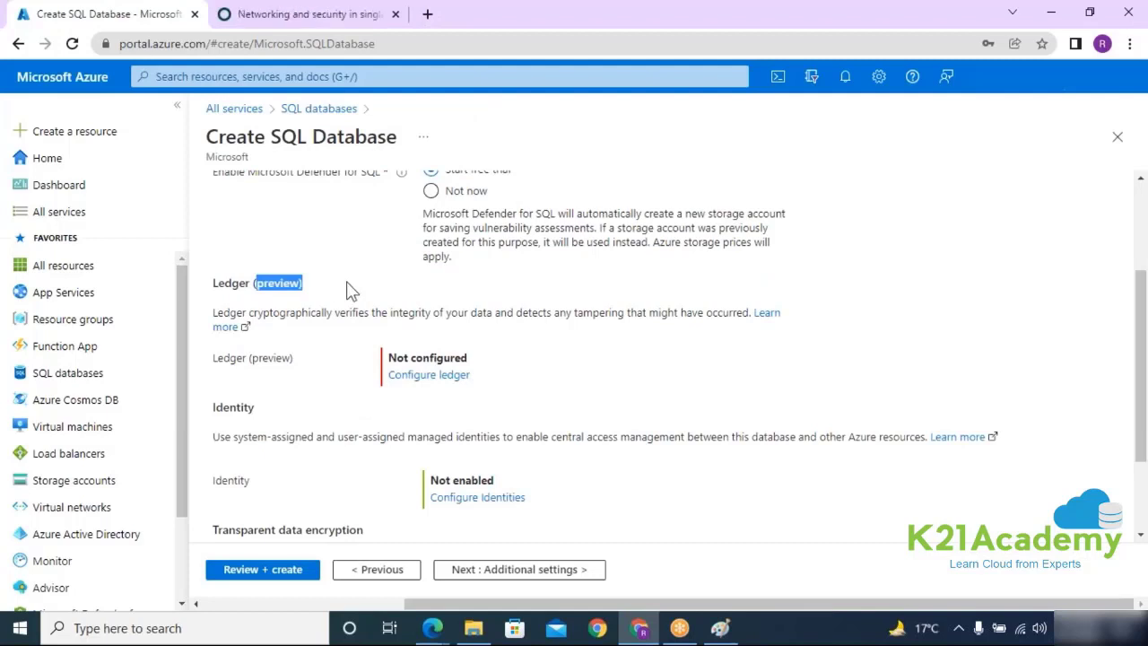
{"action": "scroll", "coordinate": [537, 340], "scroll_direction": "down", "scroll_amount": 1}
{"action": "left_click_drag", "start_coordinate": [214, 323], "coordinate": [255, 325]}
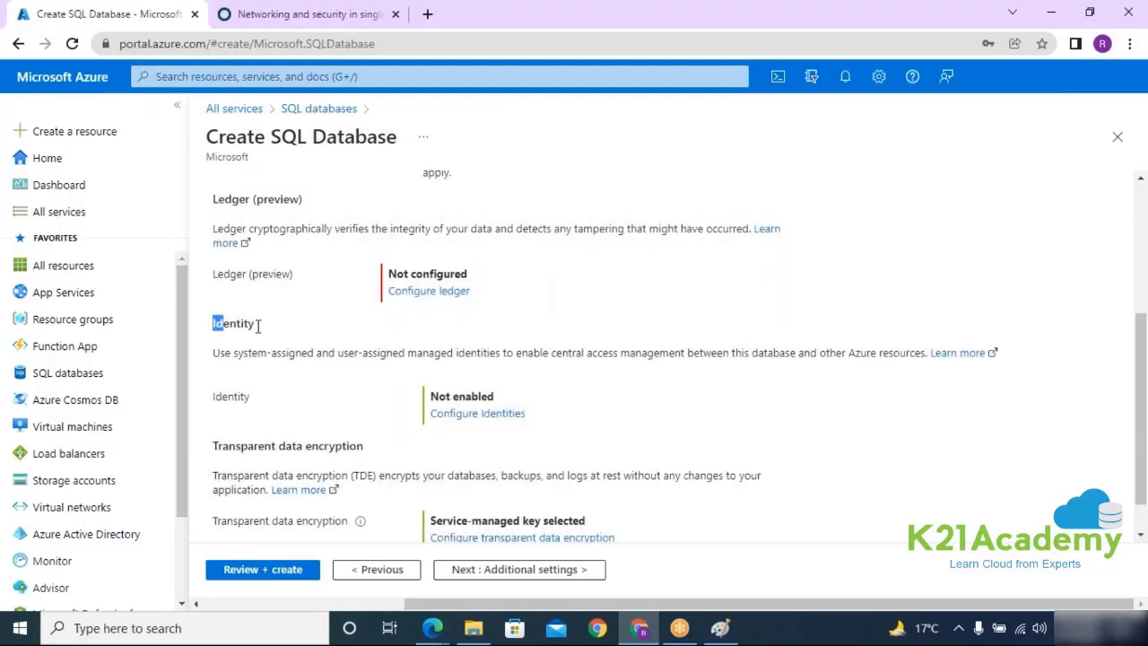
{"action": "left_click_drag", "start_coordinate": [223, 399], "coordinate": [264, 400]}
{"action": "left_click", "coordinate": [467, 419]}
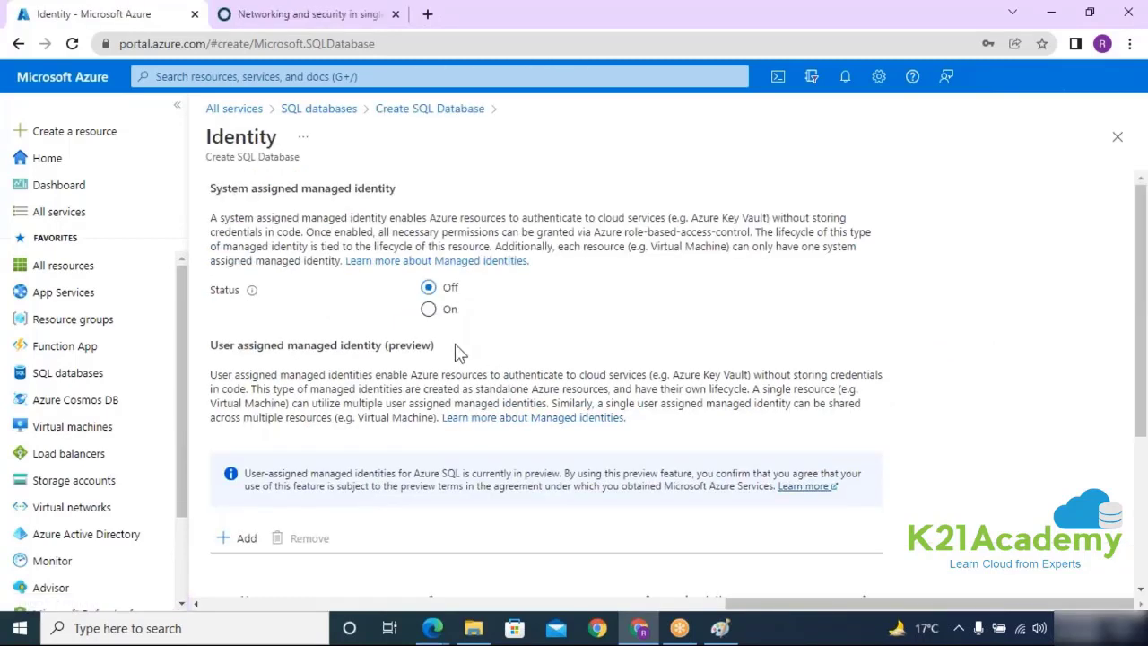
{"action": "left_click", "coordinate": [445, 309]}
{"action": "left_click", "coordinate": [428, 287]}
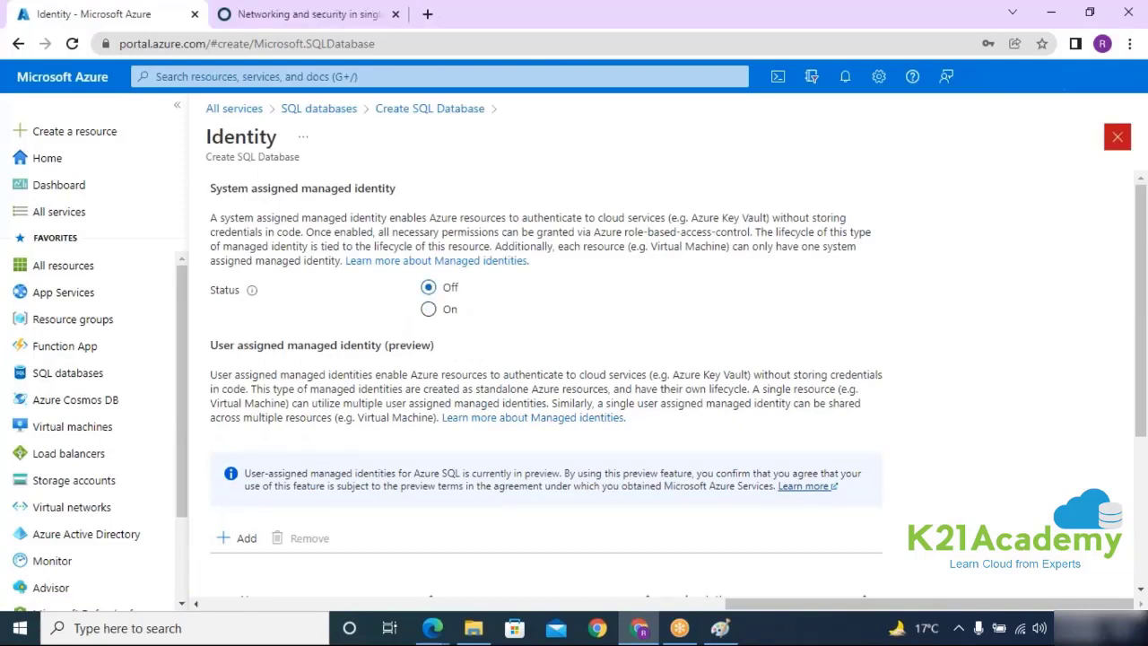
{"action": "left_click", "coordinate": [1117, 136]}
{"action": "left_click", "coordinate": [655, 137]}
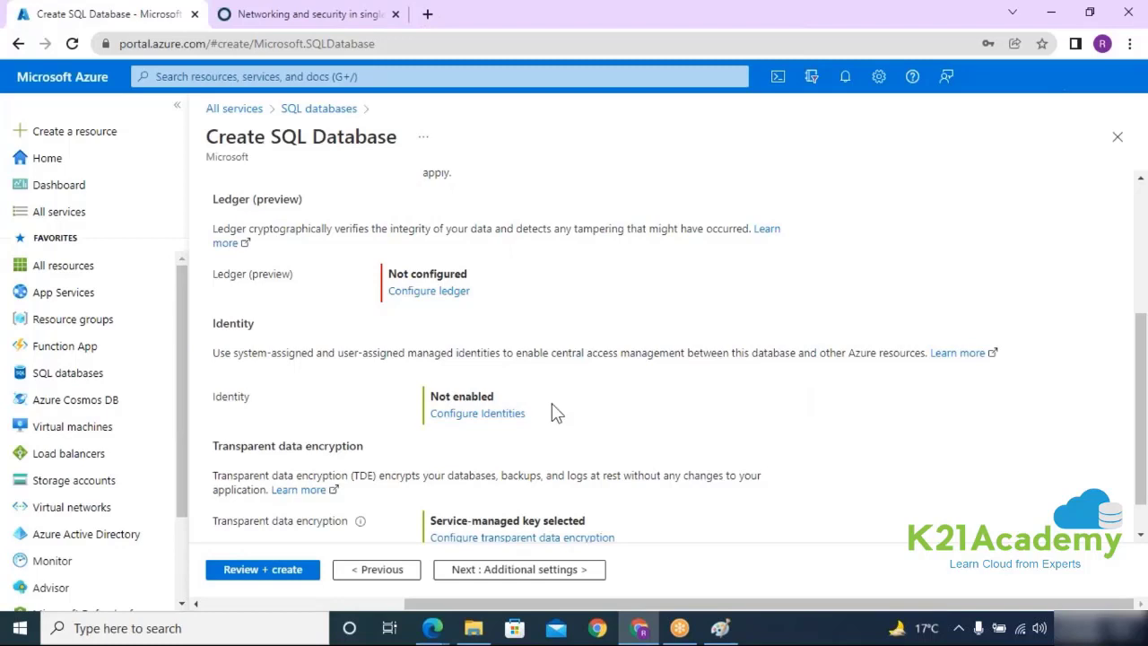
{"action": "scroll", "coordinate": [549, 415], "scroll_direction": "down", "scroll_amount": 1}
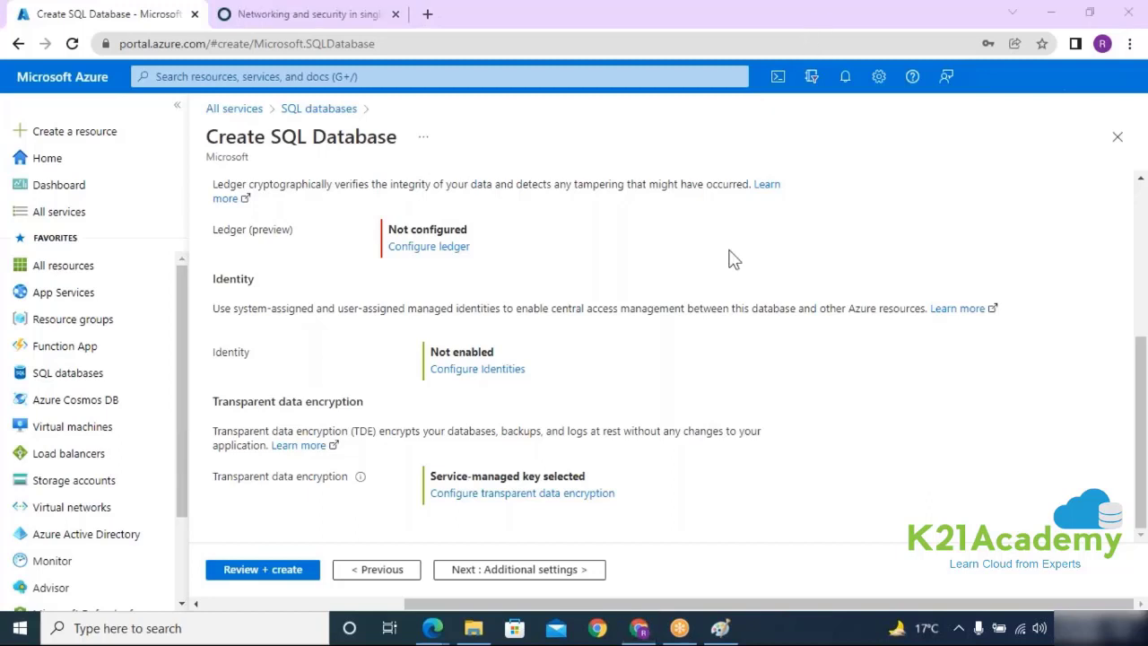
{"action": "left_click_drag", "start_coordinate": [223, 402], "coordinate": [518, 416]}
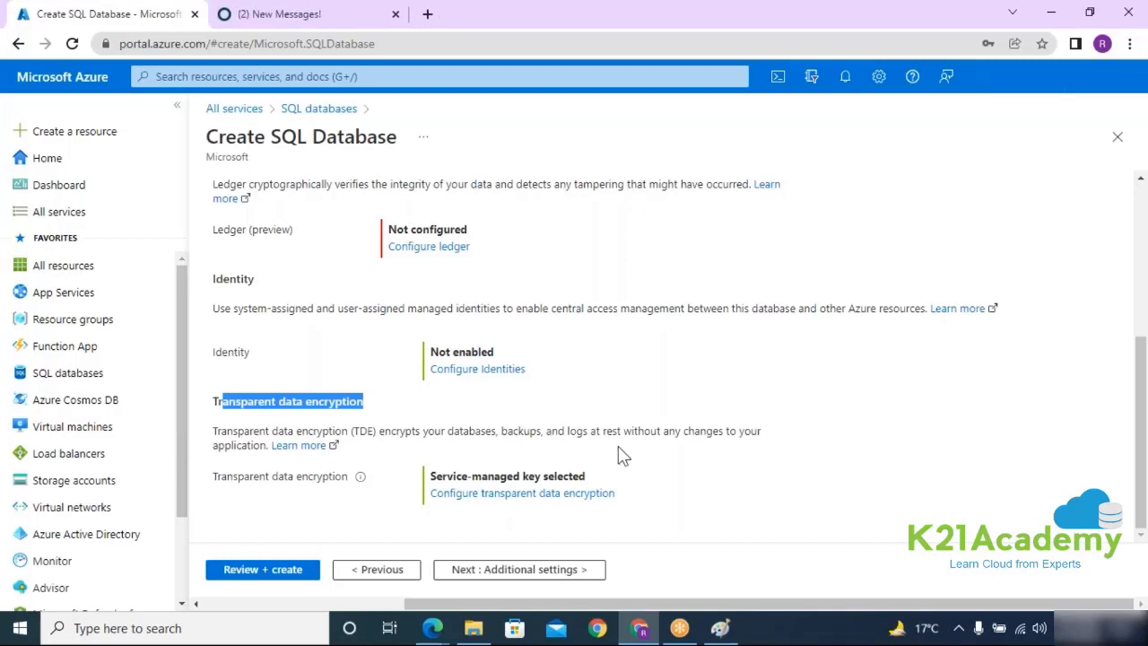
{"action": "left_click", "coordinate": [573, 502]}
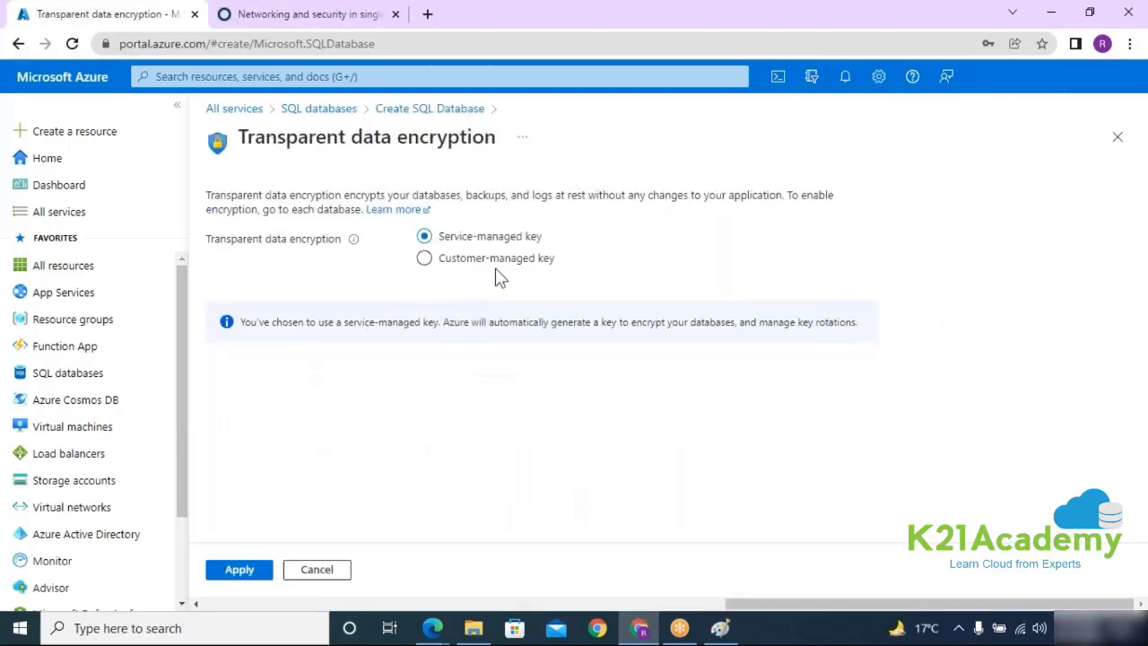
Step: Try Customer-managed key, then apply Service-managed key for transparent data encryption
{"action": "left_click", "coordinate": [424, 257]}
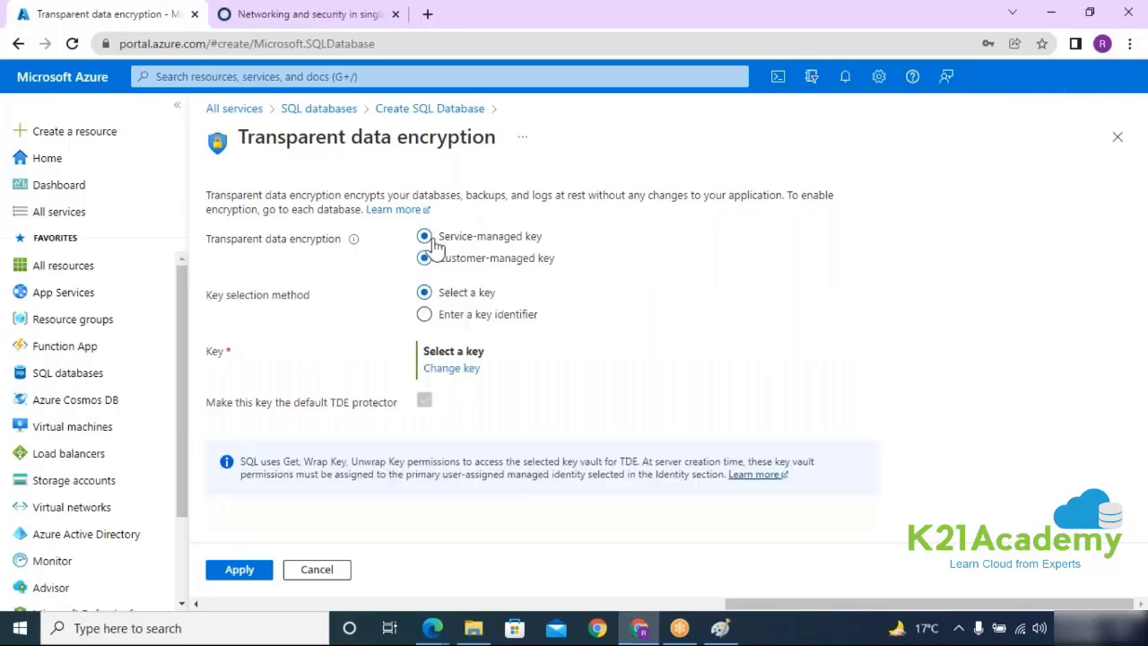
{"action": "left_click", "coordinate": [424, 236]}
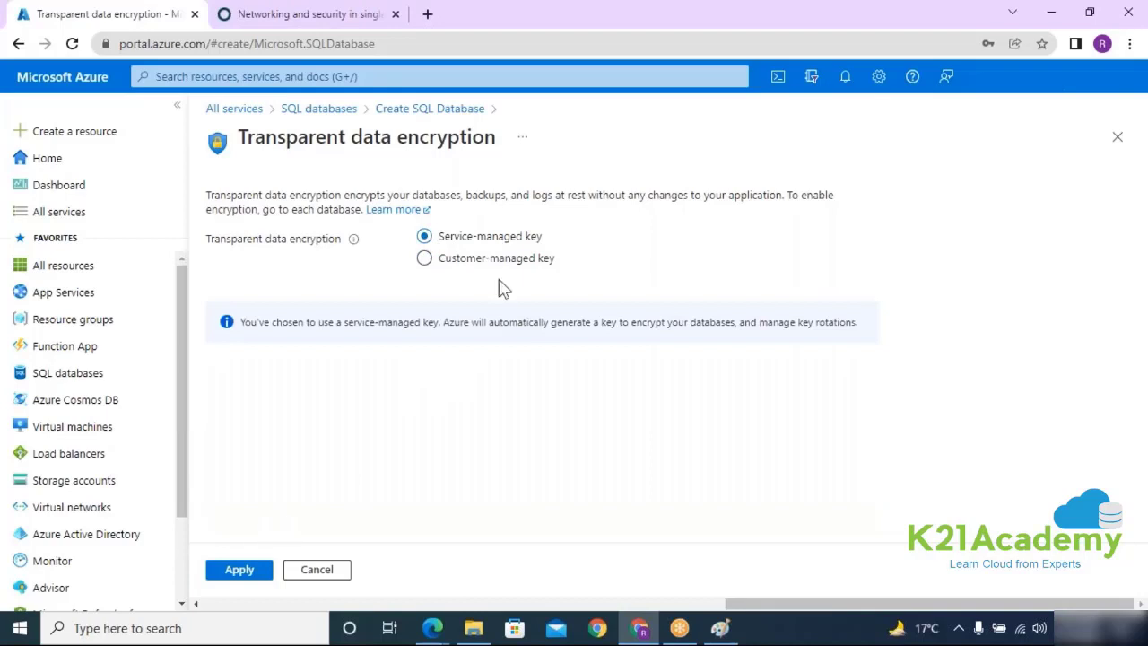
{"action": "left_click", "coordinate": [239, 574]}
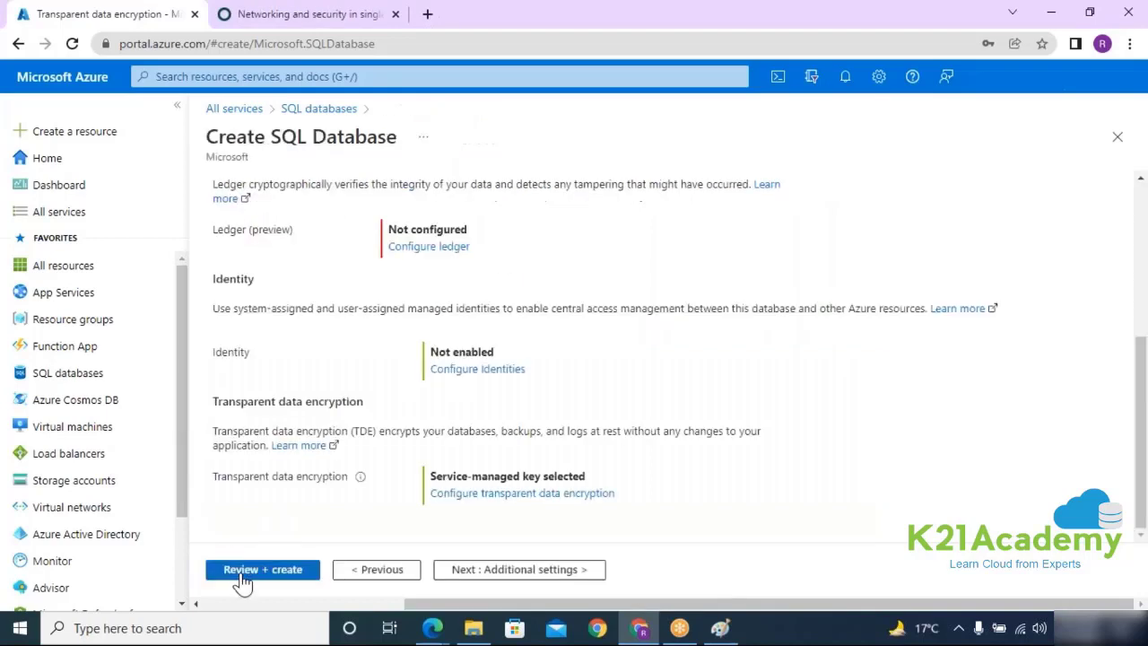
Step: Choose AdventureWorksLT sample data as the data source after briefly checking Backup, then go to Review + create
{"action": "left_click", "coordinate": [524, 573]}
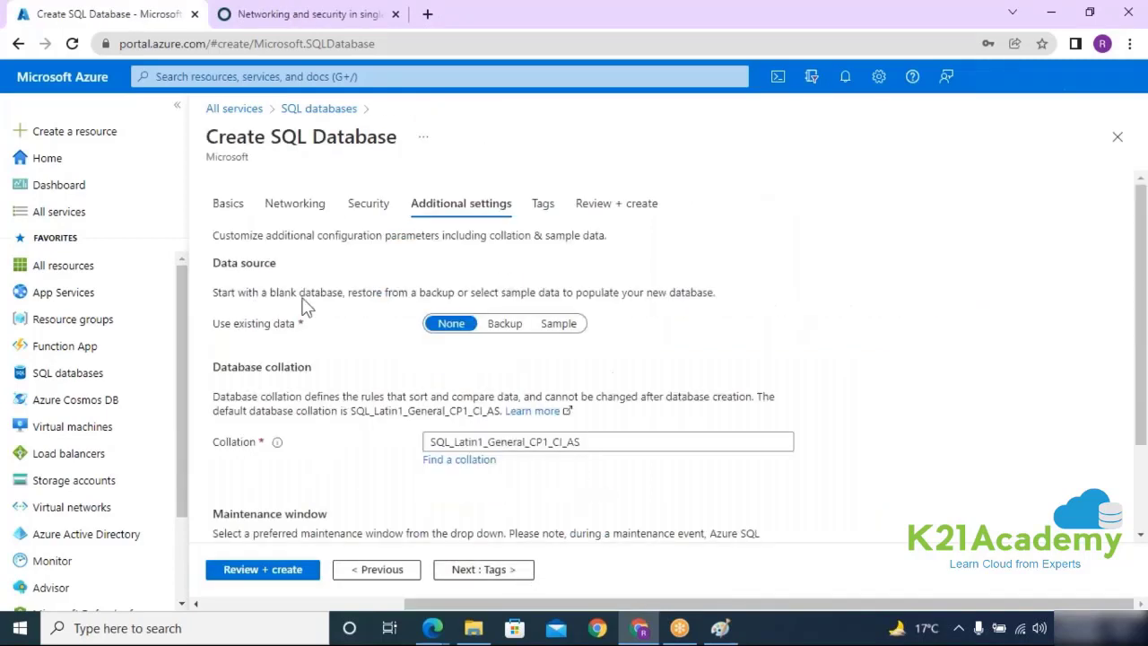
{"action": "left_click_drag", "start_coordinate": [212, 262], "coordinate": [276, 262]}
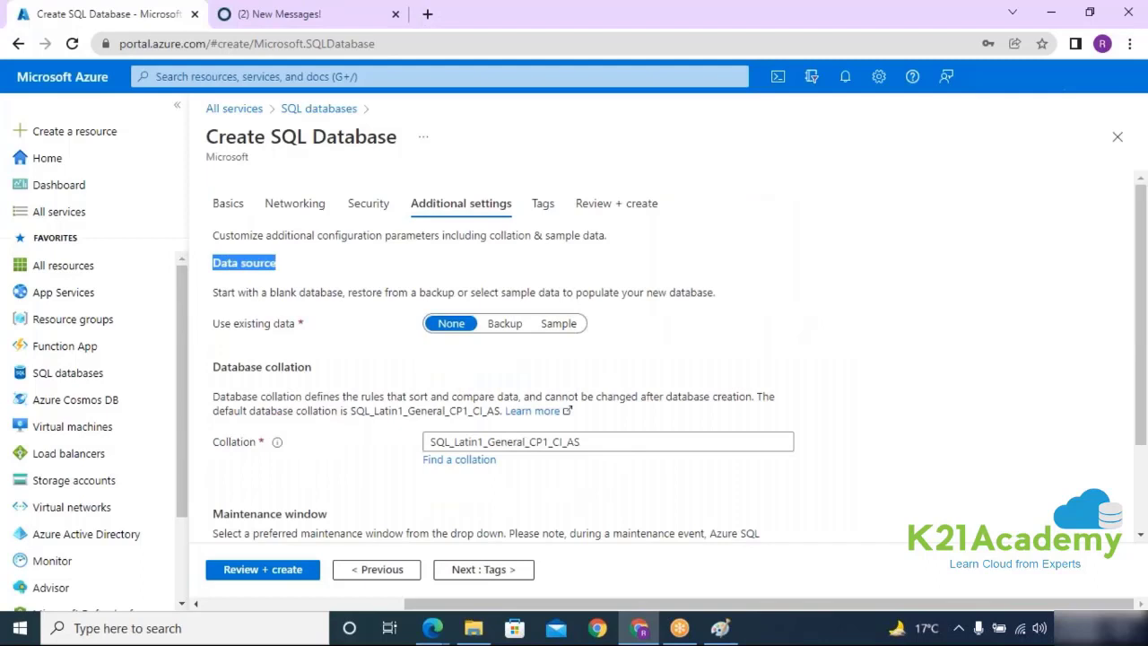
{"action": "left_click", "coordinate": [565, 325]}
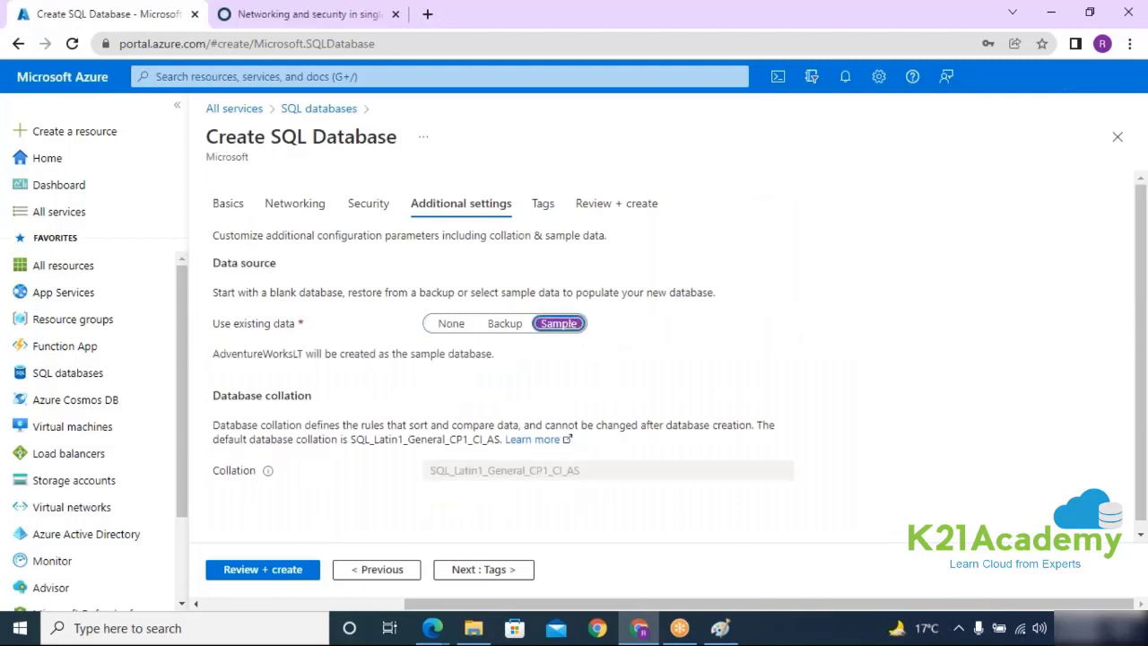
{"action": "left_click", "coordinate": [507, 325]}
{"action": "left_click", "coordinate": [502, 359]}
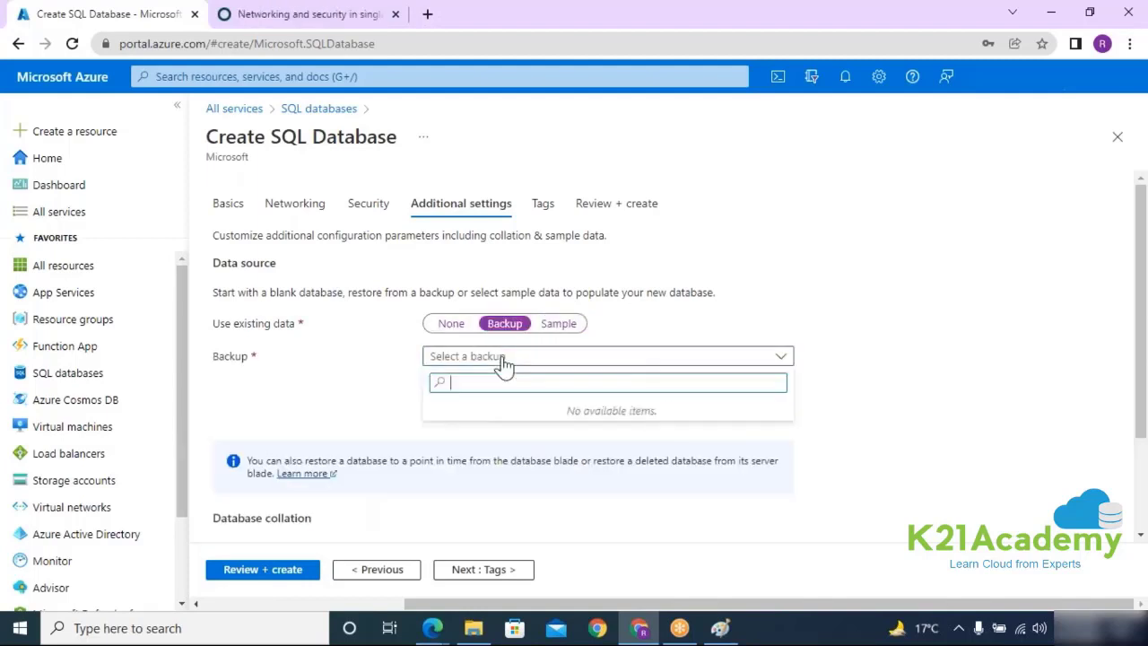
{"action": "left_click", "coordinate": [384, 383]}
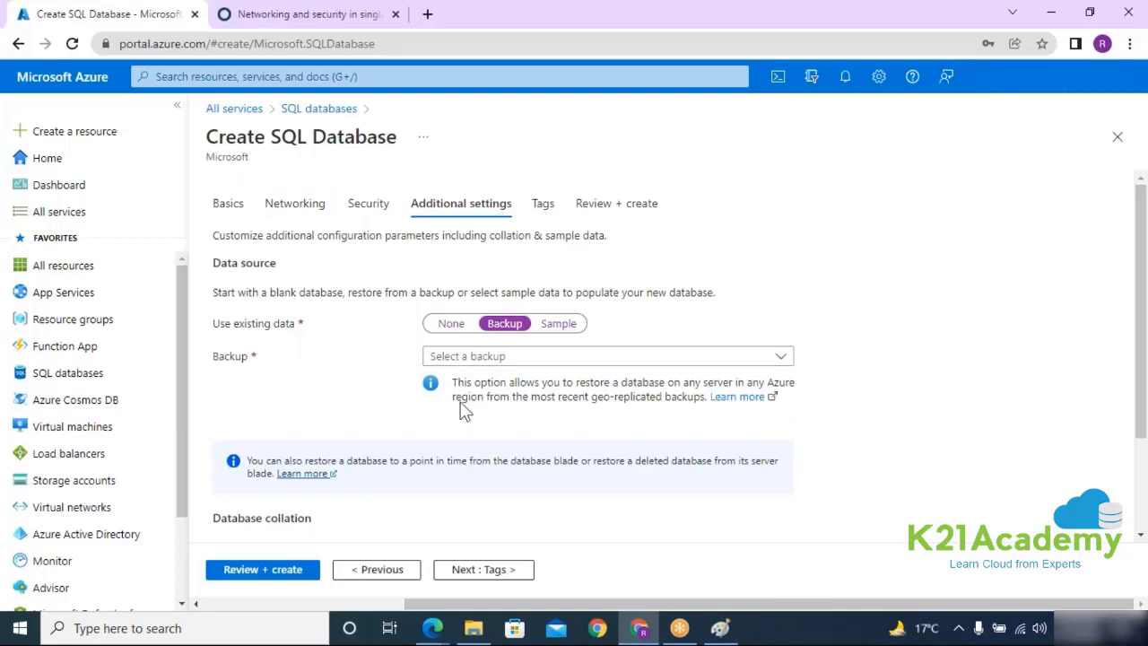
{"action": "left_click", "coordinate": [558, 326]}
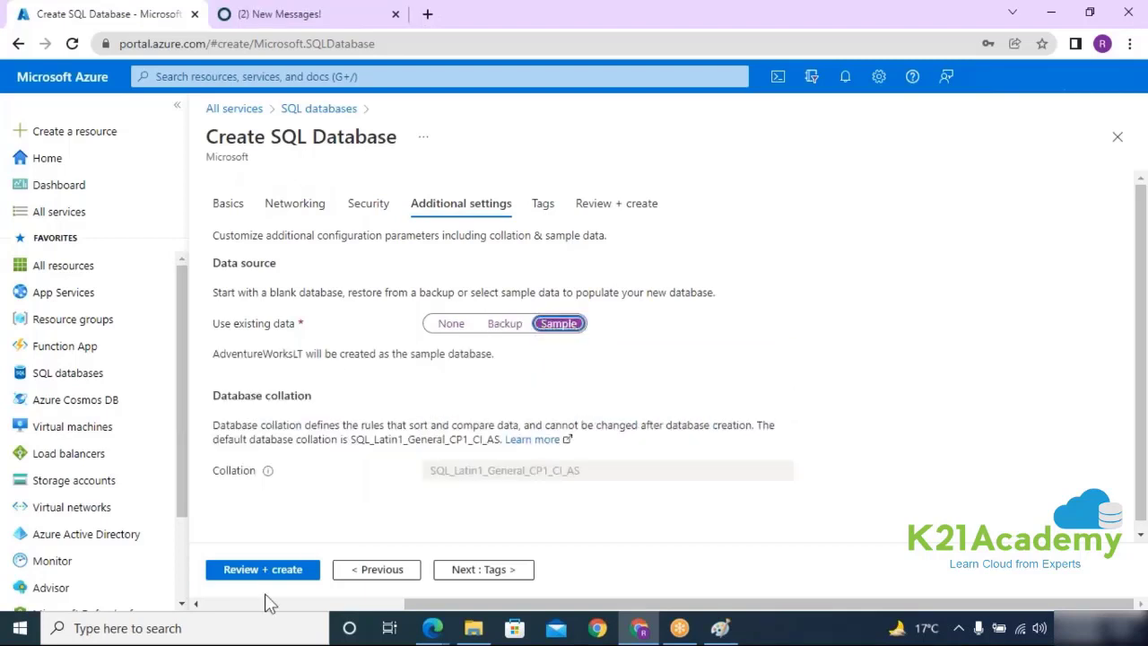
{"action": "left_click", "coordinate": [271, 570]}
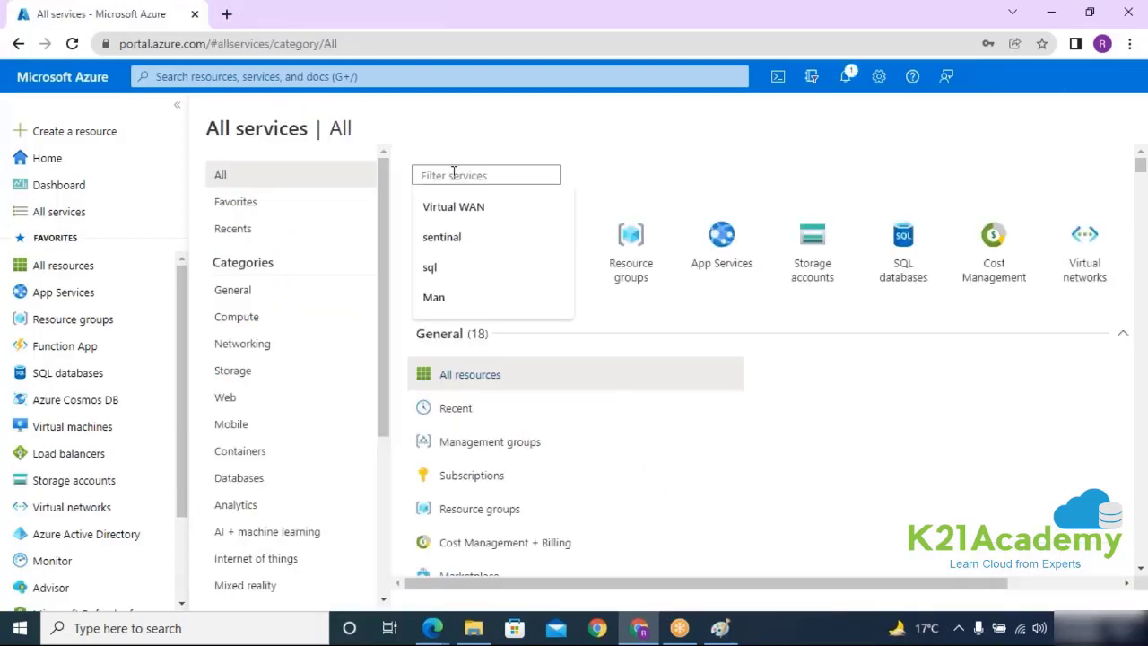
Step: Filter services for 'SQL', open SQL databases, and select mytest4DB
{"action": "type", "text": "G"}
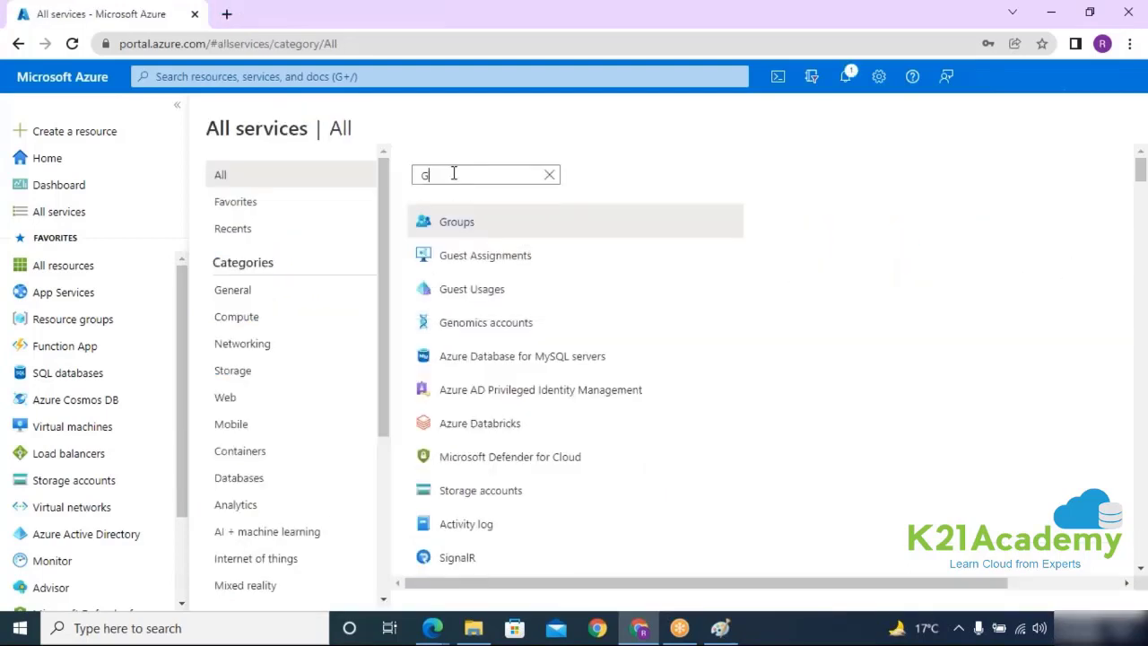
{"action": "key", "text": "BackSpace"}
{"action": "type", "text": "SQL"}
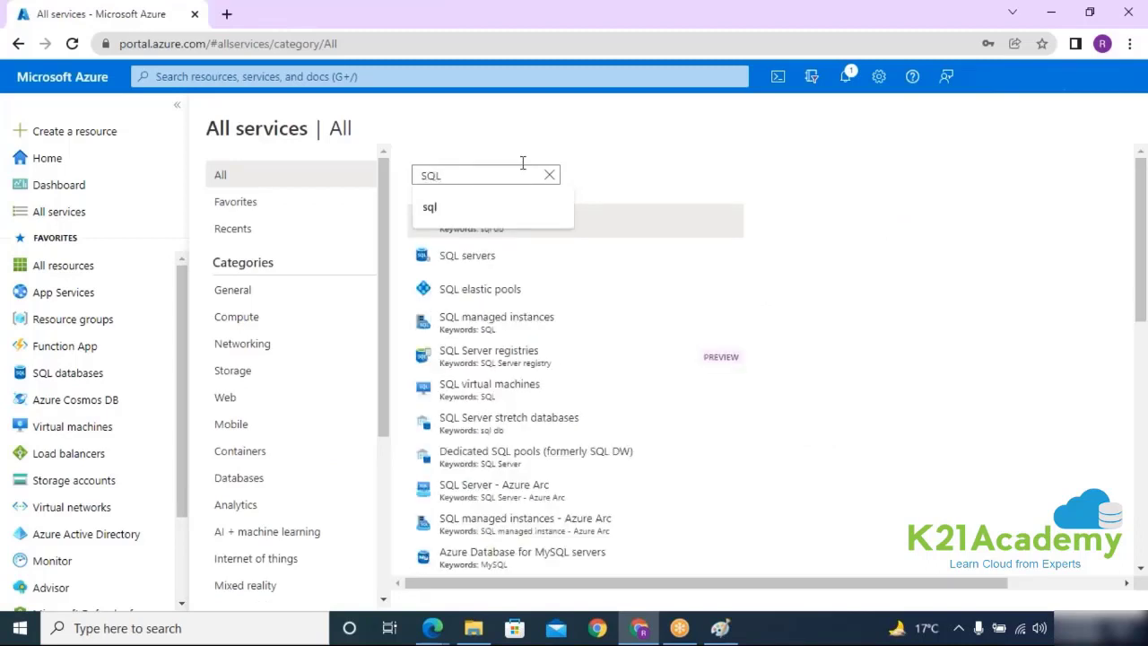
{"action": "left_click", "coordinate": [546, 232]}
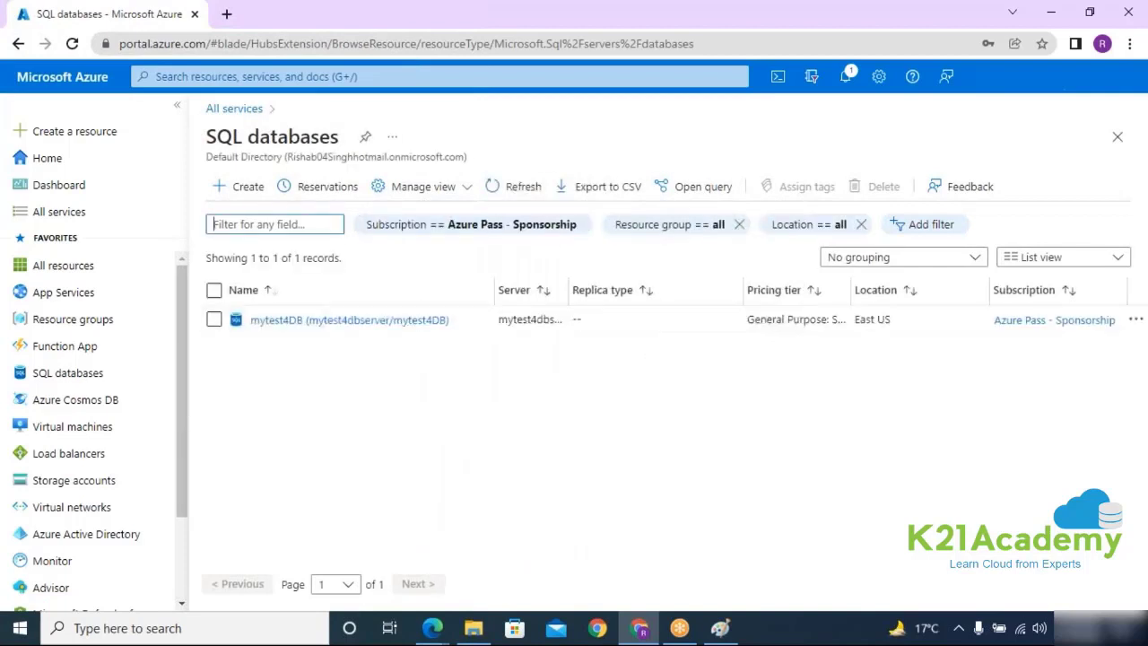
{"action": "left_click", "coordinate": [392, 324]}
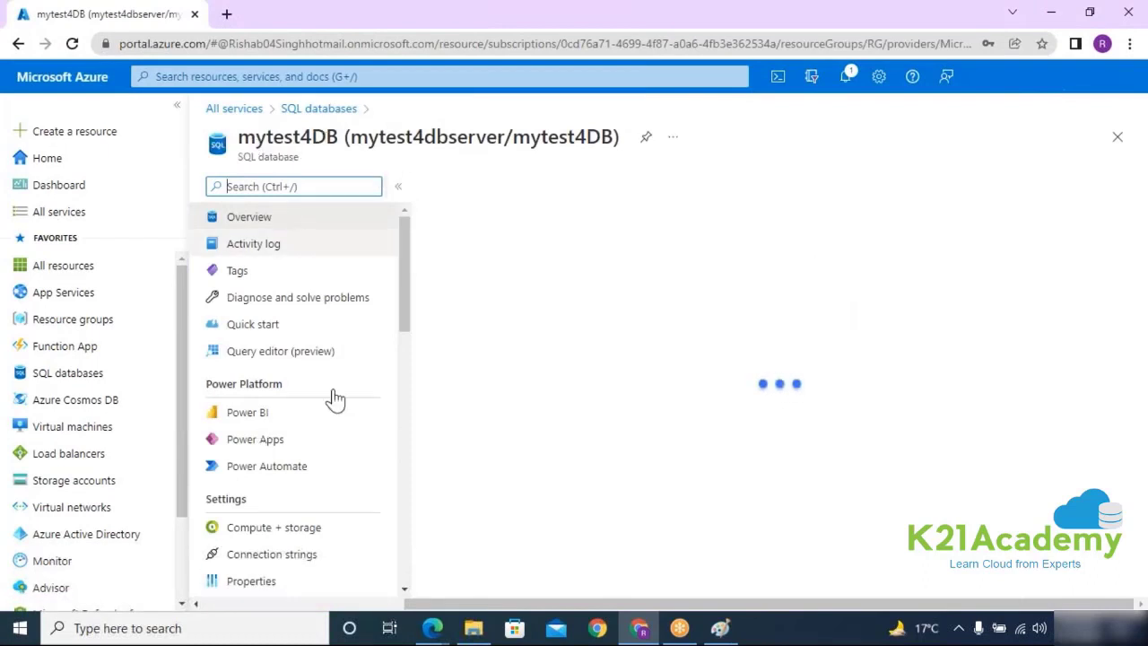
Step: Open mytest4dbserver from the database page and start + Create database
{"action": "left_click", "coordinate": [921, 258]}
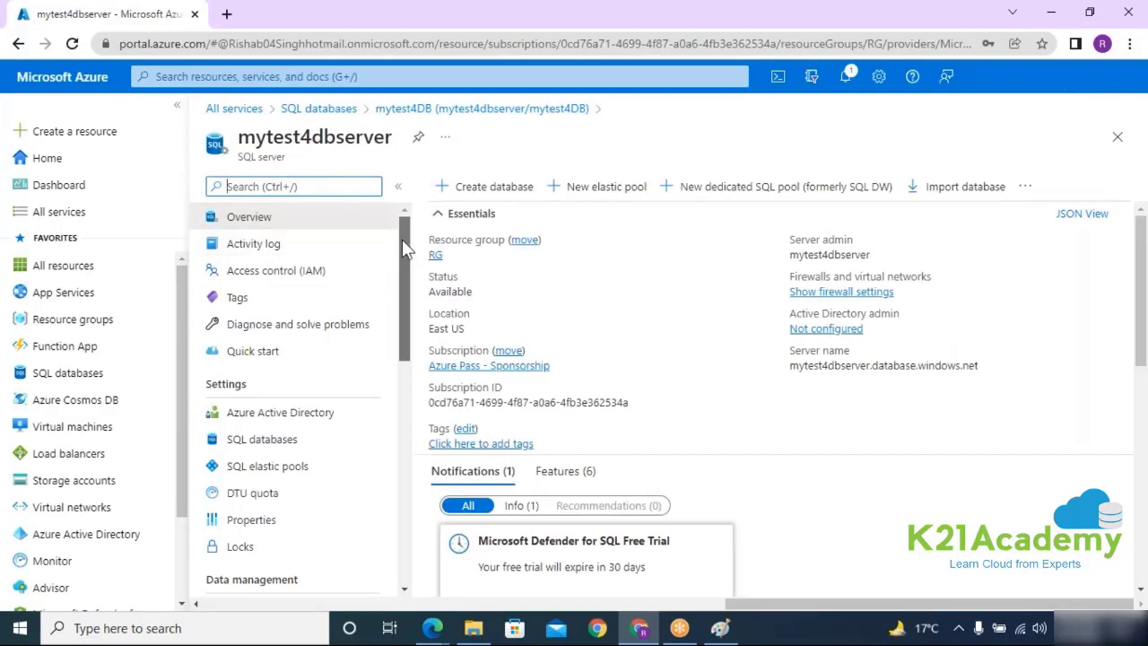
{"action": "left_click_drag", "start_coordinate": [402, 239], "coordinate": [400, 237]}
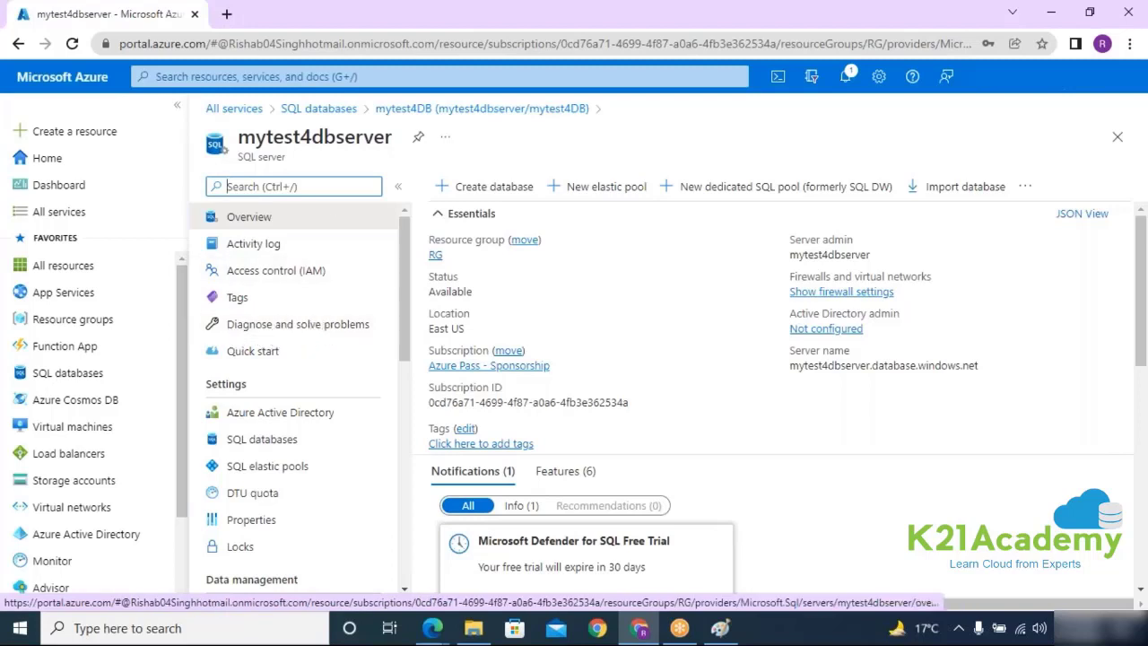
{"action": "left_click", "coordinate": [465, 195]}
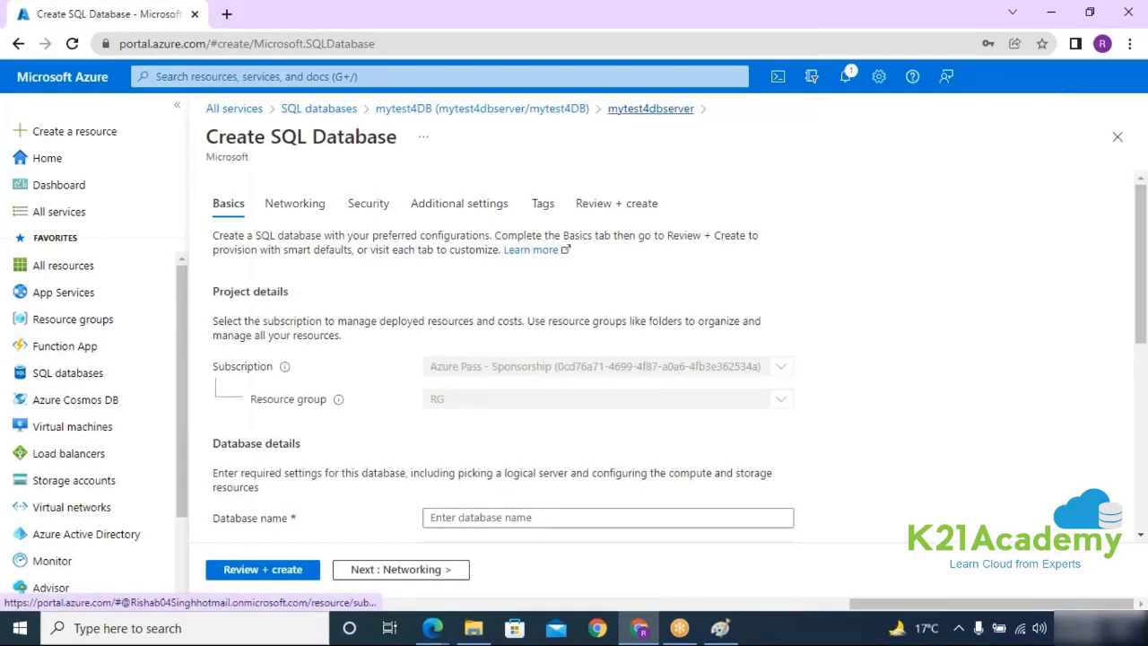
Step: Close the new database form and return to mytest4dbserver through the mytest4DB overview
{"action": "left_click", "coordinate": [633, 110]}
{"action": "left_click", "coordinate": [541, 112]}
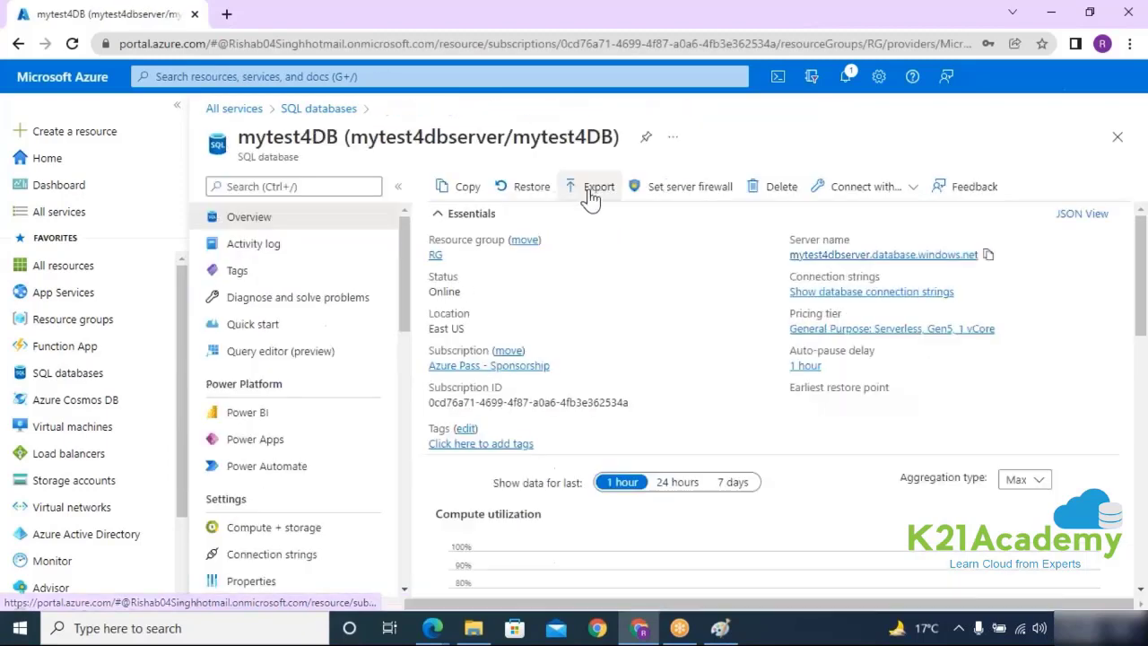
{"action": "left_click", "coordinate": [936, 256]}
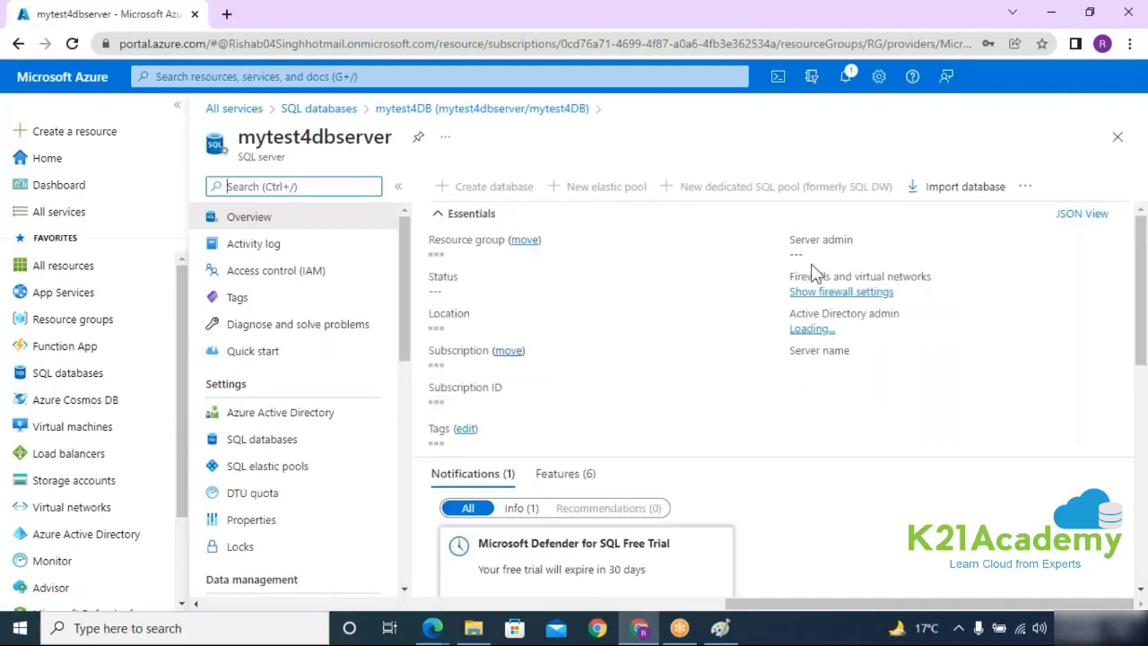
Step: Start a new elastic pool, scroll its form, then back out to the server overview
{"action": "left_click", "coordinate": [600, 187]}
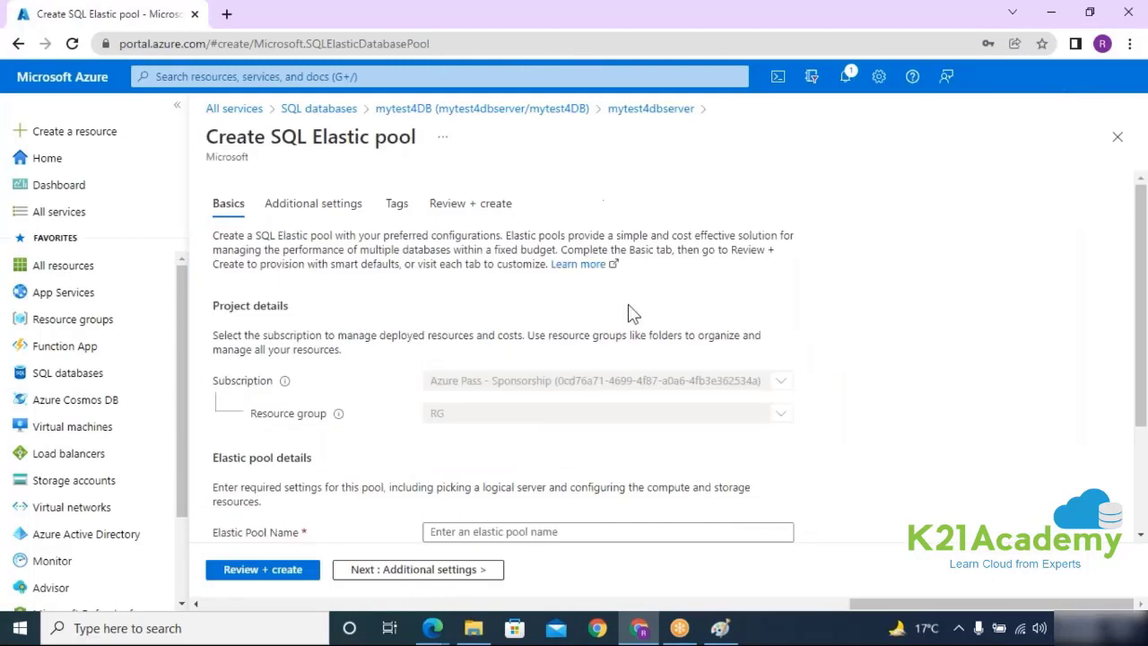
{"action": "scroll", "coordinate": [628, 312], "scroll_direction": "down", "scroll_amount": 3}
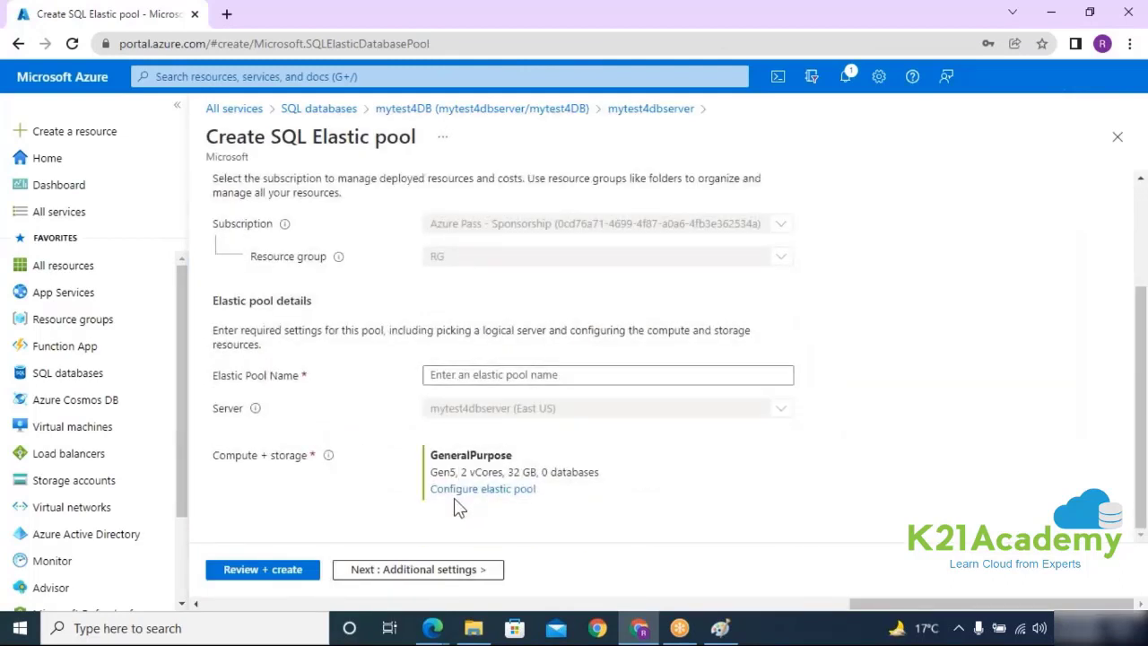
{"action": "left_click", "coordinate": [642, 111]}
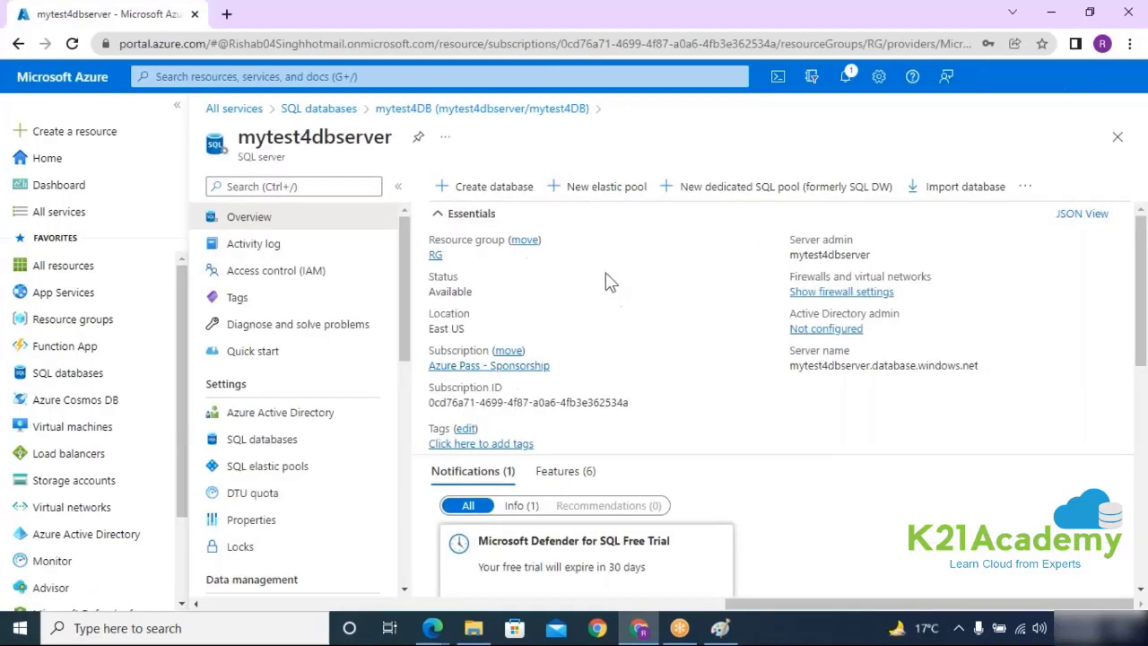
{"action": "left_click_drag", "start_coordinate": [351, 139], "coordinate": [393, 137]}
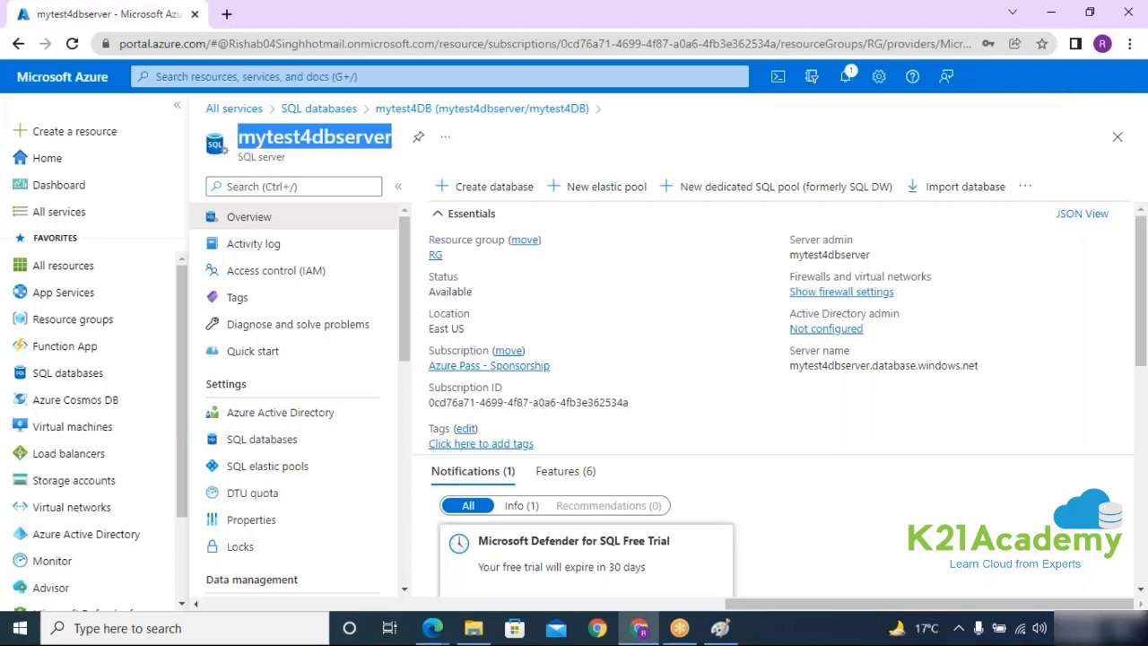
{"action": "left_click", "coordinate": [743, 191]}
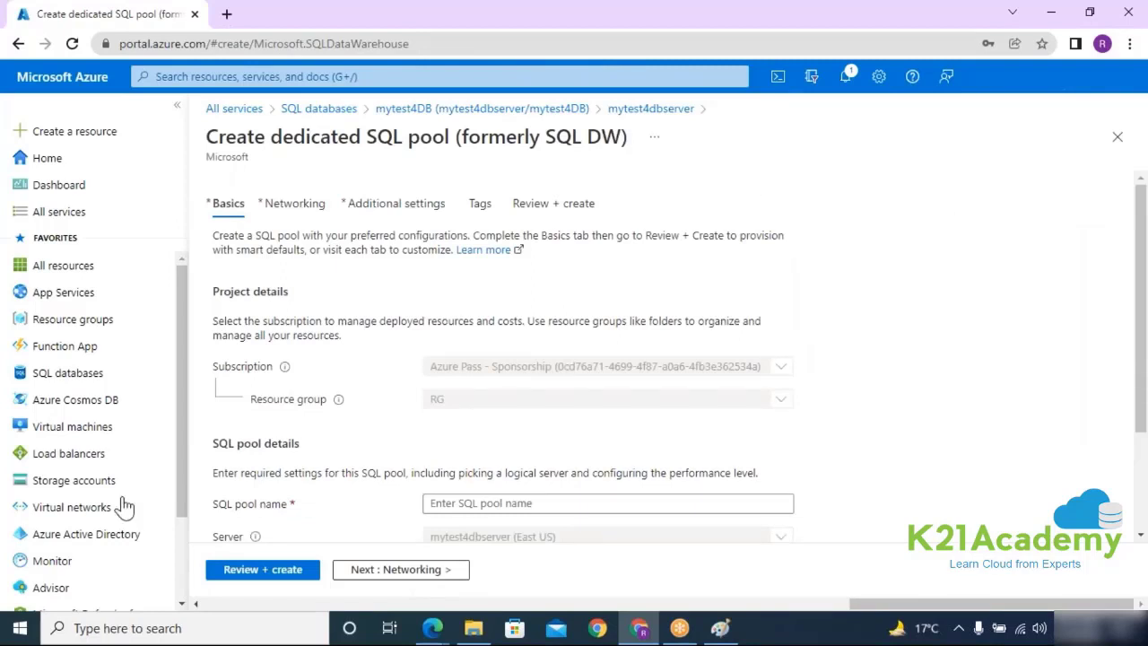
{"action": "scroll", "coordinate": [483, 486], "scroll_direction": "down", "scroll_amount": 2}
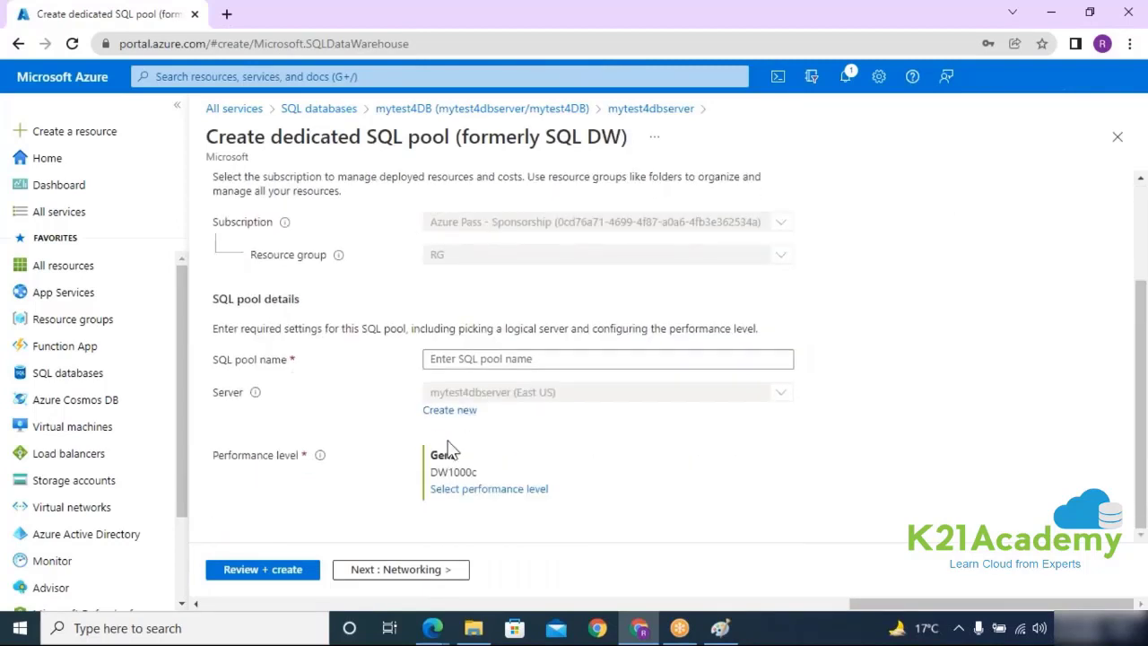
{"action": "left_click_drag", "start_coordinate": [215, 455], "coordinate": [294, 456]}
{"action": "left_click", "coordinate": [493, 489]}
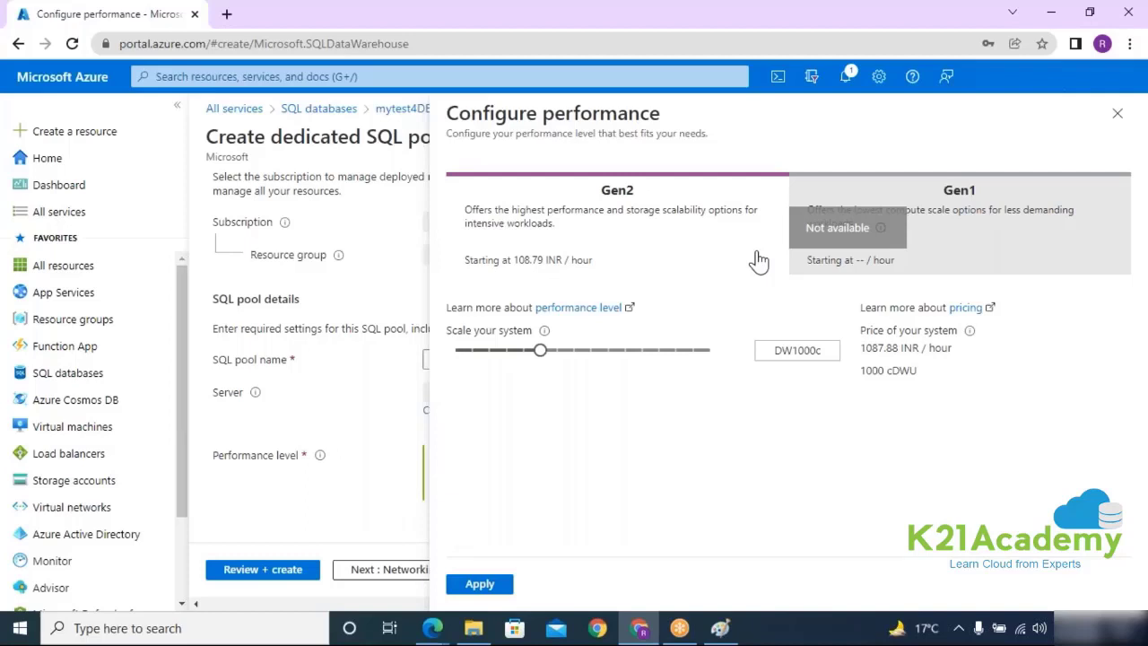
{"action": "left_click", "coordinate": [1117, 113]}
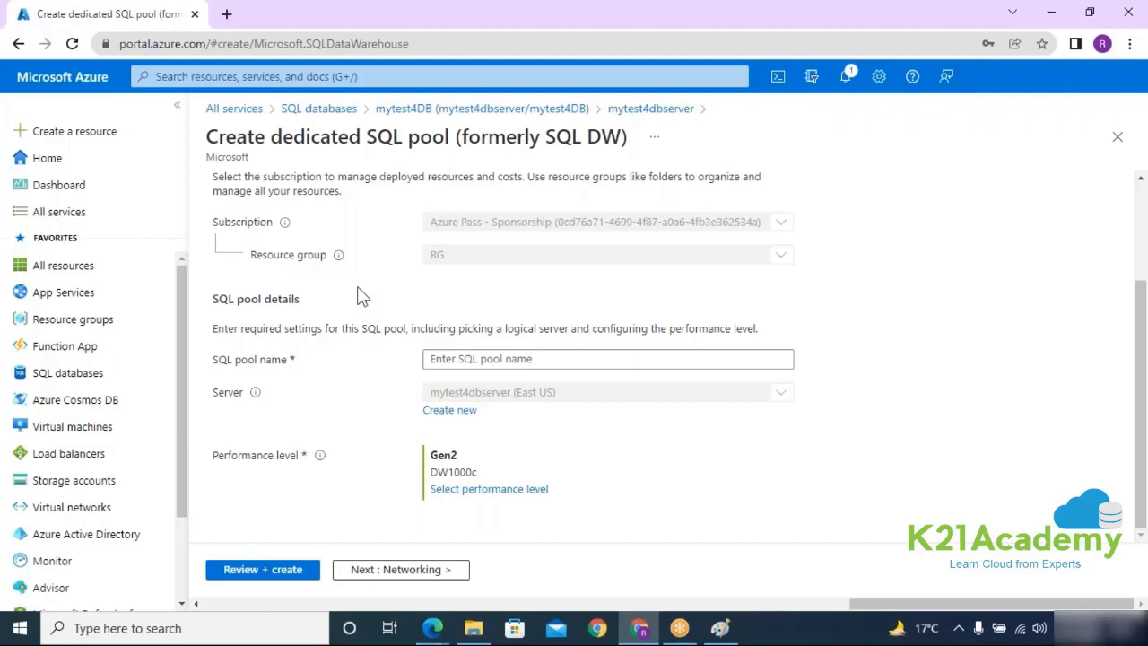
{"action": "left_click", "coordinate": [668, 111]}
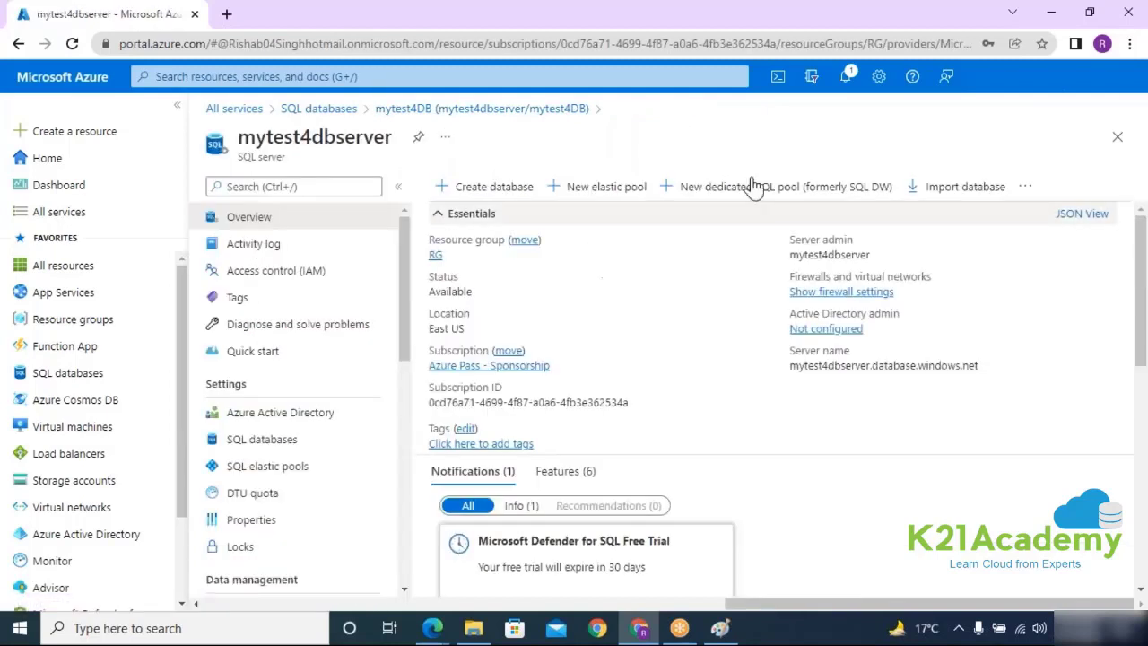
Step: Open the server's Azure Active Directory settings and browse the Set admin picker
{"action": "left_click", "coordinate": [258, 422]}
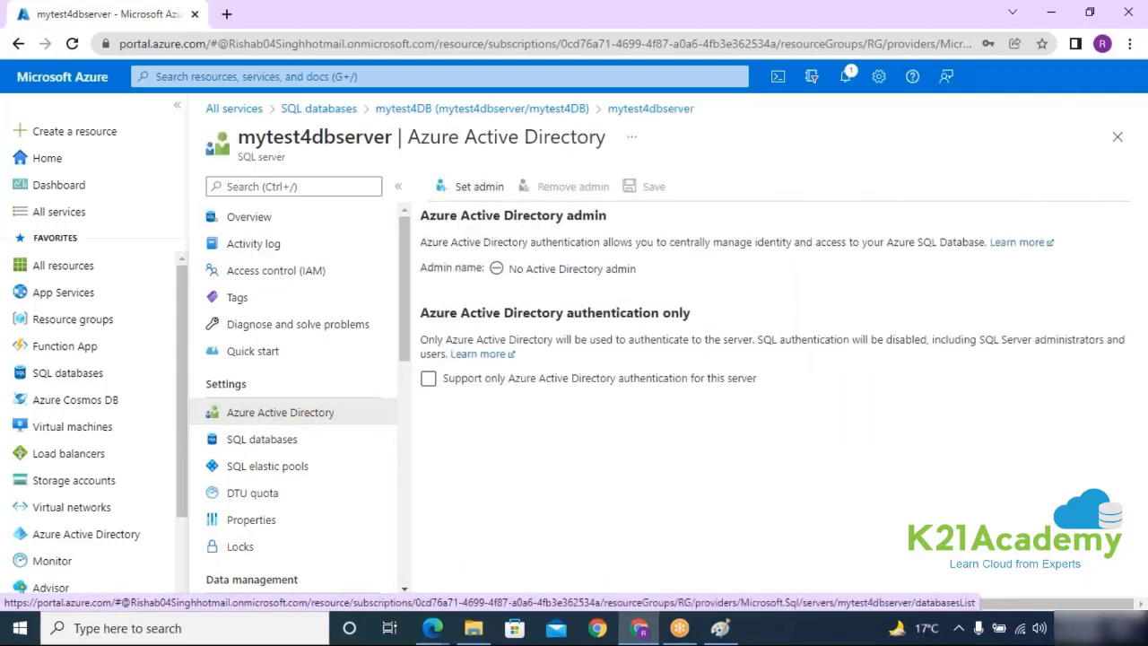
{"action": "left_click", "coordinate": [469, 187]}
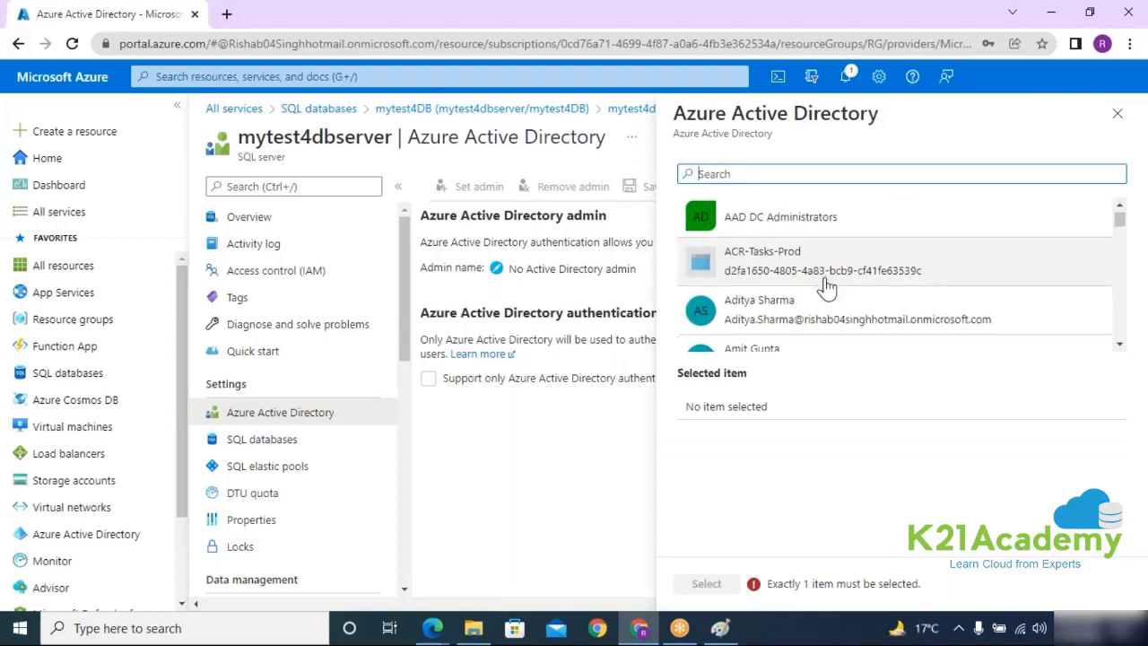
{"action": "scroll", "coordinate": [825, 287], "scroll_direction": "down", "scroll_amount": 3}
{"action": "scroll", "coordinate": [825, 292], "scroll_direction": "down", "scroll_amount": 1}
{"action": "scroll", "coordinate": [825, 293], "scroll_direction": "up", "scroll_amount": 4}
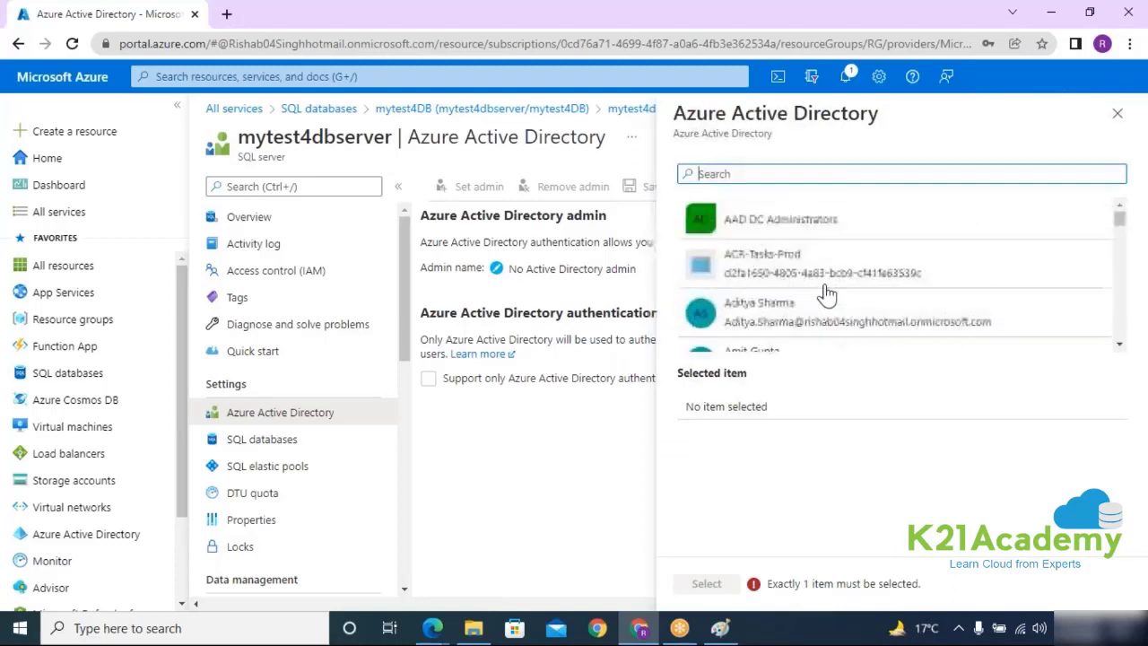
Step: Leave the Active Directory admin unset and list the server's databases, showing mytest4DB Online
{"action": "left_click", "coordinate": [1124, 119]}
{"action": "left_click_drag", "start_coordinate": [257, 137], "coordinate": [489, 139]}
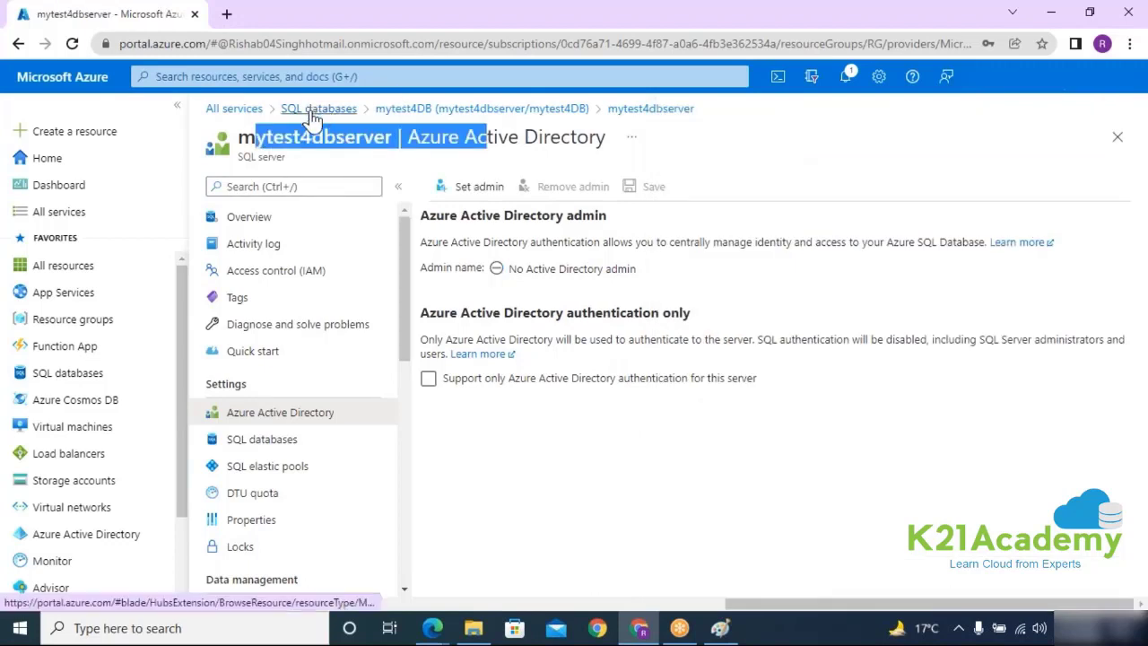
{"action": "left_click", "coordinate": [279, 433]}
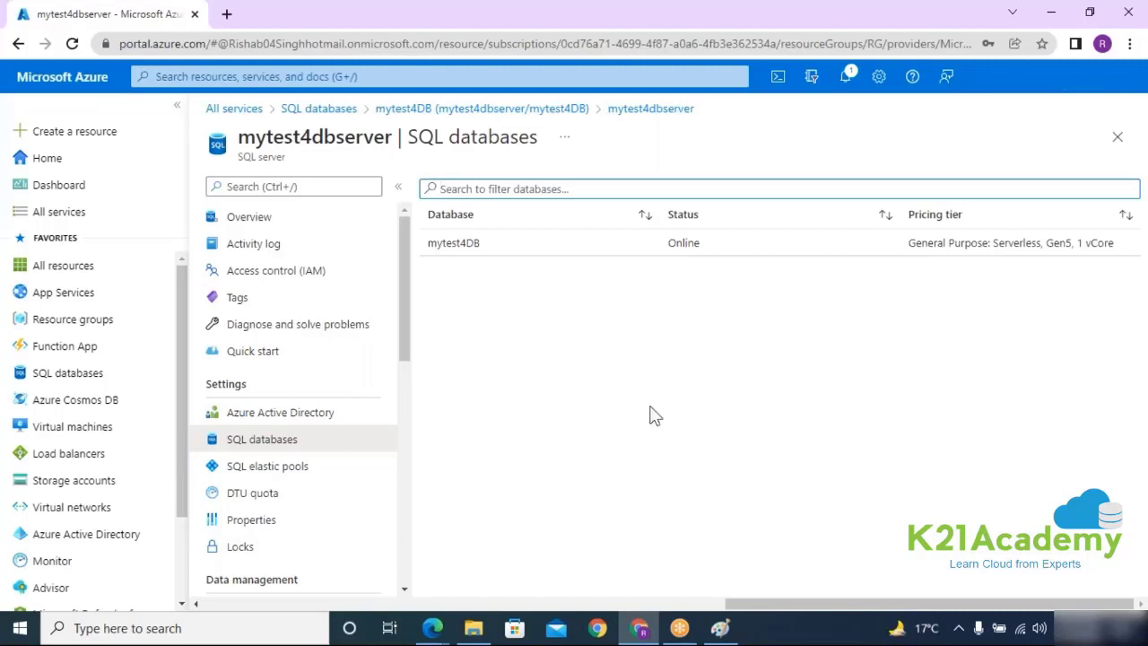
Step: Look over the server's SQL elastic pools, then view its DTU quota: 100 of 54000 used
{"action": "left_click", "coordinate": [303, 465]}
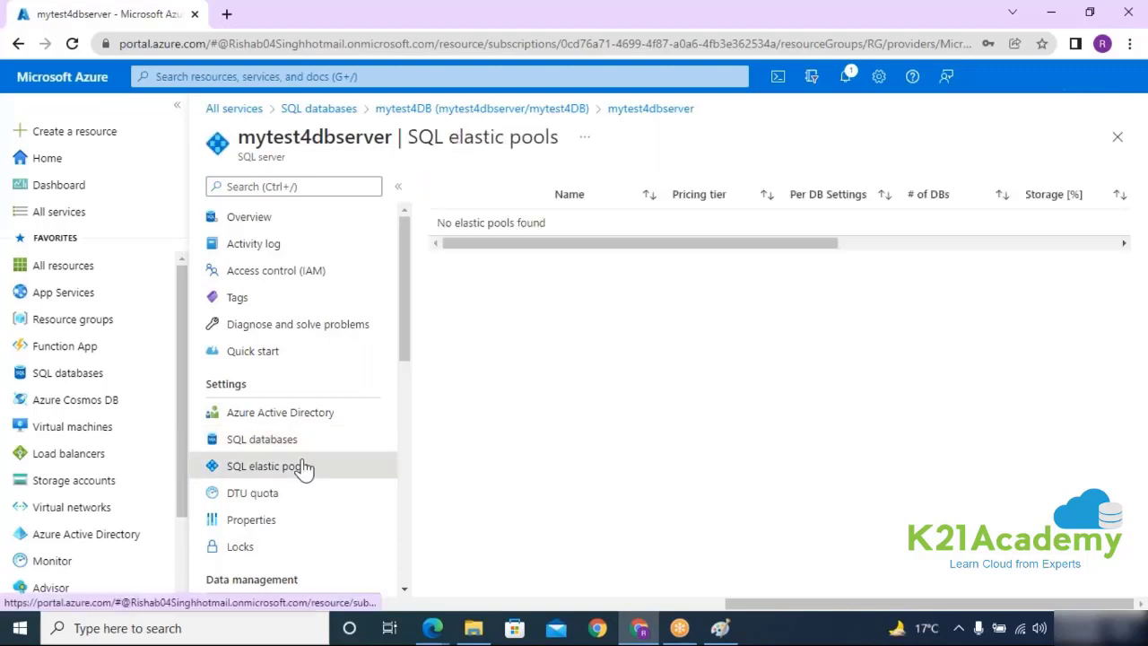
{"action": "left_click_drag", "start_coordinate": [531, 245], "coordinate": [473, 254]}
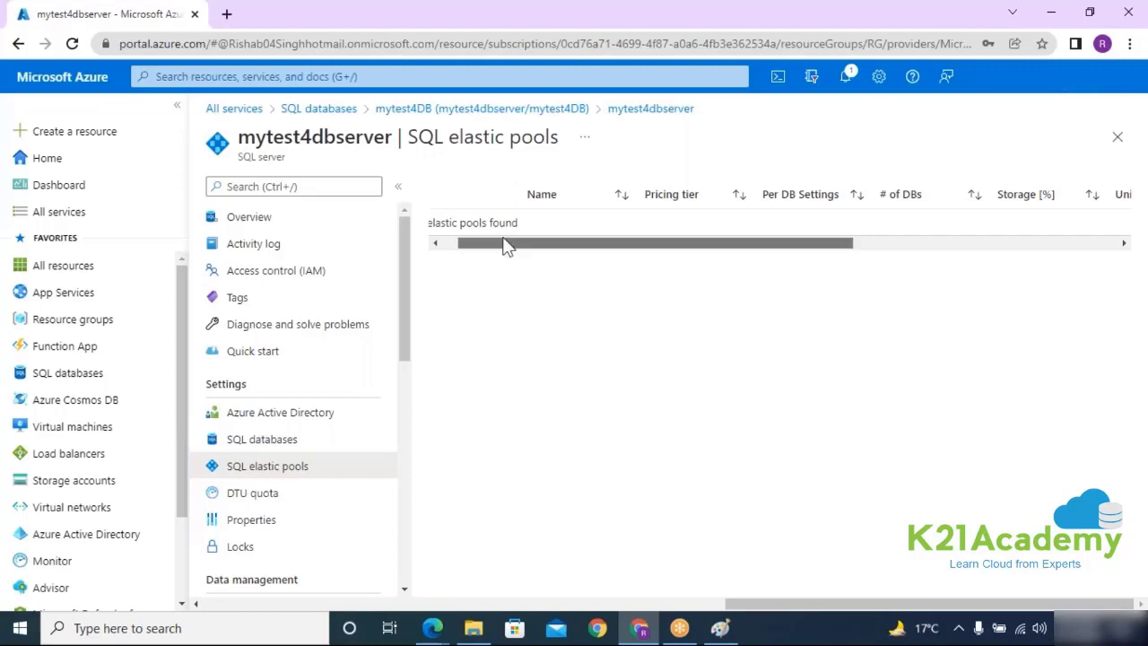
{"action": "left_click_drag", "start_coordinate": [505, 243], "coordinate": [490, 243]}
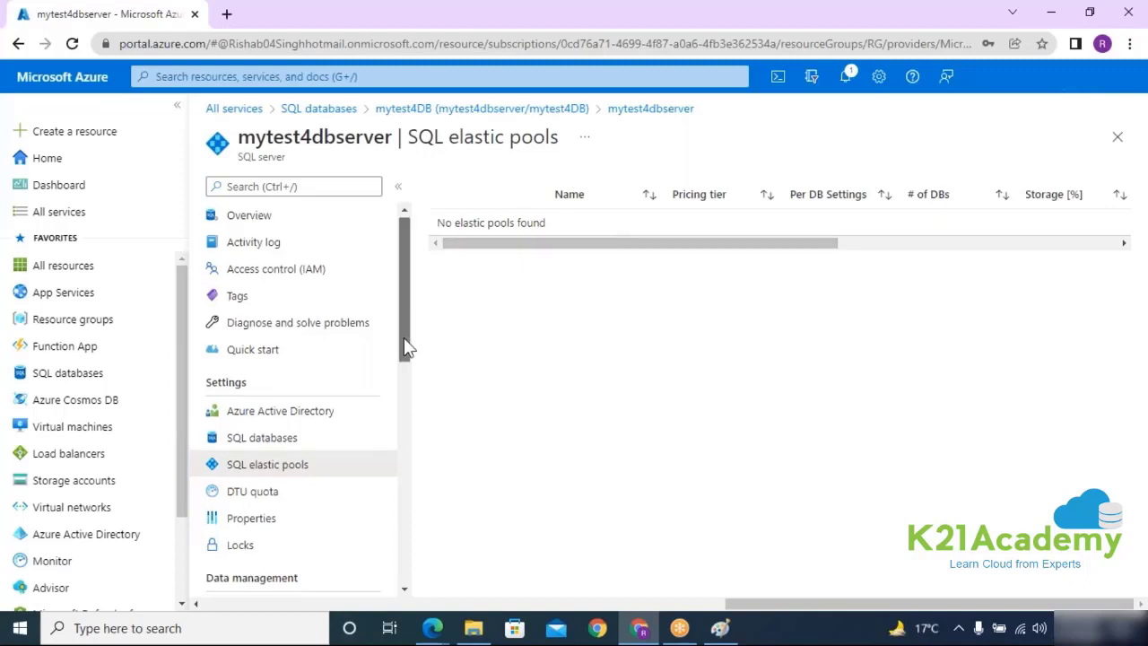
{"action": "scroll", "coordinate": [404, 337], "scroll_direction": "down", "scroll_amount": 1}
{"action": "left_click", "coordinate": [242, 414]}
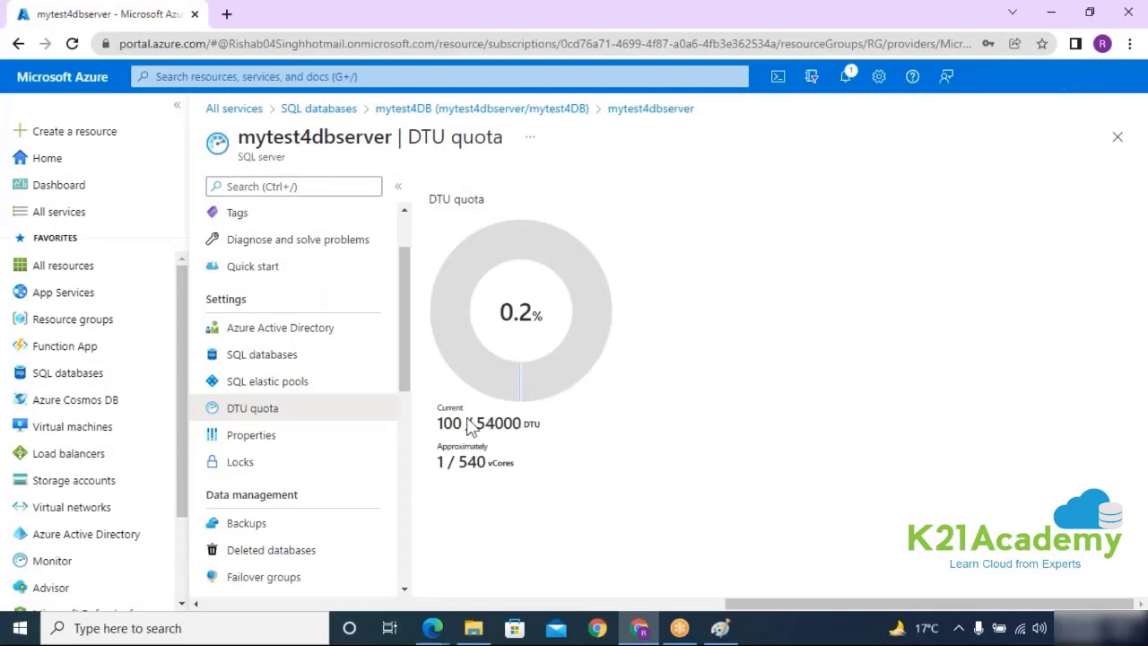
Step: Highlight the 100 / 54000 DTU usage and the 540 vCore limit on the quota page
{"action": "left_click_drag", "start_coordinate": [436, 423], "coordinate": [534, 438]}
{"action": "left_click", "coordinate": [536, 429]}
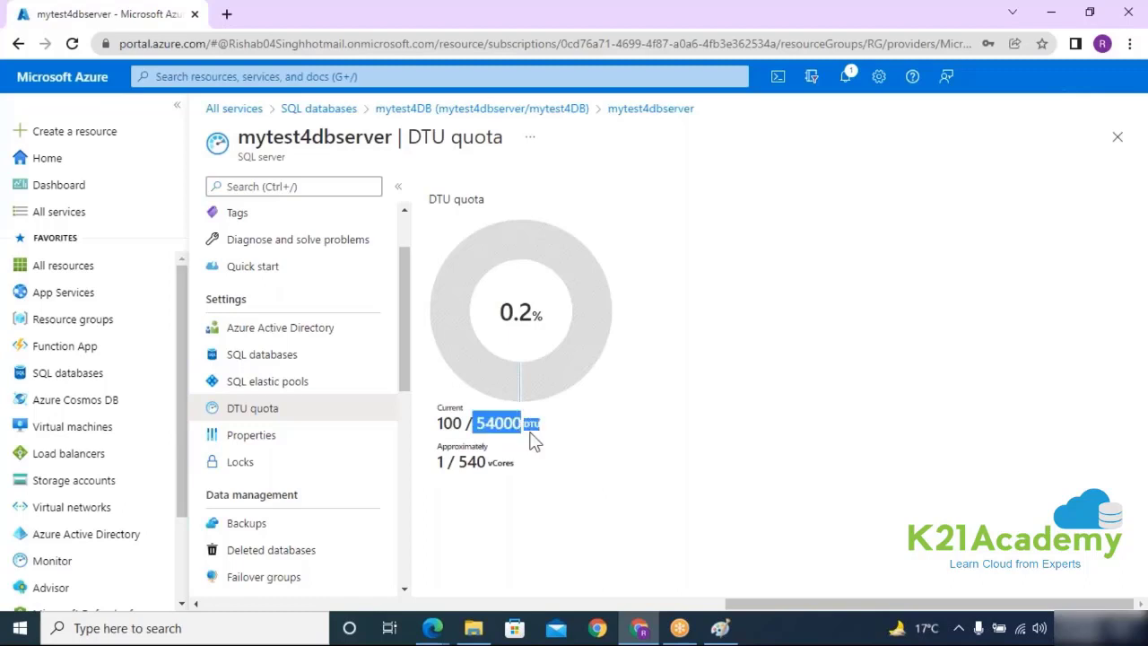
{"action": "left_click", "coordinate": [448, 465]}
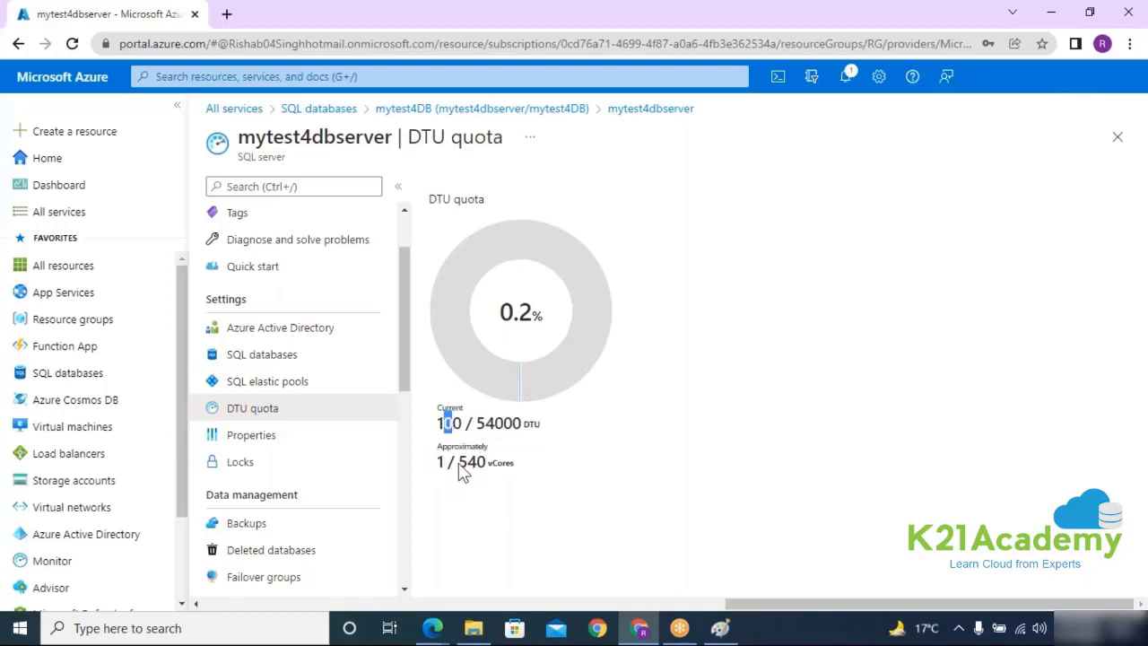
{"action": "left_click_drag", "start_coordinate": [458, 463], "coordinate": [487, 473]}
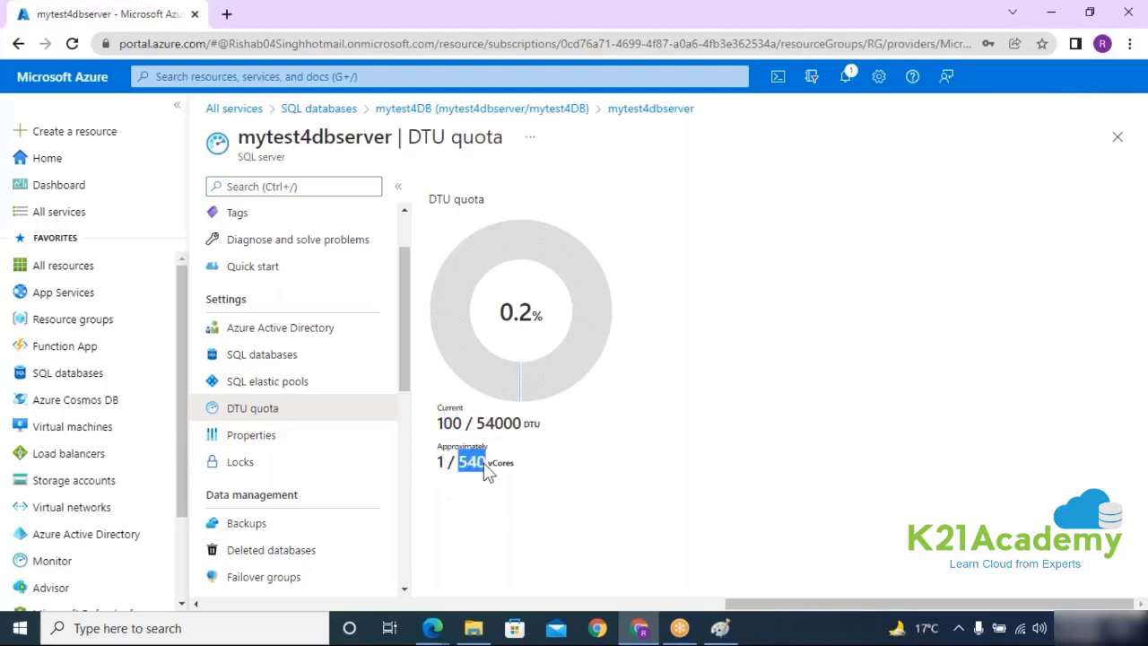
{"action": "left_click", "coordinate": [751, 477]}
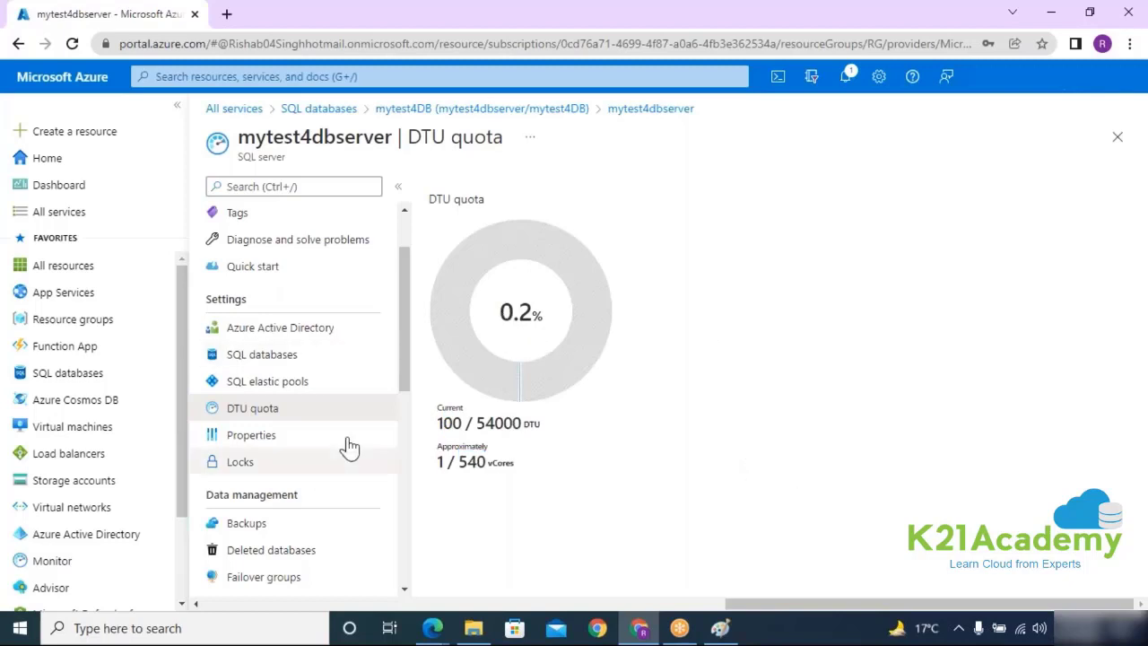
Step: Review the server's Properties and Resource ID, then view Locks, which shows none
{"action": "left_click", "coordinate": [235, 438]}
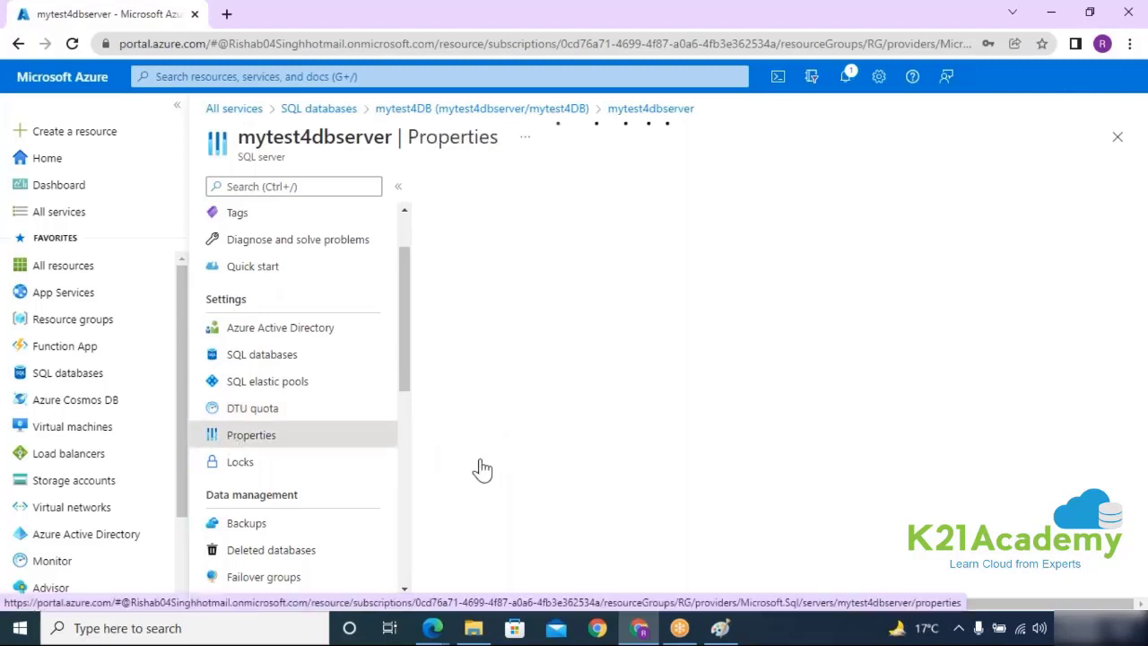
{"action": "scroll", "coordinate": [653, 440], "scroll_direction": "down", "scroll_amount": 2}
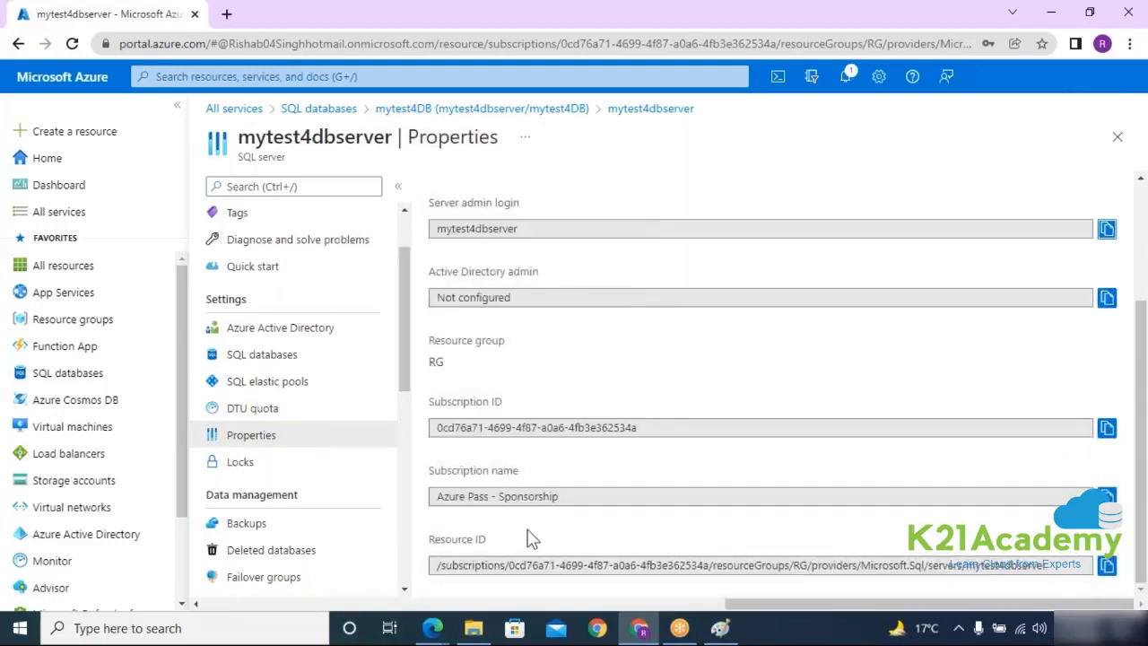
{"action": "left_click_drag", "start_coordinate": [442, 565], "coordinate": [860, 566]}
{"action": "left_click", "coordinate": [270, 463]}
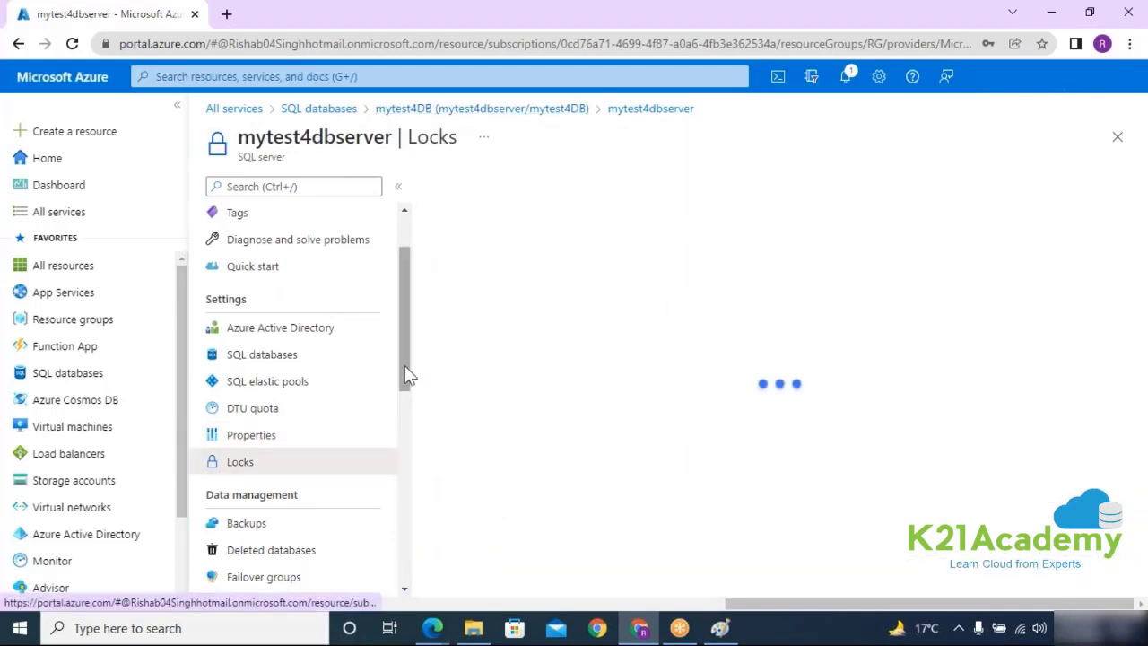
{"action": "left_click_drag", "start_coordinate": [405, 389], "coordinate": [397, 464]}
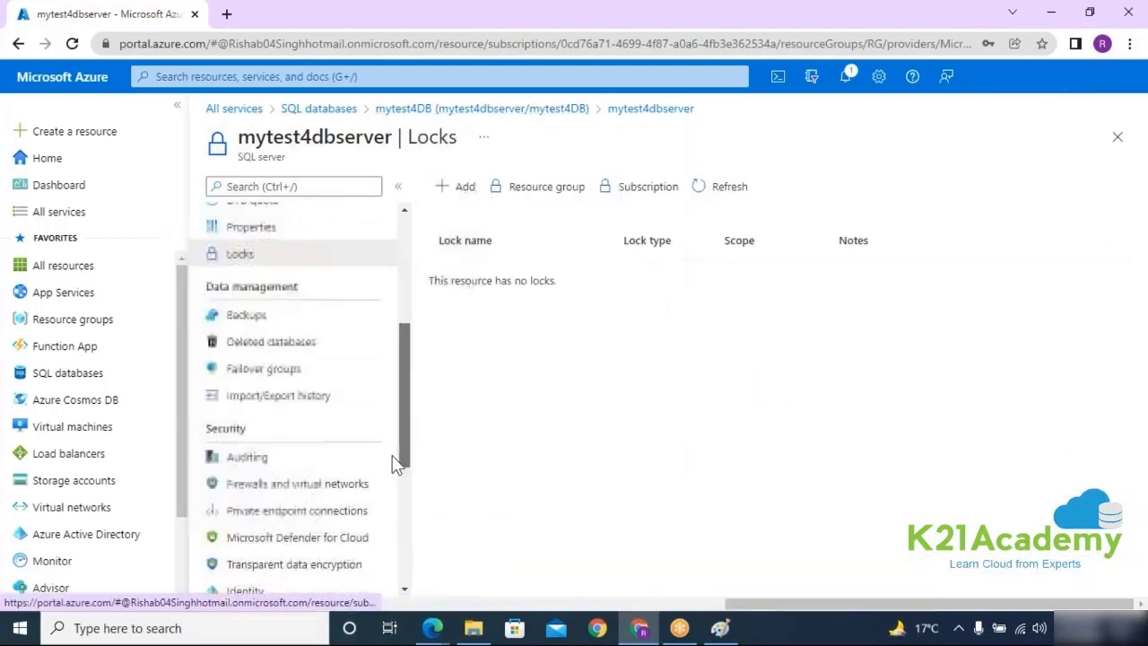
Step: Open the backup retention policies for mytest4DB and read the point-in-time restore description
{"action": "left_click", "coordinate": [296, 328]}
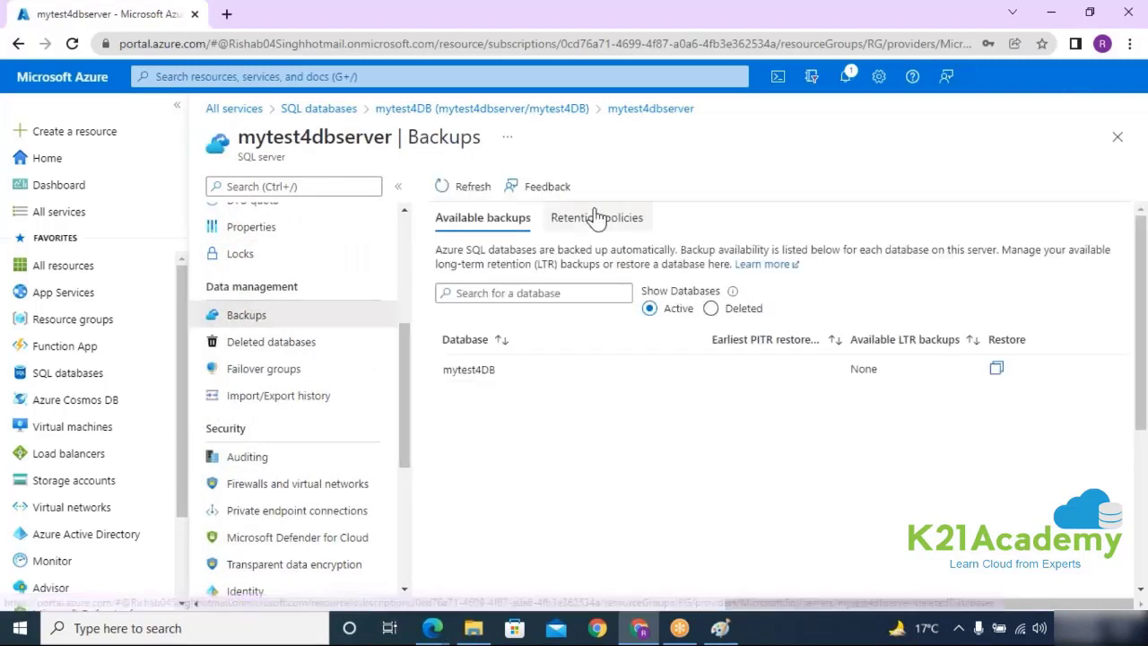
{"action": "left_click", "coordinate": [592, 220]}
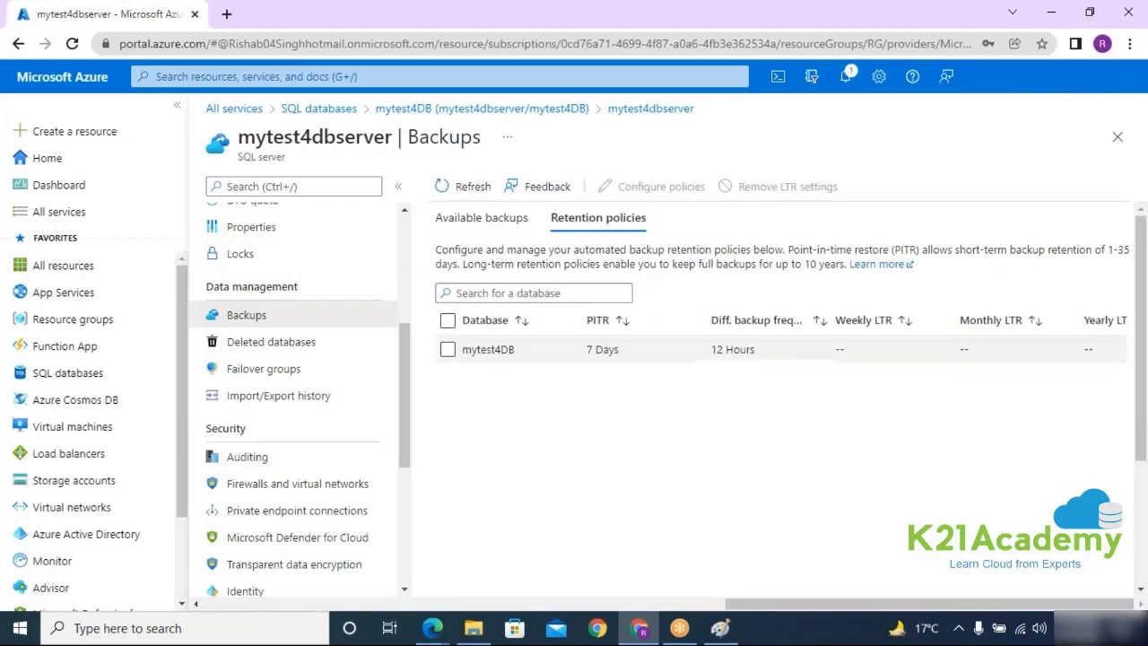
{"action": "left_click", "coordinate": [449, 349]}
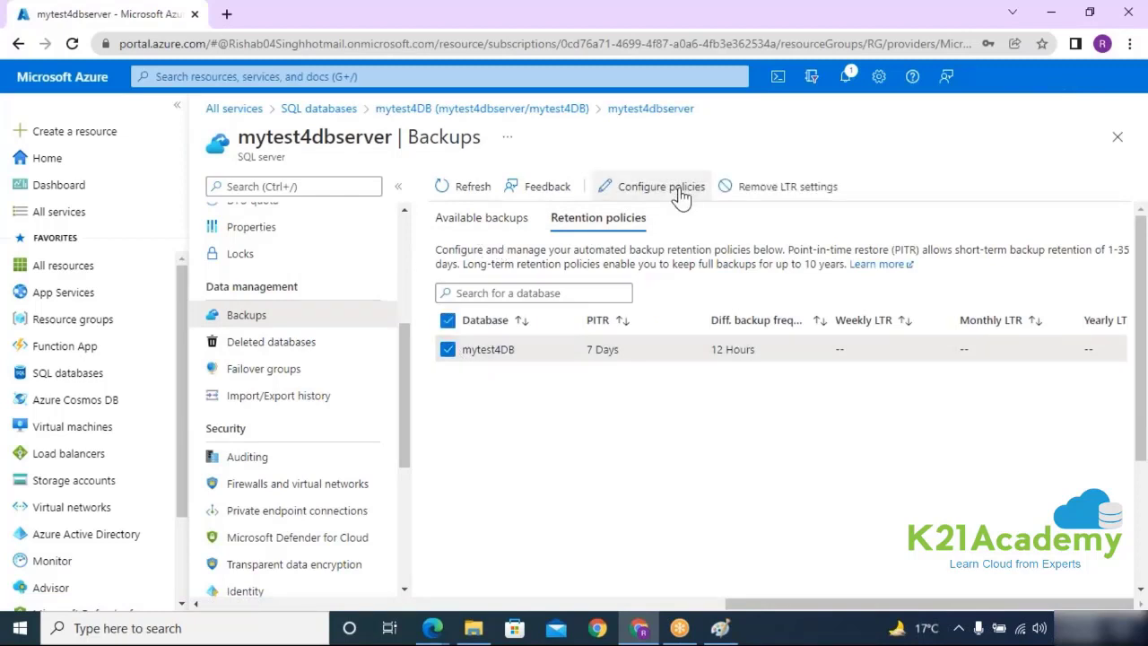
{"action": "left_click", "coordinate": [679, 190]}
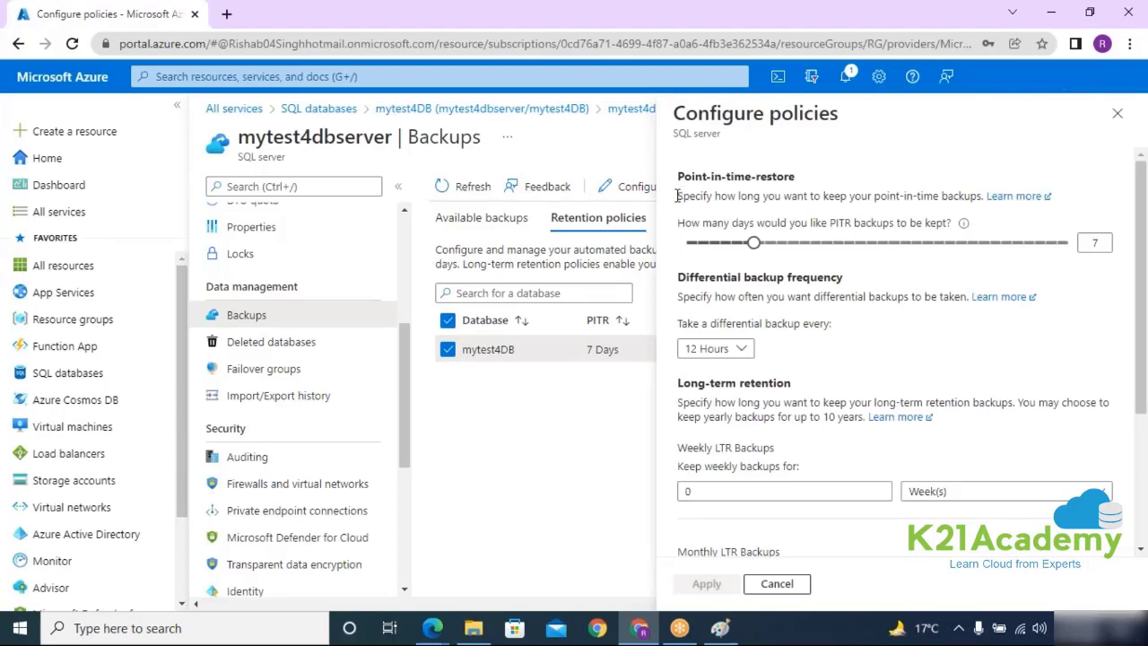
{"action": "left_click_drag", "start_coordinate": [677, 176], "coordinate": [1067, 242]}
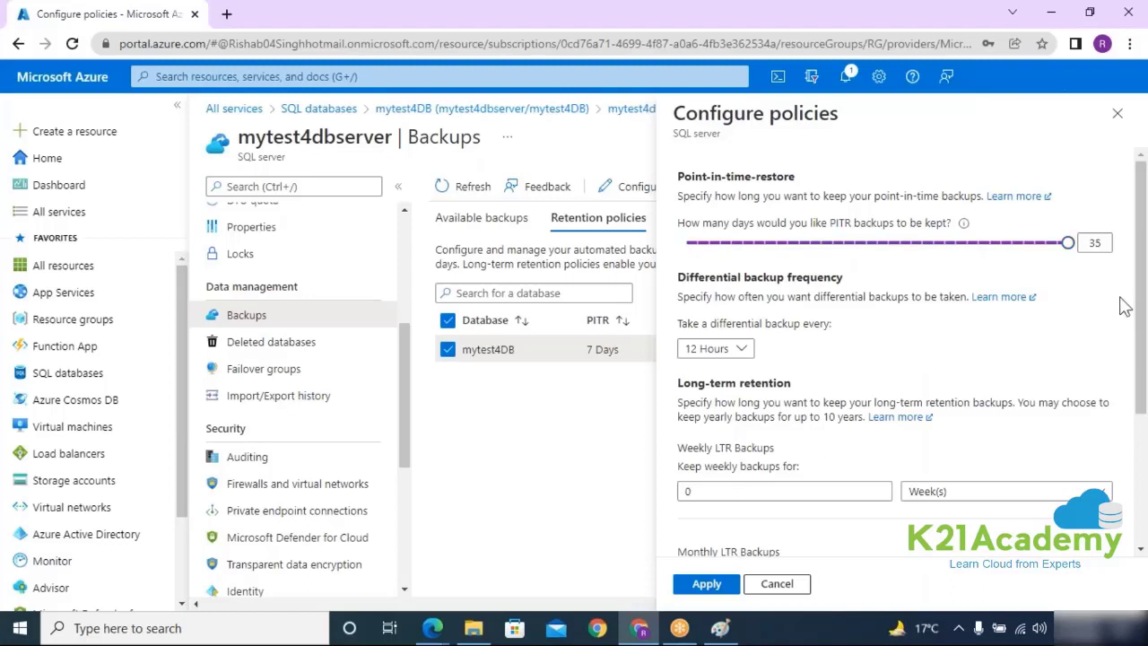
Step: Check the weekly, monthly and yearly long-term retention fields and the monthly unit choices
{"action": "scroll", "coordinate": [1121, 305], "scroll_direction": "down", "scroll_amount": 1}
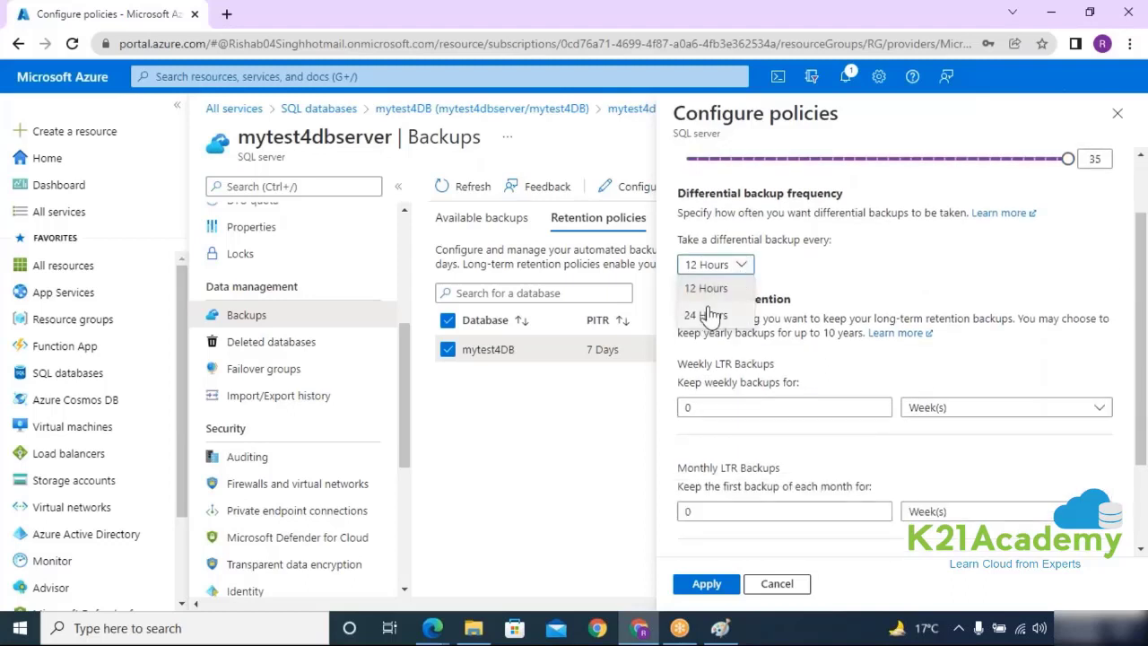
{"action": "left_click", "coordinate": [1002, 265]}
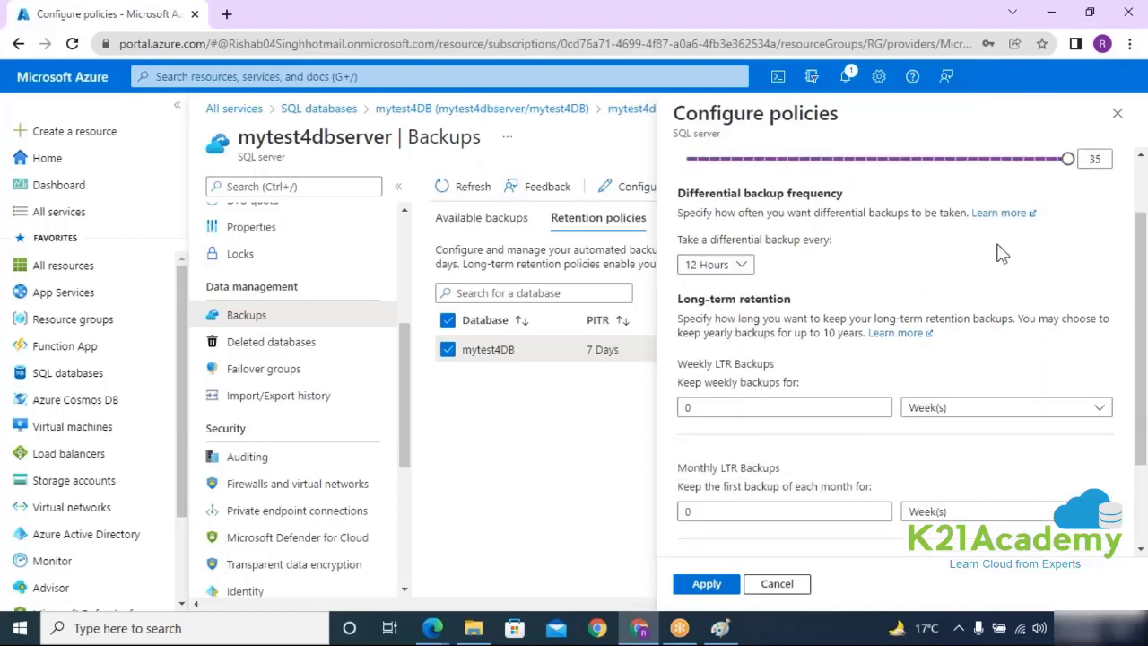
{"action": "scroll", "coordinate": [807, 359], "scroll_direction": "down", "scroll_amount": 1}
{"action": "left_click", "coordinate": [702, 323]}
{"action": "left_click", "coordinate": [706, 428]}
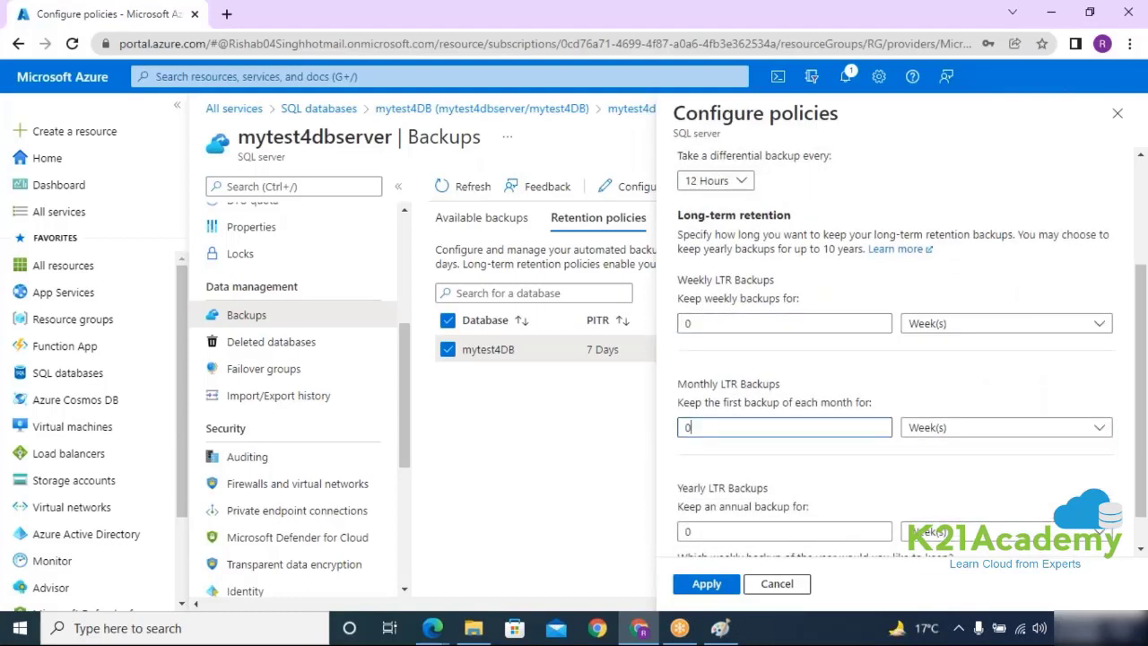
{"action": "scroll", "coordinate": [914, 372], "scroll_direction": "down", "scroll_amount": 1}
{"action": "left_click", "coordinate": [706, 490]}
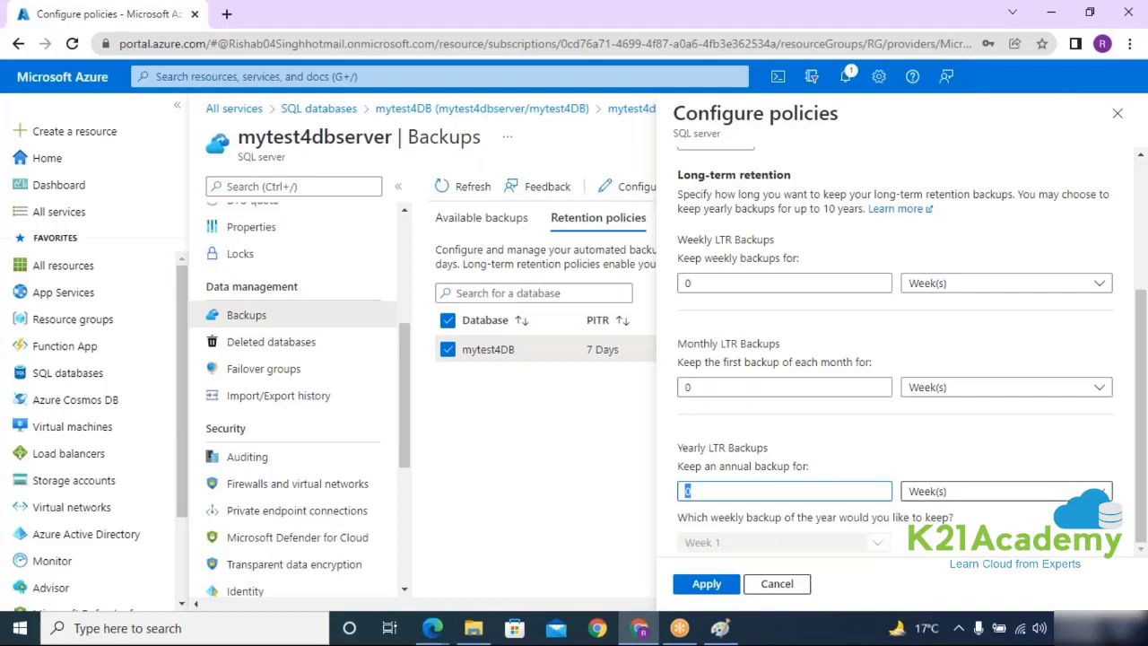
{"action": "left_click", "coordinate": [987, 394]}
{"action": "left_click", "coordinate": [923, 464]}
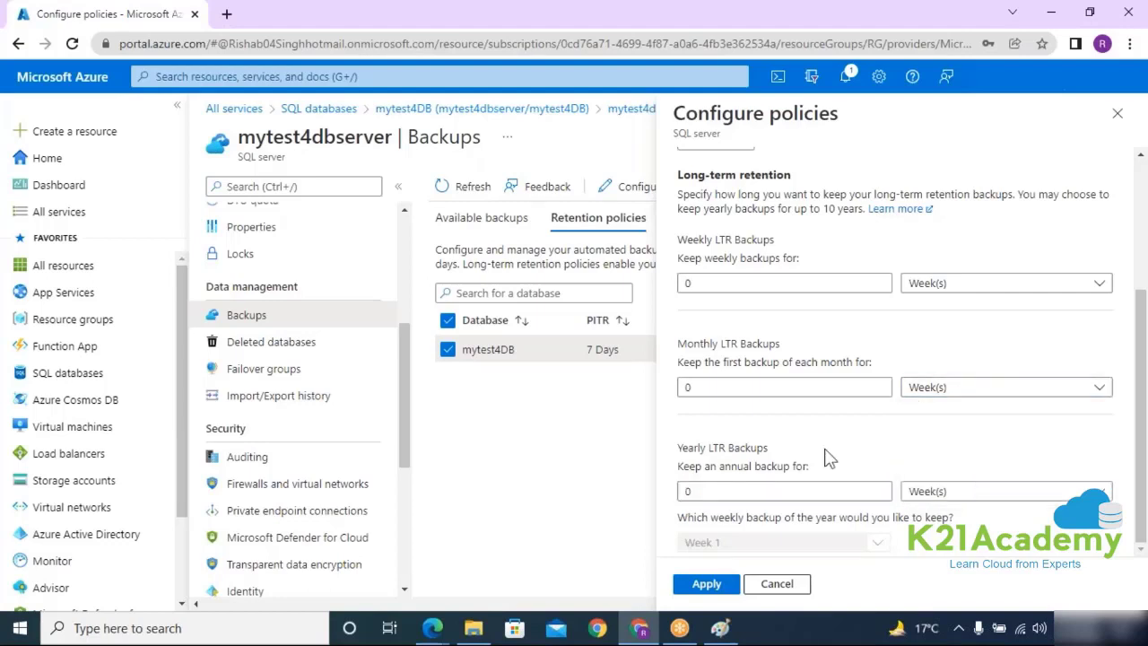
Step: Keep differential frequency at 12 Hours, lower point-in-time retention from 35 days, and close unapplied
{"action": "scroll", "coordinate": [829, 457], "scroll_direction": "up", "scroll_amount": 5}
{"action": "left_click", "coordinate": [717, 348]}
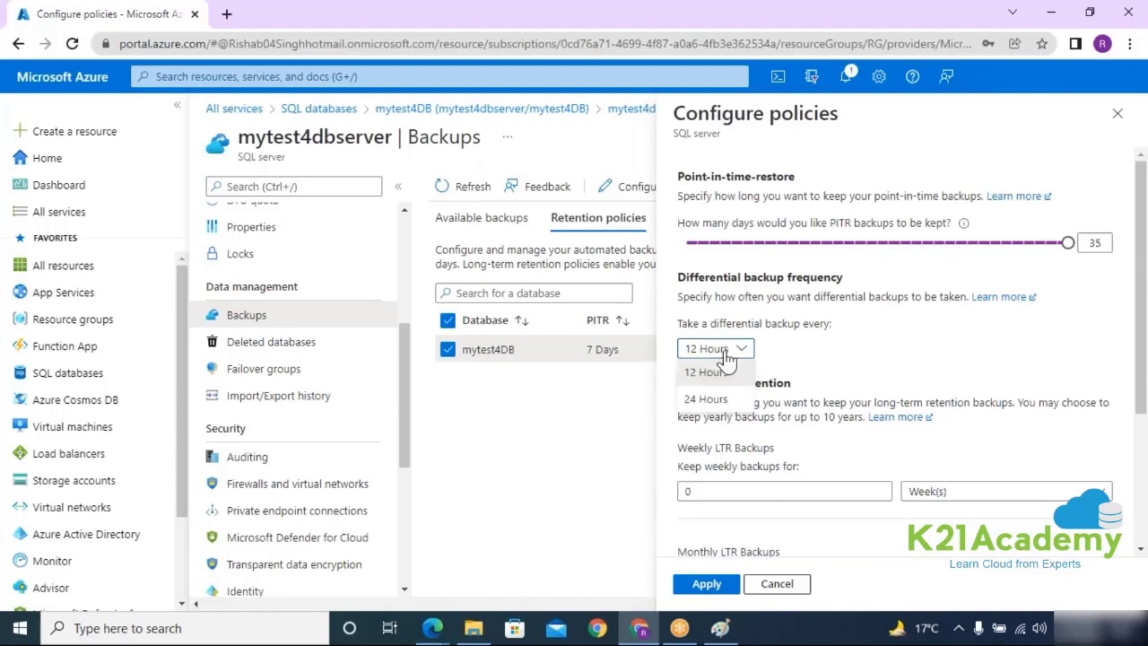
{"action": "left_click", "coordinate": [865, 347]}
{"action": "left_click_drag", "start_coordinate": [1067, 242], "coordinate": [734, 254]}
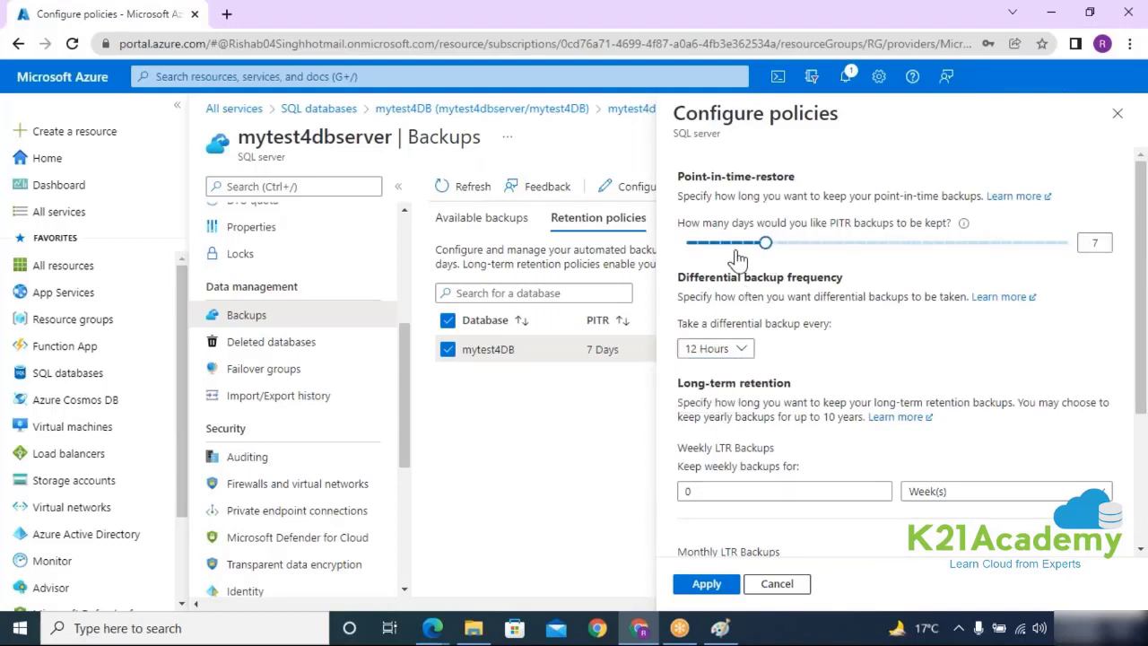
{"action": "left_click", "coordinate": [1117, 113]}
Step: Discard the retention edits, glance at Deleted databases, and view the empty Failover groups page
{"action": "left_click", "coordinate": [656, 138]}
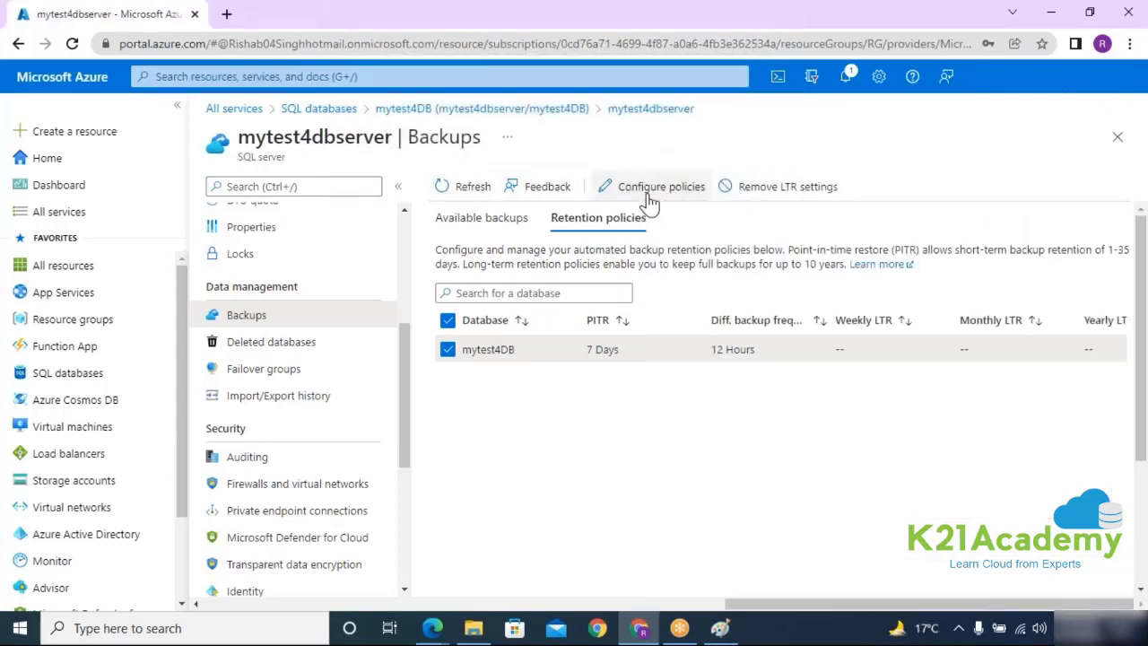
{"action": "left_click", "coordinate": [256, 346]}
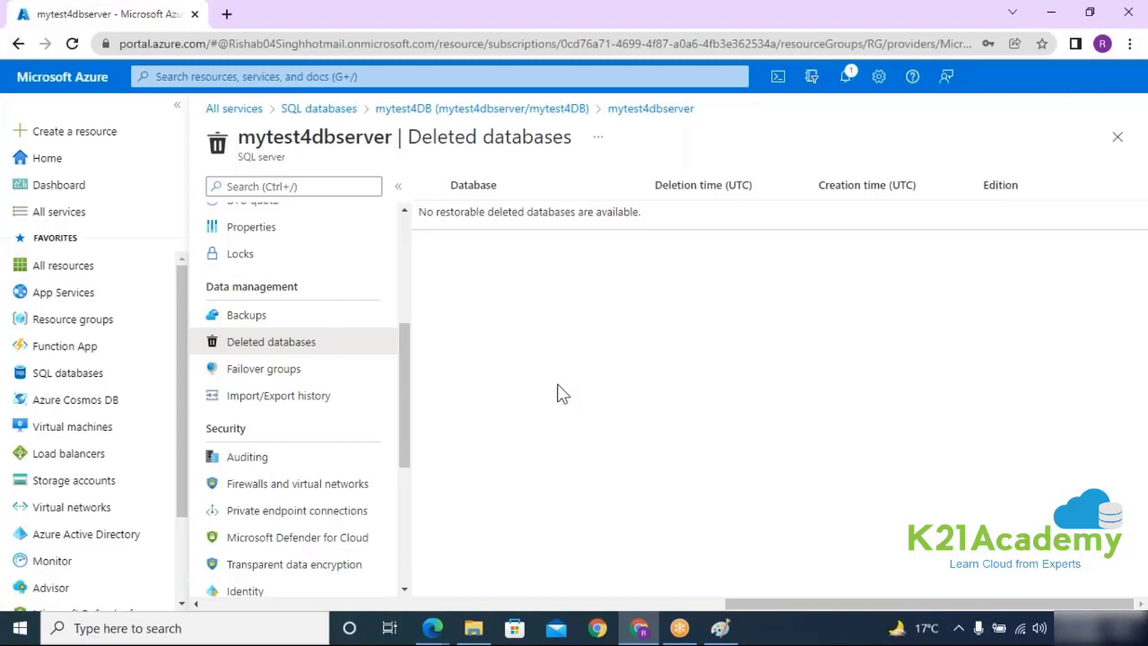
{"action": "left_click", "coordinate": [264, 368]}
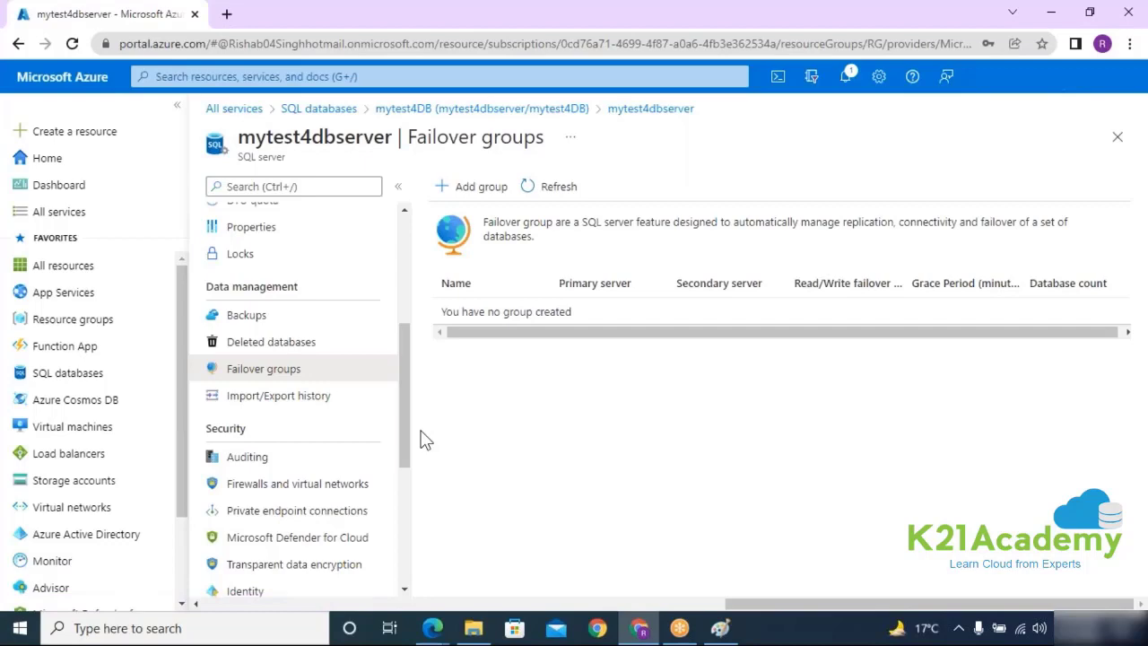
Step: Bring Paint forward and draw the left monitor's rounded screen box and stand
{"action": "left_click", "coordinate": [720, 628]}
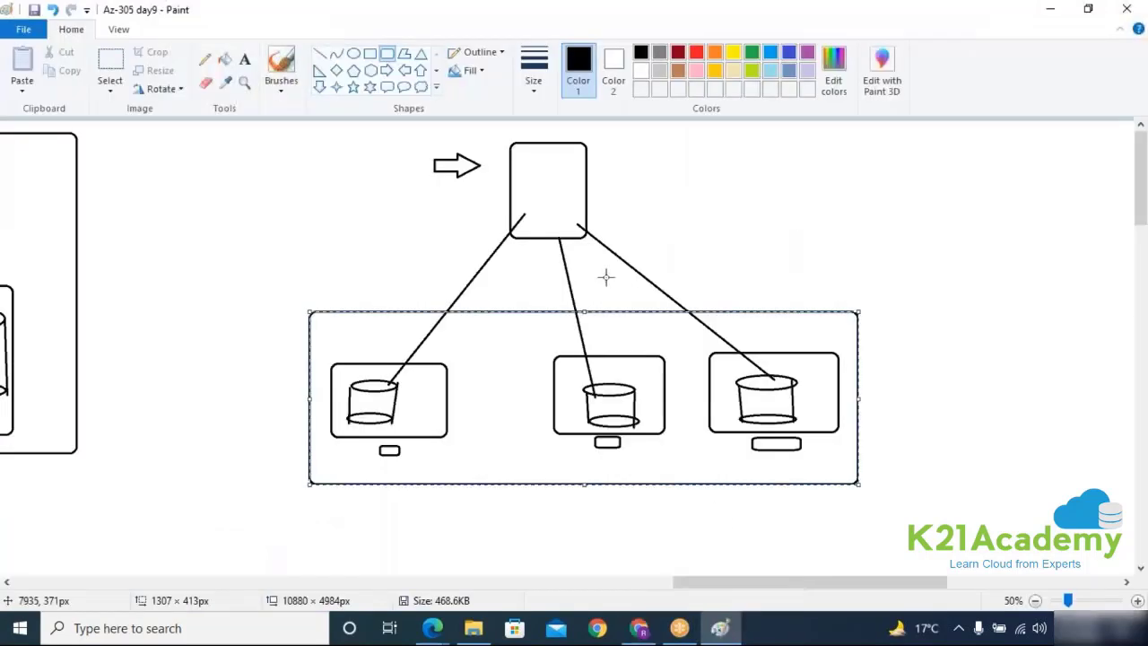
{"action": "scroll", "coordinate": [607, 292], "scroll_direction": "down", "scroll_amount": 5}
{"action": "scroll", "coordinate": [607, 292], "scroll_direction": "up", "scroll_amount": 5}
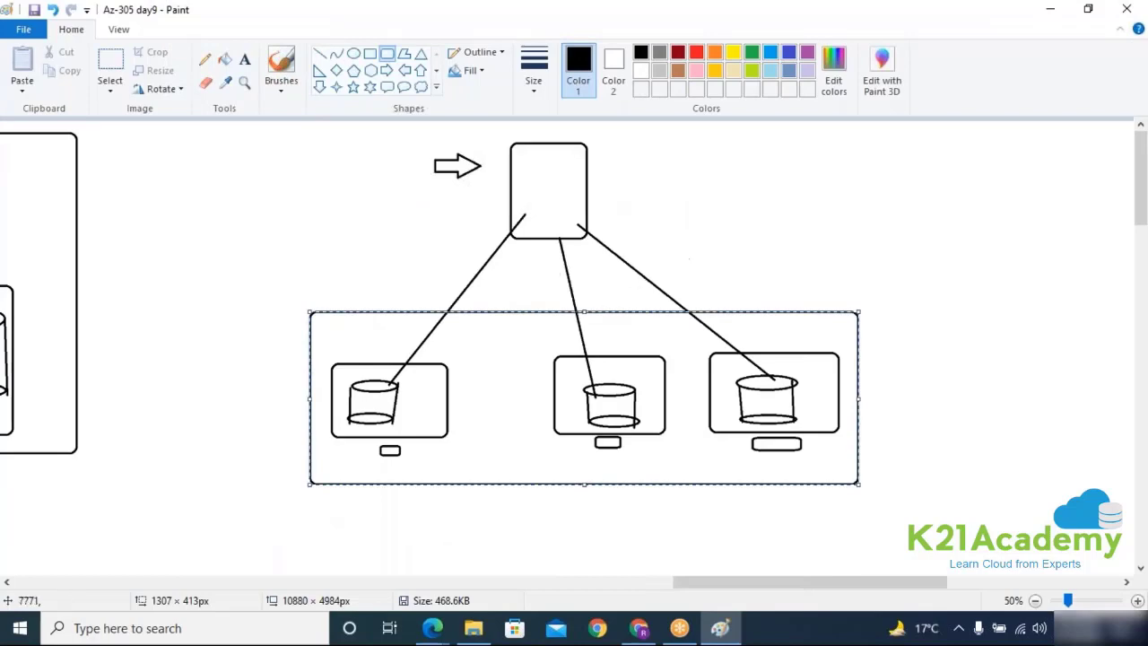
{"action": "left_click_drag", "start_coordinate": [702, 591], "coordinate": [502, 590]}
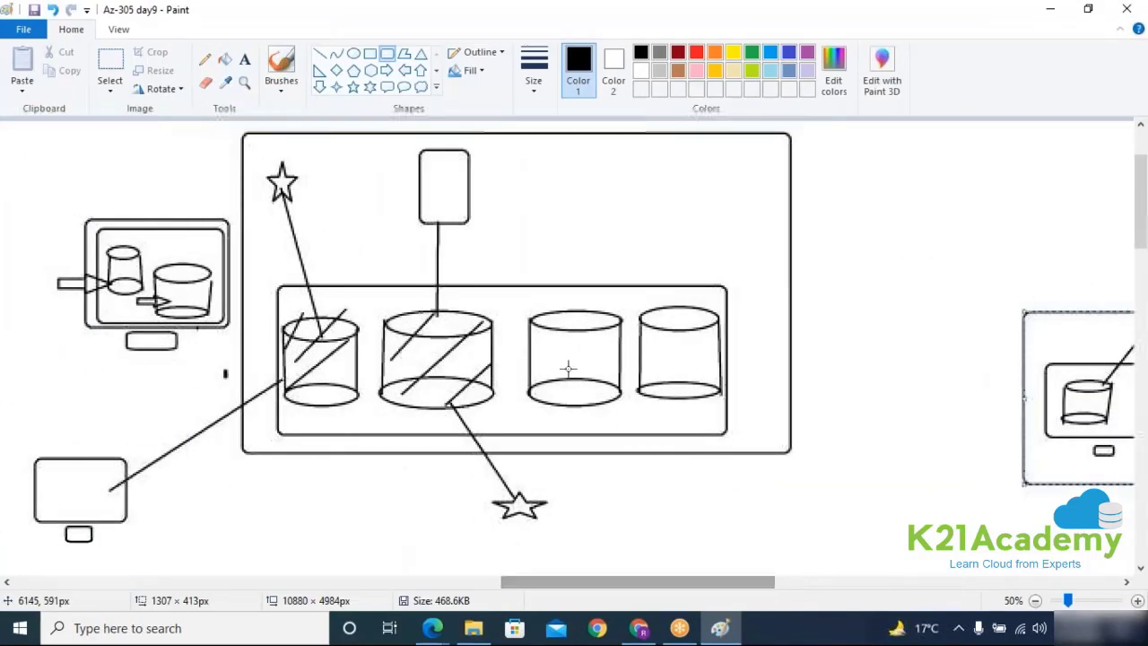
{"action": "scroll", "coordinate": [502, 404], "scroll_direction": "down", "scroll_amount": 5}
{"action": "left_click", "coordinate": [391, 56]}
{"action": "left_click_drag", "start_coordinate": [273, 320], "coordinate": [375, 395]}
{"action": "left_click_drag", "start_coordinate": [304, 400], "coordinate": [337, 413]}
Step: Draw a database cylinder inside the left monitor and a curve leading rightward
{"action": "left_click", "coordinate": [353, 52]}
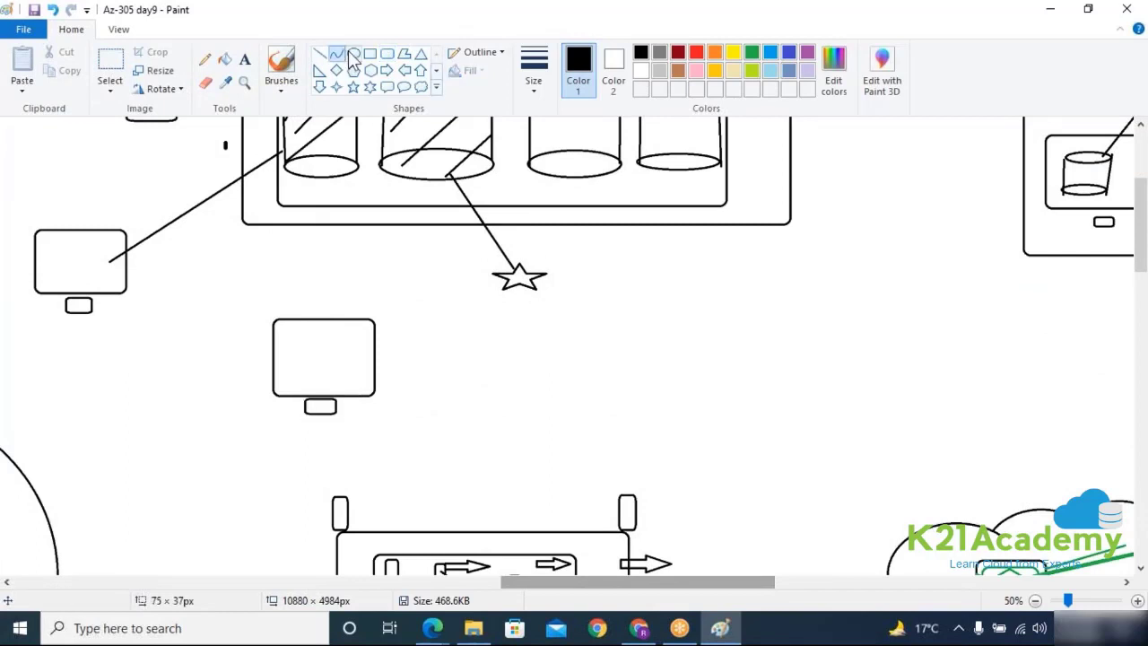
{"action": "mouse_move", "coordinate": [315, 349]}
{"action": "left_mouse_down"}
{"action": "mouse_move", "coordinate": [364, 361]}
{"action": "mouse_move", "coordinate": [366, 395]}
{"action": "left_mouse_up"}
{"action": "left_click", "coordinate": [320, 54]}
{"action": "left_click_drag", "start_coordinate": [310, 356], "coordinate": [311, 391]}
{"action": "mouse_move", "coordinate": [365, 356]}
{"action": "left_mouse_down"}
{"action": "mouse_move", "coordinate": [364, 393]}
{"action": "mouse_move", "coordinate": [854, 343]}
{"action": "mouse_move", "coordinate": [919, 374]}
{"action": "mouse_move", "coordinate": [862, 384]}
{"action": "mouse_move", "coordinate": [896, 399]}
{"action": "left_mouse_up"}
{"action": "left_click", "coordinate": [336, 53]}
{"action": "left_click", "coordinate": [681, 264]}
{"action": "left_click", "coordinate": [736, 412]}
Step: Draw the database cylinder inside the right monitor, redoing one misplaced side line
{"action": "left_click", "coordinate": [387, 53]}
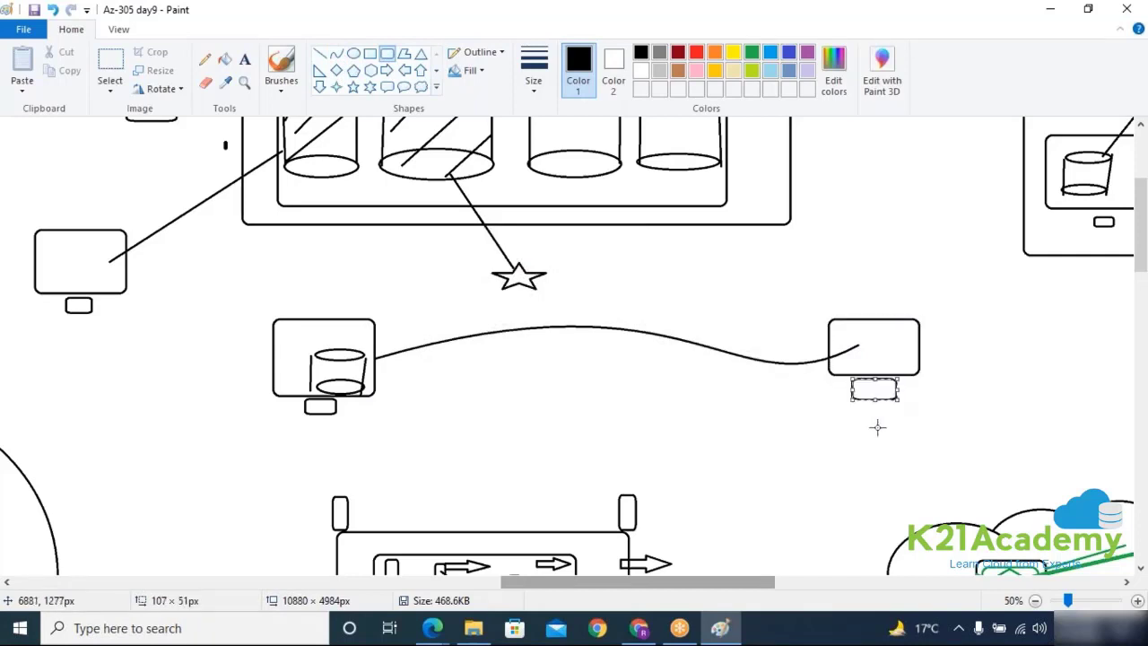
{"action": "left_click", "coordinate": [354, 53]}
{"action": "mouse_move", "coordinate": [874, 332]}
{"action": "left_mouse_down"}
{"action": "mouse_move", "coordinate": [915, 338]}
{"action": "mouse_move", "coordinate": [888, 363]}
{"action": "mouse_move", "coordinate": [916, 373]}
{"action": "left_mouse_up"}
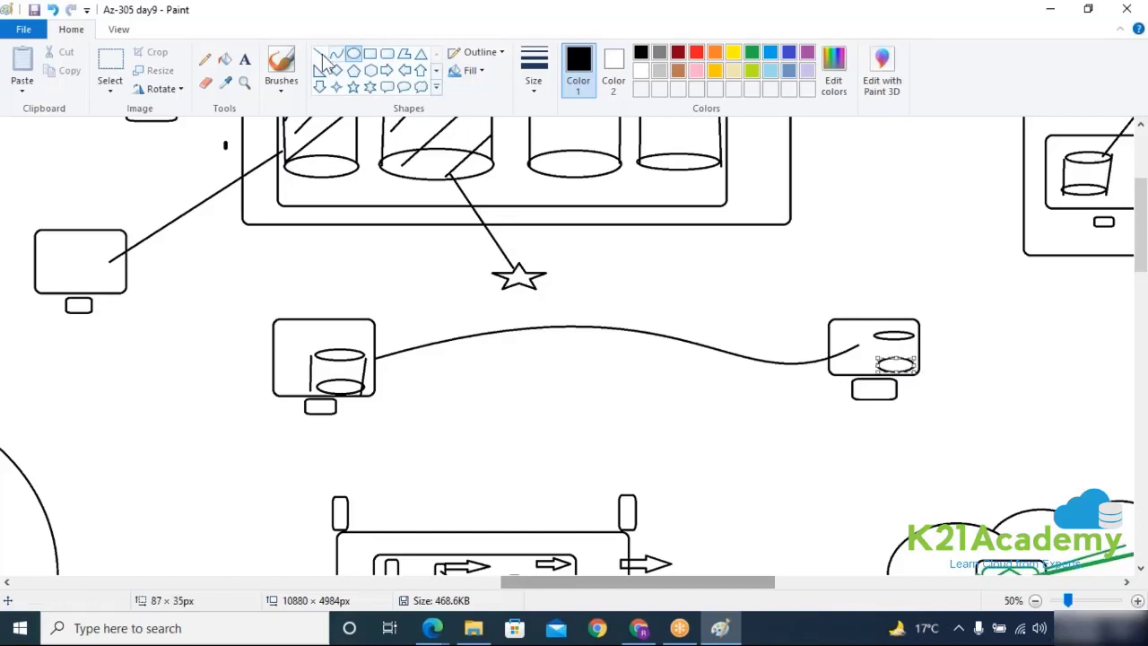
{"action": "left_click", "coordinate": [319, 56]}
{"action": "left_click_drag", "start_coordinate": [875, 334], "coordinate": [875, 368]}
{"action": "key", "text": "ctrl+z"}
{"action": "left_click", "coordinate": [321, 55]}
{"action": "left_click_drag", "start_coordinate": [913, 335], "coordinate": [915, 368]}
{"action": "left_click", "coordinate": [384, 365]}
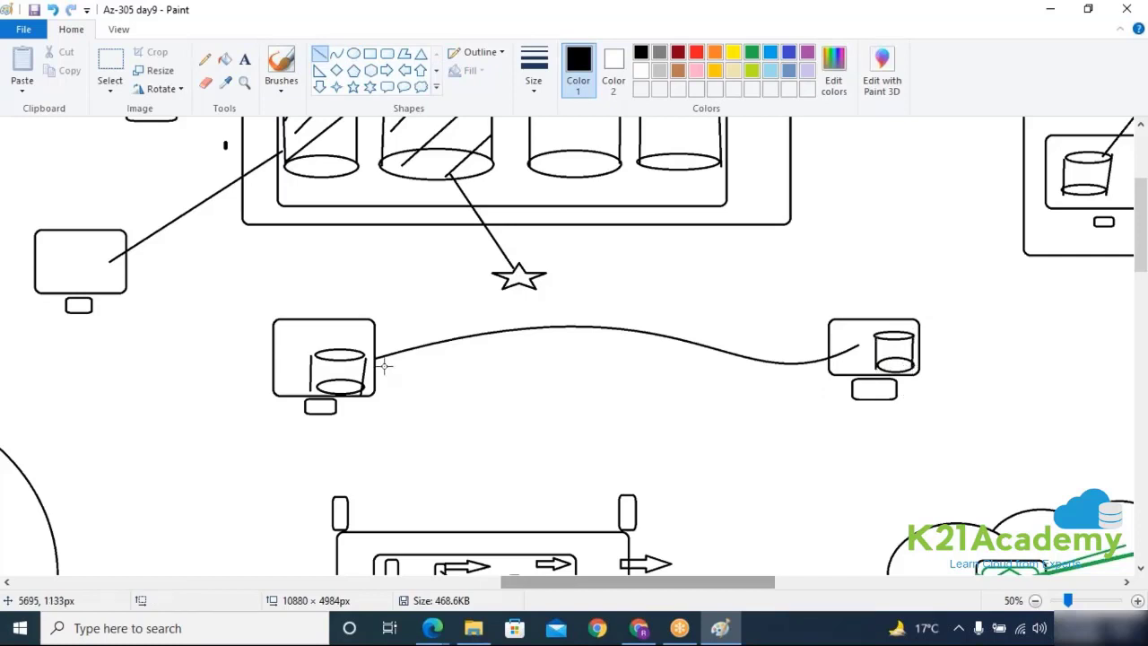
Step: Add right arrows pointing into the left and right monitors
{"action": "left_click", "coordinate": [386, 70]}
{"action": "left_click_drag", "start_coordinate": [263, 367], "coordinate": [301, 383]}
{"action": "left_click_drag", "start_coordinate": [212, 338], "coordinate": [269, 351]}
{"action": "left_click_drag", "start_coordinate": [726, 339], "coordinate": [868, 374]}
{"action": "left_click", "coordinate": [858, 427]}
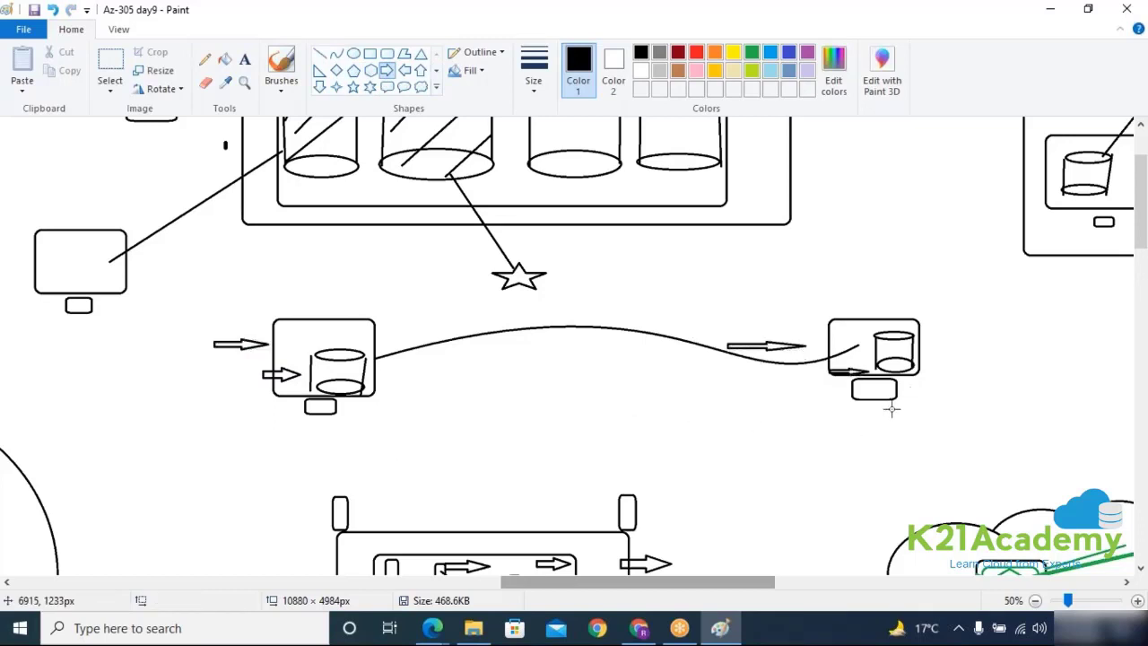
{"action": "scroll", "coordinate": [773, 405], "scroll_direction": "up", "scroll_amount": 3}
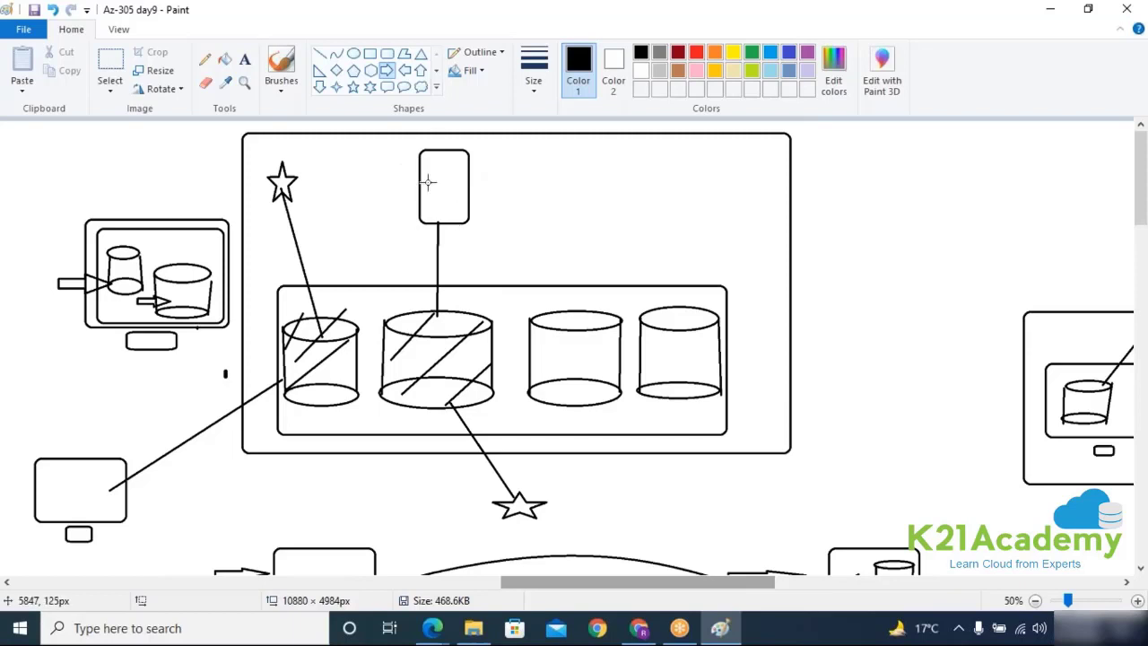
{"action": "left_click_drag", "start_coordinate": [542, 587], "coordinate": [843, 582]}
Step: Draw a server box linked to a database cylinder and circle them with an oval
{"action": "left_click", "coordinate": [387, 53]}
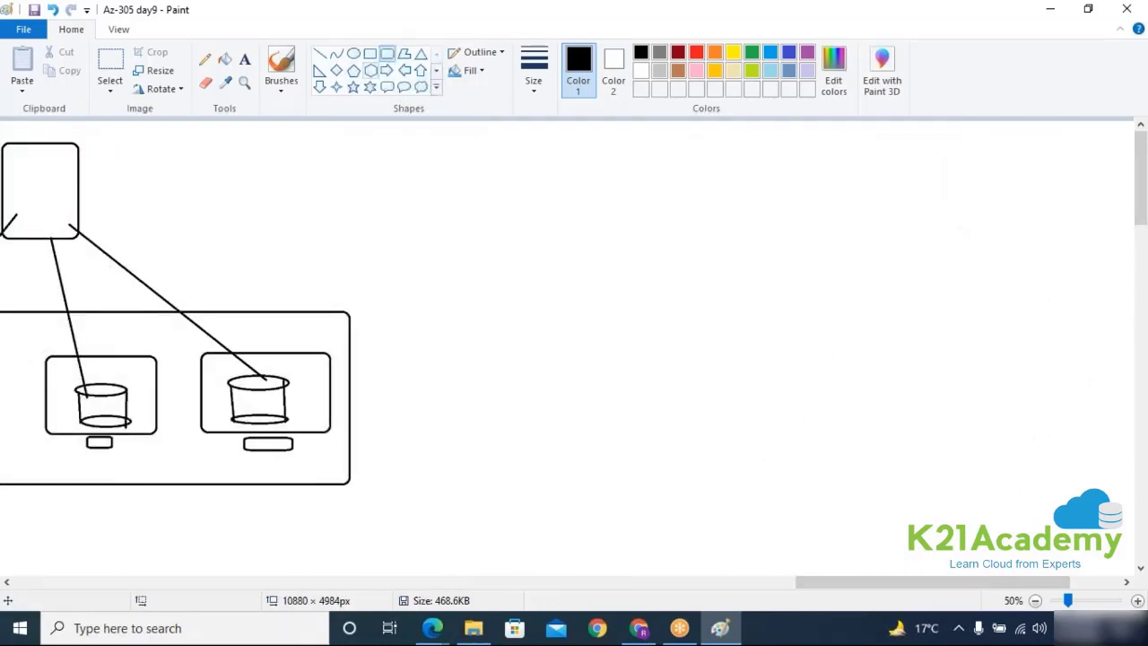
{"action": "left_click_drag", "start_coordinate": [586, 157], "coordinate": [667, 268]}
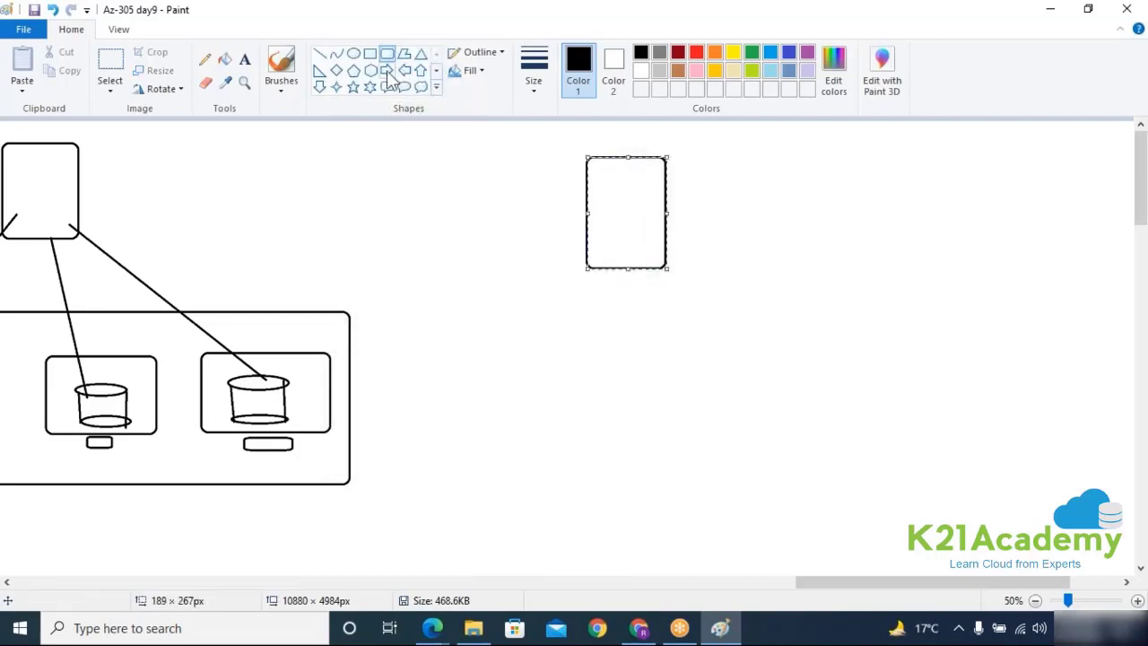
{"action": "left_click", "coordinate": [353, 53]}
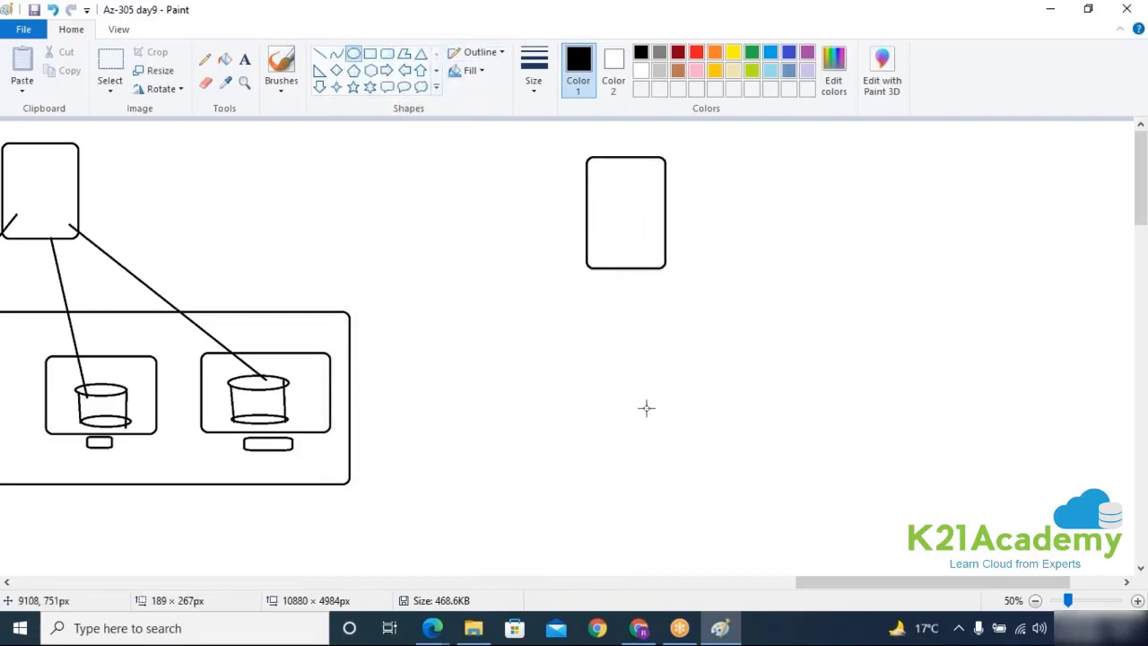
{"action": "left_click_drag", "start_coordinate": [564, 328], "coordinate": [679, 348]}
{"action": "left_click_drag", "start_coordinate": [561, 402], "coordinate": [688, 423]}
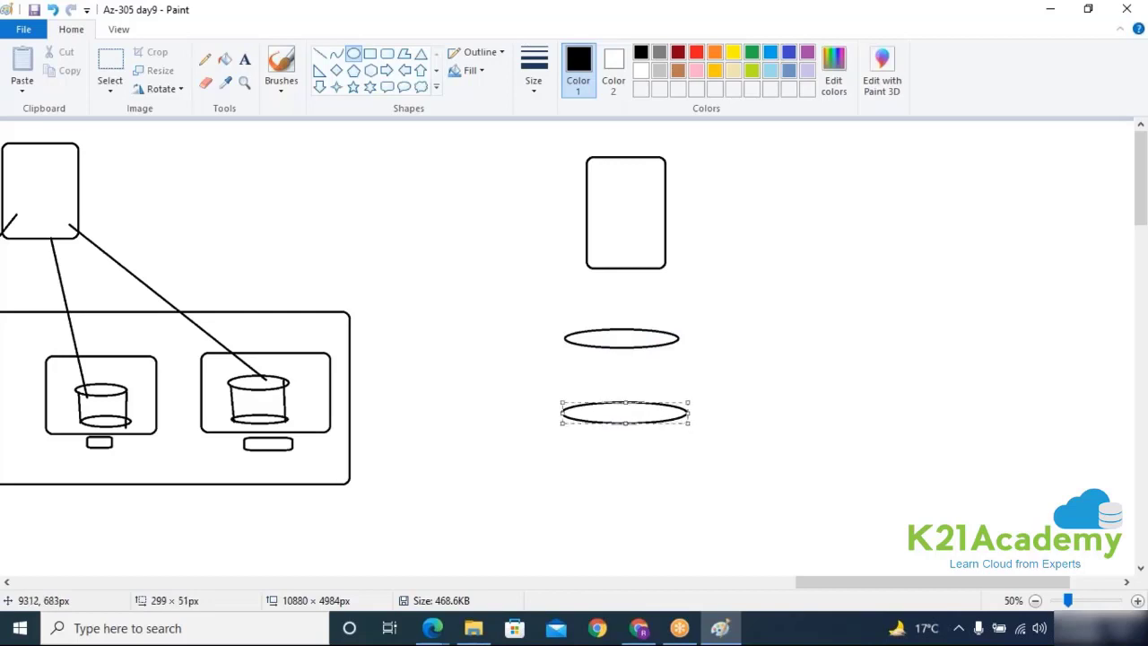
{"action": "left_click", "coordinate": [319, 52]}
{"action": "left_click_drag", "start_coordinate": [565, 338], "coordinate": [561, 415]}
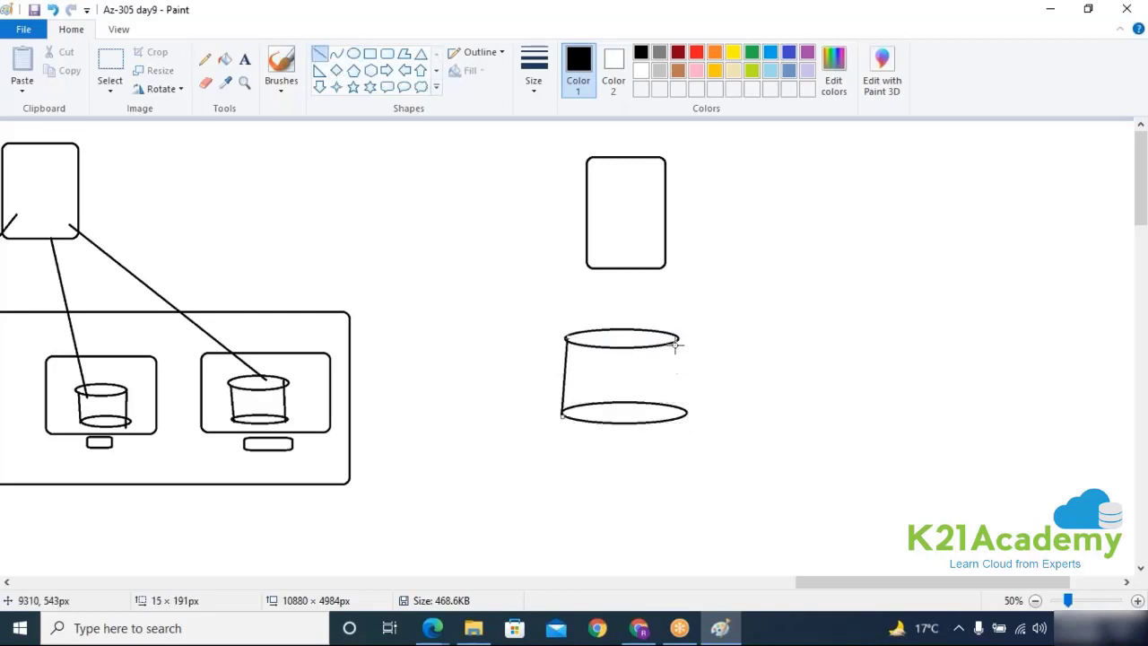
{"action": "left_click_drag", "start_coordinate": [678, 341], "coordinate": [680, 414]}
{"action": "left_click_drag", "start_coordinate": [617, 270], "coordinate": [620, 343]}
{"action": "left_click", "coordinate": [353, 53]}
{"action": "mouse_move", "coordinate": [446, 131]}
{"action": "left_mouse_down"}
{"action": "mouse_move", "coordinate": [481, 149]}
{"action": "mouse_move", "coordinate": [785, 454]}
{"action": "left_mouse_up"}
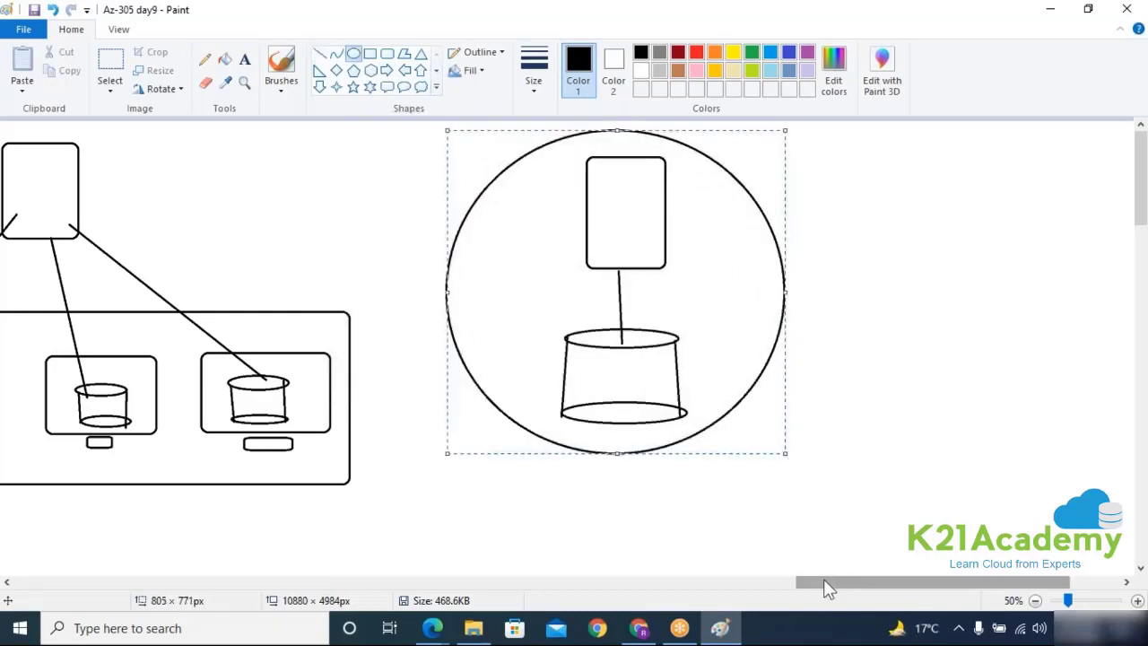
{"action": "left_click_drag", "start_coordinate": [823, 583], "coordinate": [873, 583]}
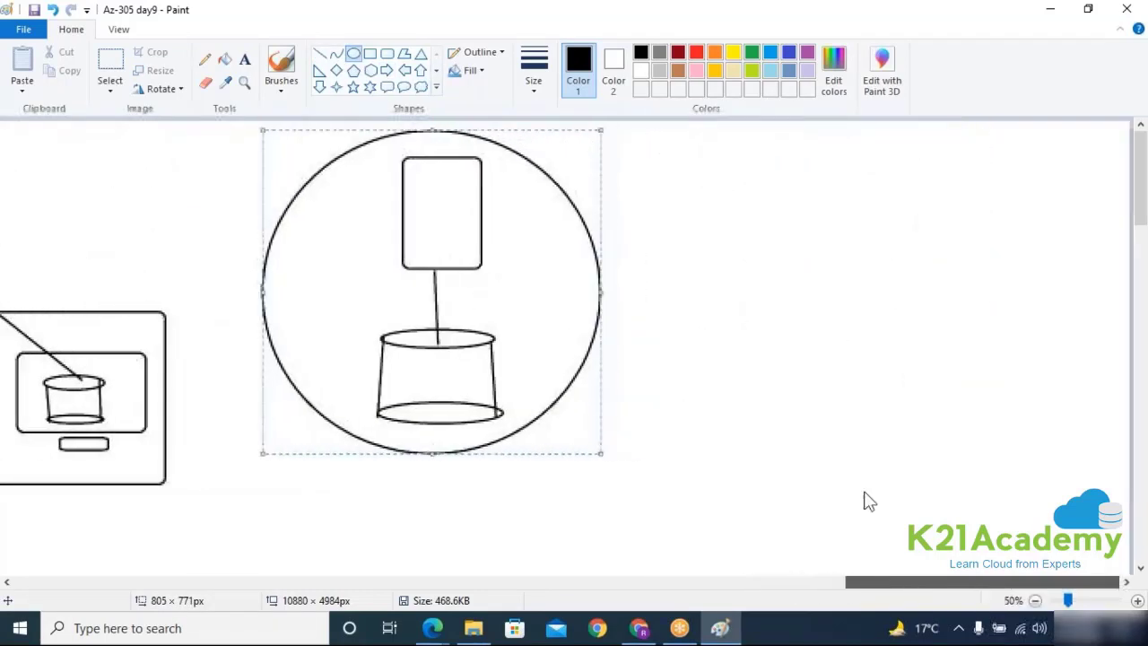
Step: Draw a second server box to the right, connected to its own cylinder
{"action": "left_click", "coordinate": [386, 53]}
{"action": "mouse_move", "coordinate": [759, 124]}
{"action": "left_mouse_down"}
{"action": "mouse_move", "coordinate": [840, 256]}
{"action": "mouse_move", "coordinate": [850, 249]}
{"action": "left_mouse_up"}
{"action": "left_click", "coordinate": [353, 53]}
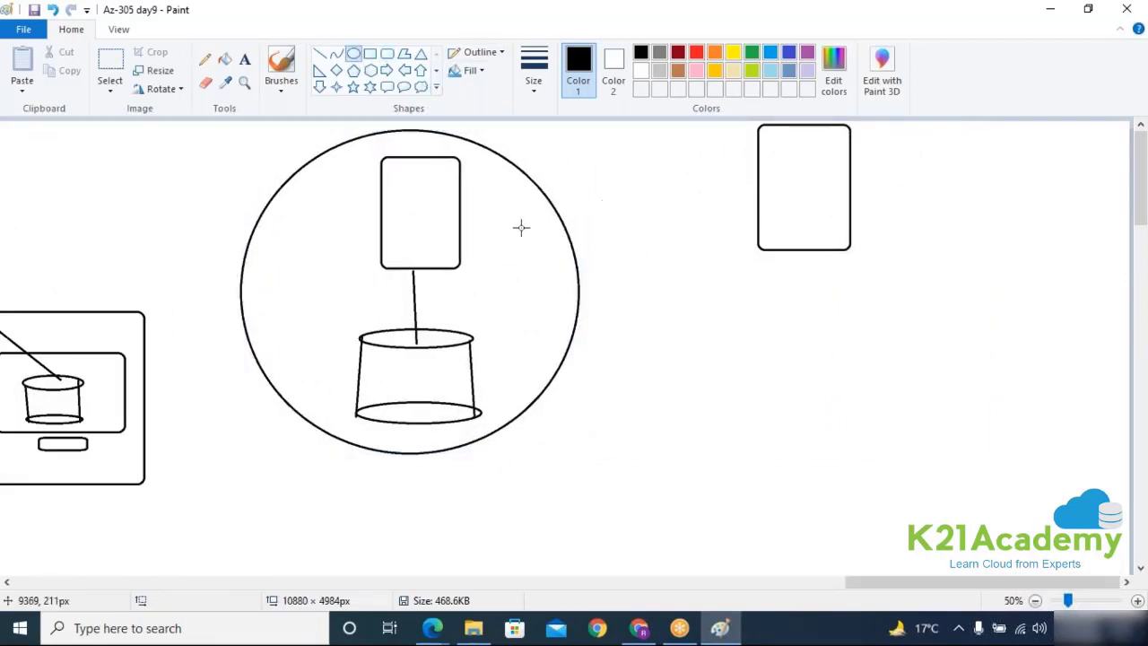
{"action": "left_click_drag", "start_coordinate": [740, 330], "coordinate": [875, 355]}
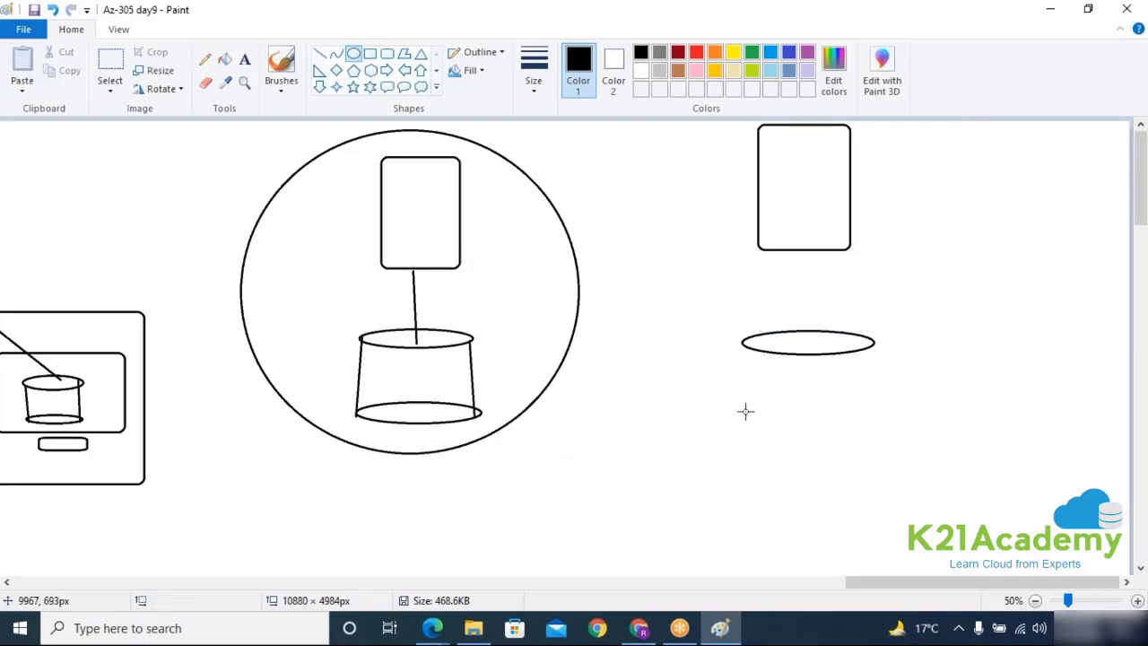
{"action": "left_click_drag", "start_coordinate": [745, 411], "coordinate": [889, 432]}
{"action": "left_click", "coordinate": [319, 53]}
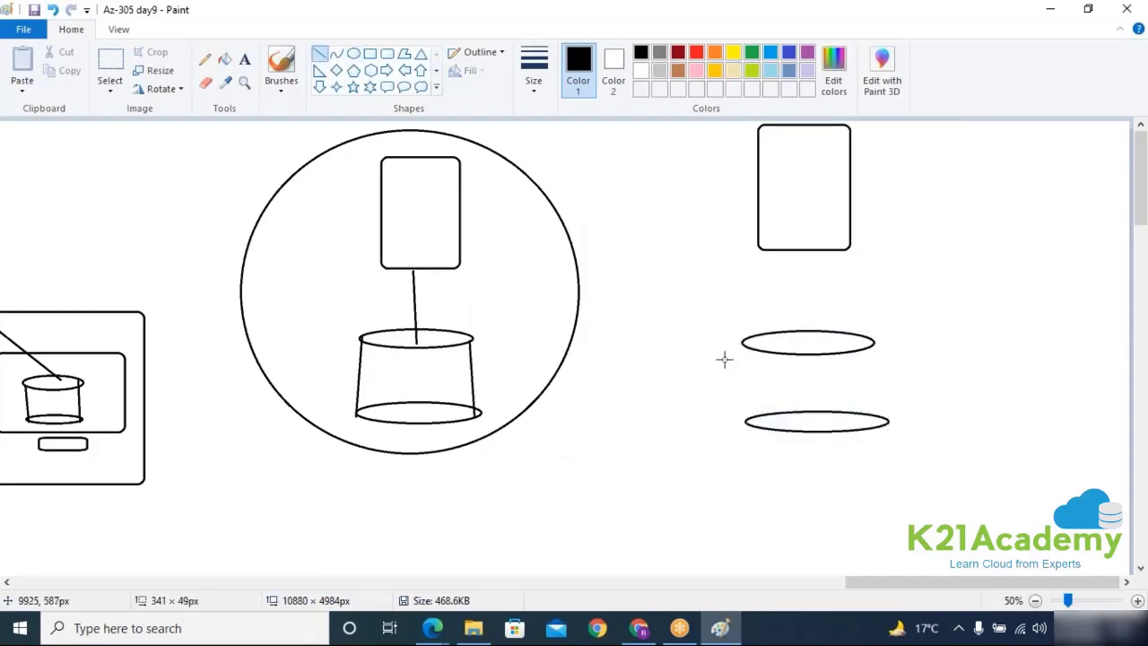
{"action": "left_click_drag", "start_coordinate": [743, 342], "coordinate": [744, 429]}
{"action": "left_click_drag", "start_coordinate": [875, 346], "coordinate": [878, 418]}
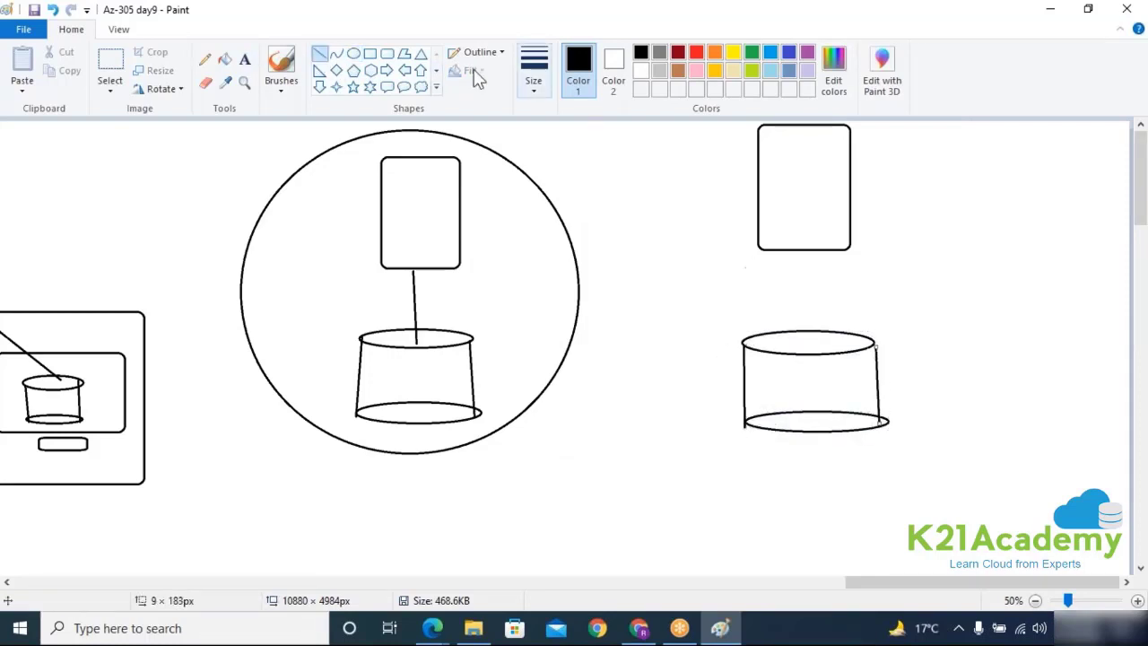
{"action": "left_click_drag", "start_coordinate": [797, 240], "coordinate": [798, 347]}
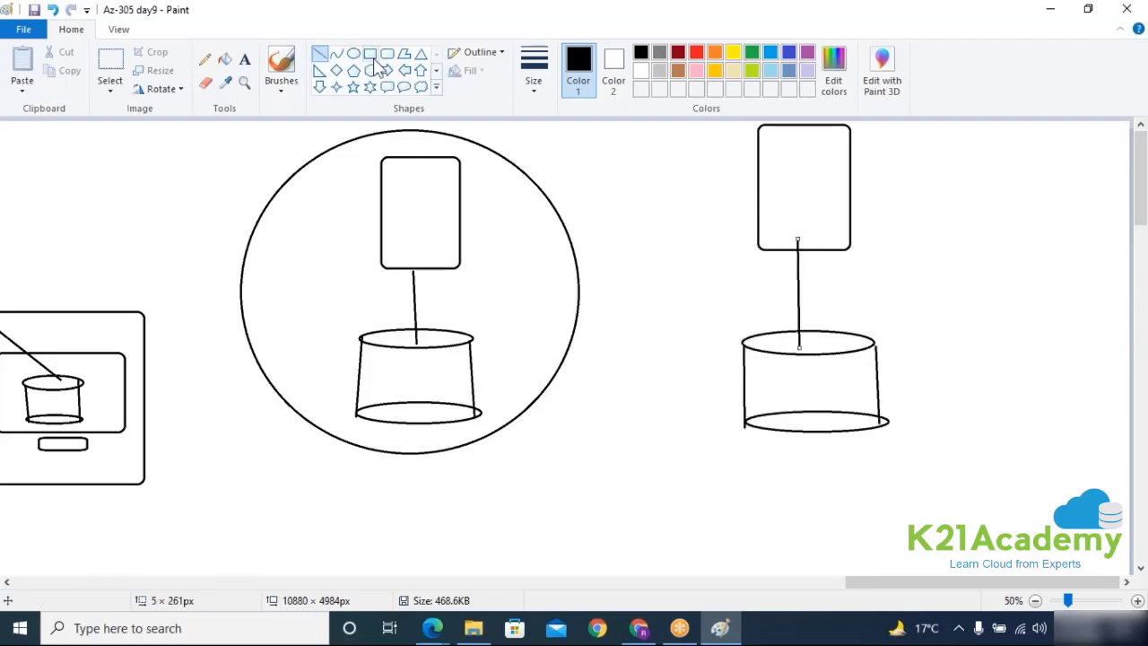
Step: Join the two server boxes and the two cylinders with S-shaped curves
{"action": "left_click", "coordinate": [338, 55]}
{"action": "mouse_move", "coordinate": [440, 210]}
{"action": "left_mouse_down"}
{"action": "mouse_move", "coordinate": [494, 187]}
{"action": "mouse_move", "coordinate": [783, 200]}
{"action": "left_mouse_up"}
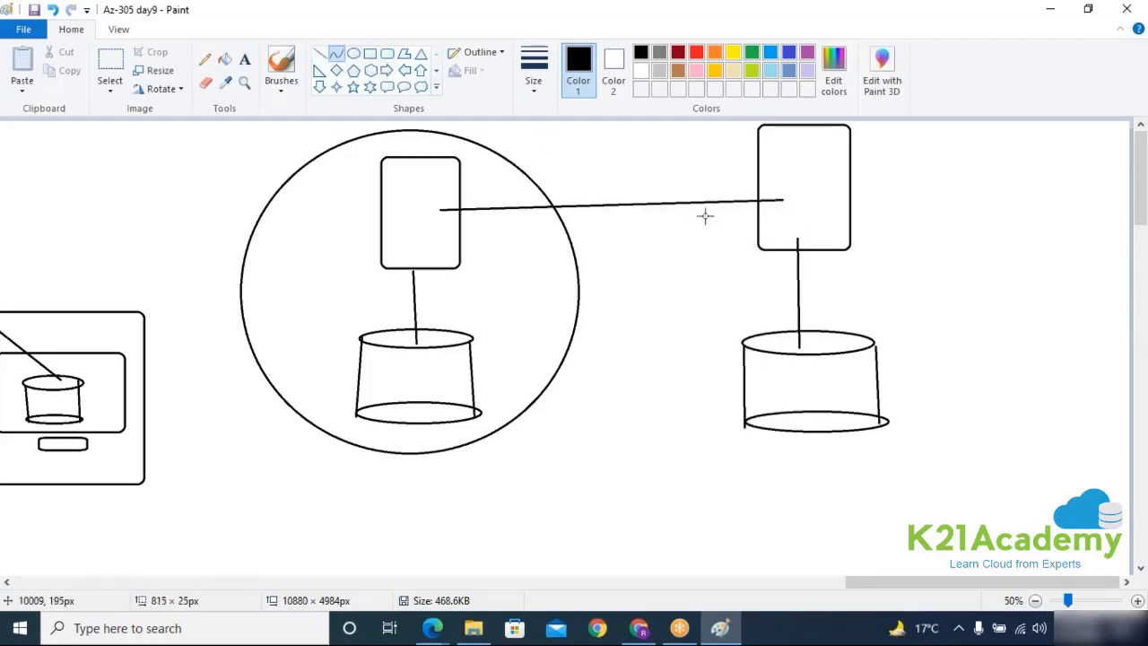
{"action": "left_click_drag", "start_coordinate": [625, 217], "coordinate": [632, 137]}
{"action": "left_click", "coordinate": [655, 215]}
{"action": "left_click", "coordinate": [658, 273]}
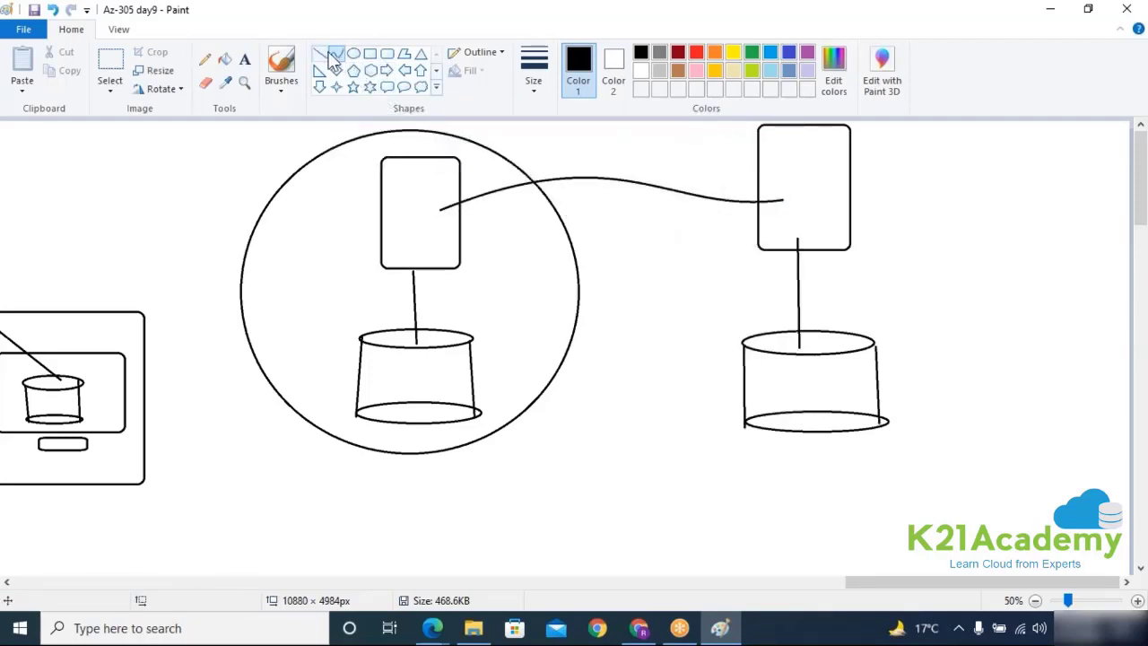
{"action": "mouse_move", "coordinate": [431, 360]}
{"action": "left_mouse_down"}
{"action": "mouse_move", "coordinate": [743, 358]}
{"action": "mouse_move", "coordinate": [767, 370]}
{"action": "left_mouse_up"}
{"action": "left_click", "coordinate": [589, 265]}
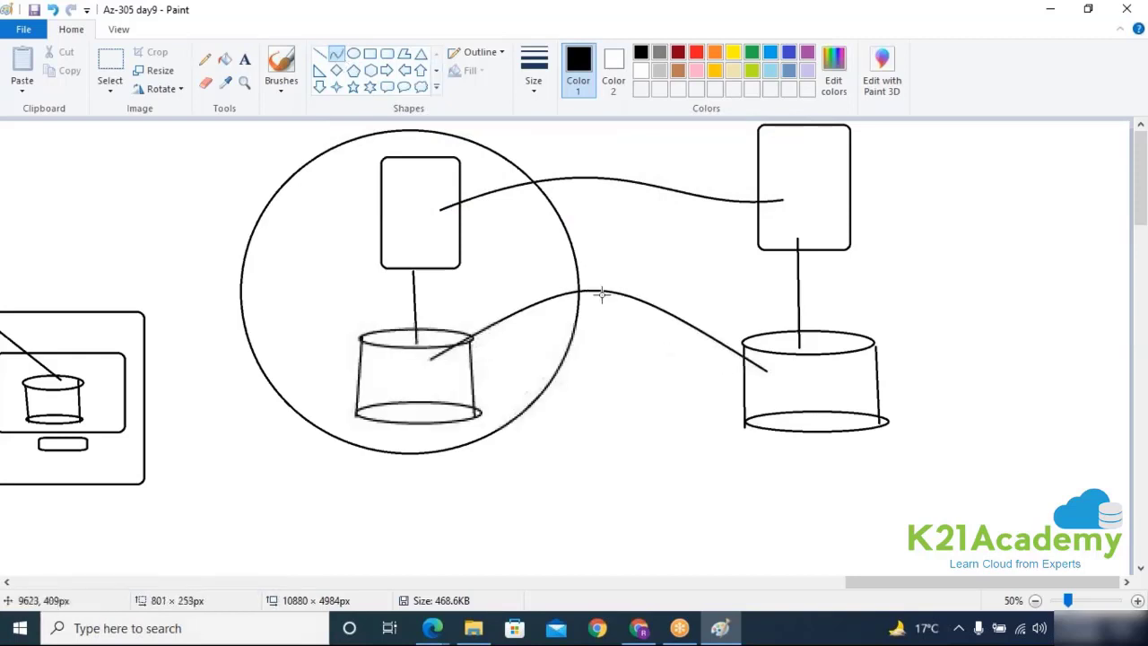
{"action": "left_click", "coordinate": [618, 354]}
{"action": "left_click", "coordinate": [815, 226]}
Step: Draw and undo an oval around the right server, then minimize Paint to show Azure
{"action": "left_click", "coordinate": [353, 54]}
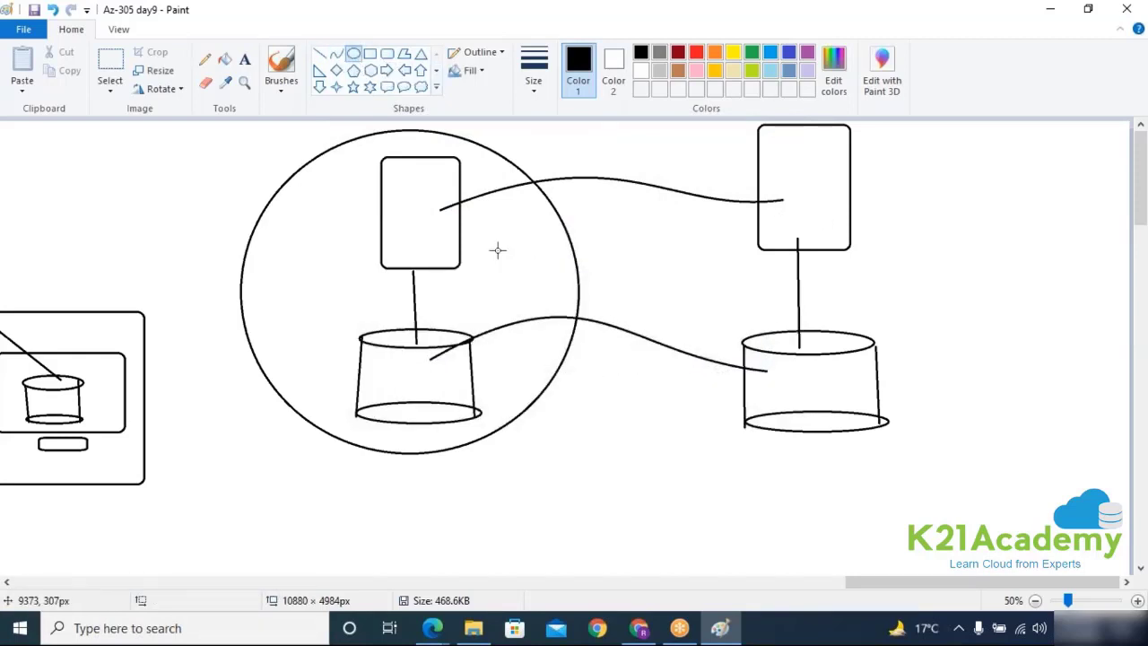
{"action": "left_click_drag", "start_coordinate": [698, 124], "coordinate": [976, 446]}
{"action": "key", "text": "ctrl+z"}
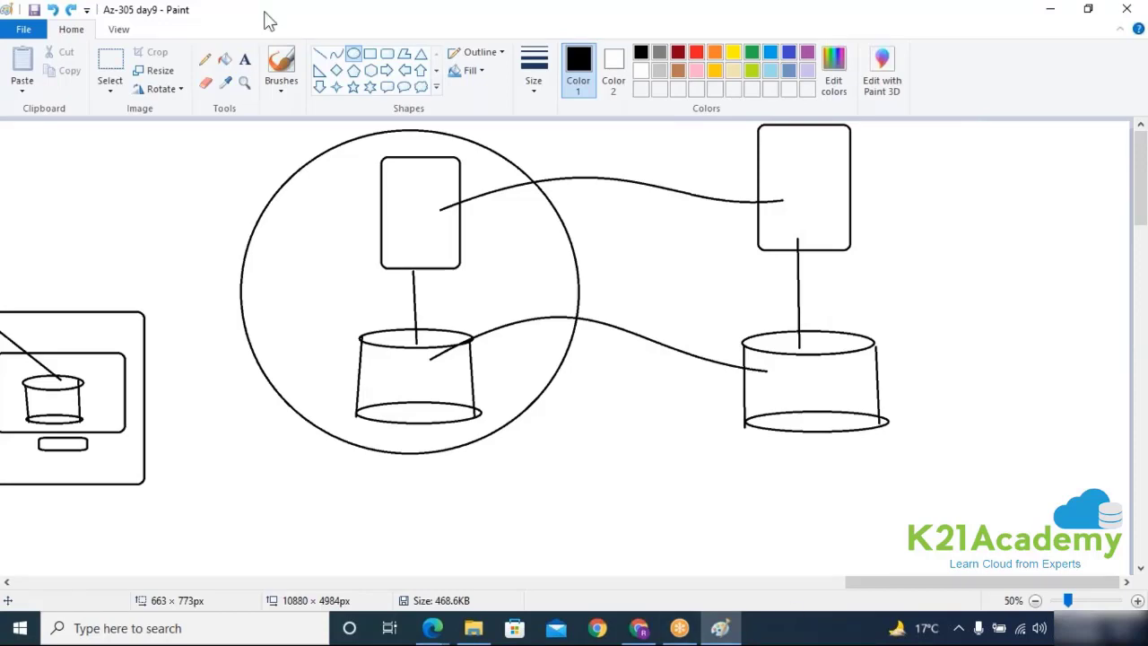
{"action": "left_click_drag", "start_coordinate": [271, 11], "coordinate": [274, 95]}
{"action": "left_click", "coordinate": [812, 97]}
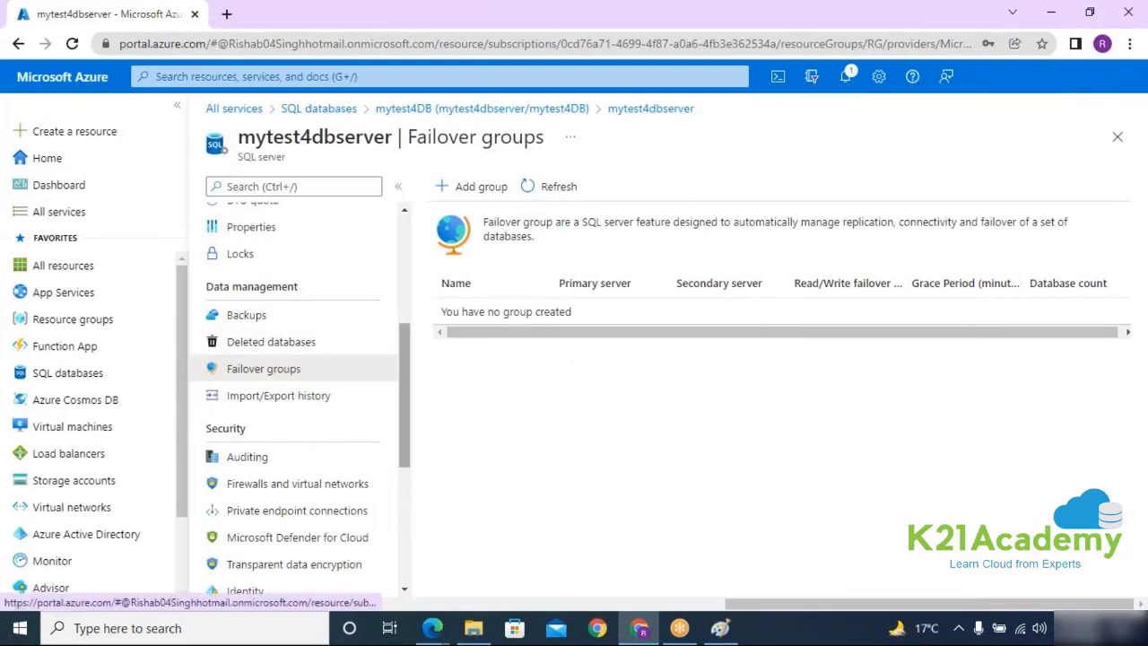
Step: Add a failover group named mytest4failovergroup and choose Create new for its server
{"action": "left_click", "coordinate": [500, 195]}
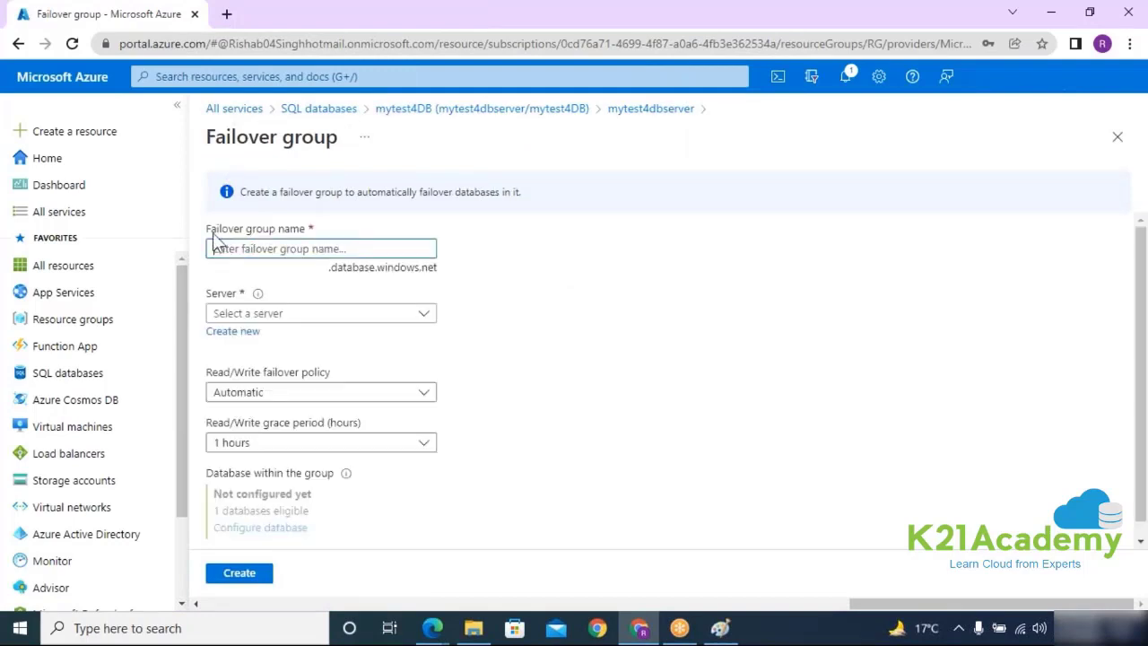
{"action": "left_click", "coordinate": [217, 248]}
{"action": "type", "text": "mytest4failovergroup"}
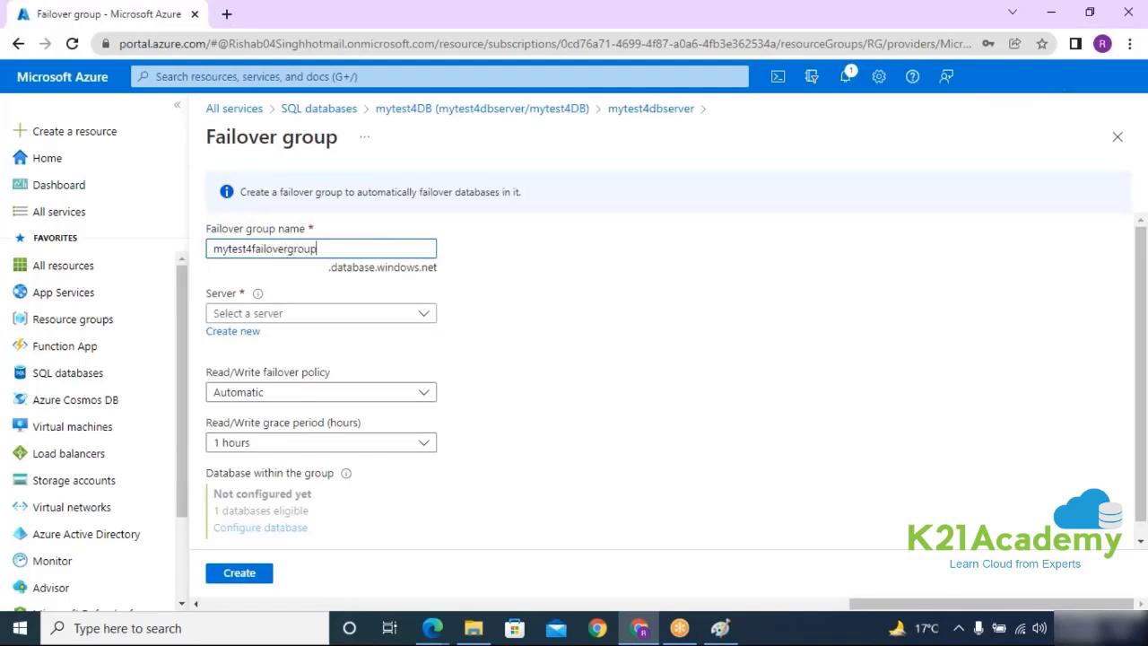
{"action": "left_click_drag", "start_coordinate": [338, 246], "coordinate": [185, 251]}
{"action": "key", "text": "ctrl+c"}
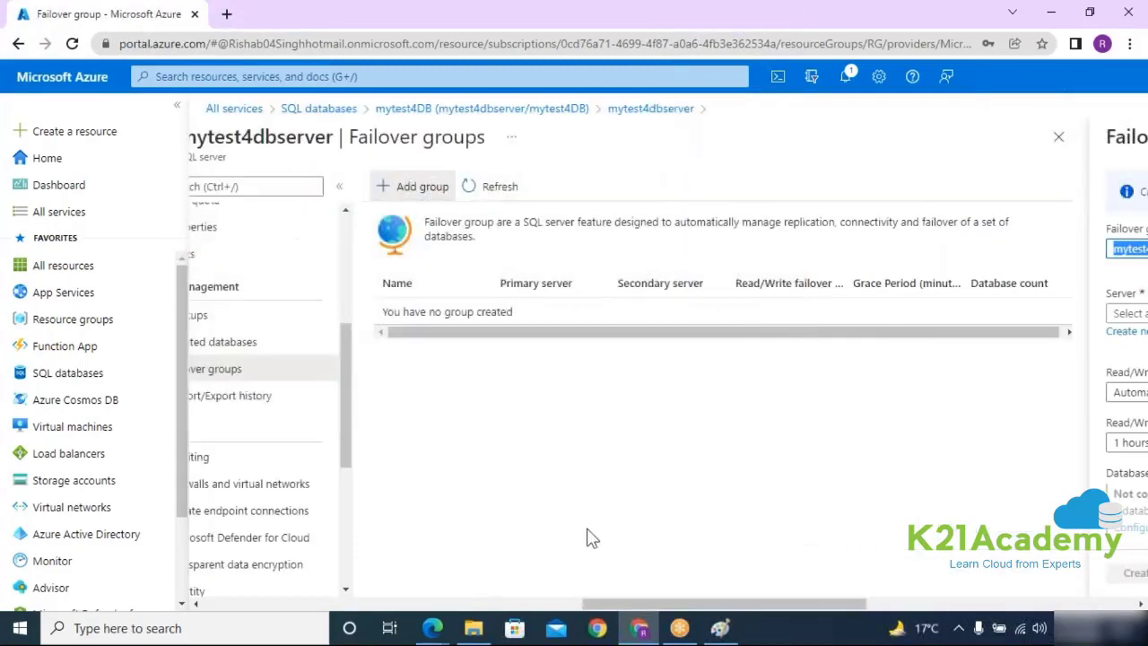
{"action": "left_click_drag", "start_coordinate": [803, 597], "coordinate": [1042, 605]}
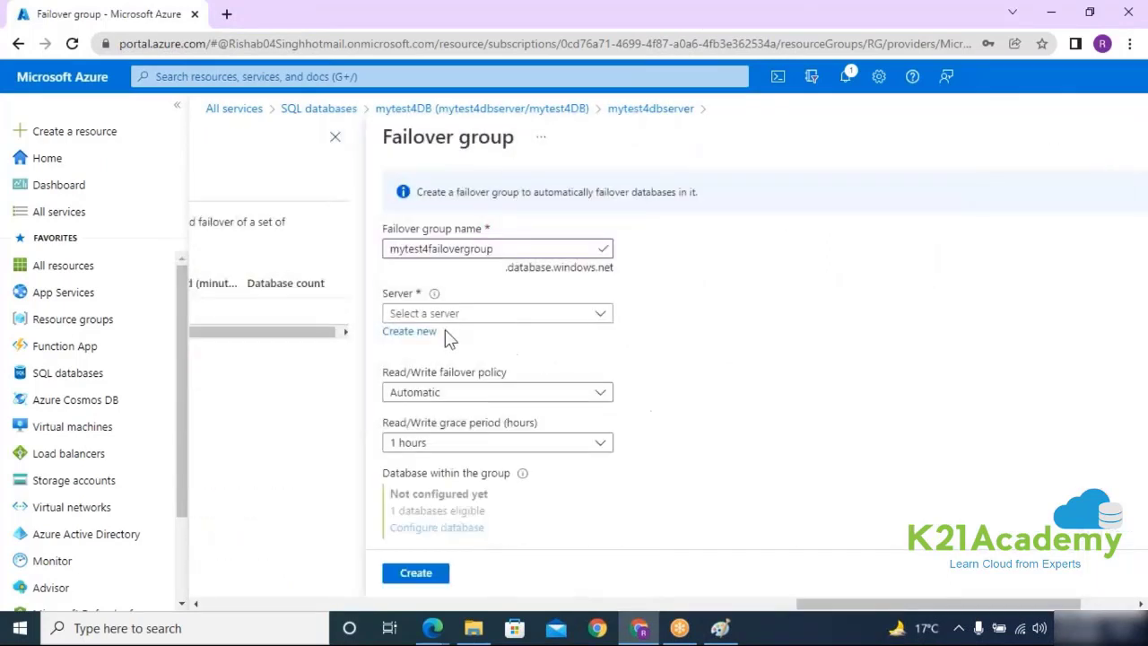
{"action": "left_click", "coordinate": [409, 332]}
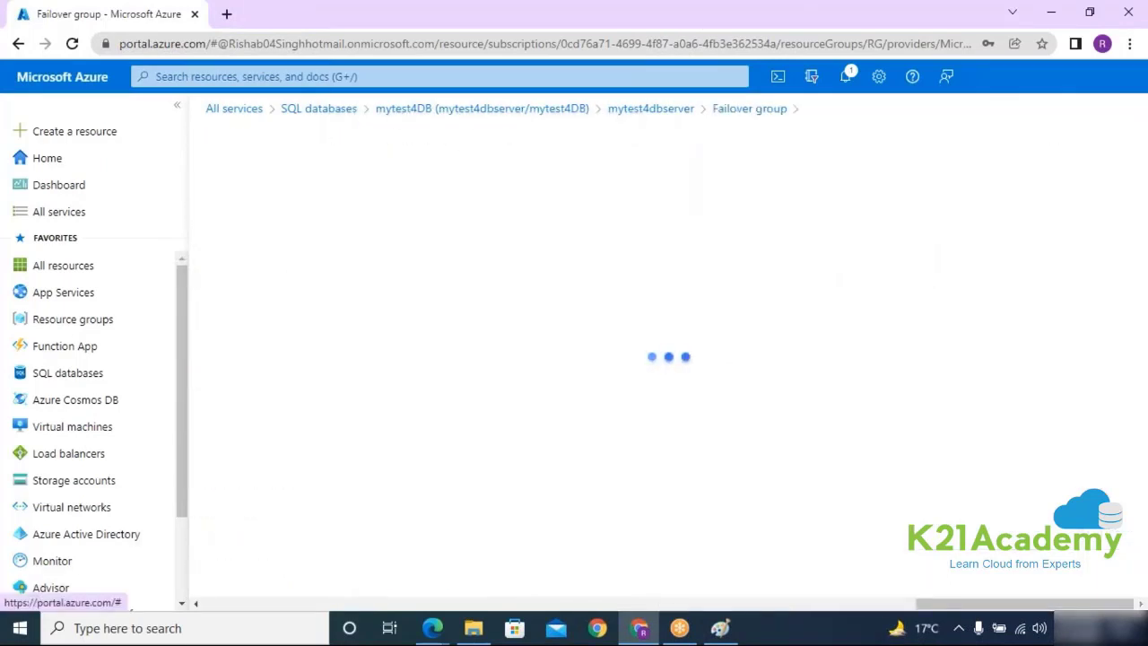
Step: Name the new server mytest4failoverserver and reuse that name as the admin login
{"action": "left_click", "coordinate": [323, 219]}
{"action": "key", "text": "ctrl+v"}
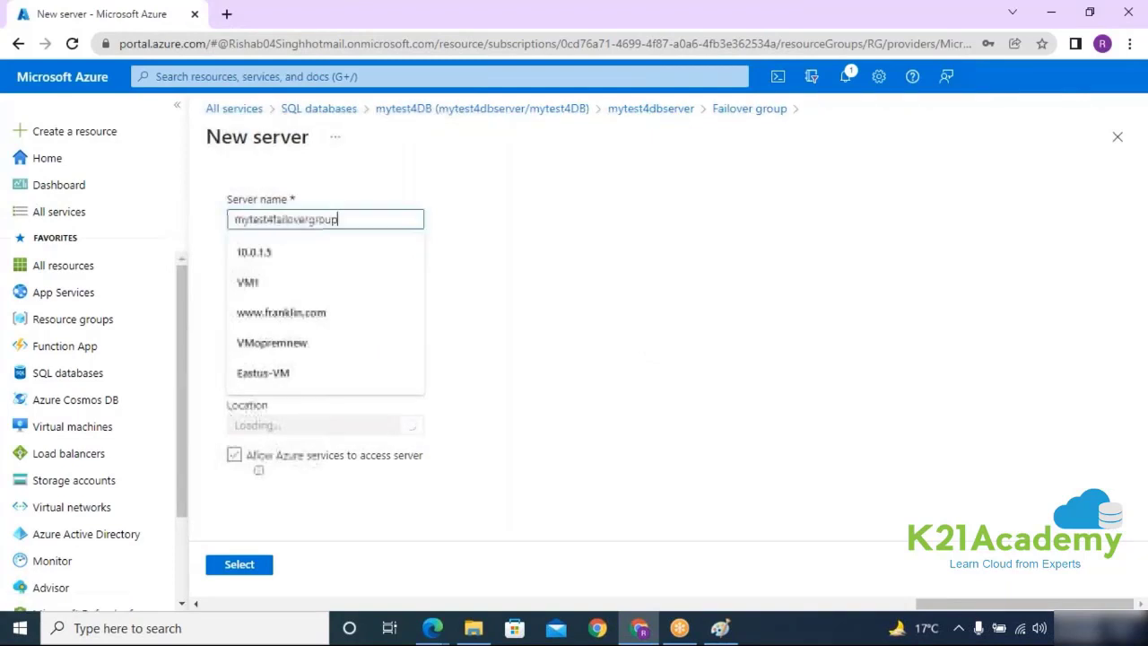
{"action": "left_click_drag", "start_coordinate": [308, 219], "coordinate": [387, 227]}
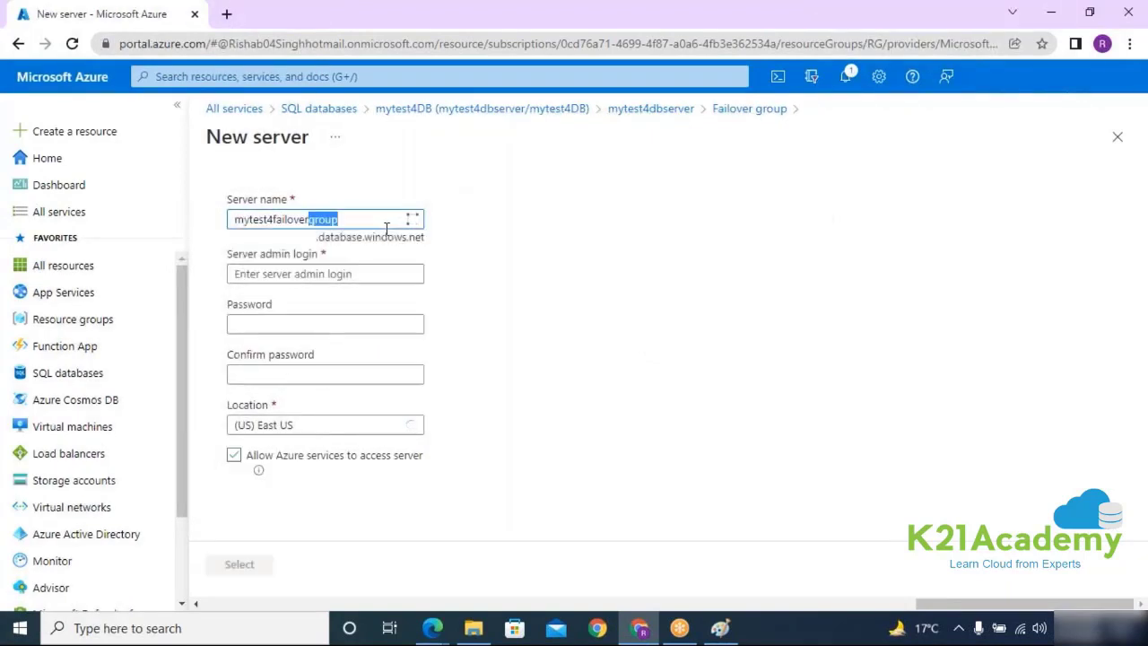
{"action": "type", "text": "server"}
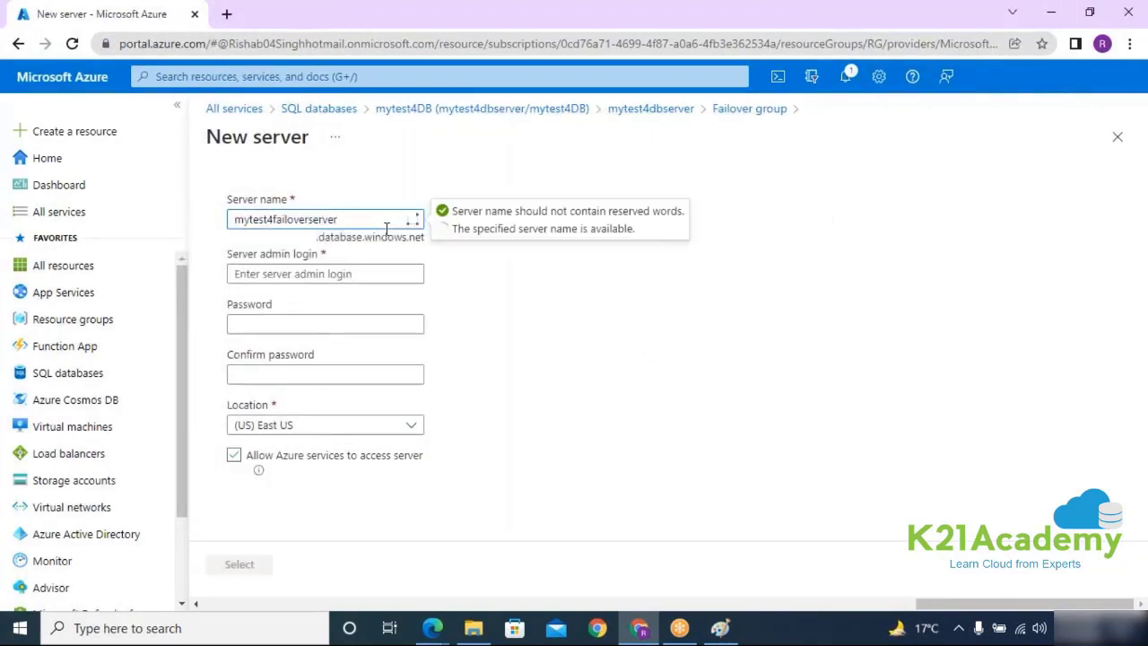
{"action": "left_click_drag", "start_coordinate": [336, 225], "coordinate": [126, 216]}
{"action": "key", "text": "ctrl+c"}
{"action": "left_click", "coordinate": [653, 272]}
{"action": "key", "text": "ctrl+v"}
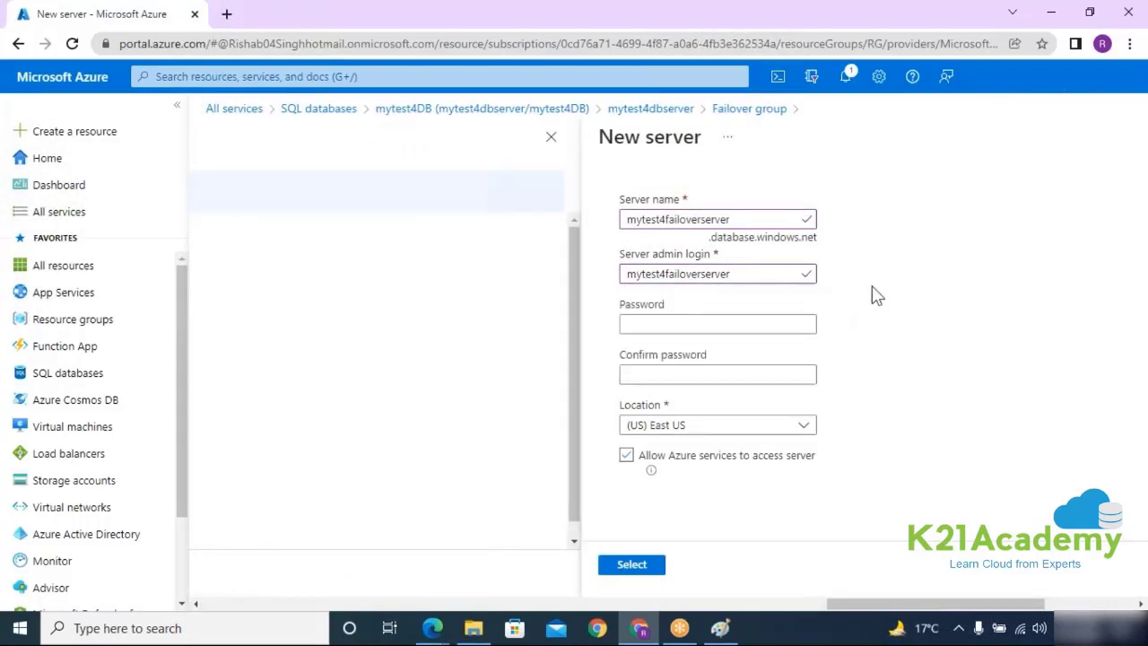
Step: Enter and confirm the admin password, set location (US) Central US, and submit the server
{"action": "left_click", "coordinate": [709, 323]}
{"action": "type", "text": "•••••"}
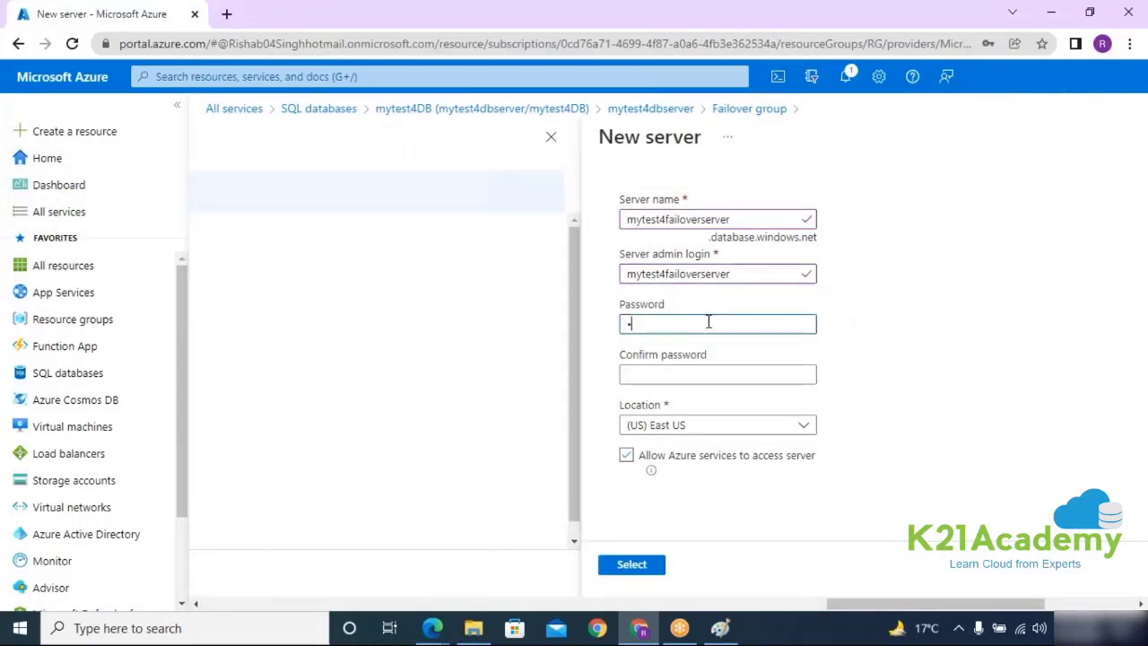
{"action": "type", "text": "••••••"}
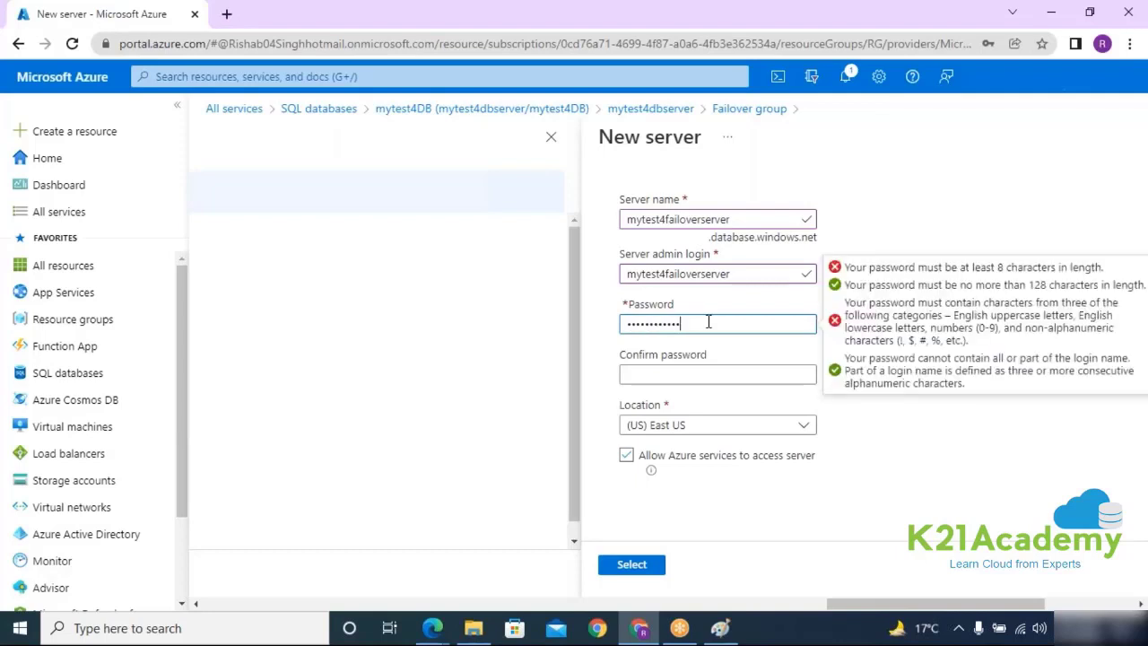
{"action": "type", "text": "•••••"}
{"action": "left_click", "coordinate": [661, 380]}
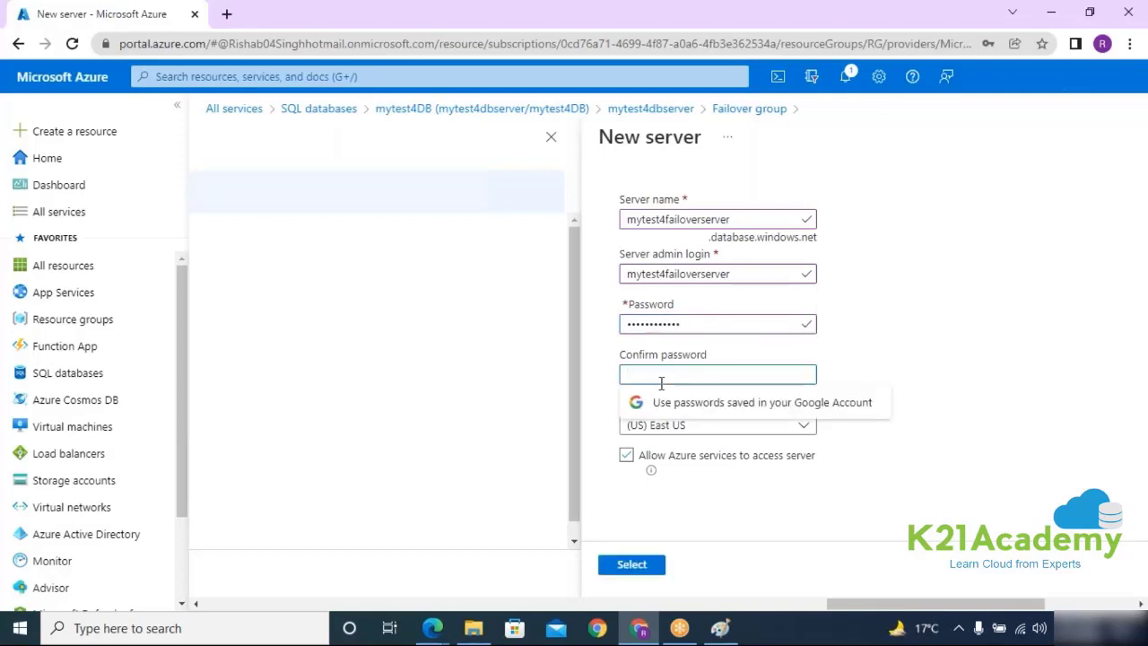
{"action": "type", "text": "•••••••"}
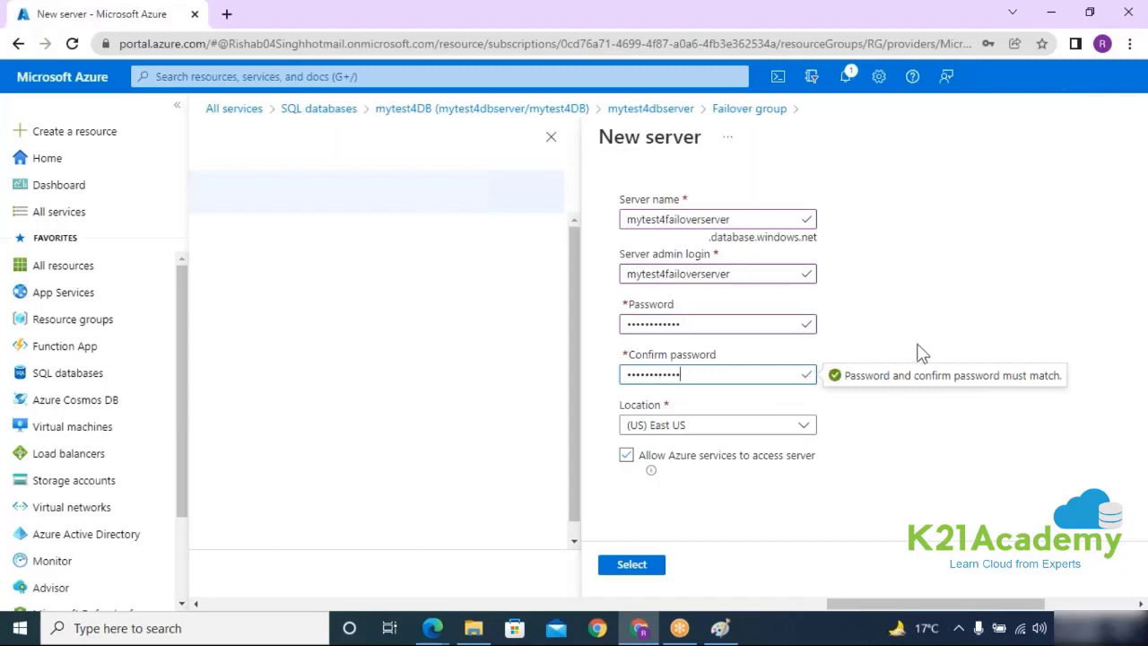
{"action": "left_click", "coordinate": [663, 428]}
{"action": "scroll", "coordinate": [690, 269], "scroll_direction": "down", "scroll_amount": 3}
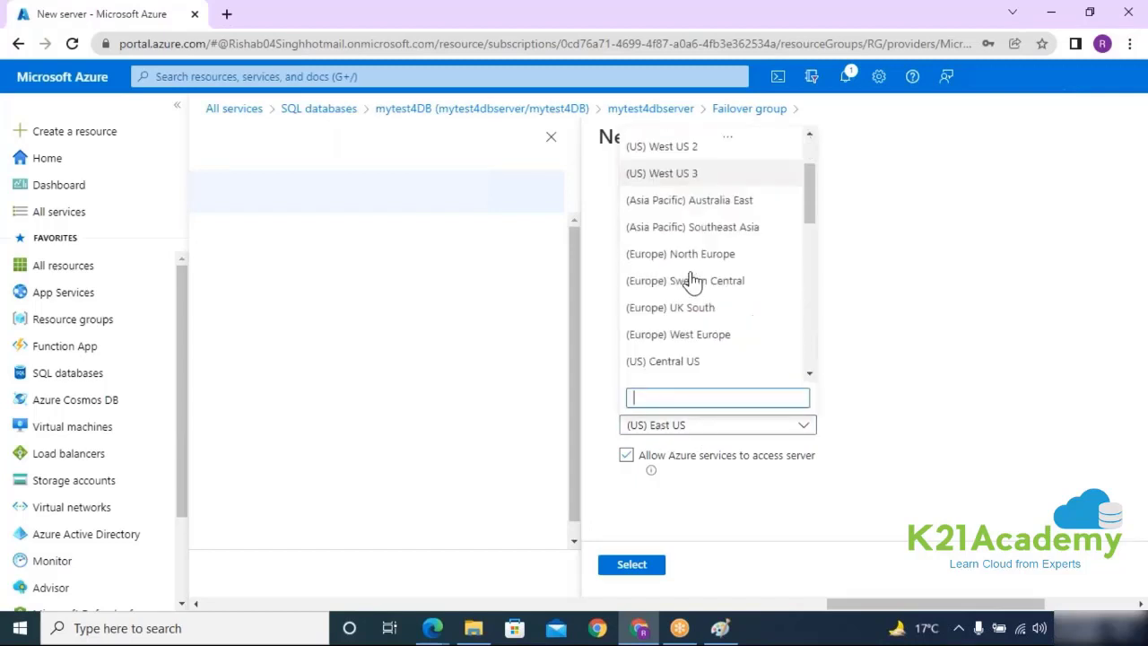
{"action": "scroll", "coordinate": [692, 282], "scroll_direction": "down", "scroll_amount": 1}
{"action": "left_click", "coordinate": [685, 298]}
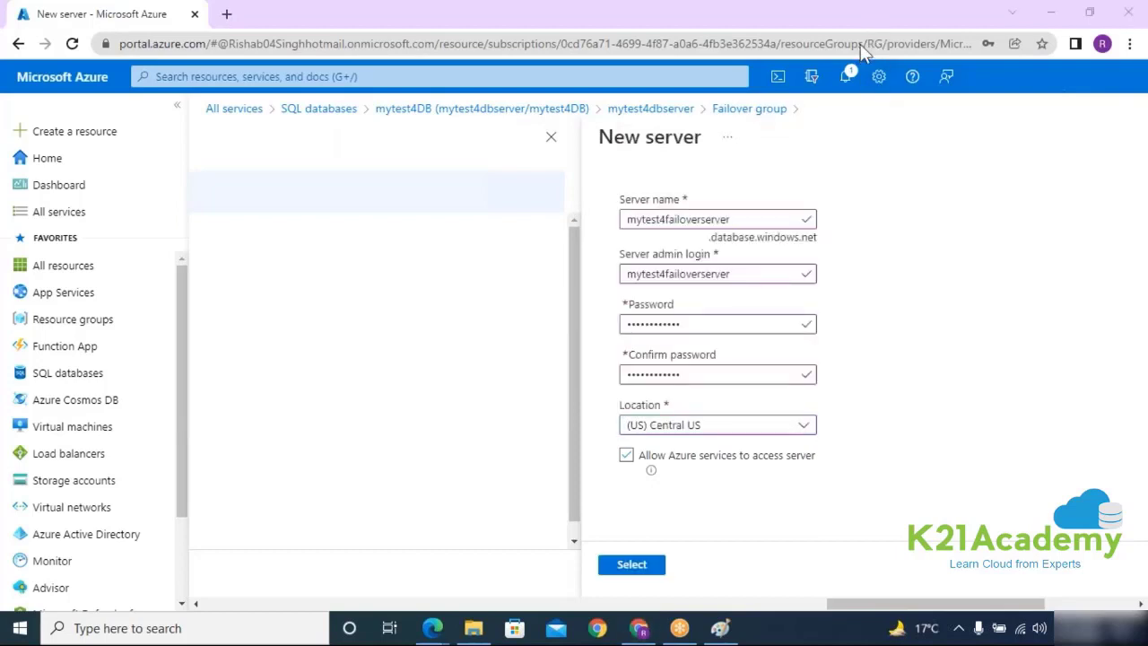
{"action": "left_click", "coordinate": [632, 564]}
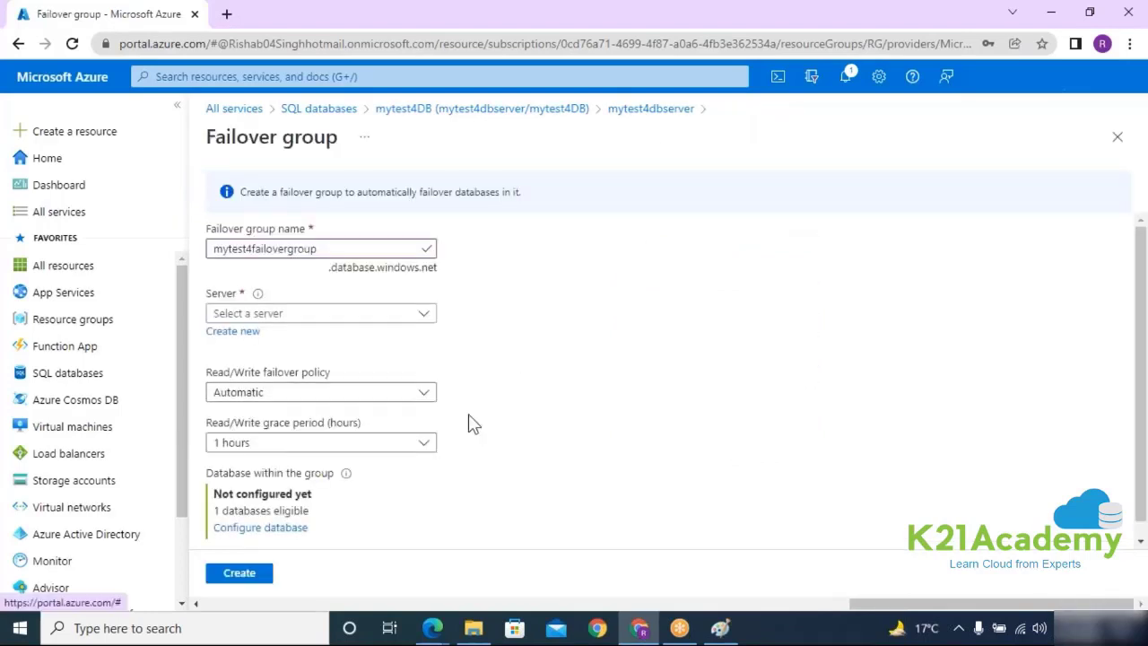
Step: Create the mytest4failovergroup failover group and wait for the deployment to succeed
{"action": "scroll", "coordinate": [472, 422], "scroll_direction": "down", "scroll_amount": 1}
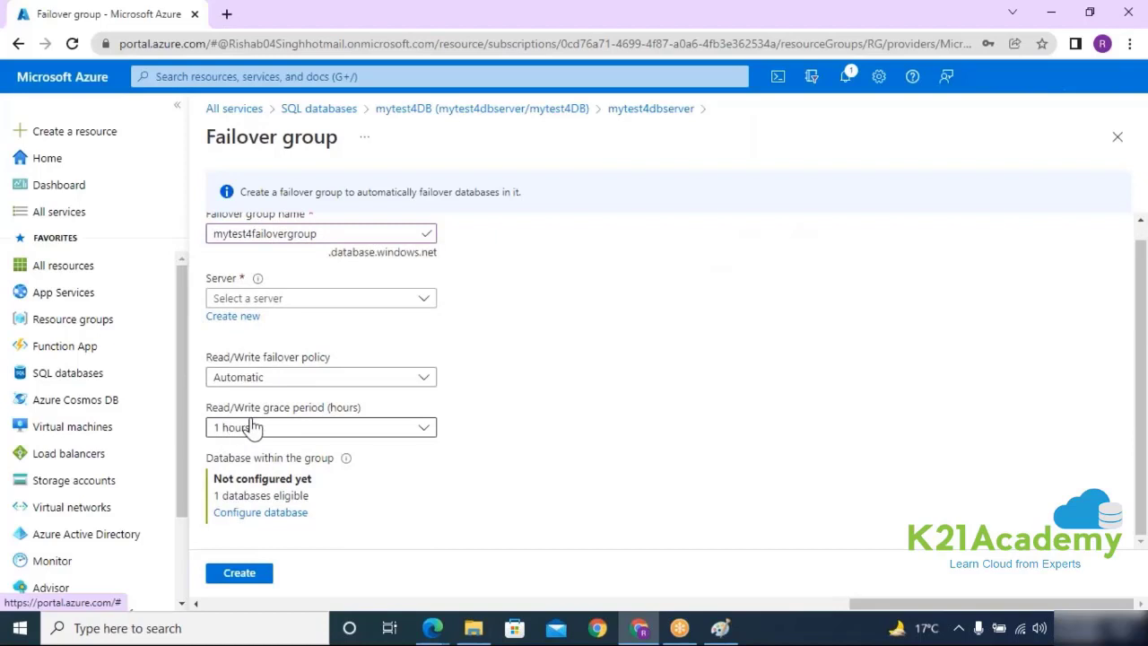
{"action": "left_click", "coordinate": [241, 572]}
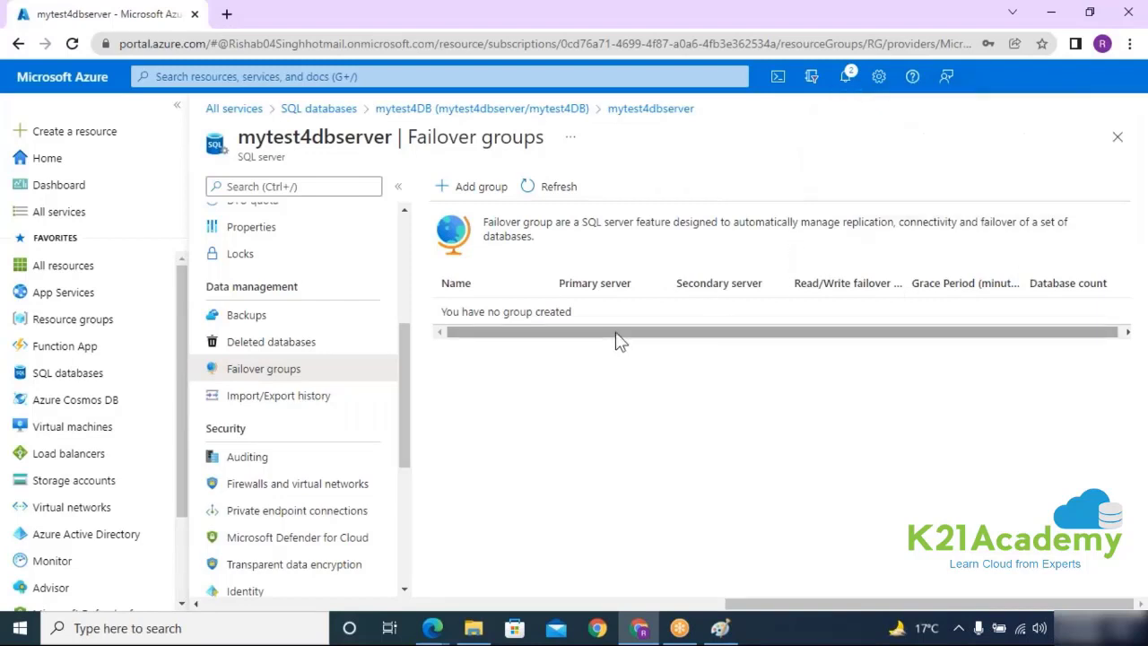
Step: From the mytest4DB database's Replicas page, start creating a geo replica
{"action": "left_click", "coordinate": [531, 112]}
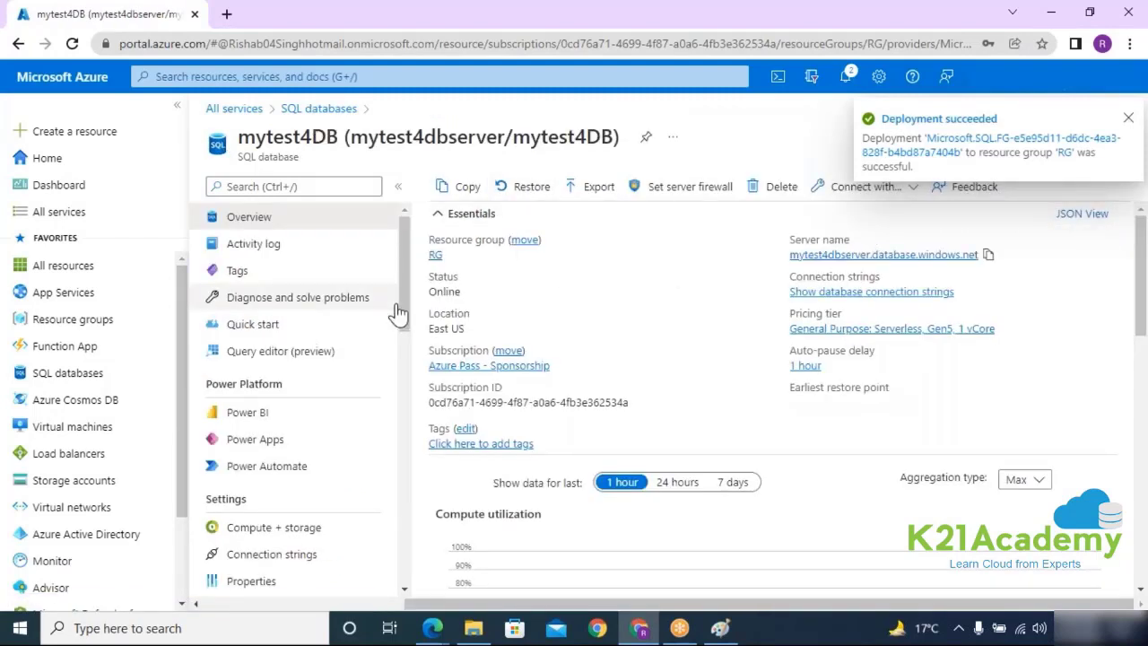
{"action": "left_click_drag", "start_coordinate": [238, 136], "coordinate": [338, 137]}
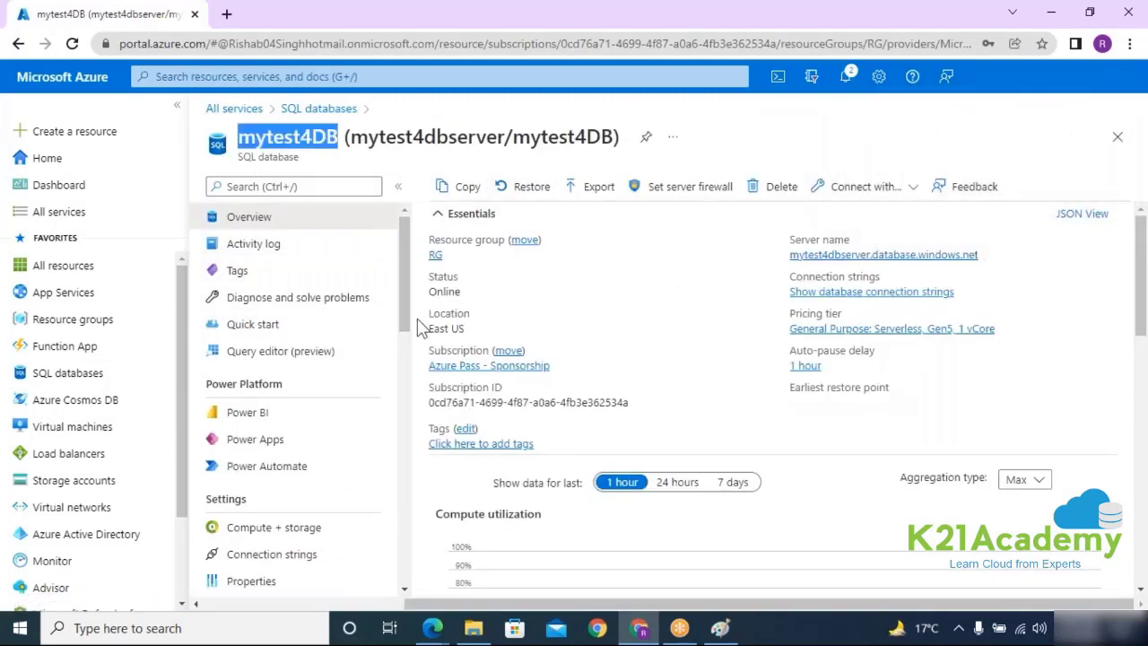
{"action": "left_click_drag", "start_coordinate": [407, 321], "coordinate": [403, 390]}
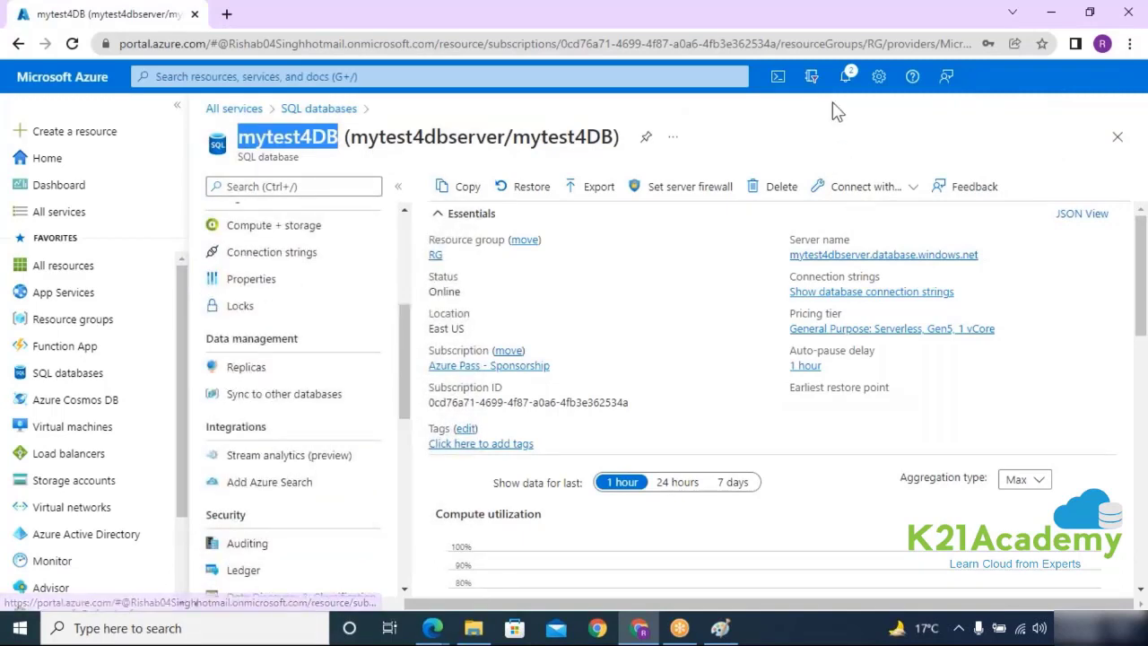
{"action": "left_click", "coordinate": [845, 76]}
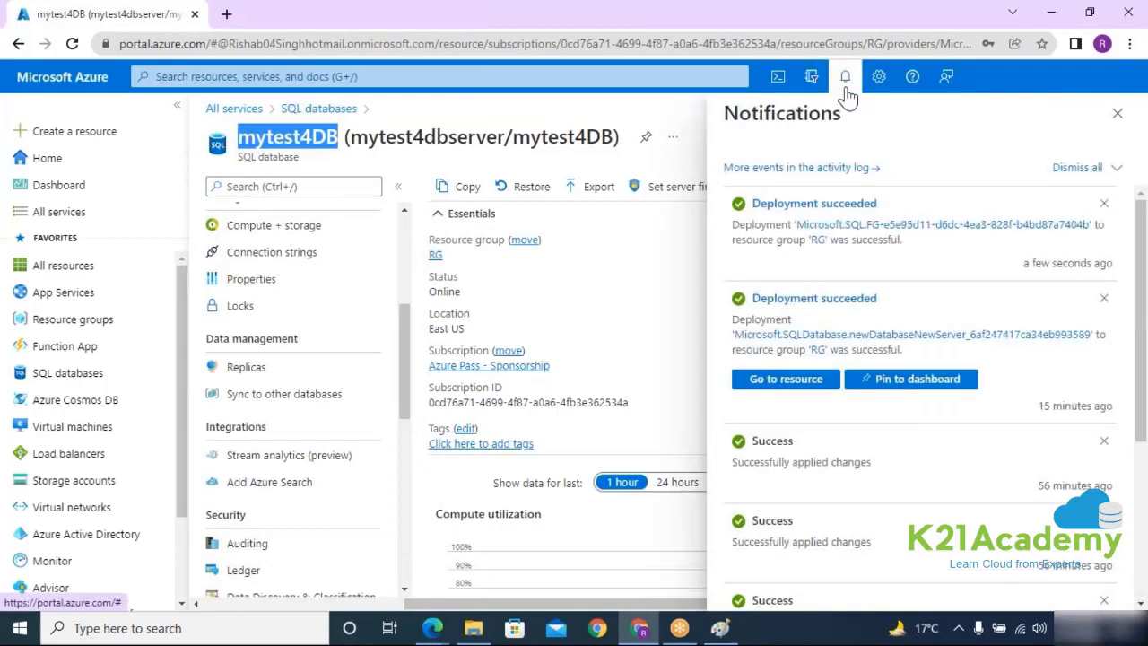
{"action": "left_click", "coordinate": [1116, 114]}
{"action": "left_click", "coordinate": [287, 373]}
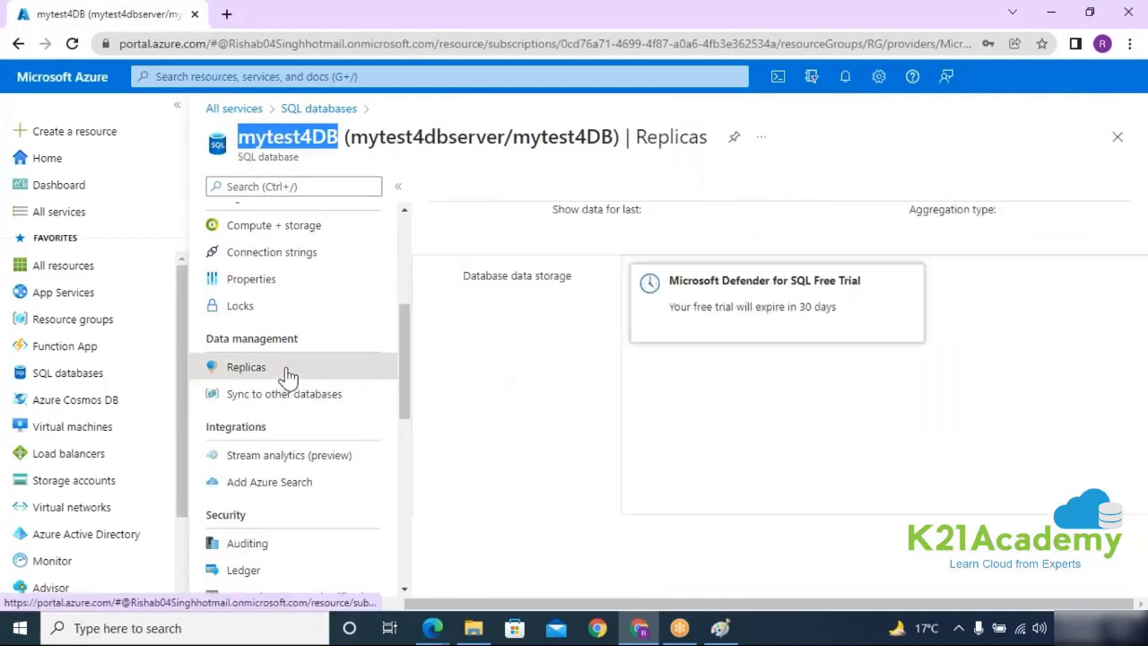
{"action": "left_click", "coordinate": [482, 184]}
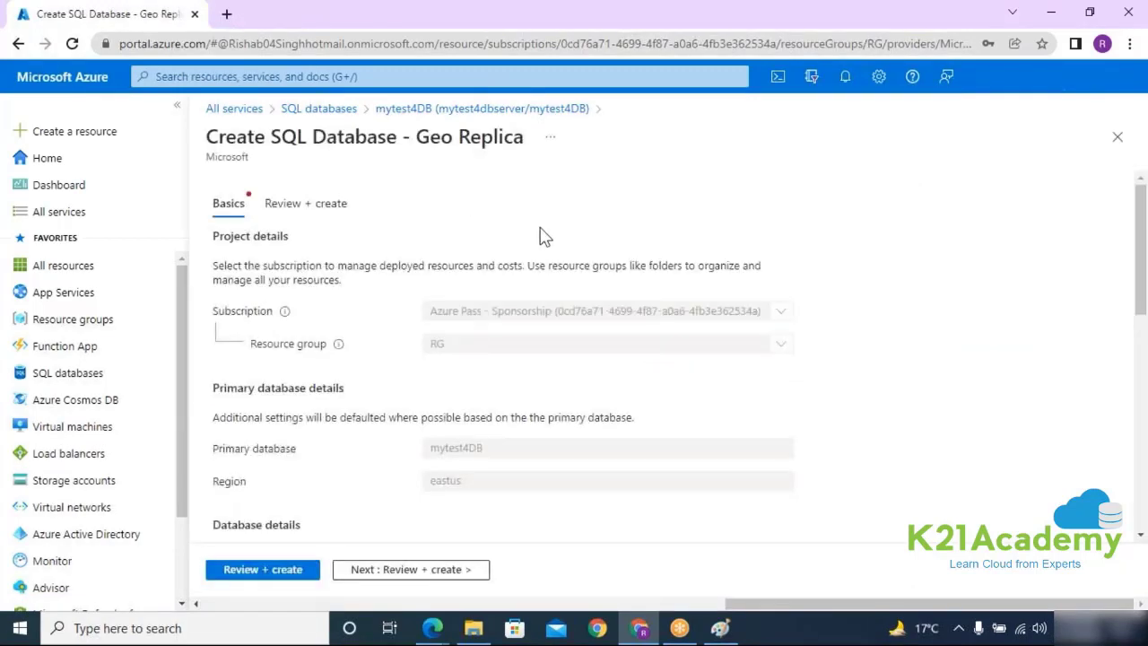
Step: Find only the East US server mytest4dbserver in the replica's server list, then reload the page
{"action": "scroll", "coordinate": [544, 269], "scroll_direction": "down", "scroll_amount": 5}
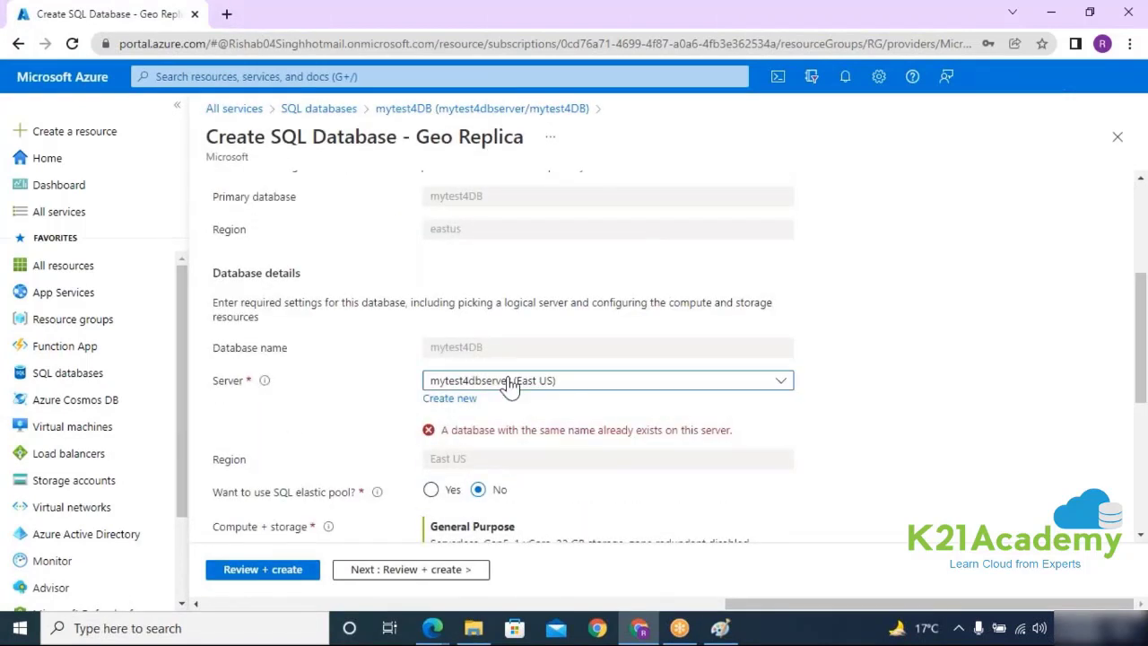
{"action": "left_click", "coordinate": [508, 382]}
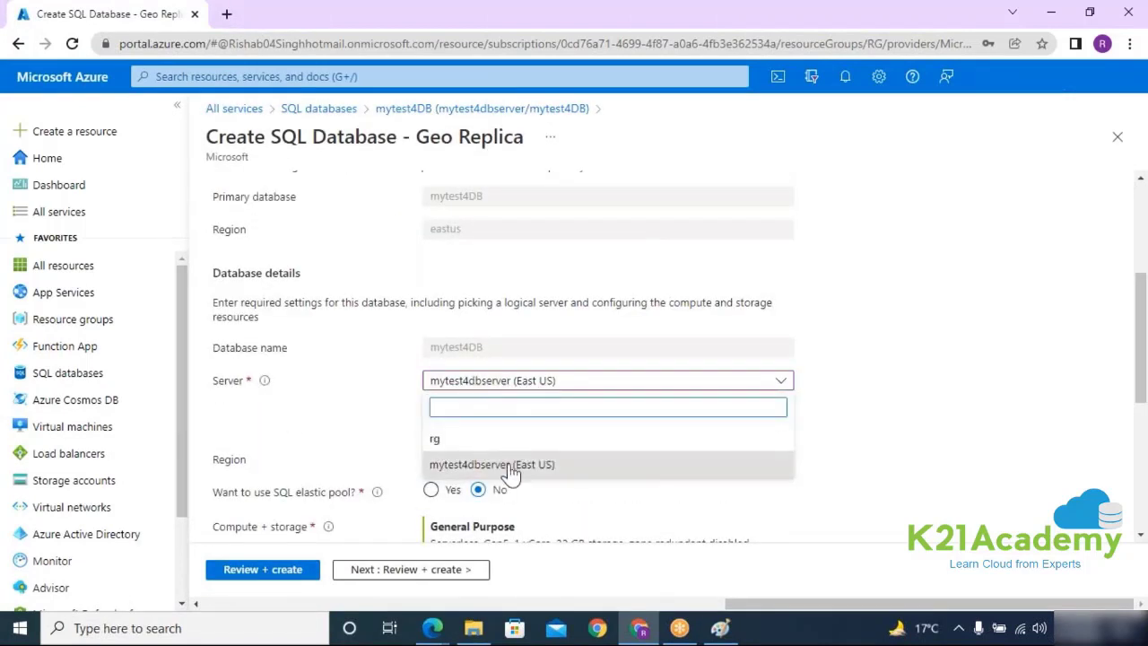
{"action": "left_click", "coordinate": [856, 441]}
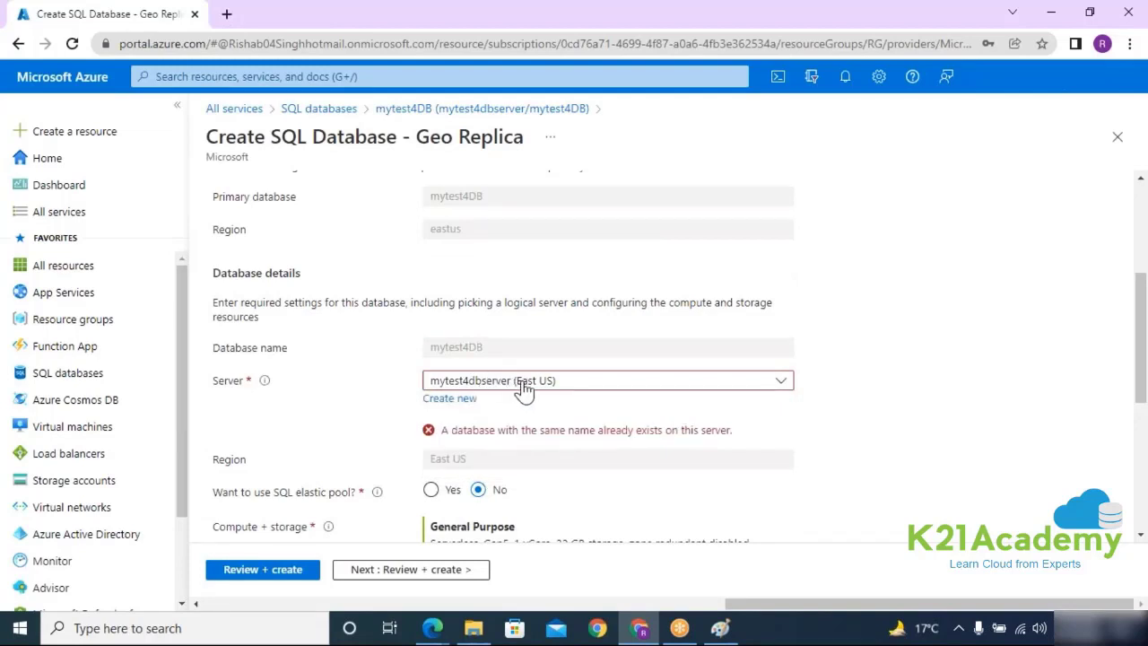
{"action": "left_click", "coordinate": [525, 383]}
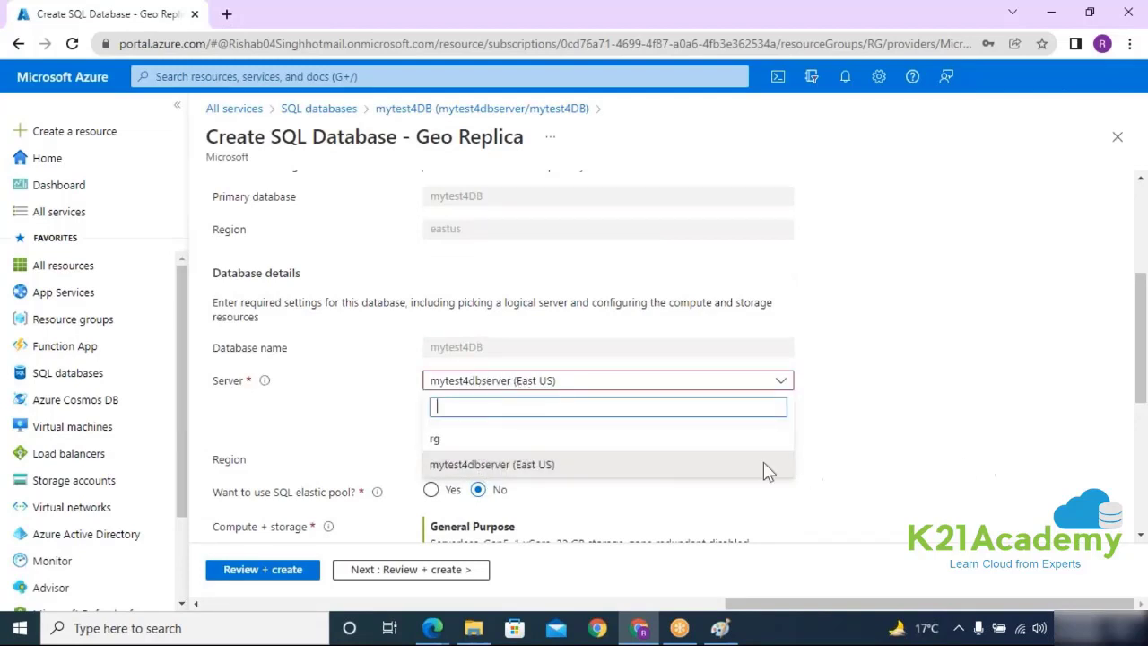
{"action": "left_click", "coordinate": [608, 473]}
{"action": "scroll", "coordinate": [807, 440], "scroll_direction": "down", "scroll_amount": 3}
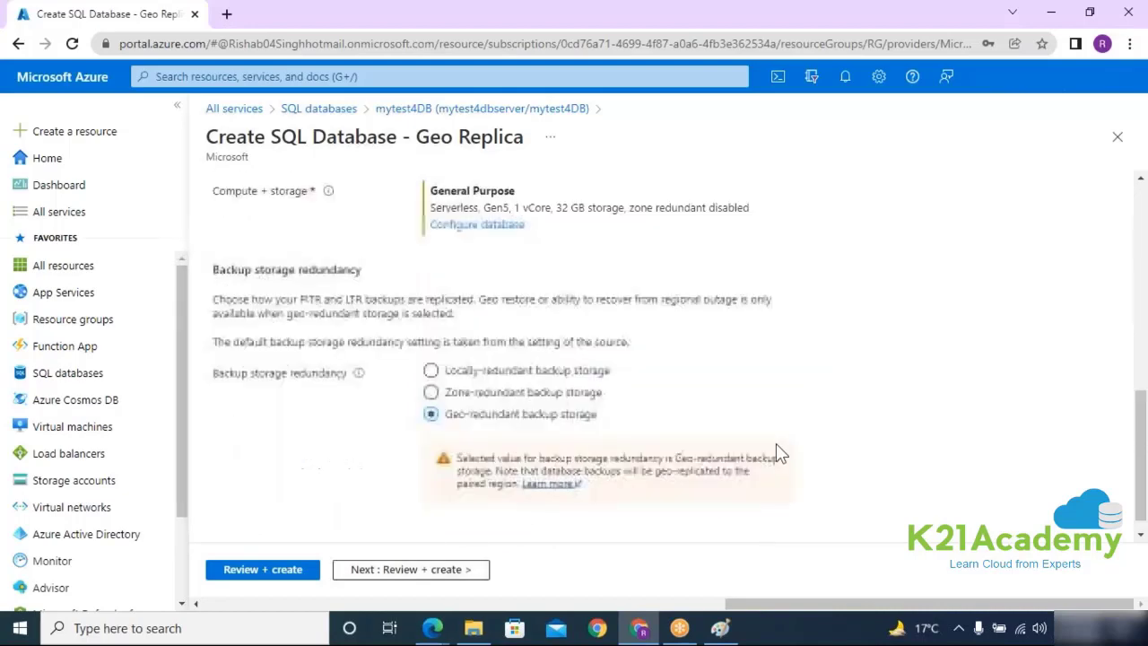
{"action": "scroll", "coordinate": [675, 484], "scroll_direction": "up", "scroll_amount": 3}
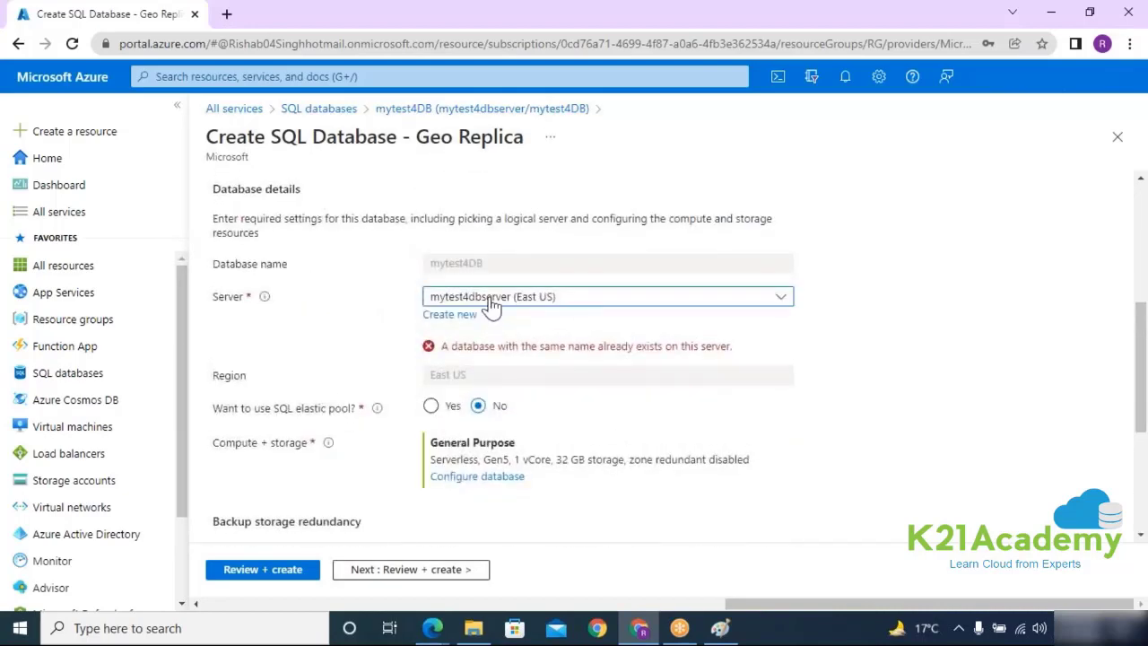
{"action": "left_click", "coordinate": [468, 298]}
{"action": "left_click", "coordinate": [71, 43]}
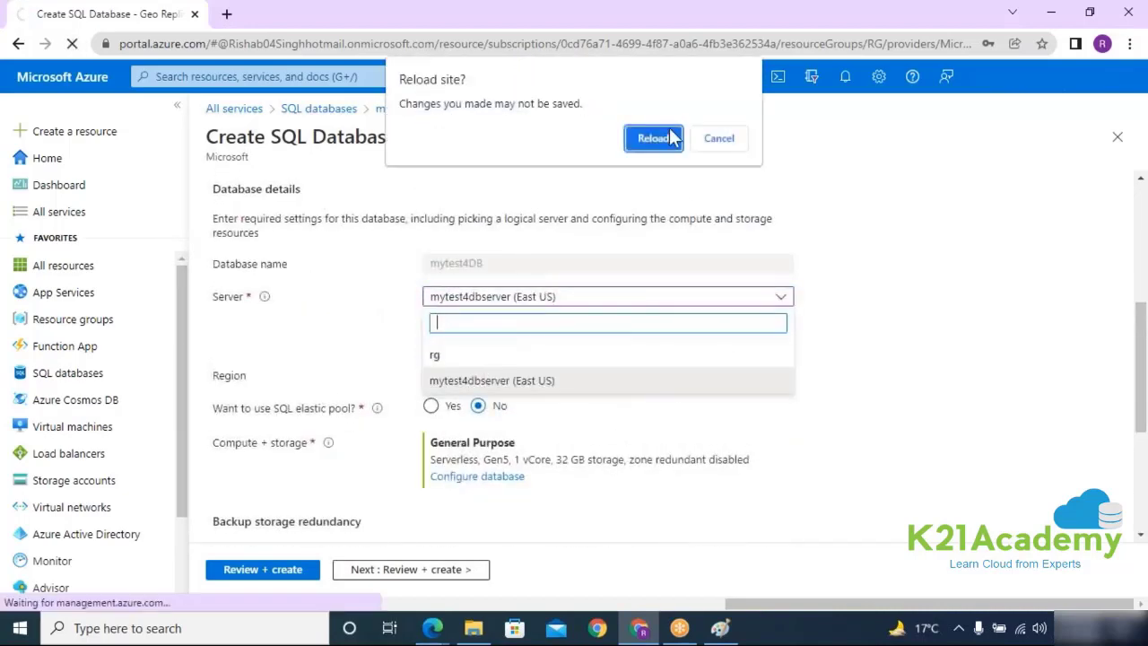
Step: After the reload, choose mytest4failoverserver (Central US) as the geo replica's server
{"action": "left_click", "coordinate": [653, 139]}
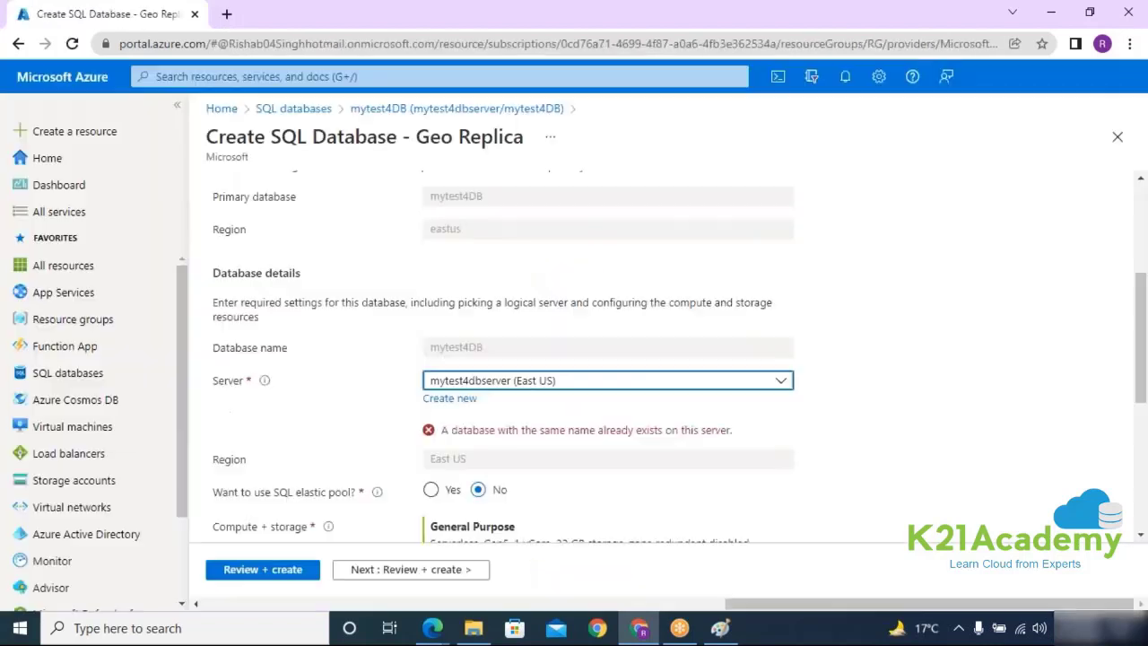
{"action": "left_click", "coordinate": [484, 380]}
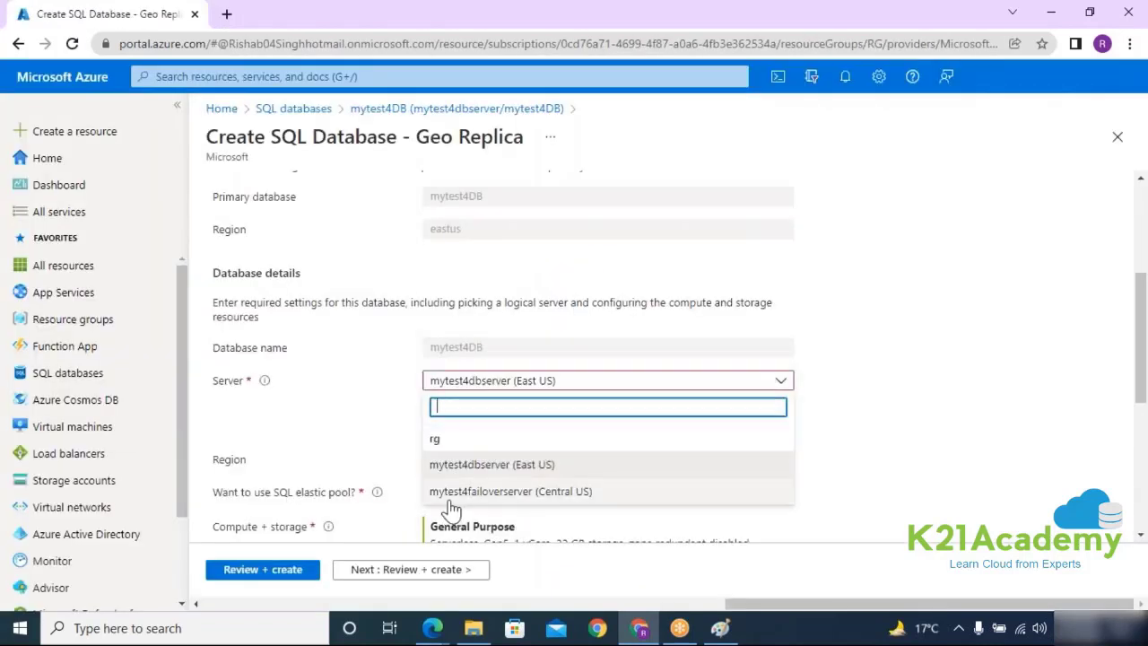
{"action": "left_click", "coordinate": [559, 492]}
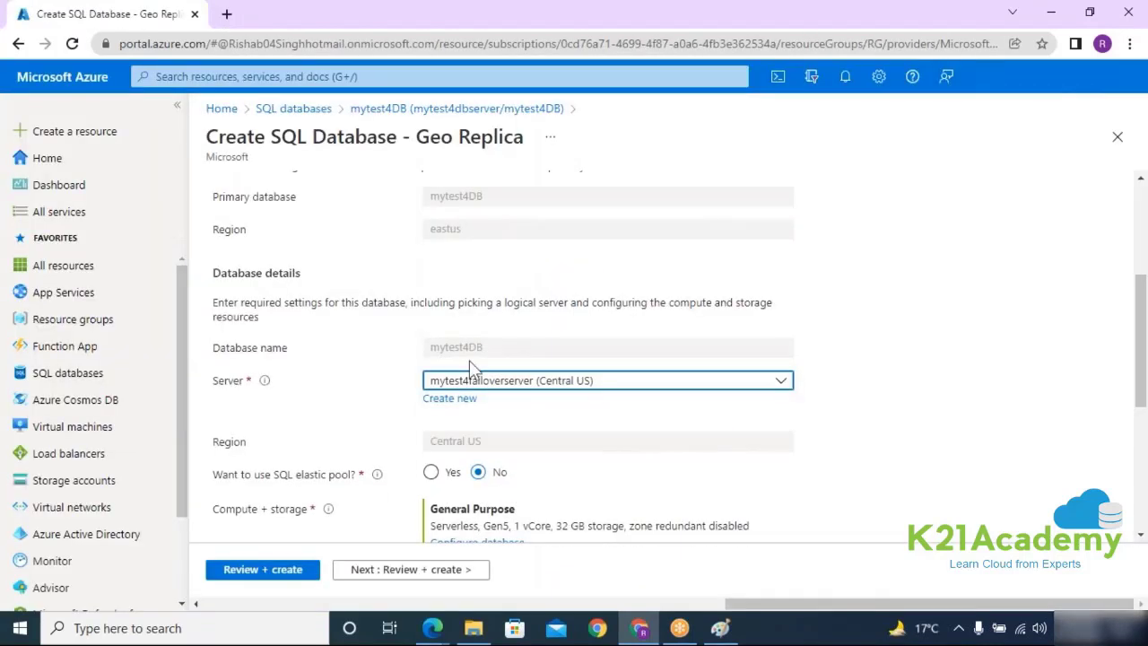
{"action": "scroll", "coordinate": [628, 399], "scroll_direction": "down", "scroll_amount": 3}
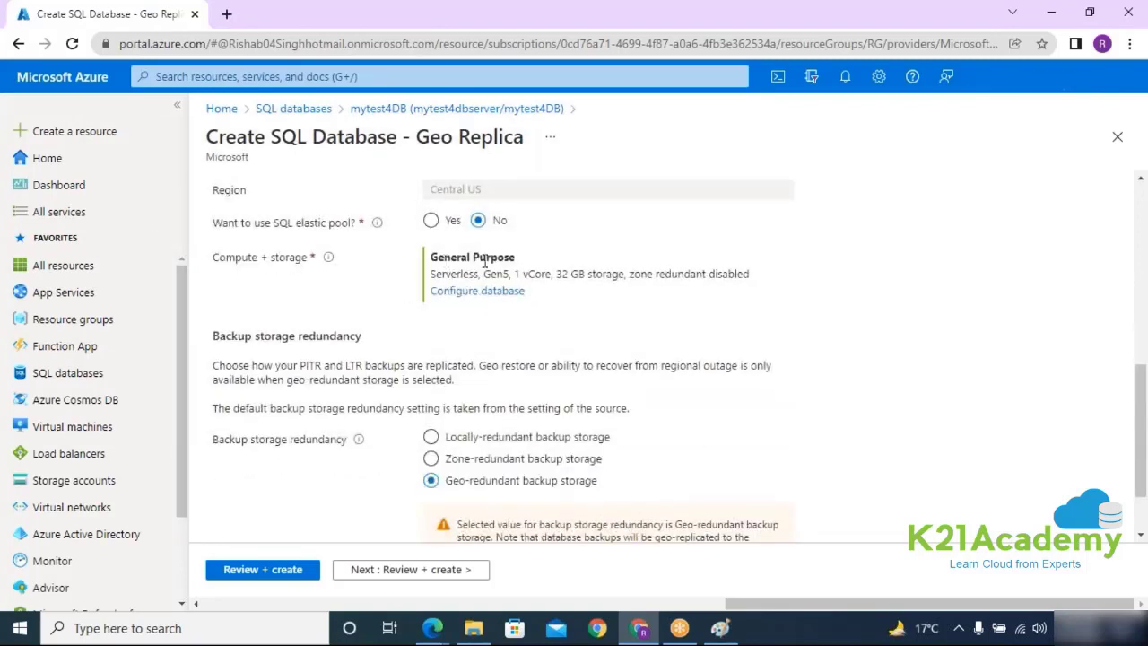
{"action": "left_click_drag", "start_coordinate": [631, 275], "coordinate": [435, 279]}
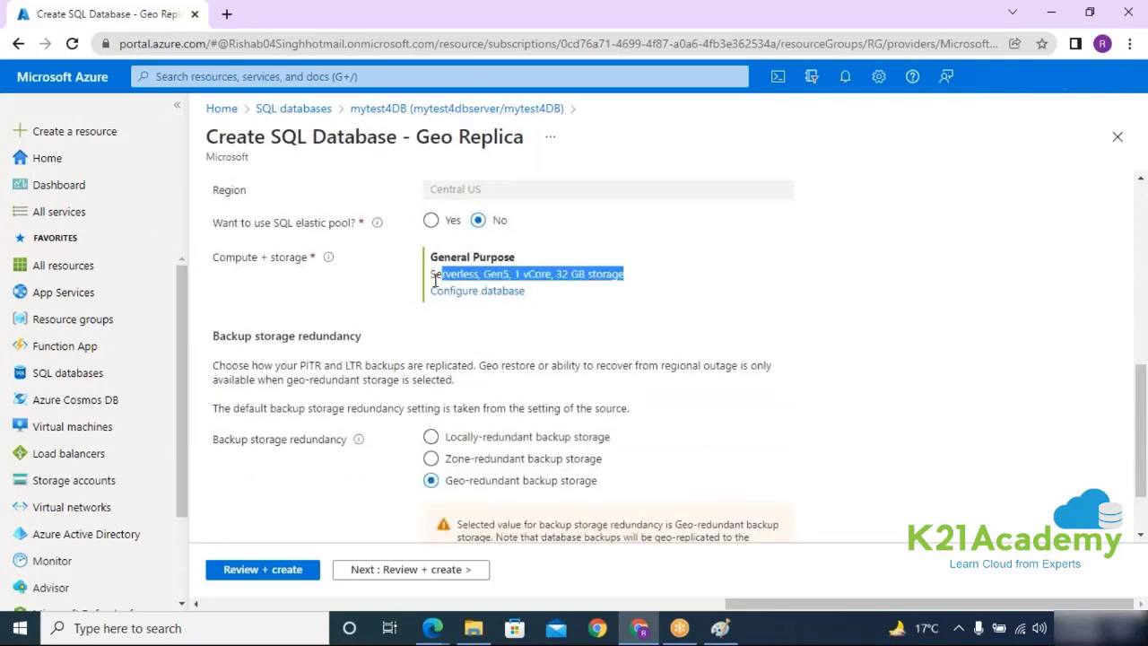
{"action": "left_click", "coordinate": [625, 275]}
{"action": "left_click_drag", "start_coordinate": [625, 275], "coordinate": [432, 275]}
Step: Review and create the geo replica, then go back to the SQL databases list
{"action": "left_click", "coordinate": [421, 574]}
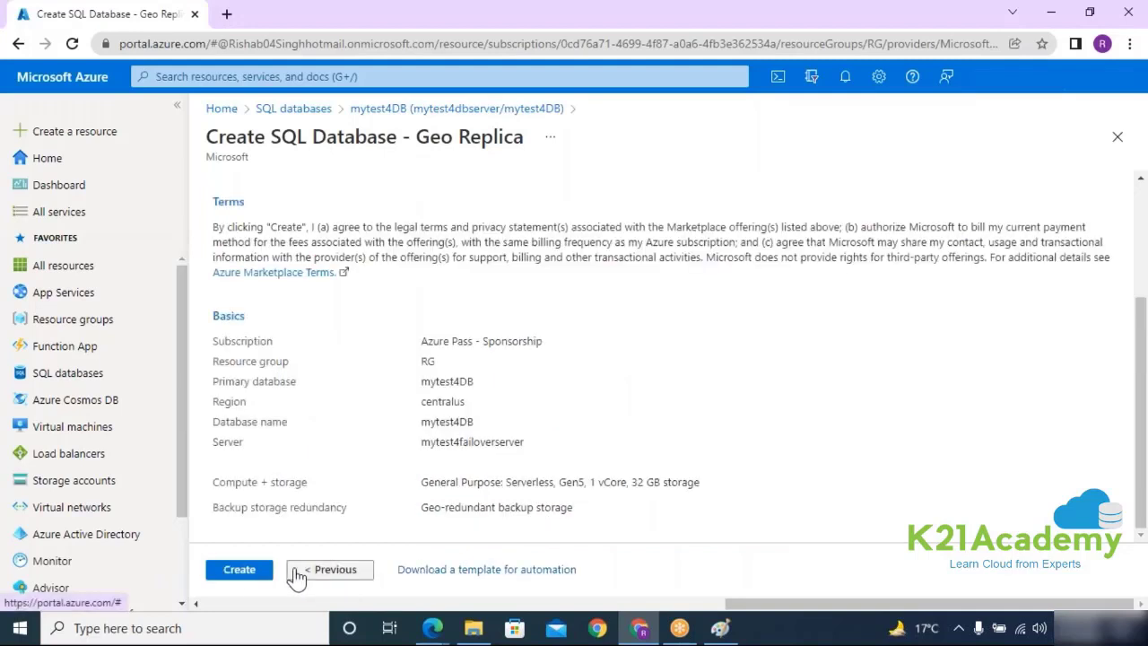
{"action": "left_click", "coordinate": [232, 575]}
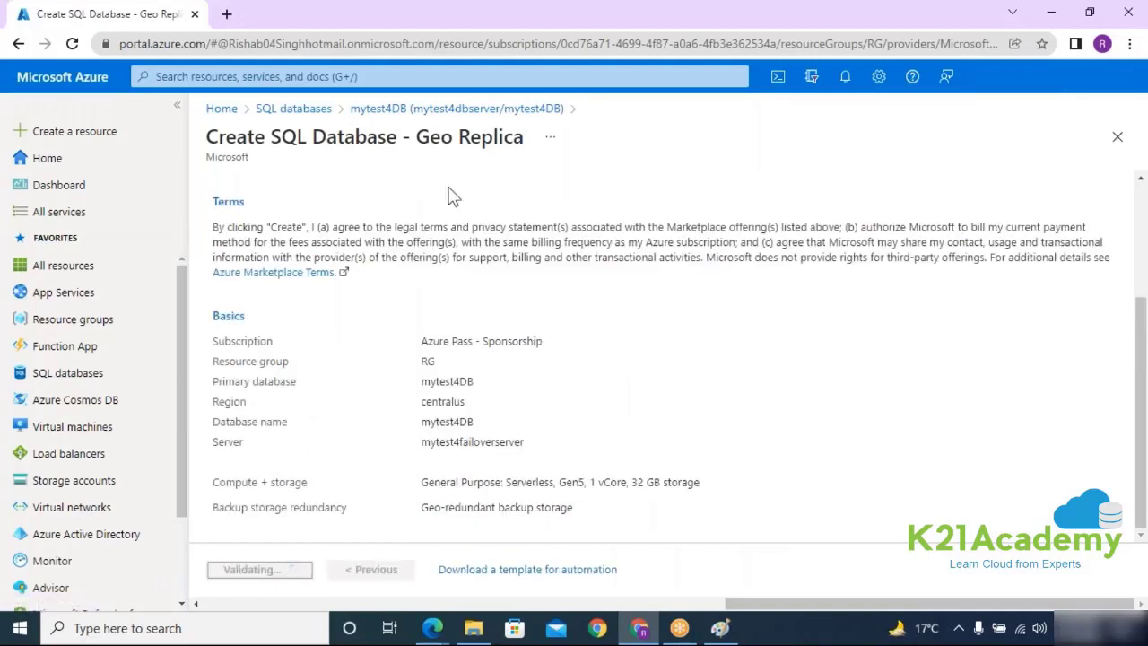
{"action": "left_click", "coordinate": [720, 627]}
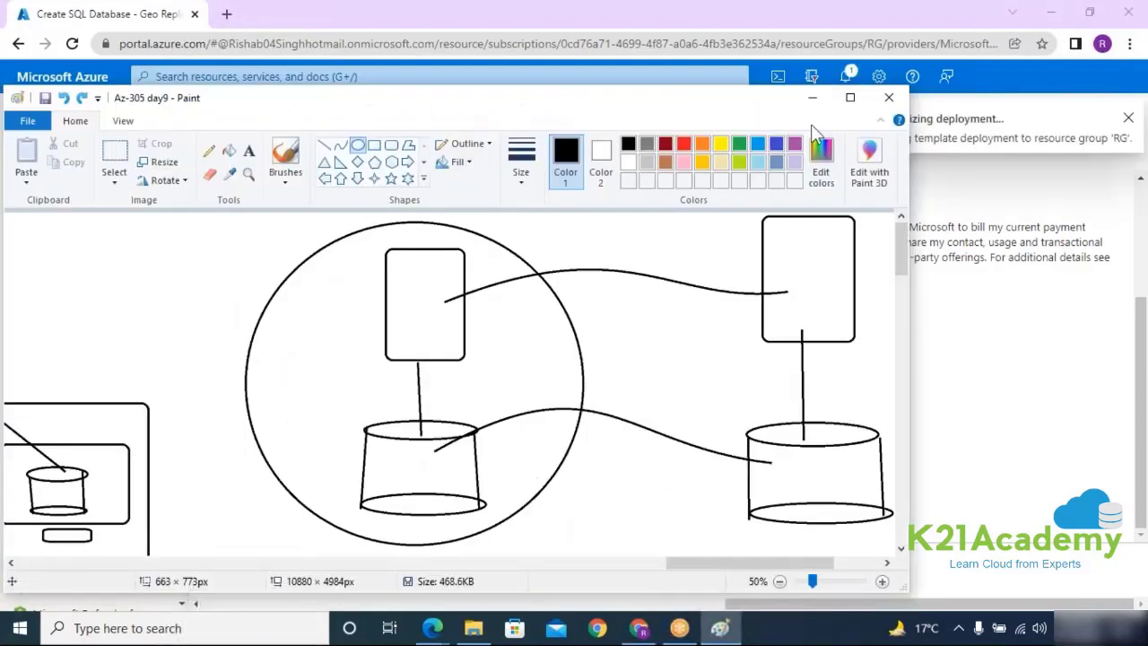
{"action": "left_click", "coordinate": [811, 97]}
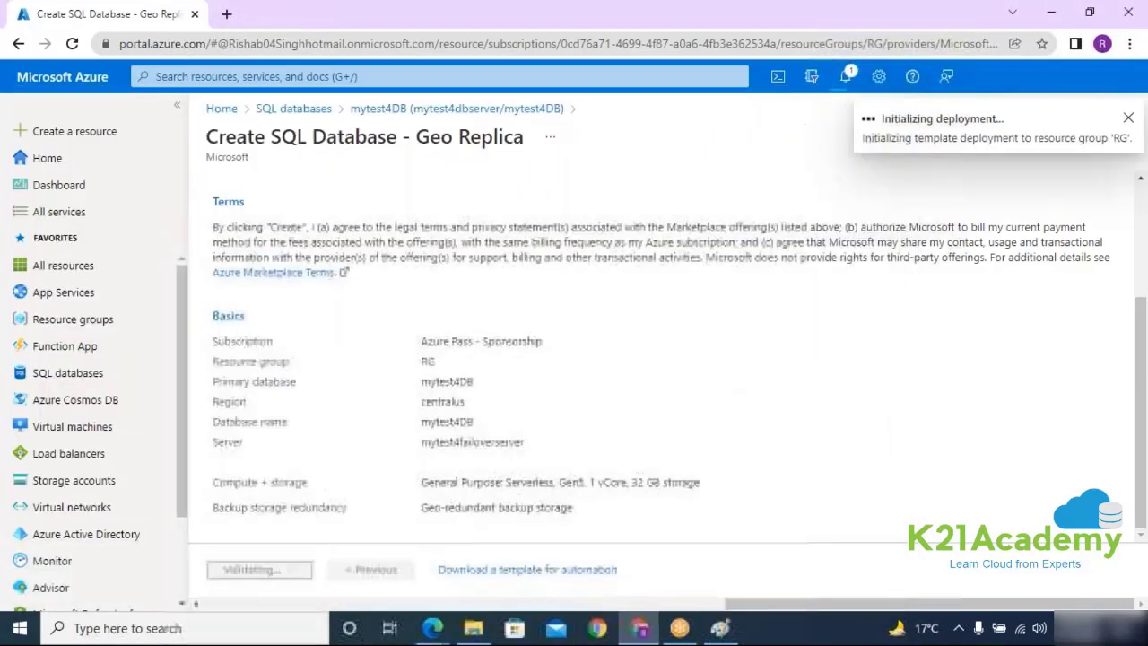
{"action": "left_click", "coordinate": [305, 109]}
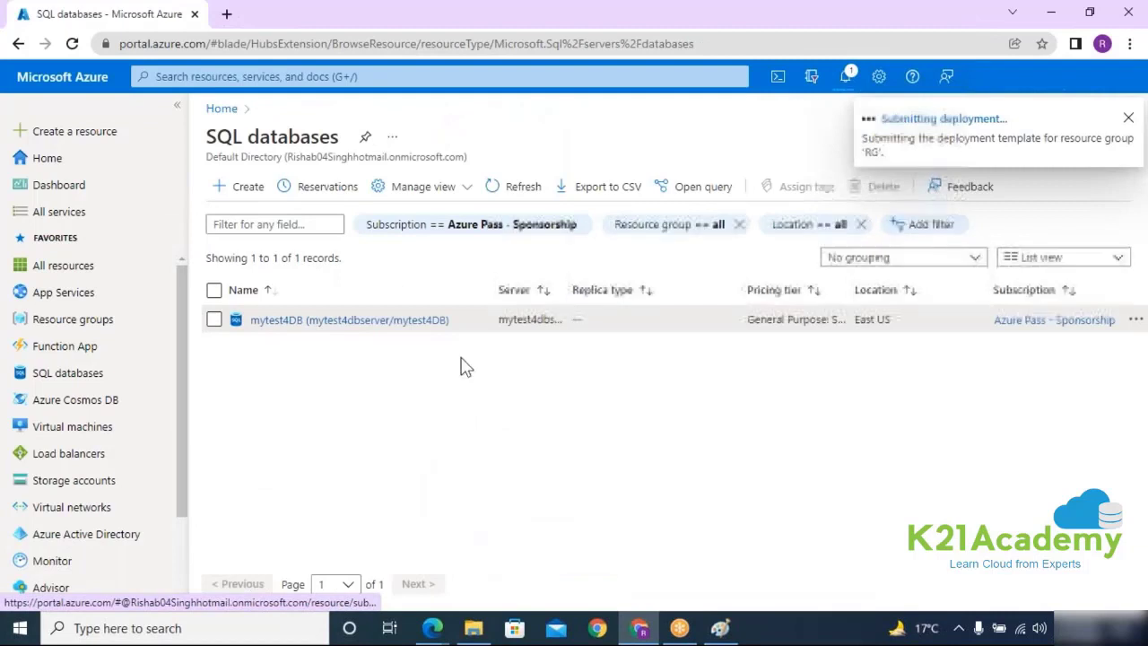
Step: Go from mytest4DB to its server mytest4dbserver and view the Failover groups page listing mytest4failovergroup
{"action": "left_click", "coordinate": [333, 320]}
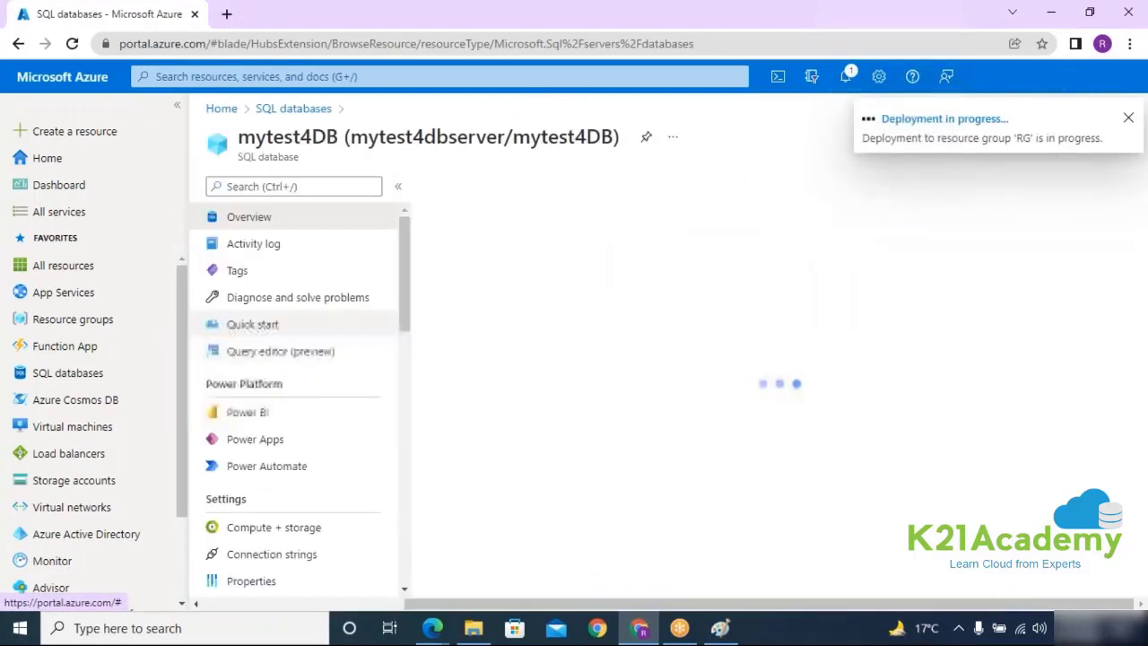
{"action": "left_click", "coordinate": [18, 43]}
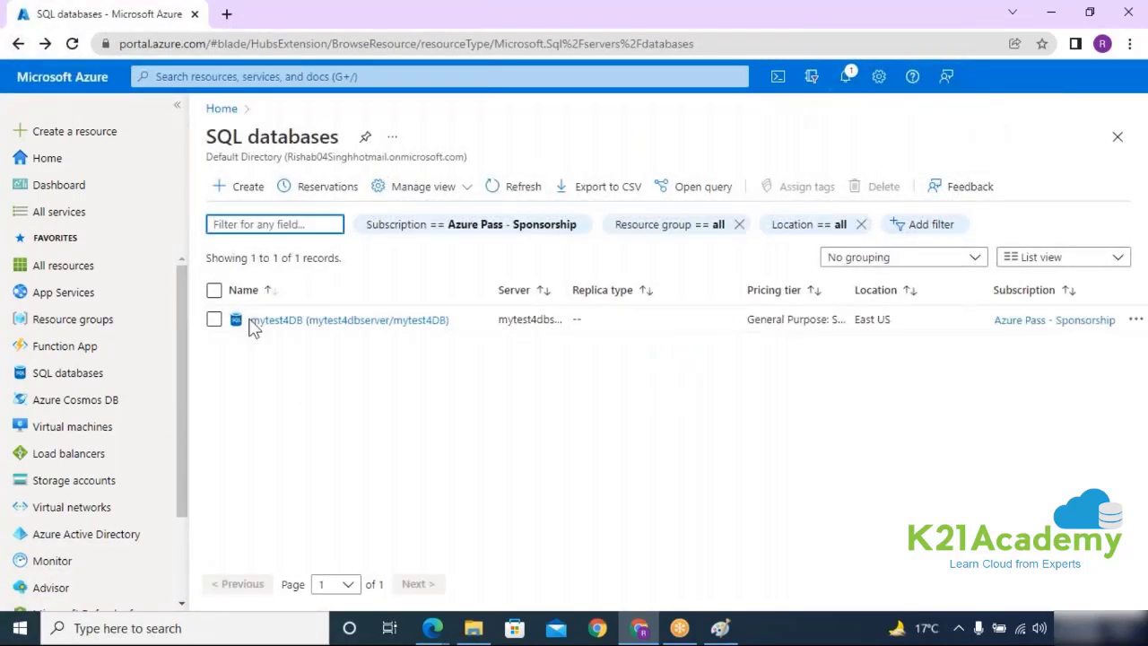
{"action": "left_click", "coordinate": [348, 320]}
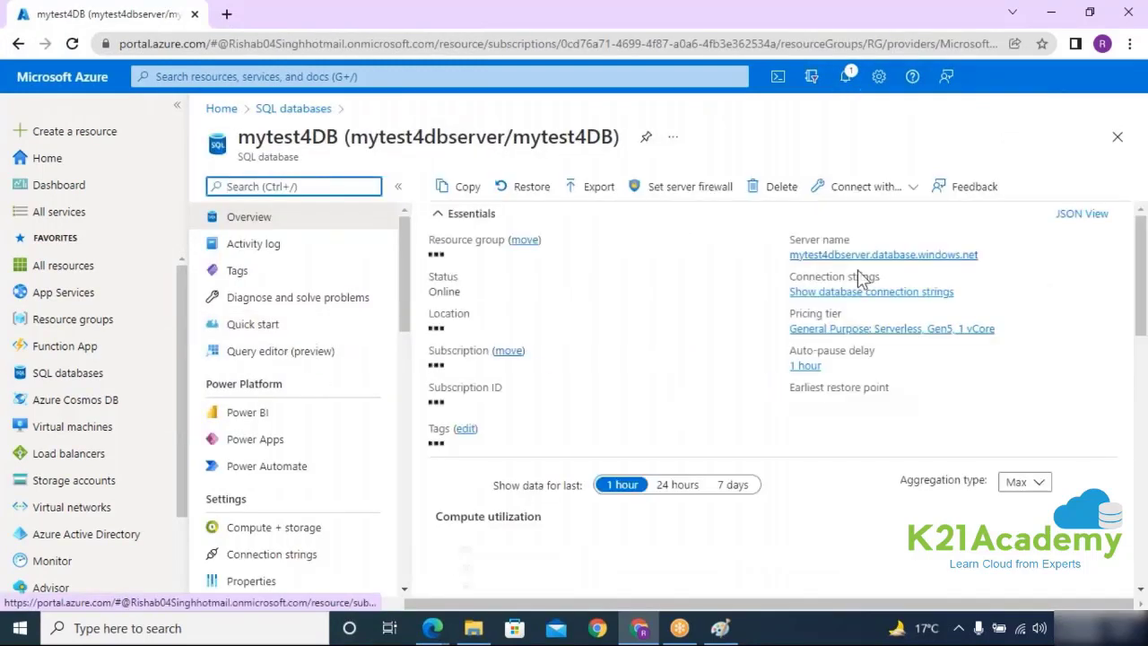
{"action": "left_click", "coordinate": [818, 254]}
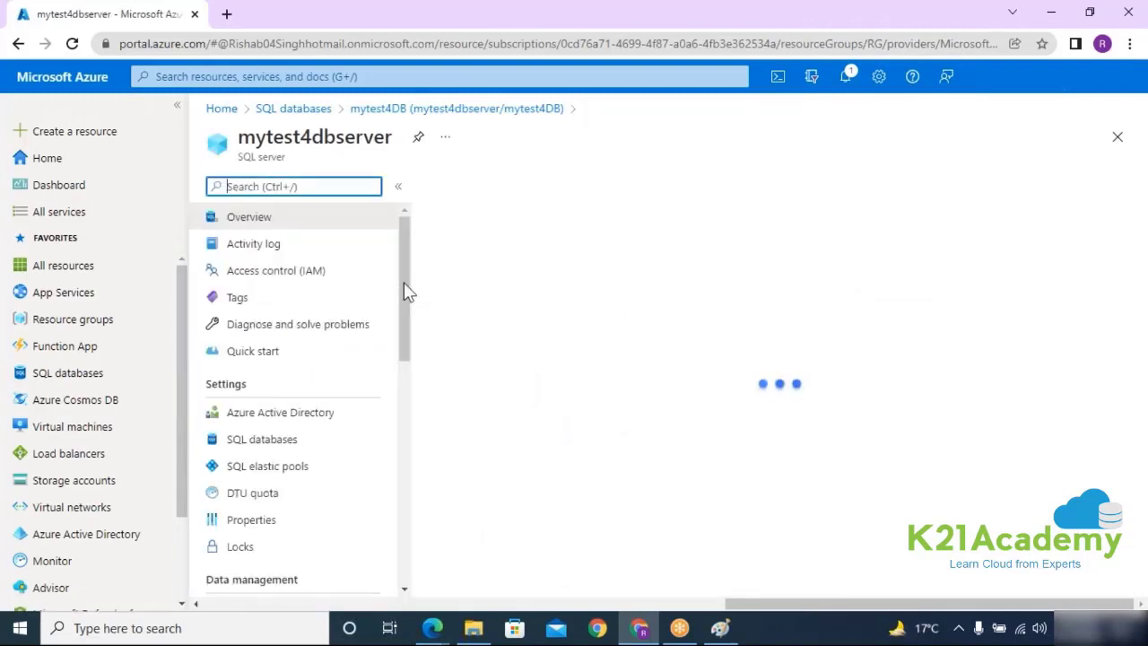
{"action": "scroll", "coordinate": [404, 324], "scroll_direction": "down", "scroll_amount": 3}
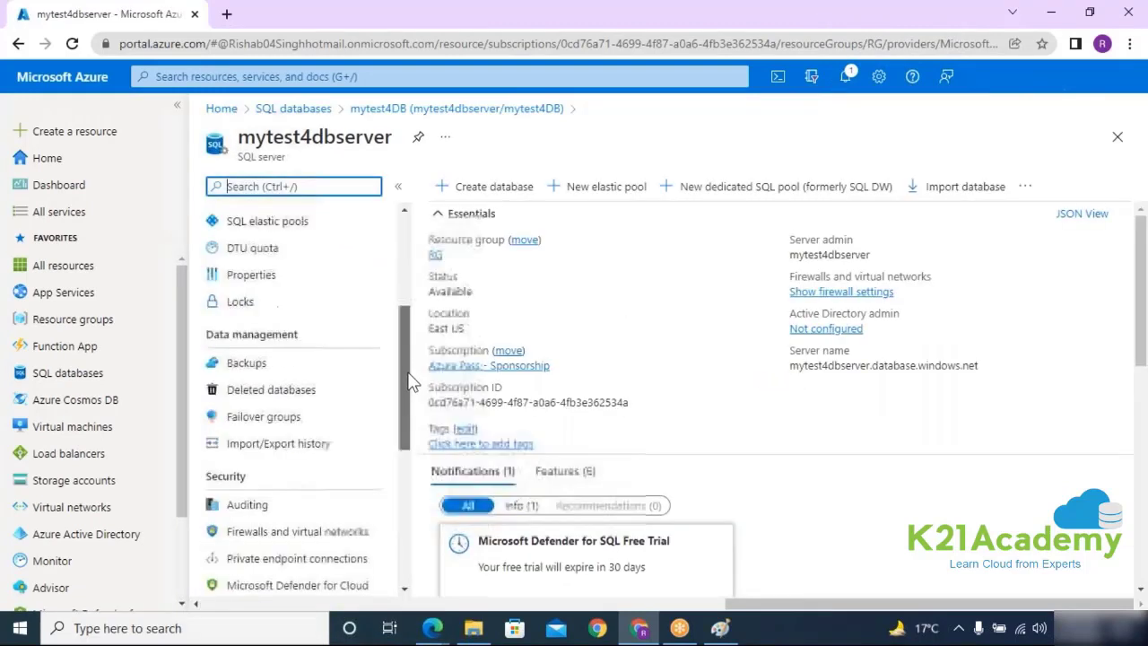
{"action": "left_click", "coordinate": [256, 419]}
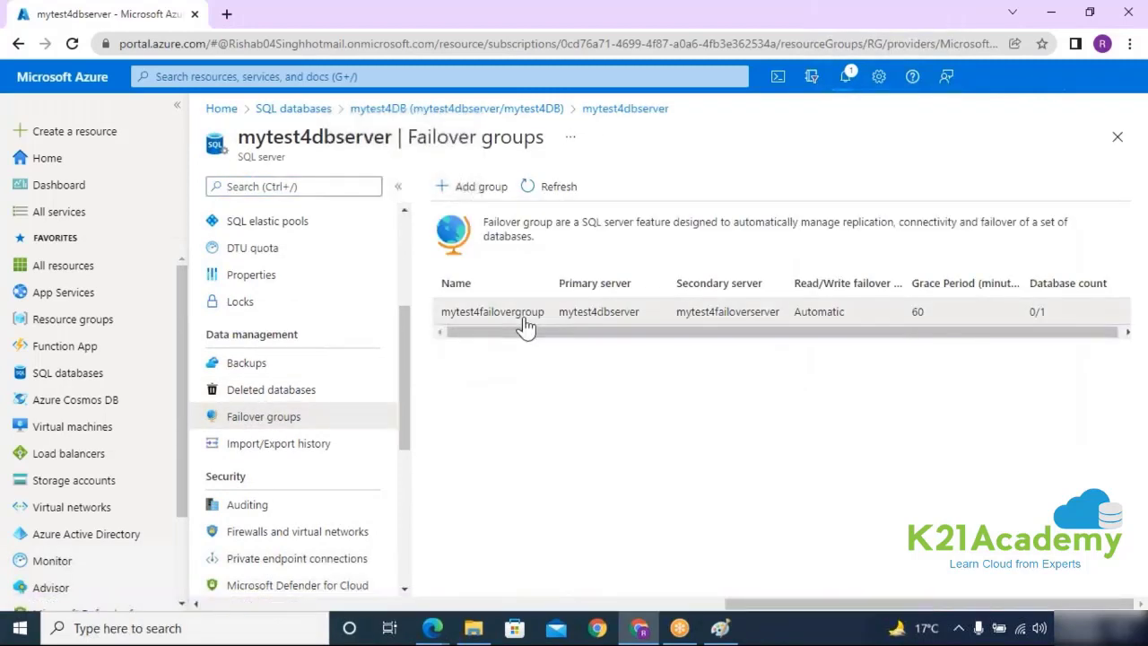
Step: Confirm a manual failover of mytest4failovergroup and return to mytest4dbserver's failover groups list
{"action": "left_click", "coordinate": [497, 313]}
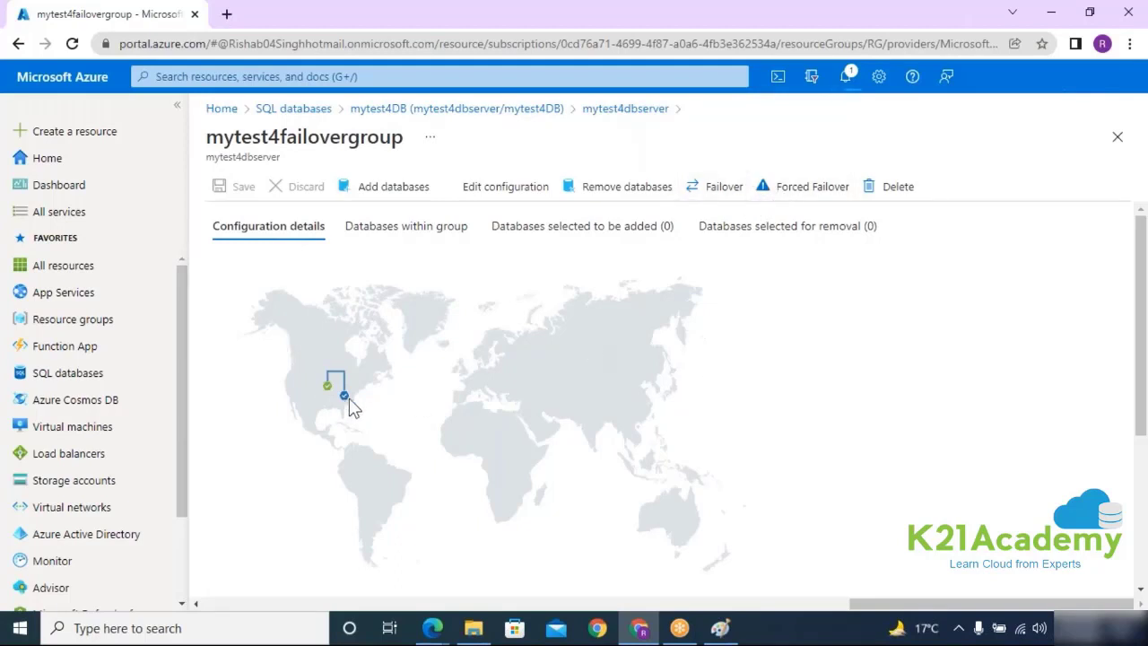
{"action": "left_click", "coordinate": [847, 77]}
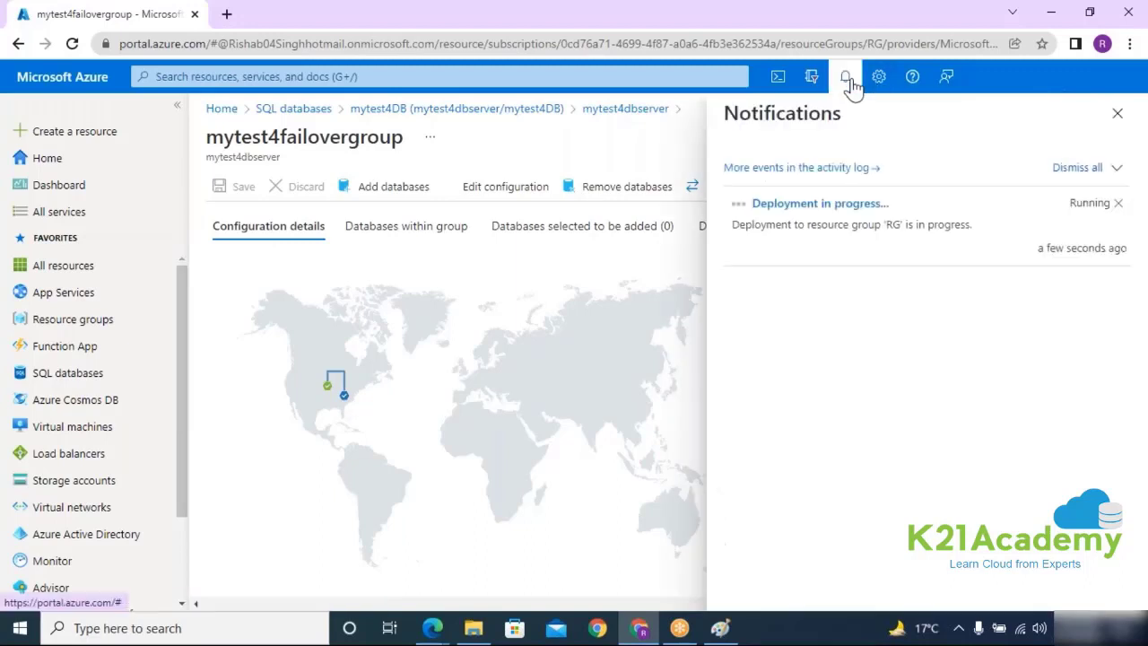
{"action": "left_click", "coordinate": [1118, 114]}
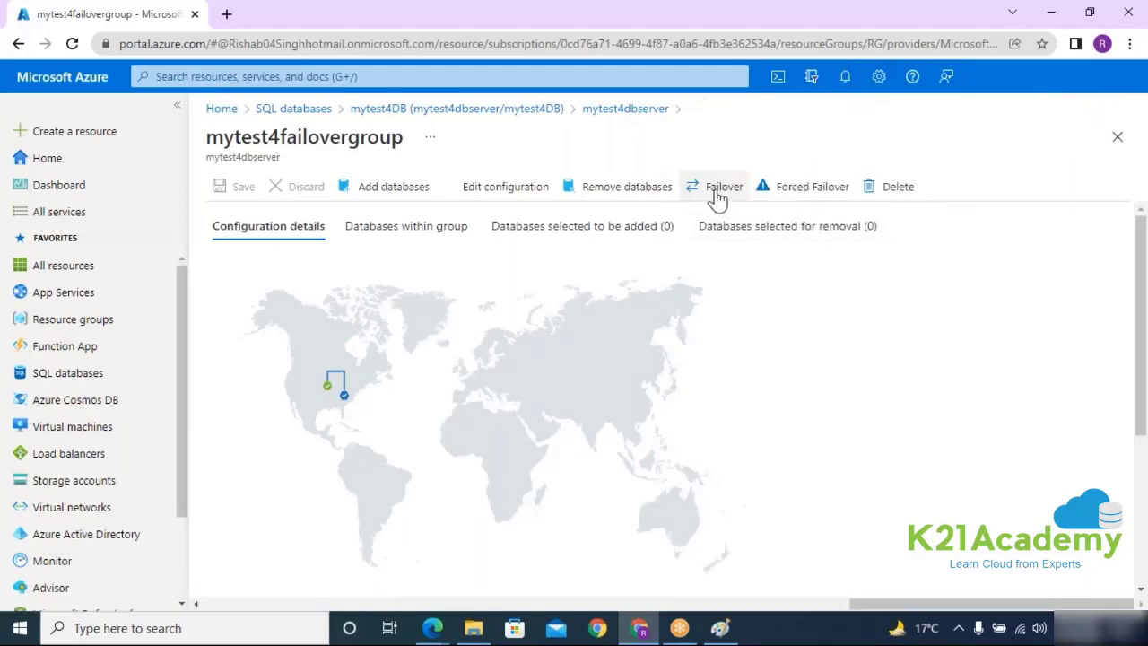
{"action": "left_click", "coordinate": [718, 197]}
{"action": "left_click", "coordinate": [236, 296]}
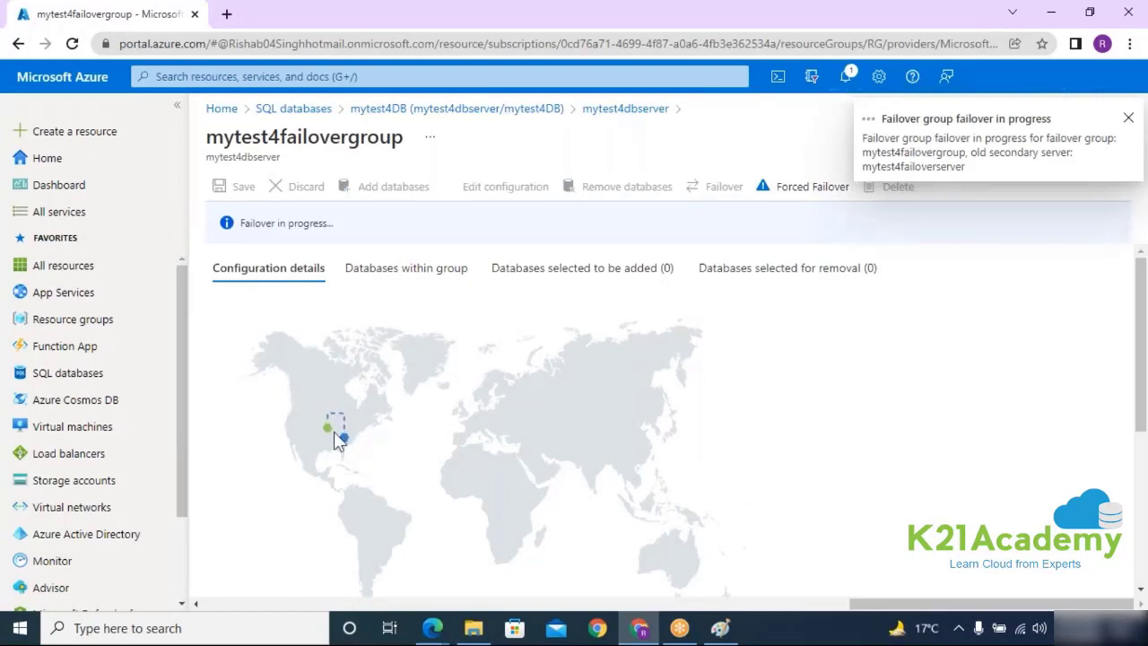
{"action": "left_click", "coordinate": [603, 121]}
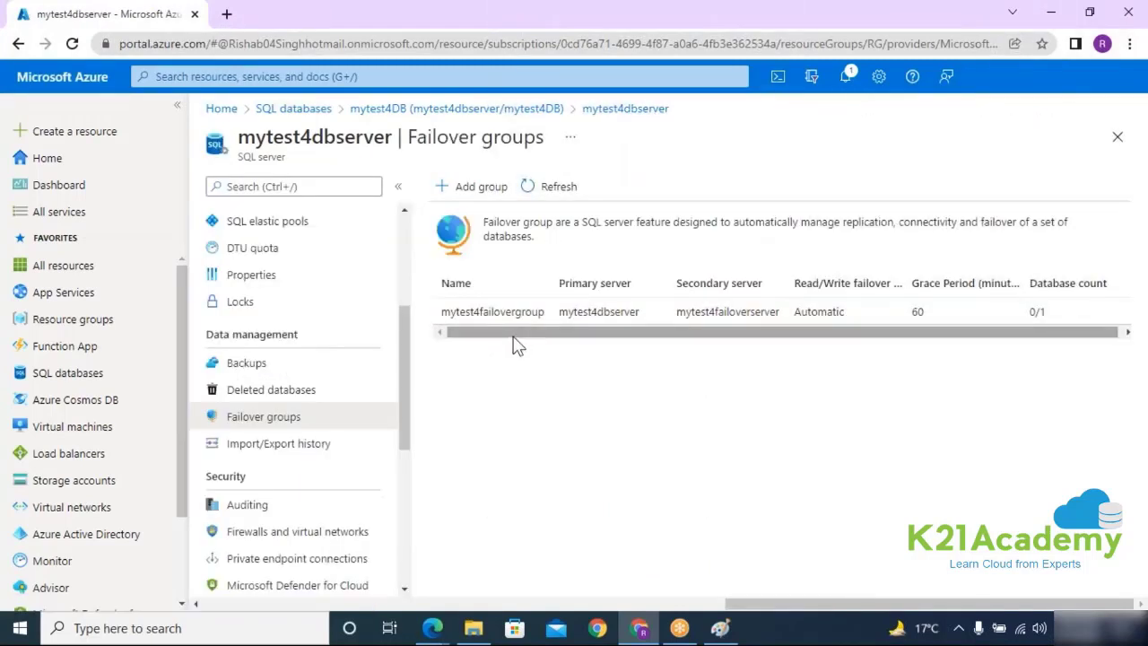
Step: Check mytest4dbserver's empty Import/Export history, then open its Auditing settings under Security
{"action": "left_click", "coordinate": [304, 454]}
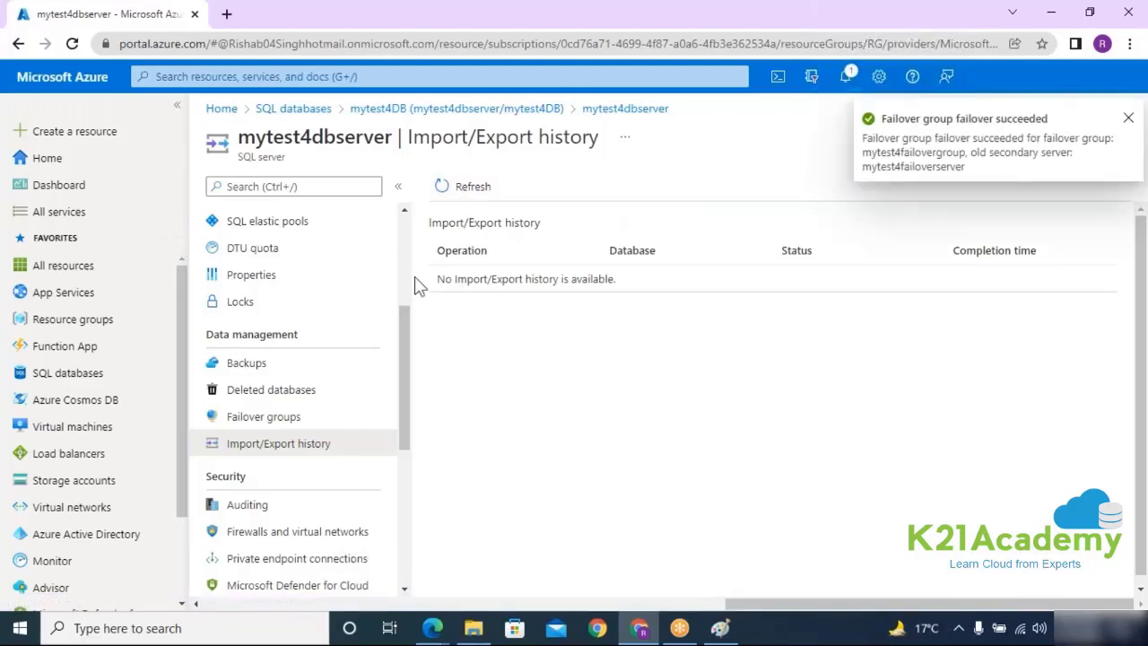
{"action": "left_click_drag", "start_coordinate": [418, 279], "coordinate": [659, 293]}
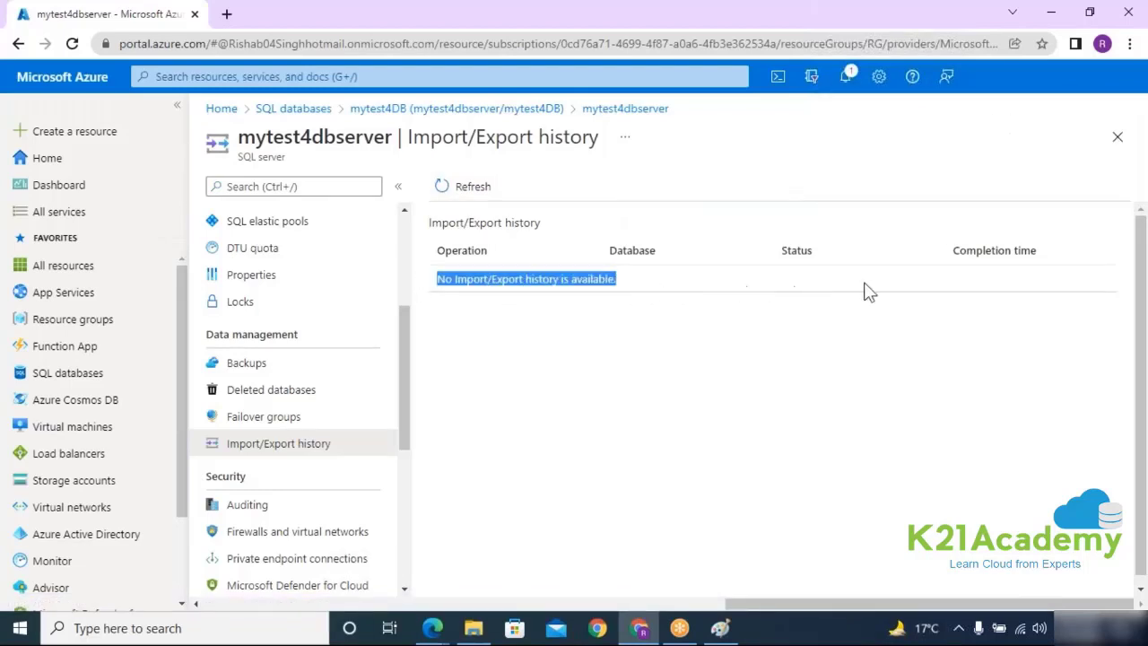
{"action": "left_click", "coordinate": [983, 361]}
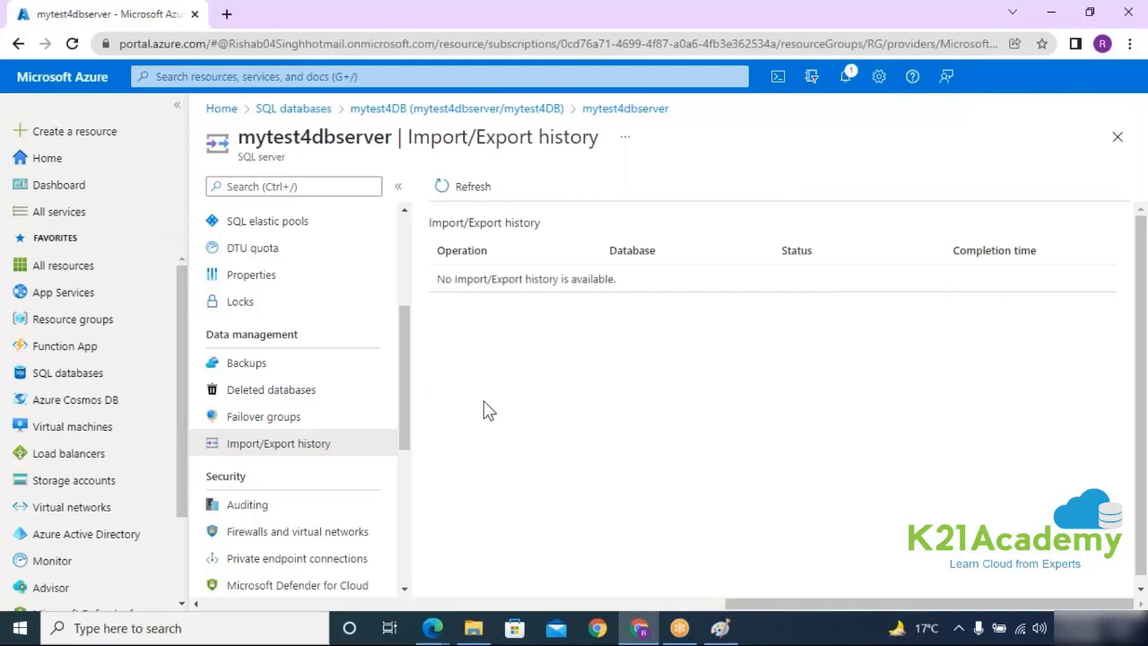
{"action": "left_click_drag", "start_coordinate": [400, 363], "coordinate": [402, 394]}
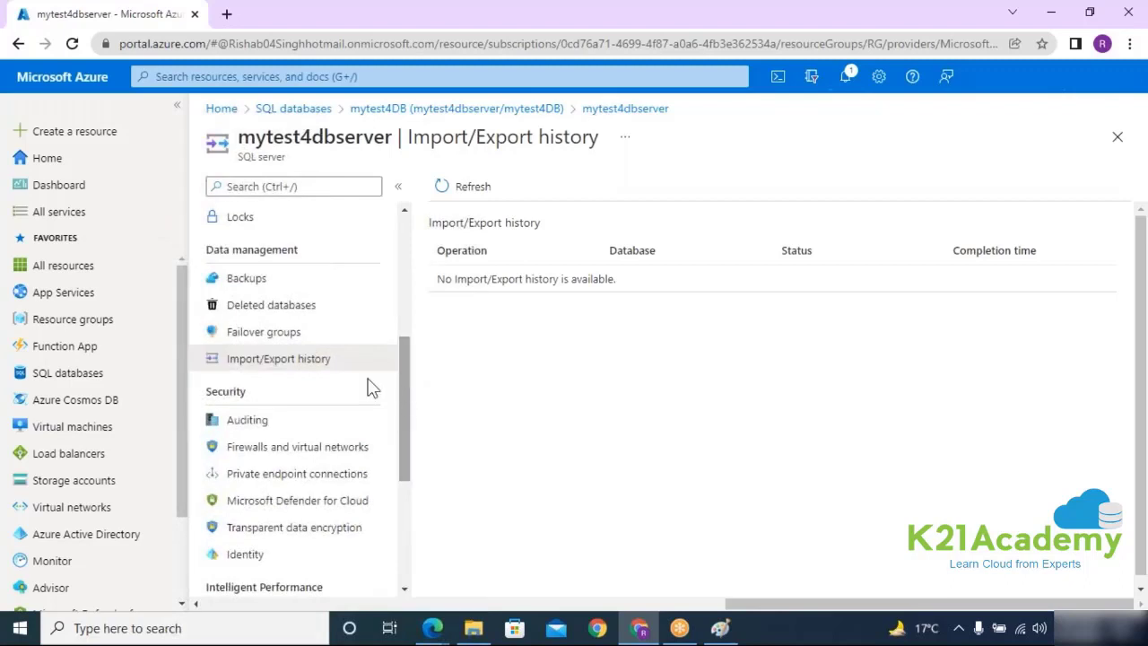
{"action": "left_click", "coordinate": [240, 425]}
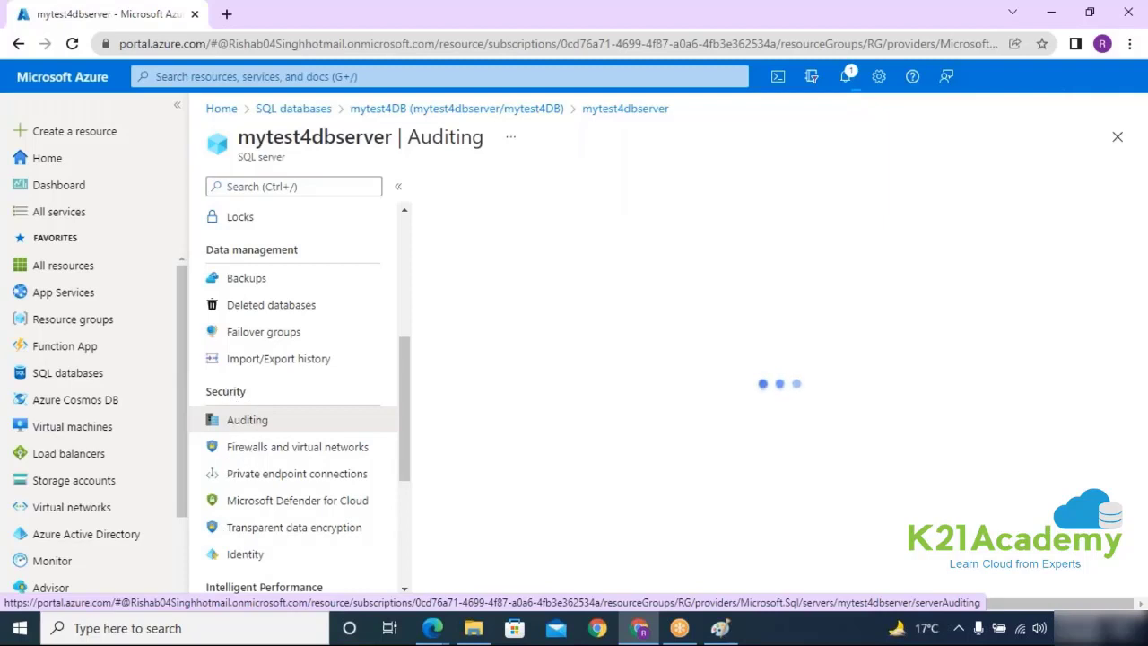
{"action": "double_click", "coordinate": [226, 391]}
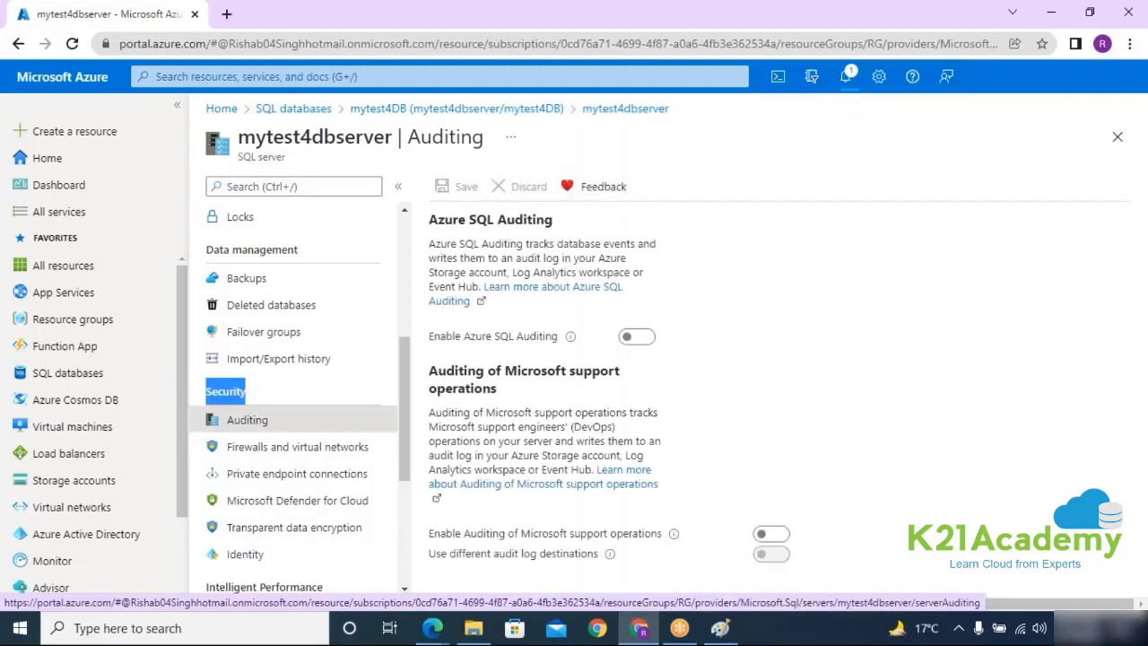
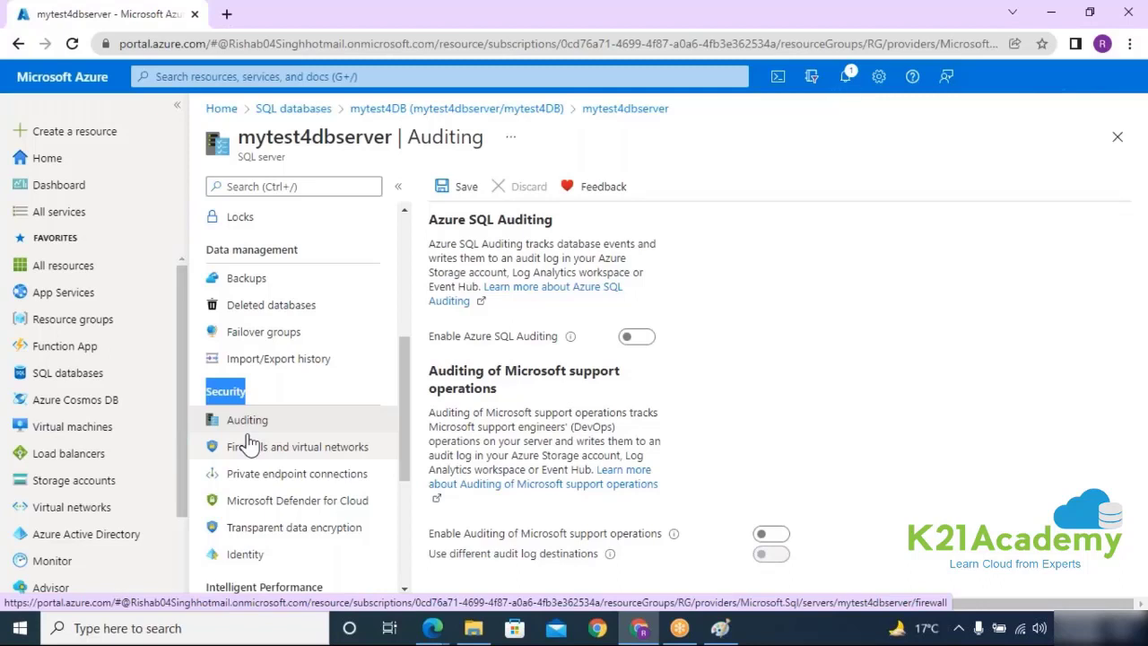
Step: Enable Azure SQL auditing to storage account rgguestdiag251 under the Azure Pass - Sponsorship subscription
{"action": "left_click", "coordinate": [635, 339]}
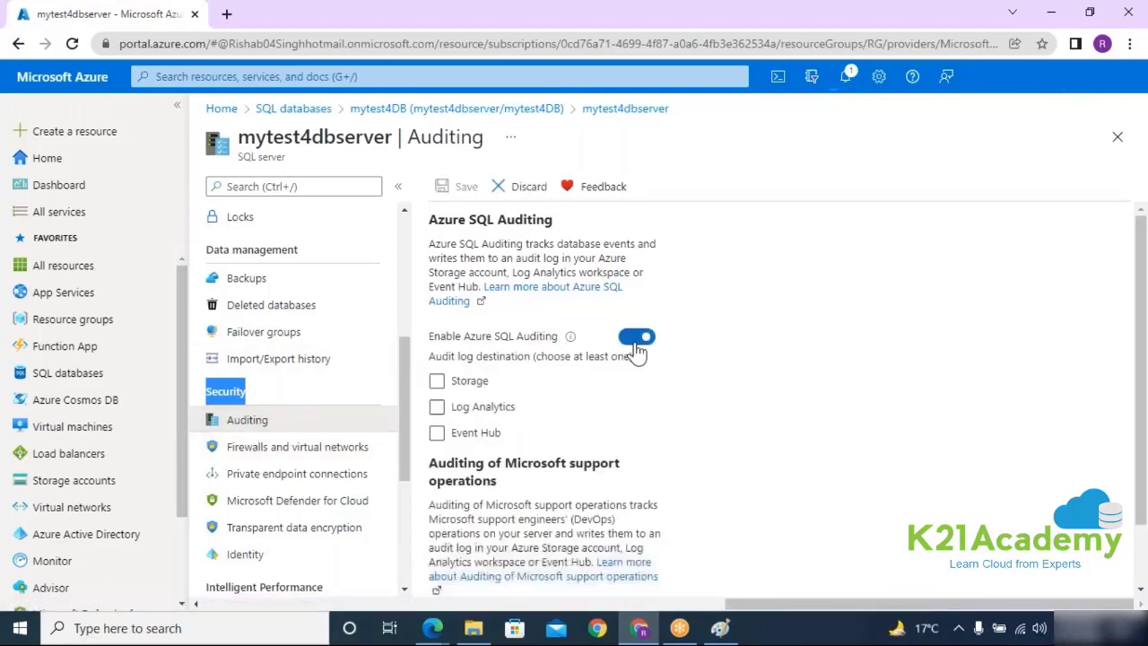
{"action": "left_click", "coordinate": [437, 381]}
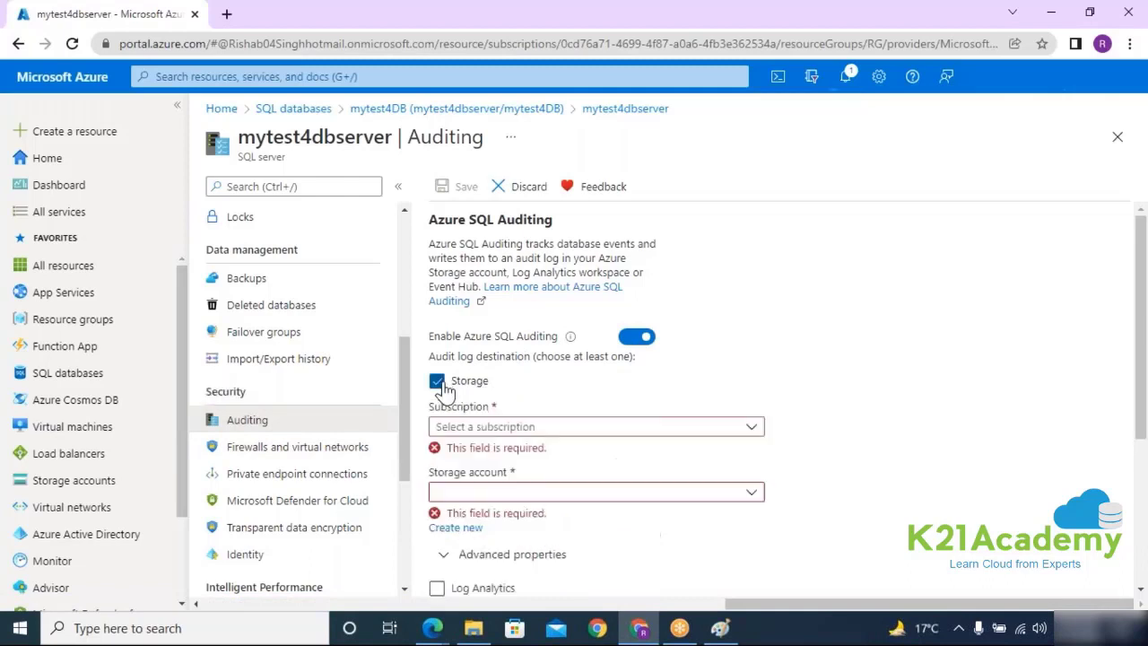
{"action": "left_click", "coordinate": [482, 430]}
{"action": "left_click", "coordinate": [495, 483]}
{"action": "left_click", "coordinate": [584, 475]}
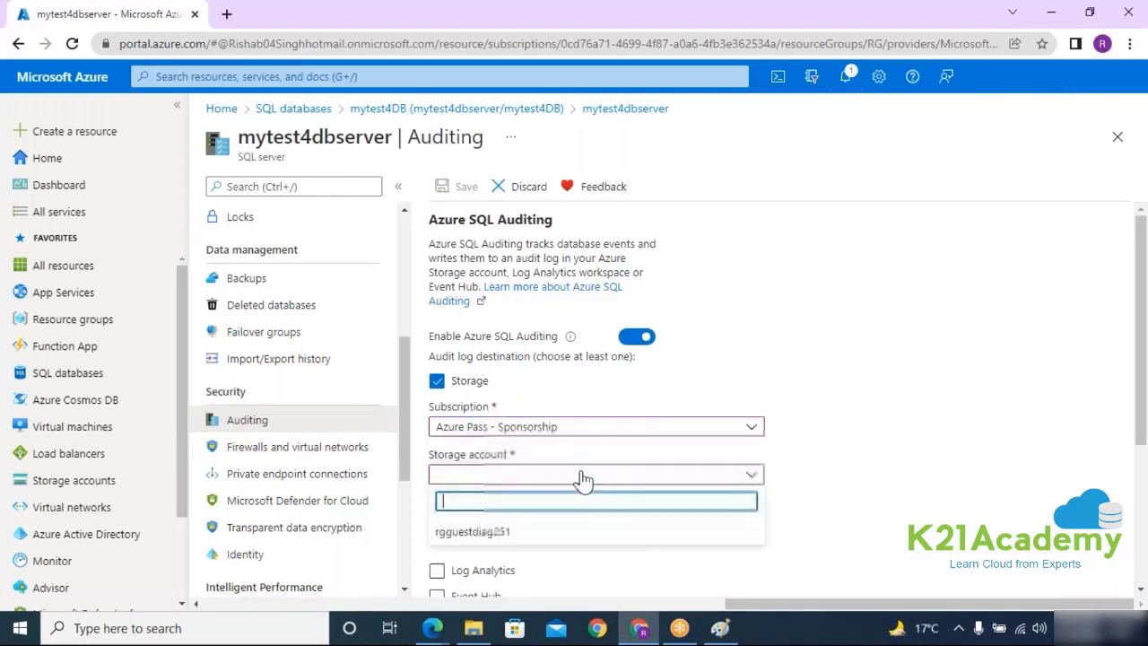
{"action": "left_click", "coordinate": [518, 532]}
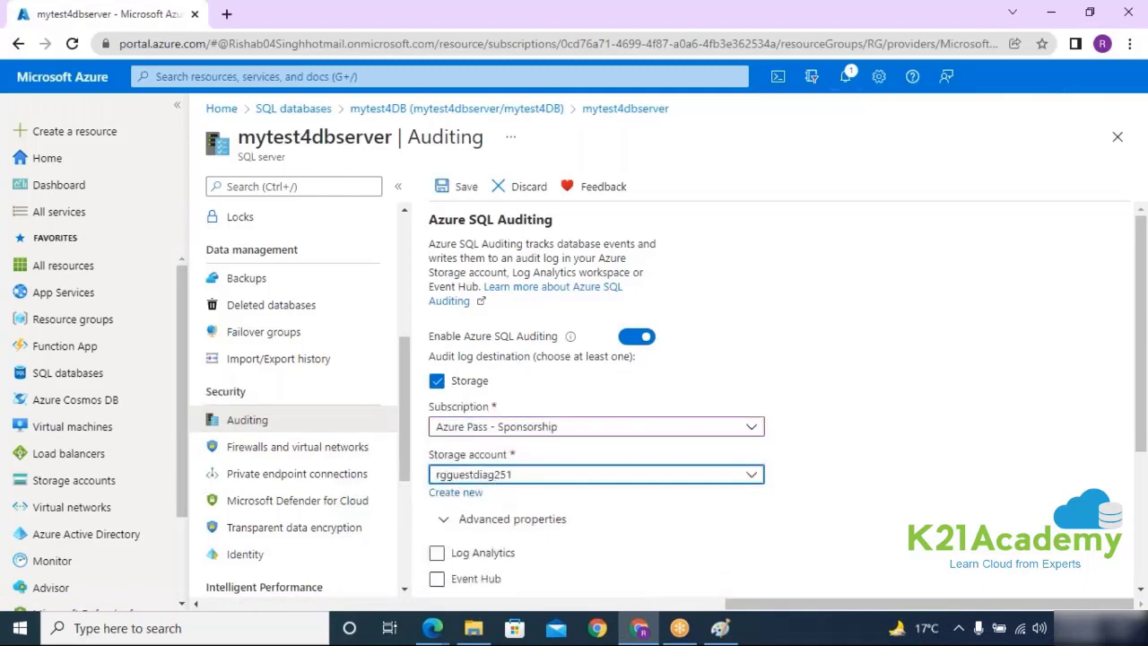
{"action": "scroll", "coordinate": [668, 439], "scroll_direction": "down", "scroll_amount": 1}
{"action": "scroll", "coordinate": [668, 439], "scroll_direction": "down", "scroll_amount": 2}
Step: Also send audit logs to Log Analytics workspace DefaultWorkspace on Azure Pass - Sponsorship
{"action": "left_click", "coordinate": [437, 384]}
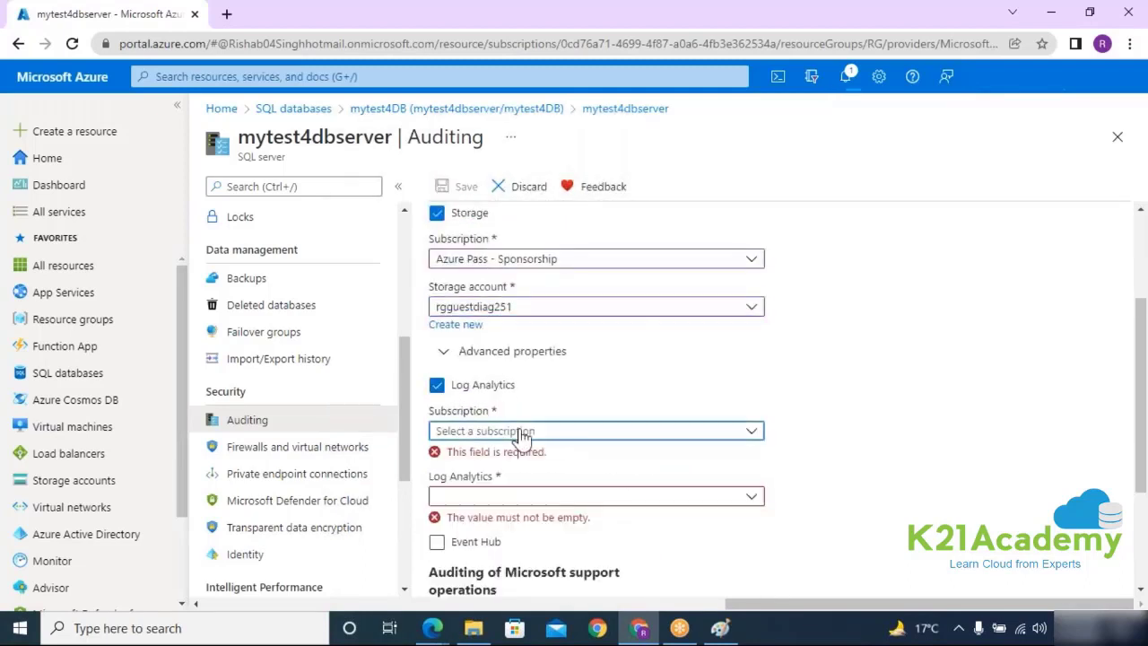
{"action": "left_click", "coordinate": [520, 431]}
{"action": "left_click", "coordinate": [443, 487]}
{"action": "left_click", "coordinate": [490, 478]}
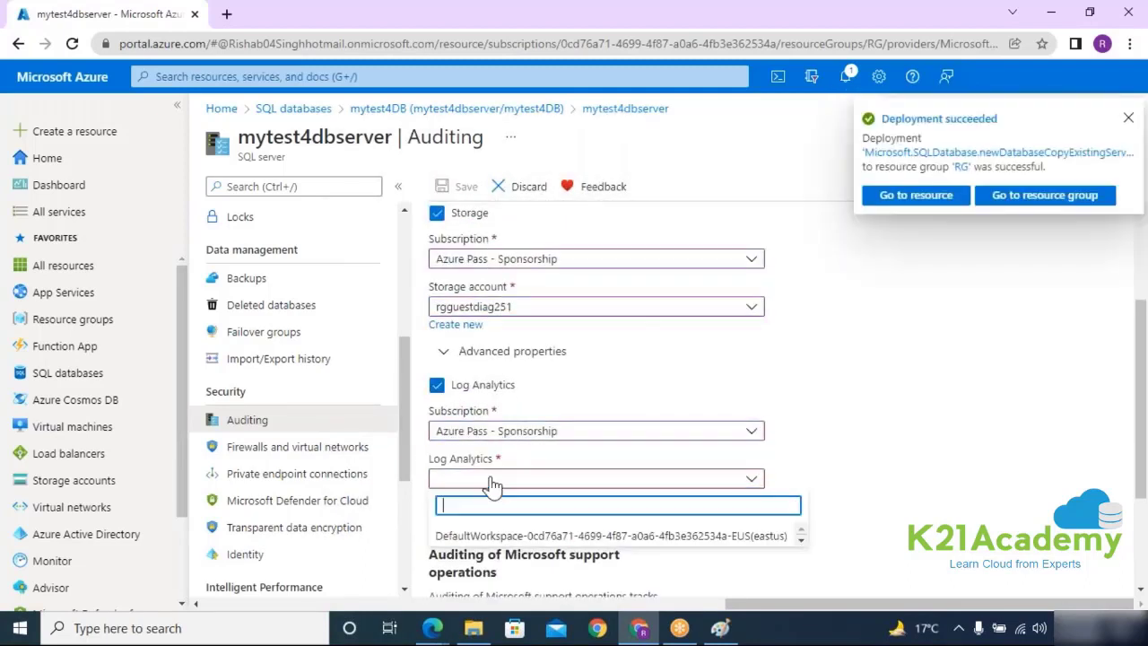
{"action": "left_click", "coordinate": [476, 535]}
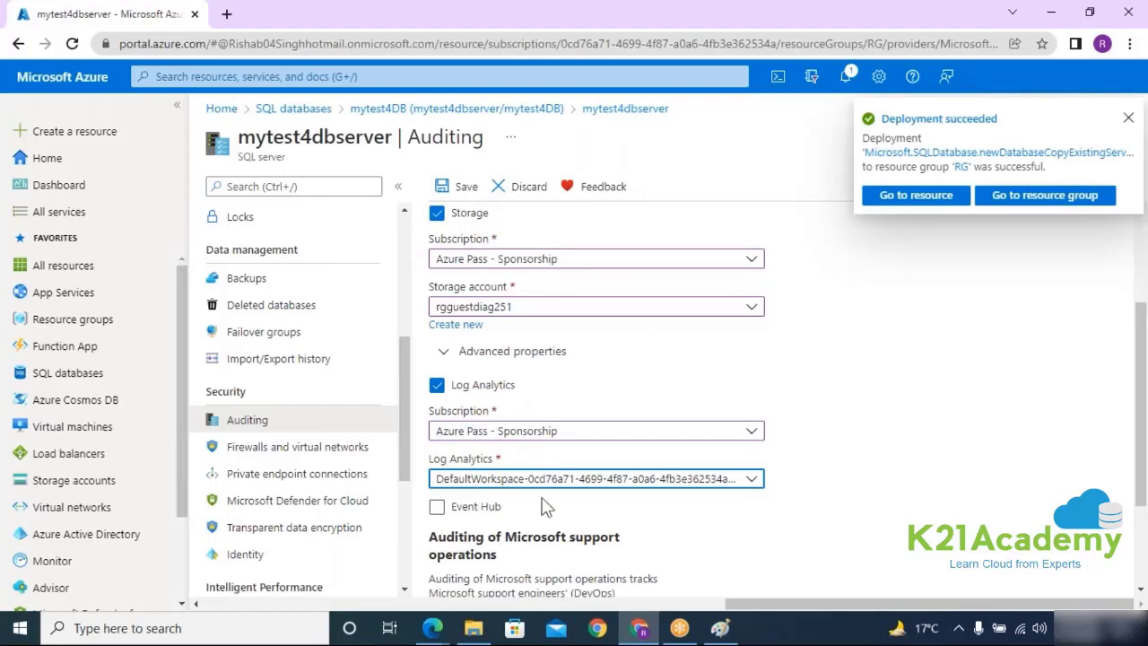
Step: Try an Event Hub destination, find no namespace, untick Event Hub, and save auditing
{"action": "scroll", "coordinate": [631, 487], "scroll_direction": "down", "scroll_amount": 2}
{"action": "left_click", "coordinate": [436, 359]}
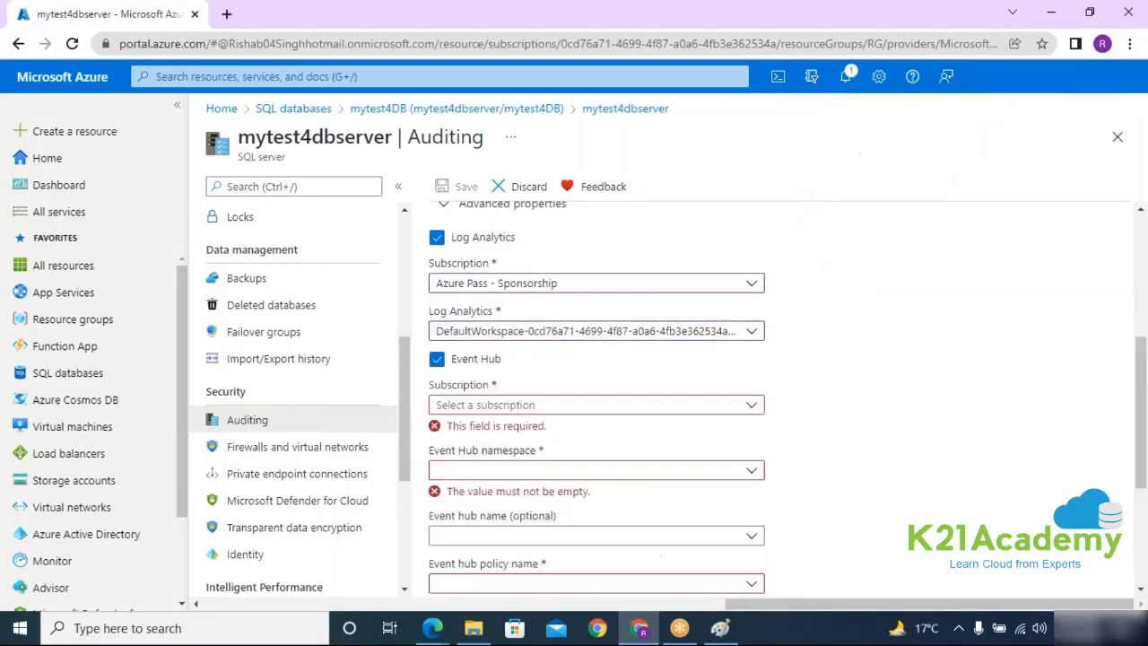
{"action": "left_click", "coordinate": [527, 406]}
{"action": "left_click", "coordinate": [478, 466]}
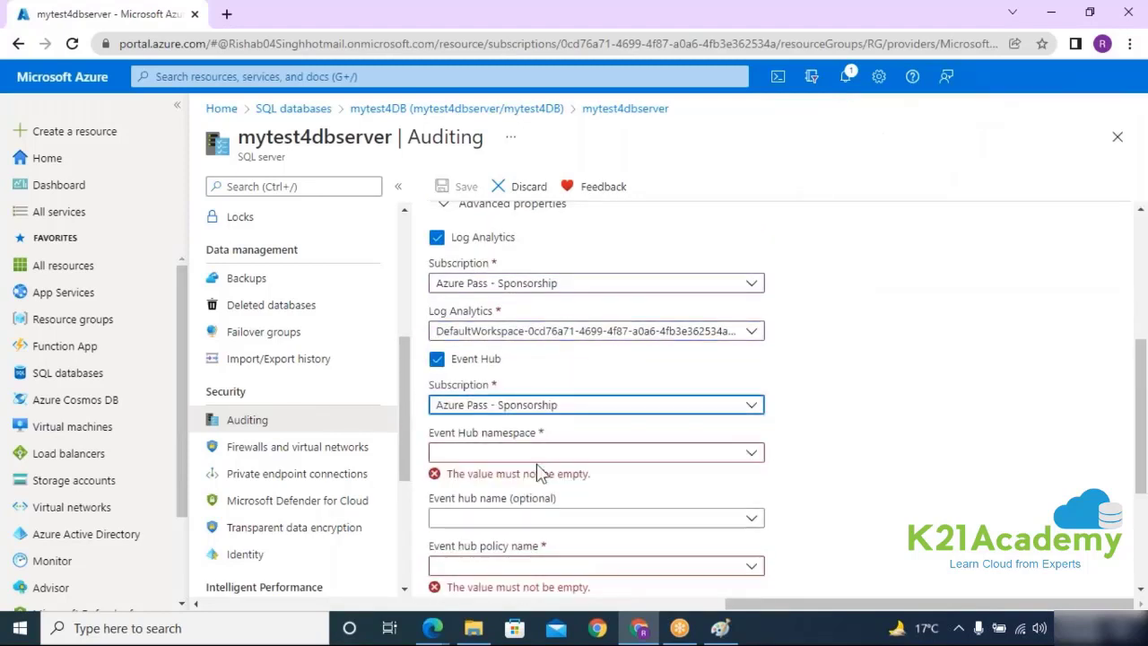
{"action": "left_click", "coordinate": [541, 456]}
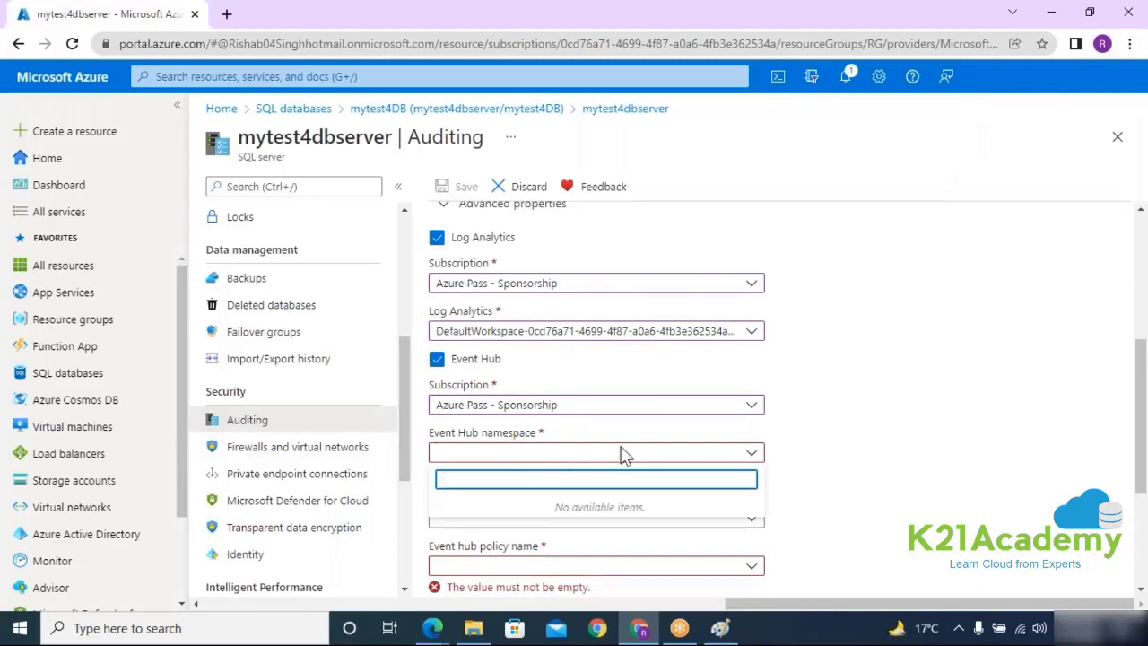
{"action": "left_click", "coordinate": [834, 496]}
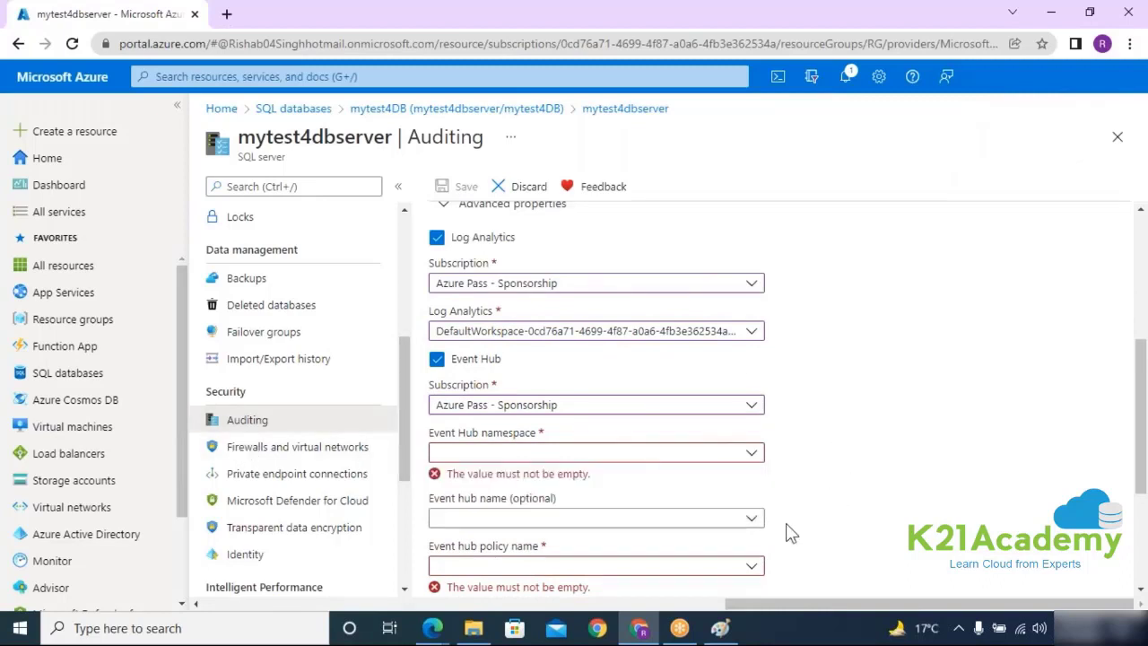
{"action": "scroll", "coordinate": [575, 426], "scroll_direction": "up", "scroll_amount": 3}
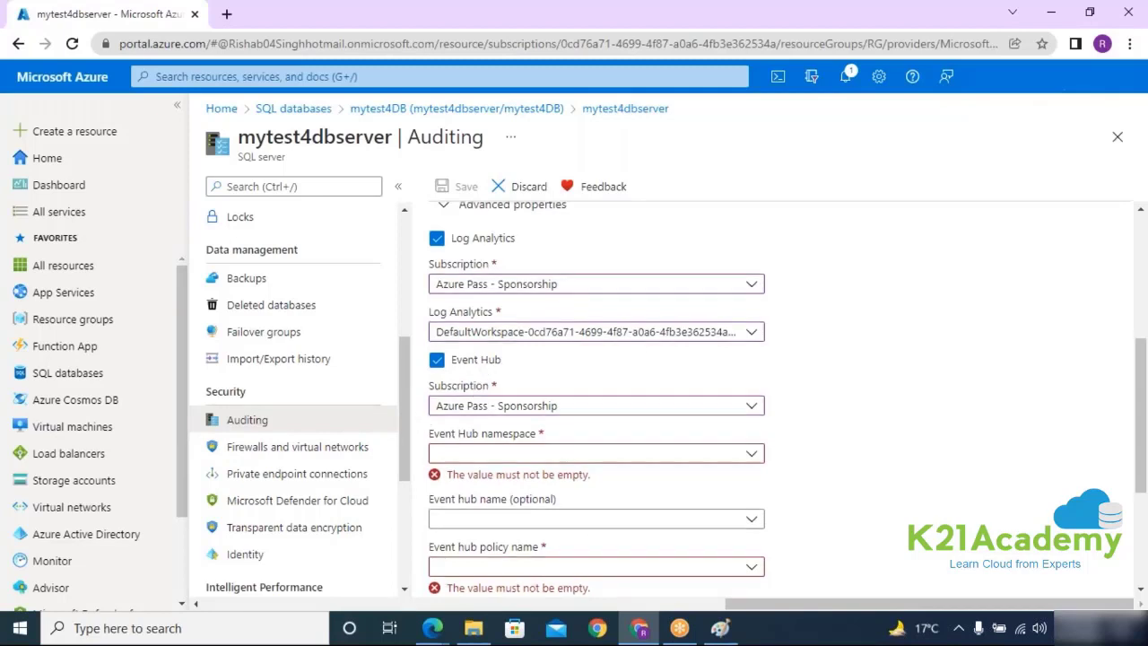
{"action": "scroll", "coordinate": [590, 465], "scroll_direction": "down", "scroll_amount": 3}
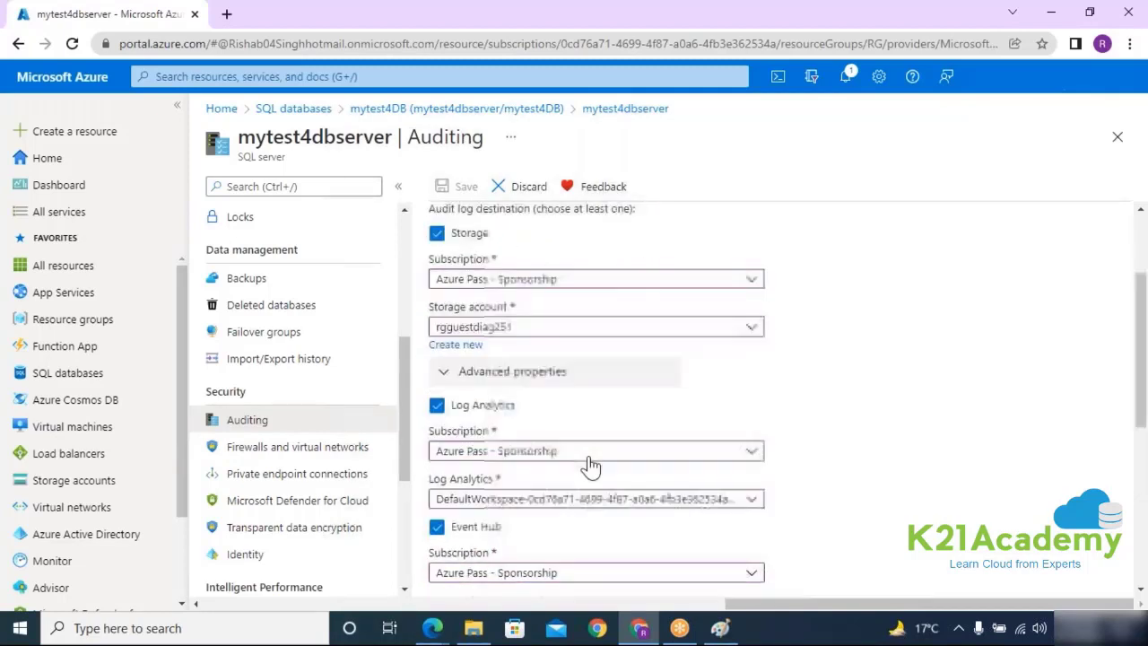
{"action": "left_click", "coordinate": [437, 359]}
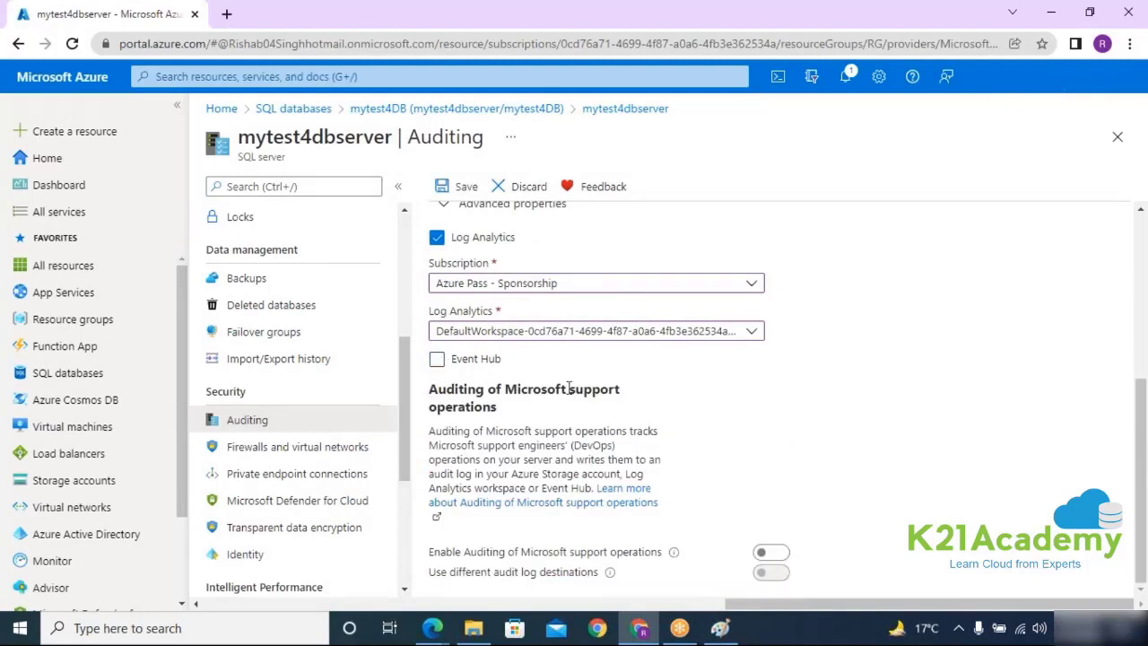
{"action": "scroll", "coordinate": [627, 379], "scroll_direction": "up", "scroll_amount": 3}
{"action": "left_click", "coordinate": [457, 186]}
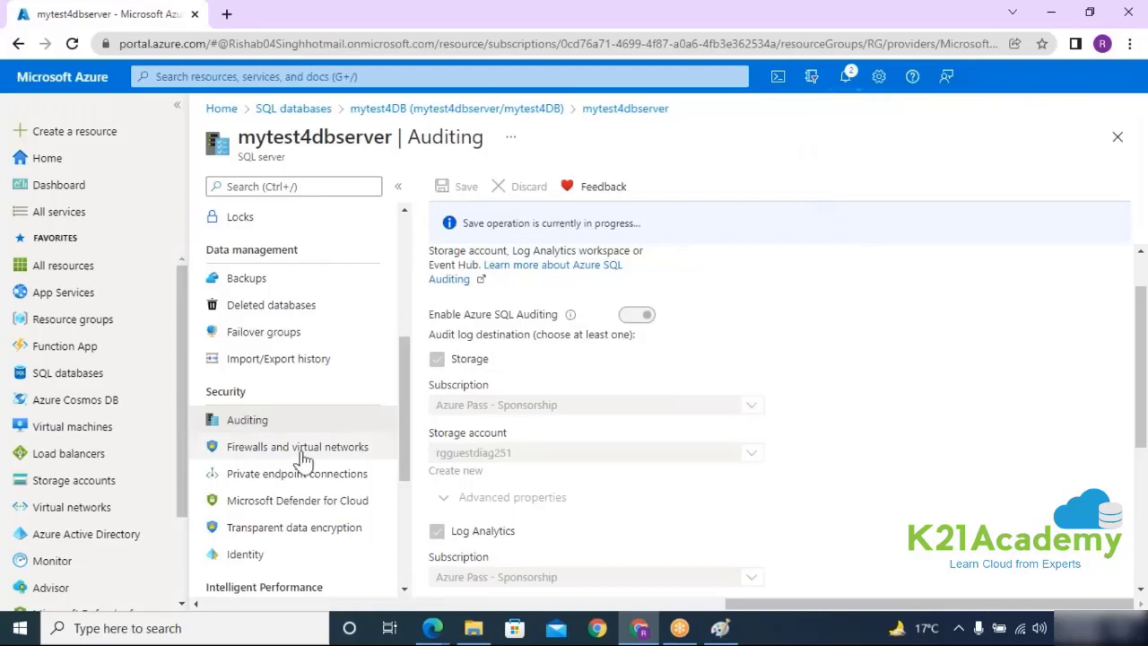
Step: Open mytest4dbserver's Firewalls and virtual networks page and inspect the client IP rule
{"action": "left_click", "coordinate": [272, 455]}
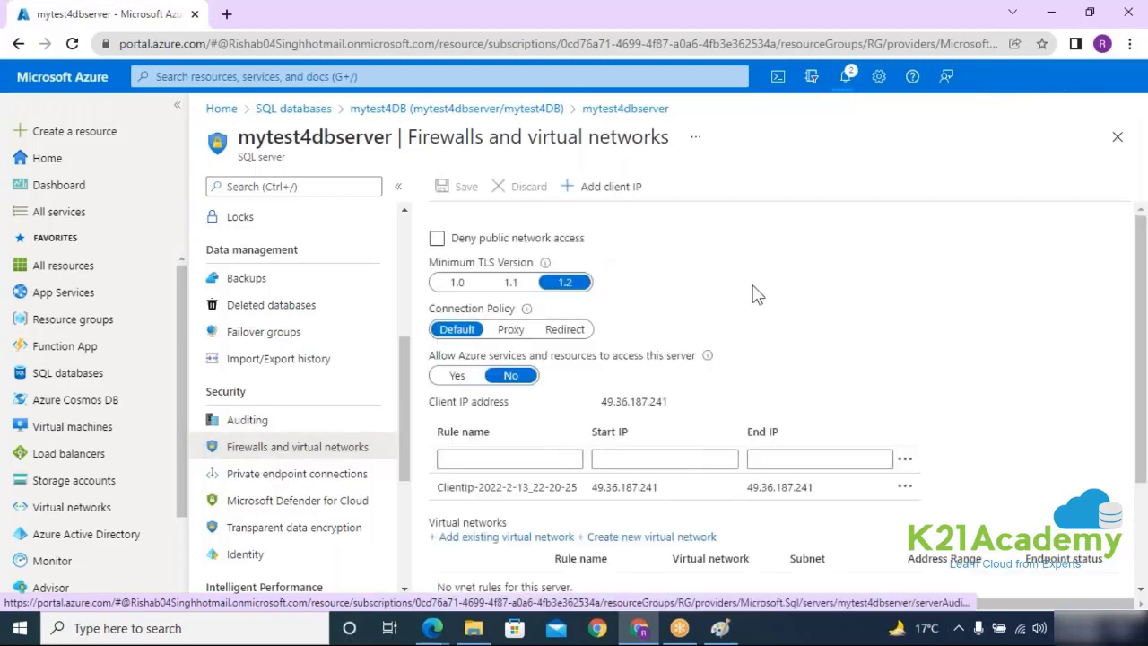
{"action": "scroll", "coordinate": [750, 290], "scroll_direction": "down", "scroll_amount": 2}
{"action": "left_click", "coordinate": [605, 337]}
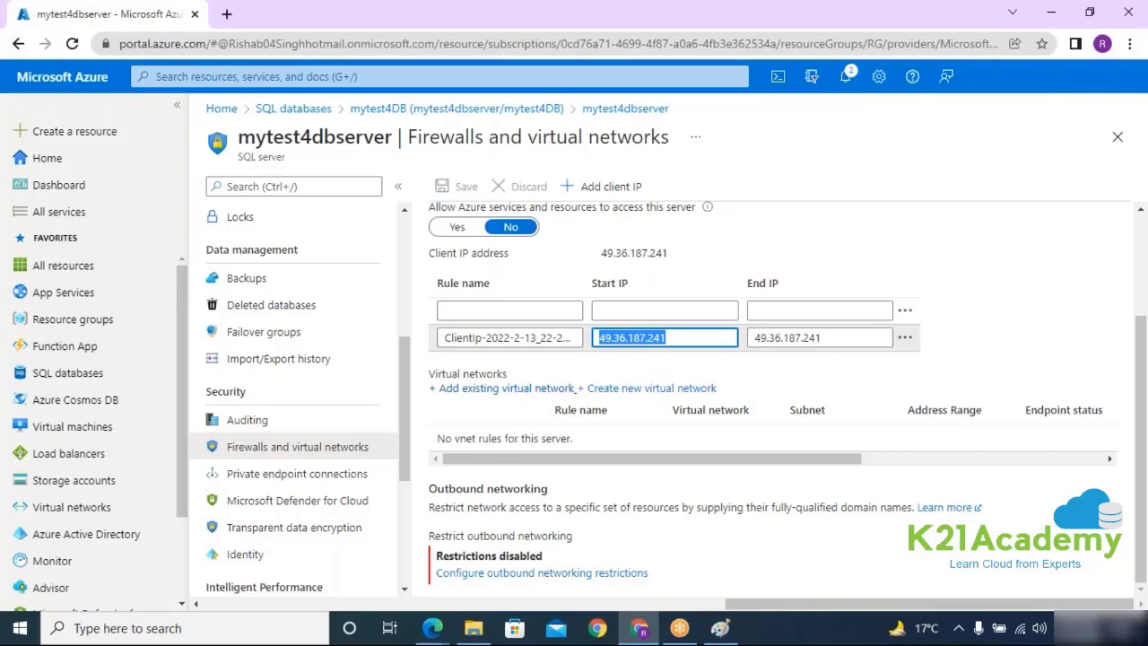
Step: Draft an existing virtual network rule, toggling Ignore missing endpoint, then discard it
{"action": "left_click", "coordinate": [513, 389]}
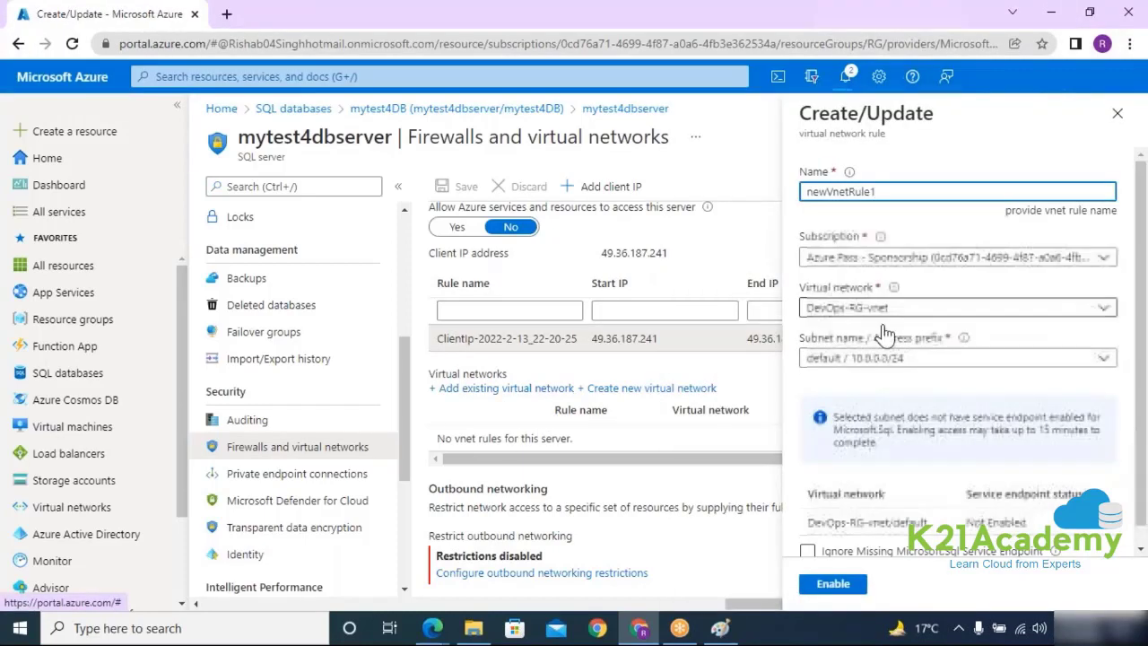
{"action": "scroll", "coordinate": [961, 347], "scroll_direction": "down", "scroll_amount": 1}
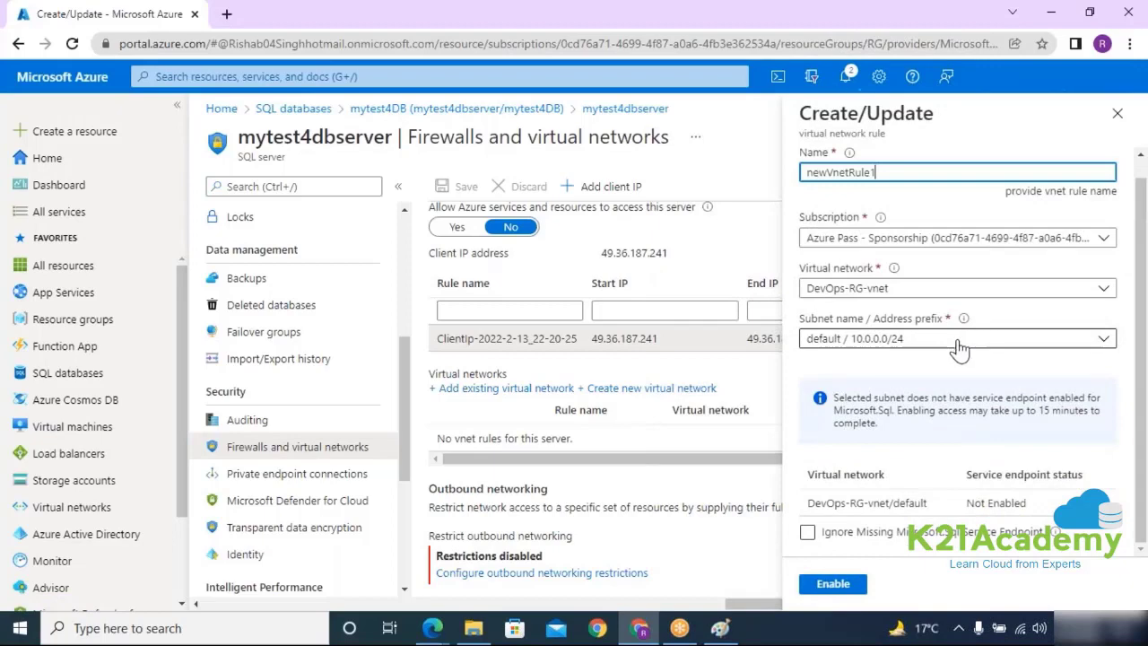
{"action": "left_click", "coordinate": [809, 533]}
{"action": "left_click", "coordinate": [808, 533]}
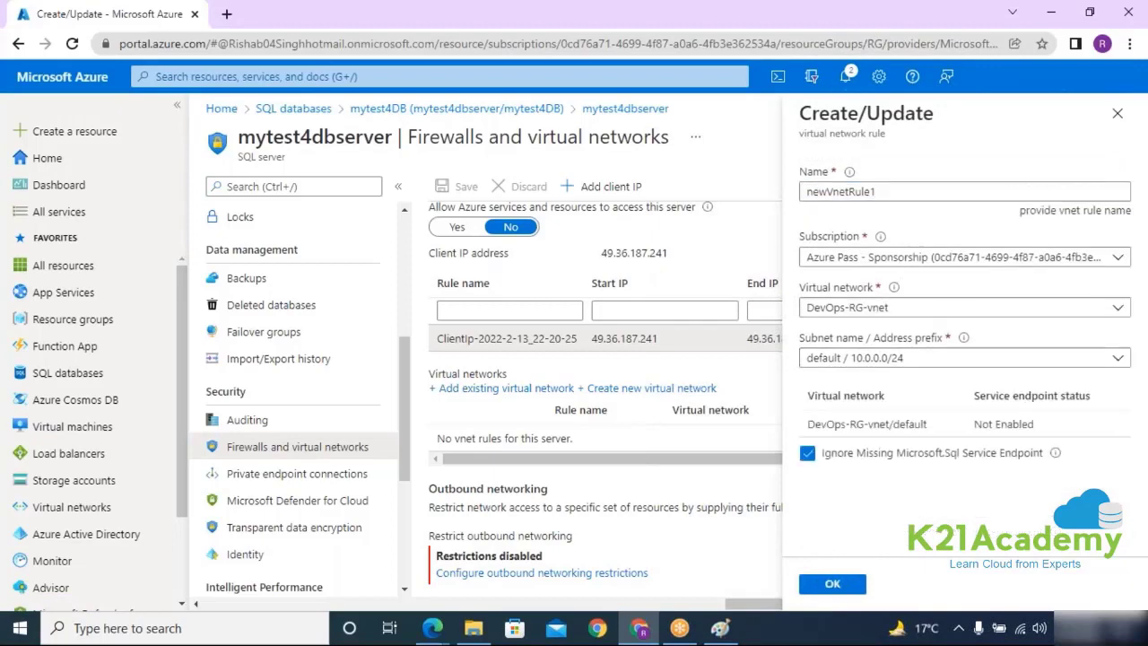
{"action": "left_click", "coordinate": [812, 455]}
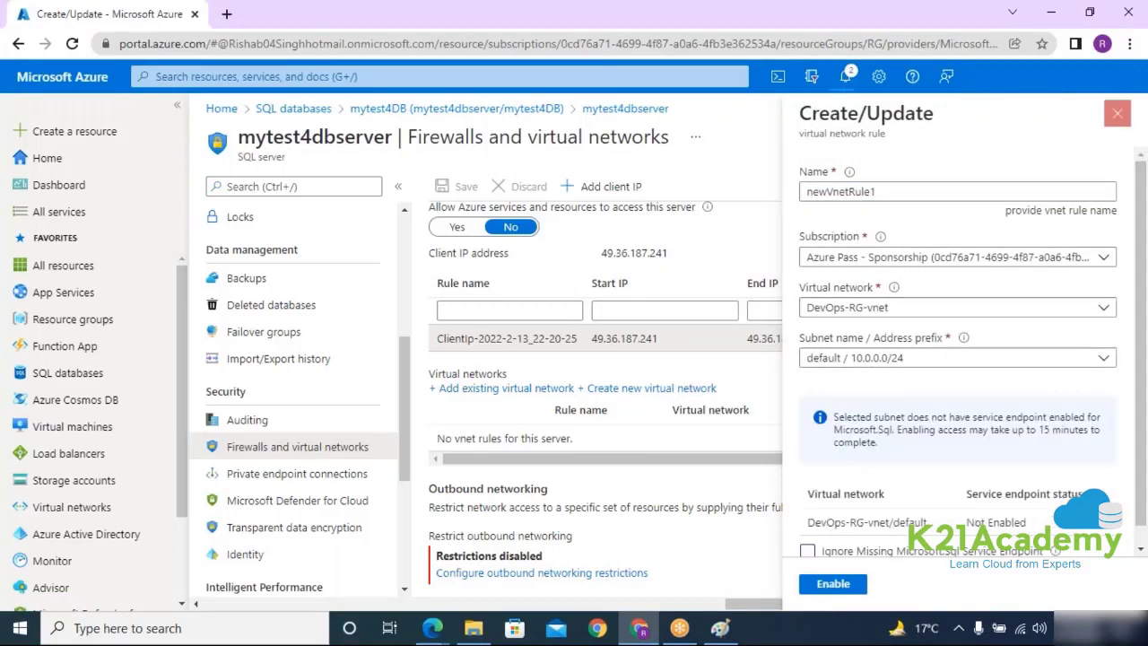
{"action": "left_click", "coordinate": [1117, 114]}
{"action": "left_click", "coordinate": [656, 128]}
{"action": "left_click", "coordinate": [630, 390]}
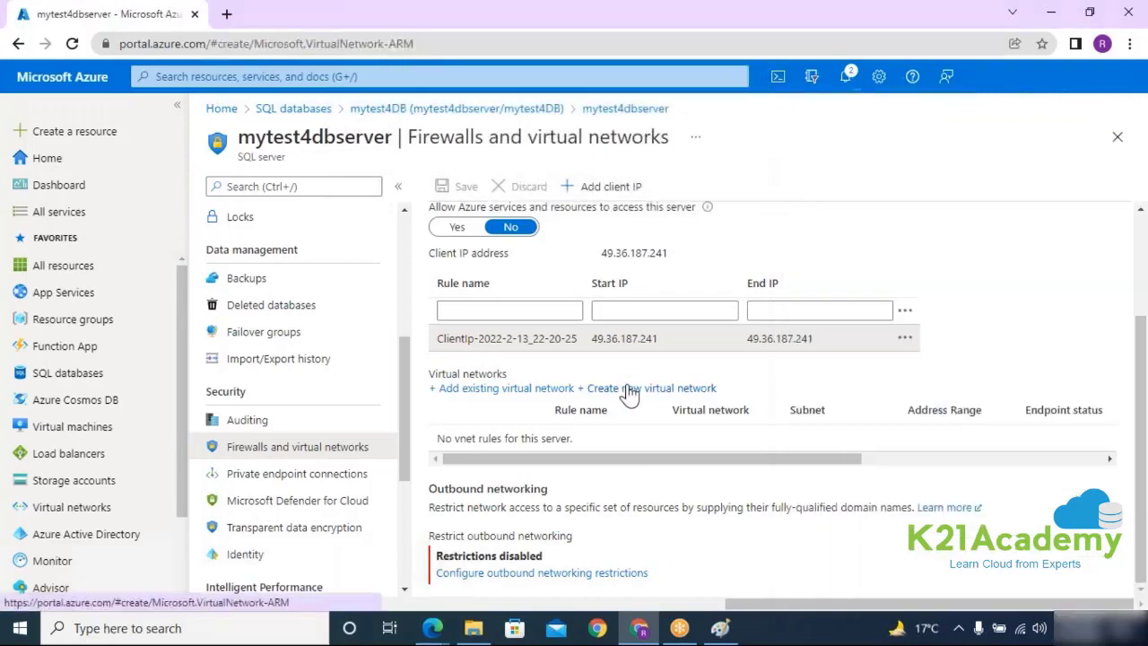
Step: Close the virtual network creation page and open mytest4DB from the SQL databases list
{"action": "left_click", "coordinate": [695, 380]}
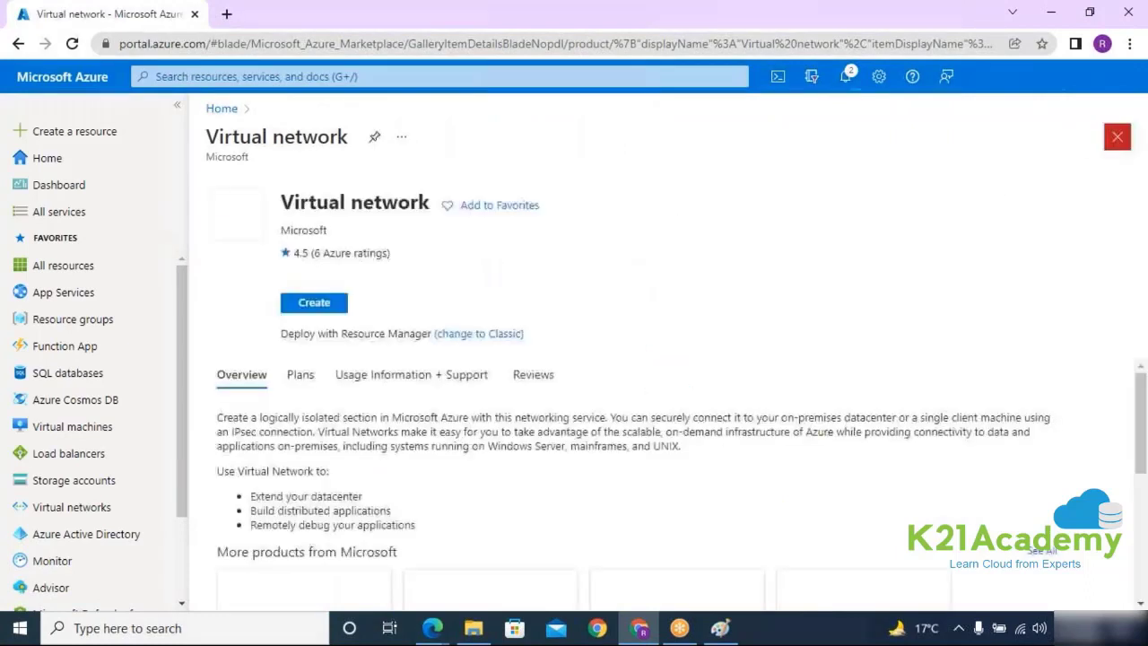
{"action": "left_click", "coordinate": [1116, 137]}
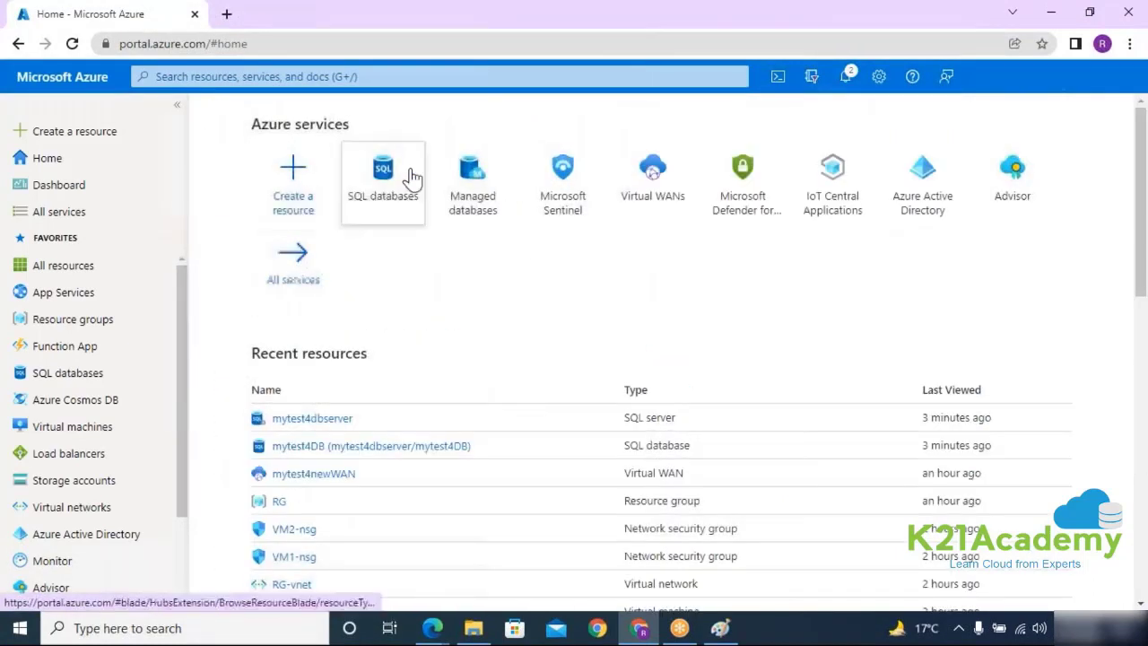
{"action": "left_click", "coordinate": [410, 176]}
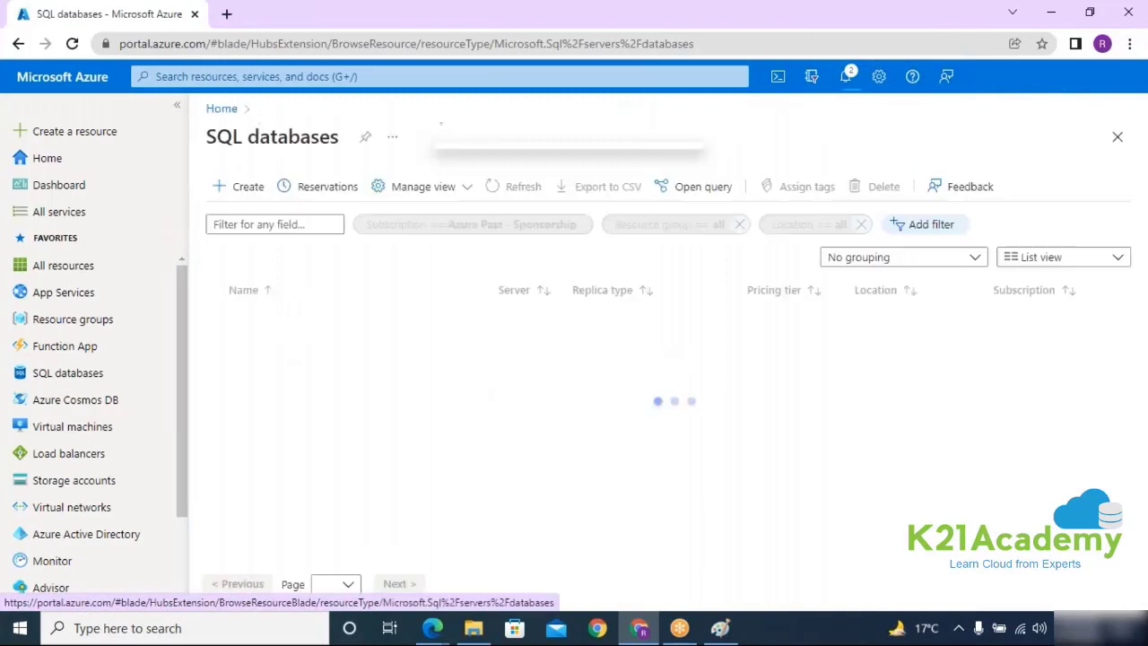
{"action": "left_click", "coordinate": [350, 319]}
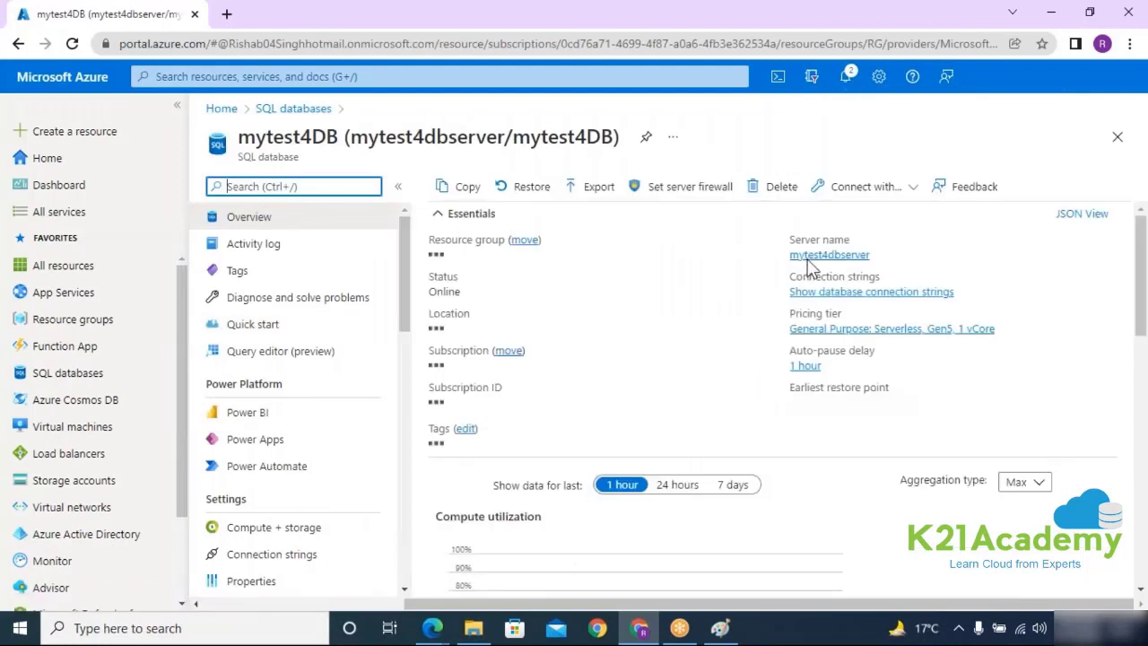
Step: From mytest4DB, view mytest4dbserver's full Defender for Cloud recommendations, then return to the server overview
{"action": "left_click", "coordinate": [883, 254]}
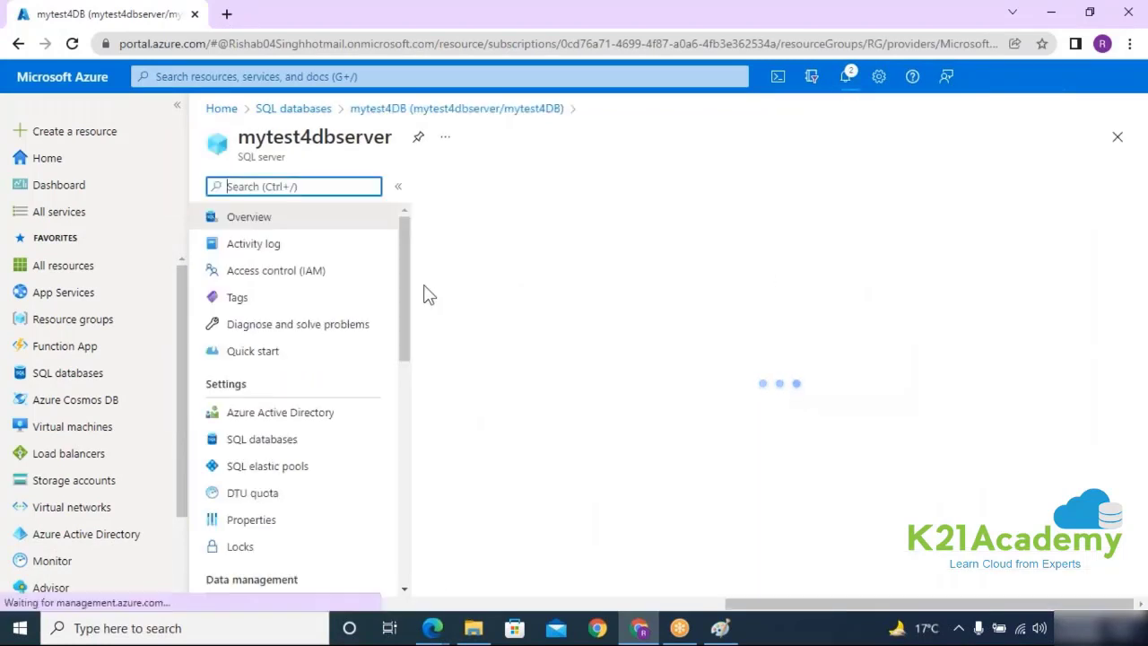
{"action": "left_click_drag", "start_coordinate": [403, 290], "coordinate": [350, 443]}
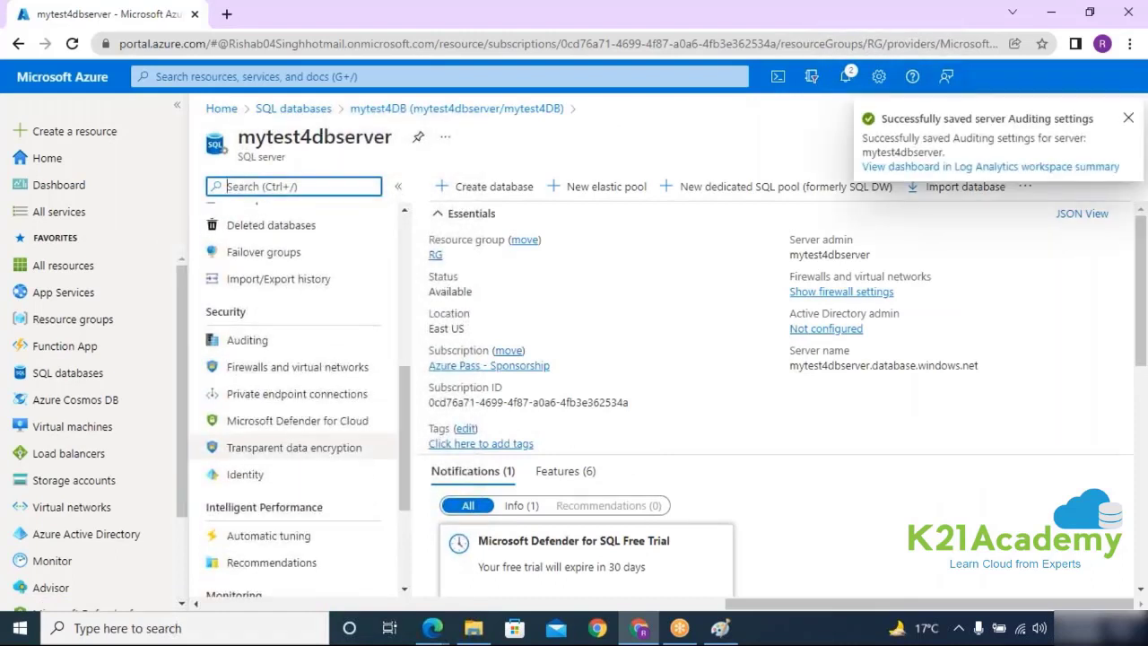
{"action": "left_click", "coordinate": [271, 434]}
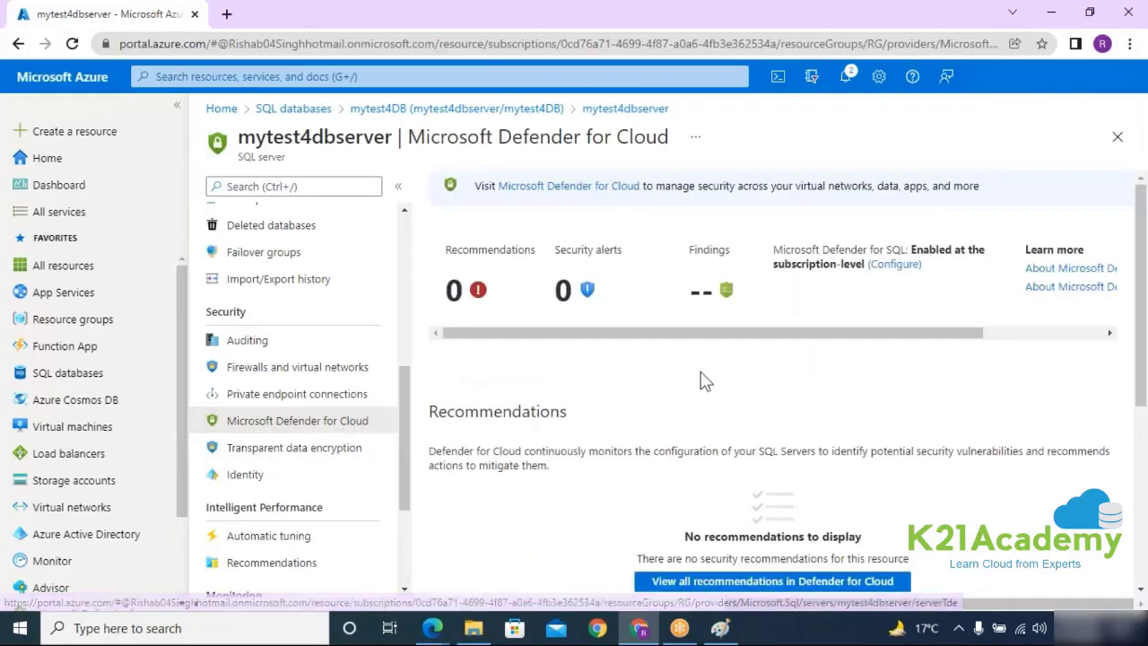
{"action": "scroll", "coordinate": [704, 380], "scroll_direction": "down", "scroll_amount": 3}
{"action": "left_click", "coordinate": [717, 332]}
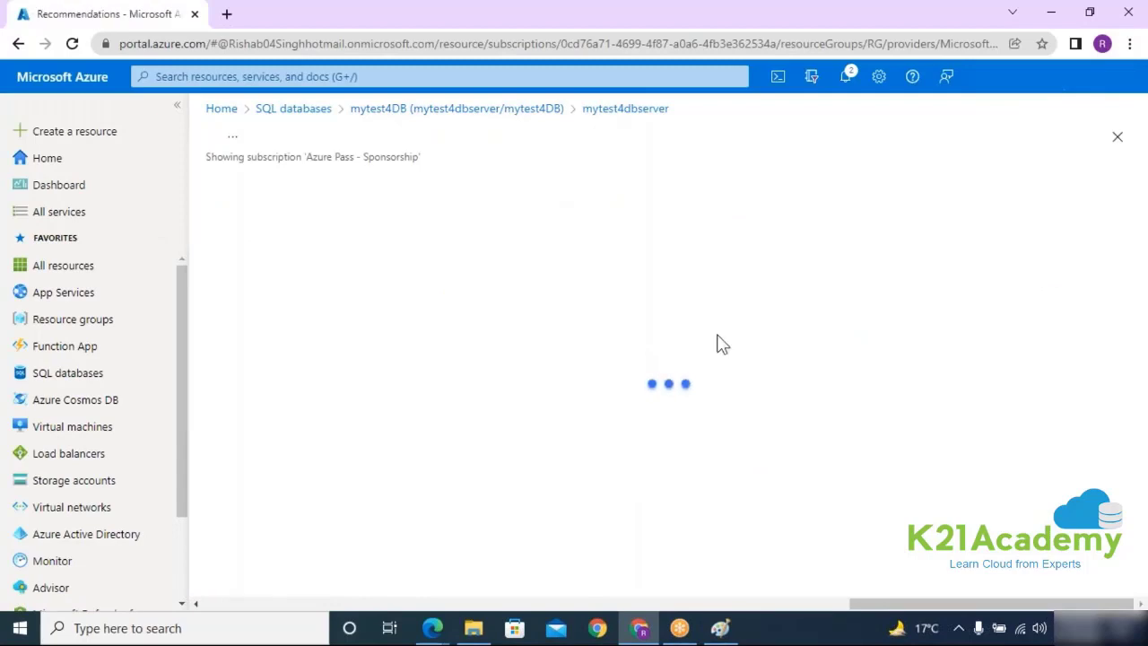
{"action": "scroll", "coordinate": [717, 338], "scroll_direction": "down", "scroll_amount": 10}
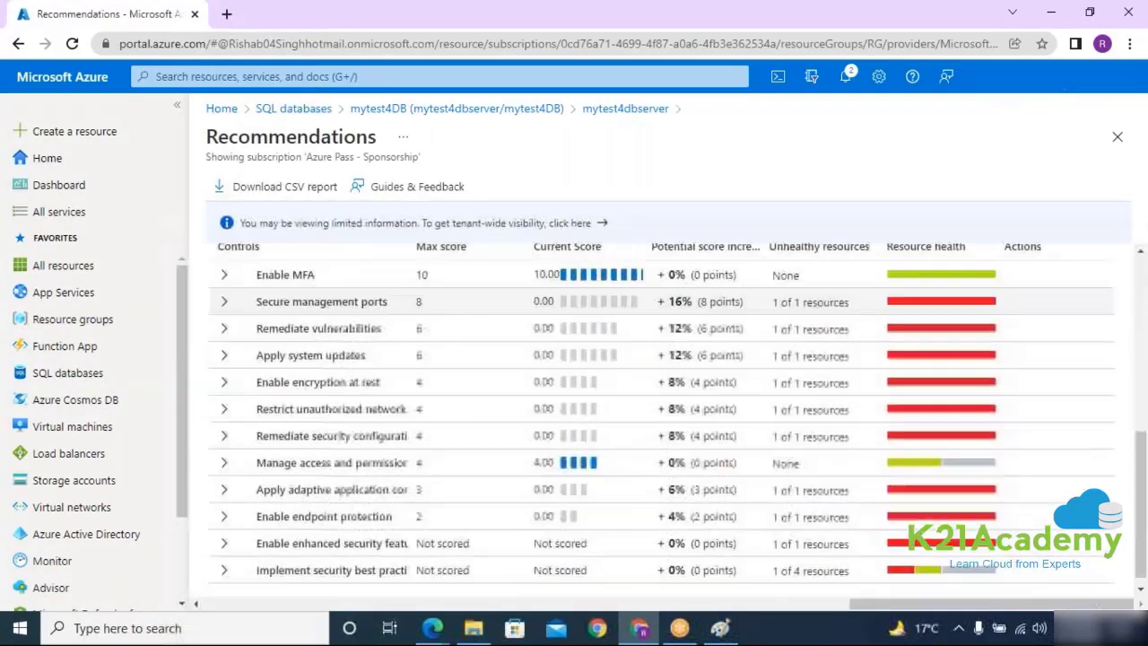
{"action": "left_click", "coordinate": [21, 50]}
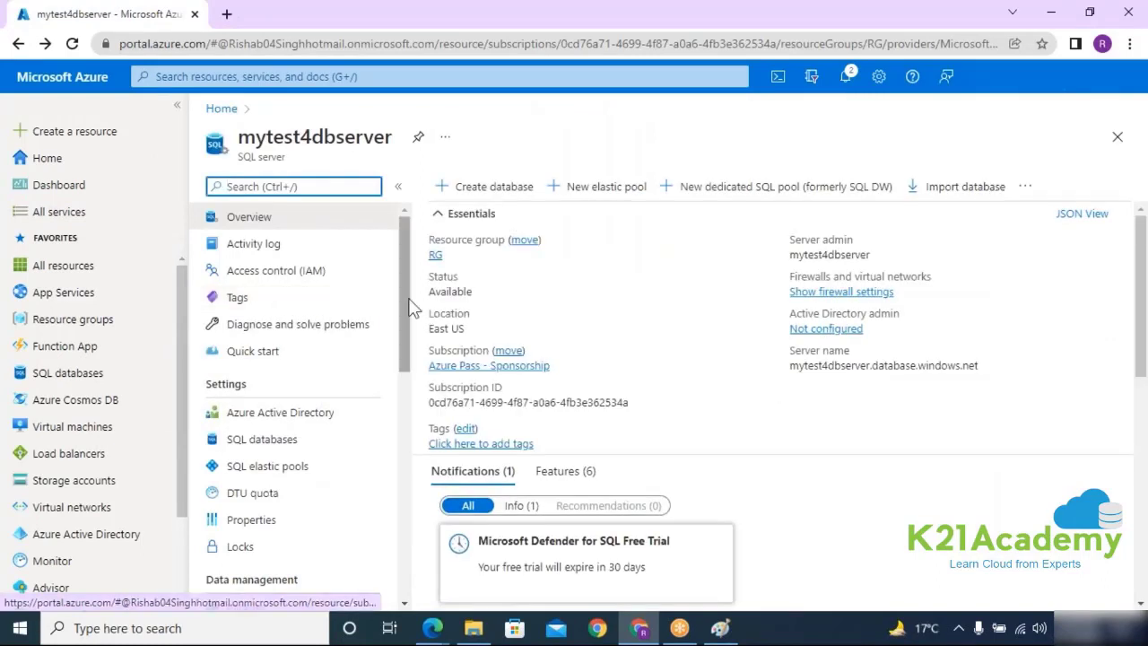
Step: Switch transparent data encryption to Customer-managed key, find no key vault, and discard the key selection
{"action": "left_click_drag", "start_coordinate": [407, 310], "coordinate": [412, 412]}
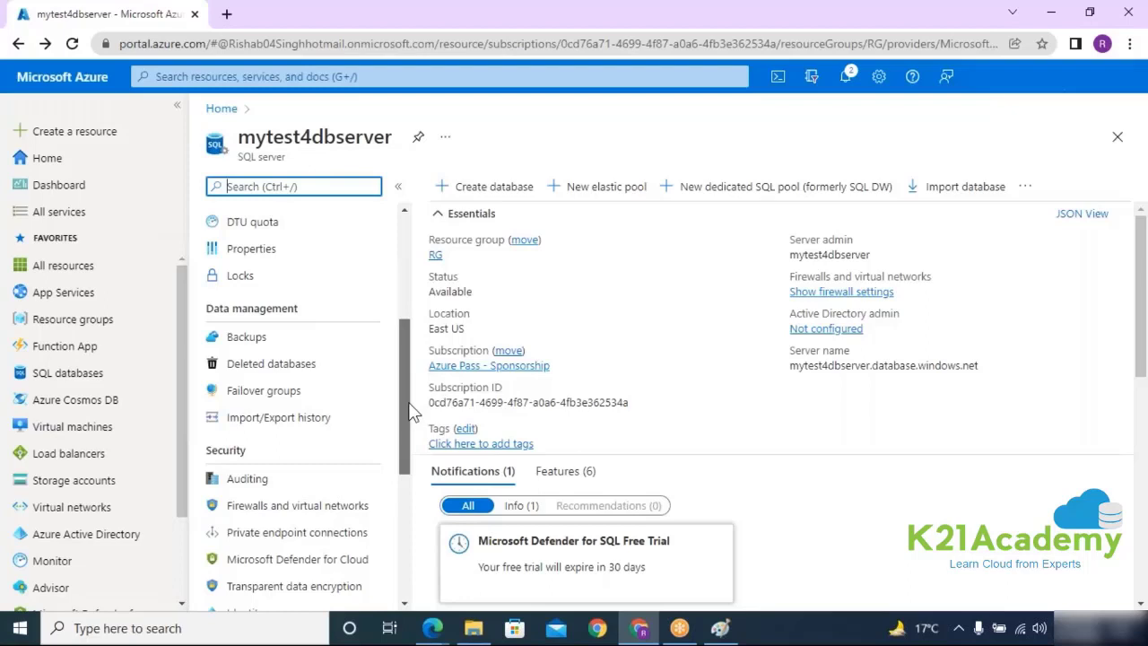
{"action": "scroll", "coordinate": [404, 415], "scroll_direction": "down", "scroll_amount": 2}
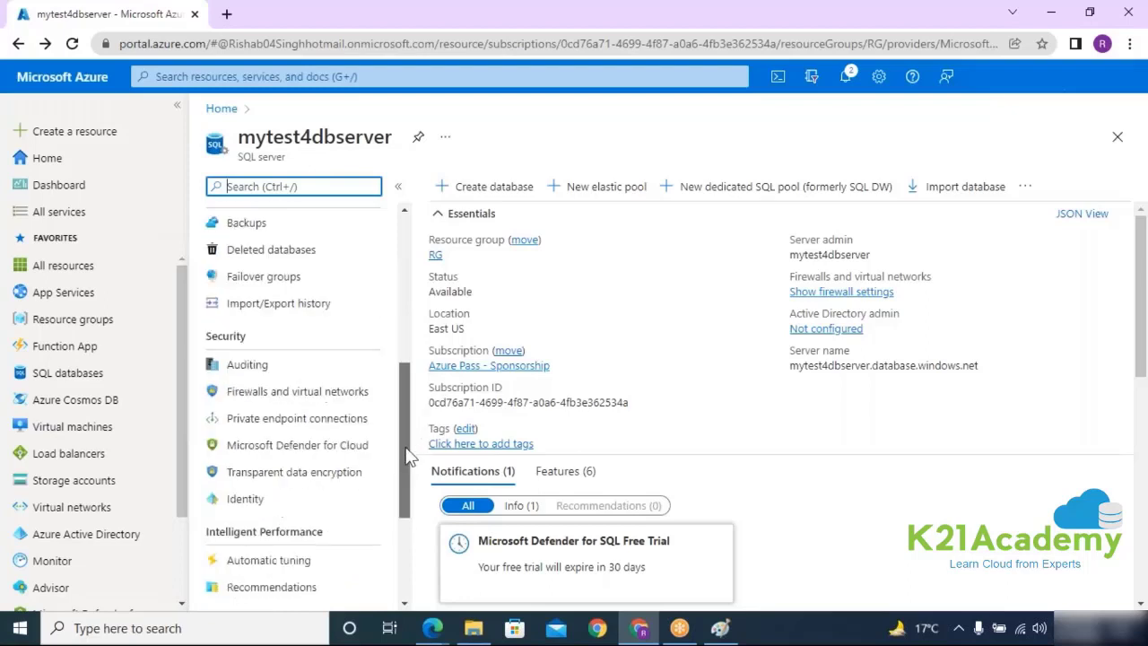
{"action": "left_click", "coordinate": [281, 482]}
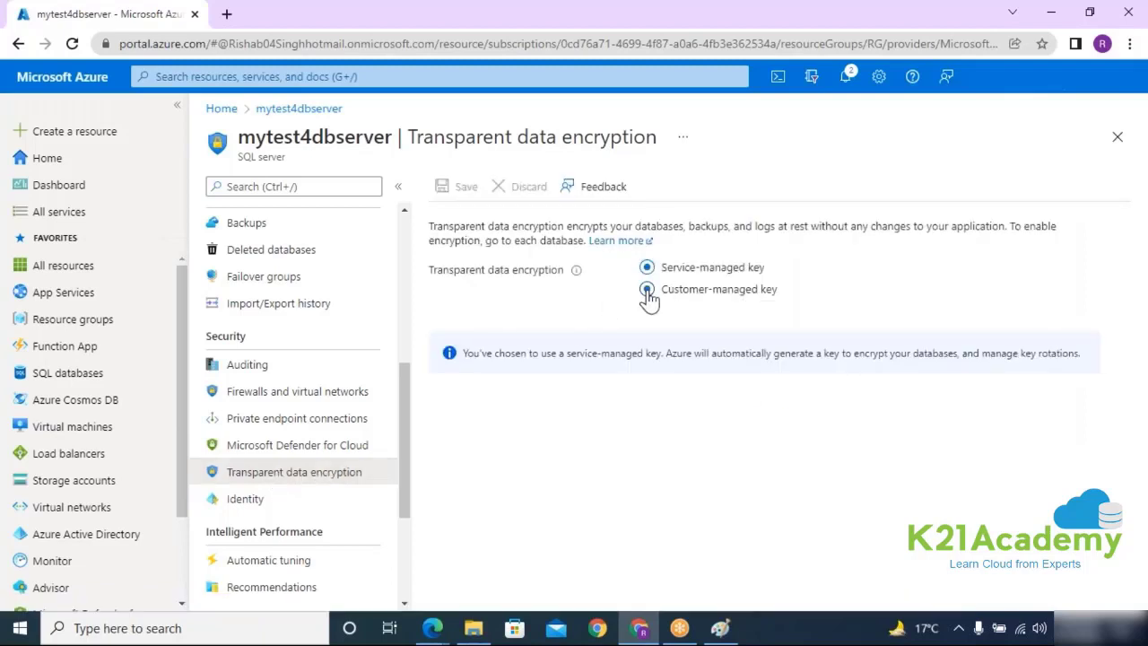
{"action": "left_click", "coordinate": [646, 295]}
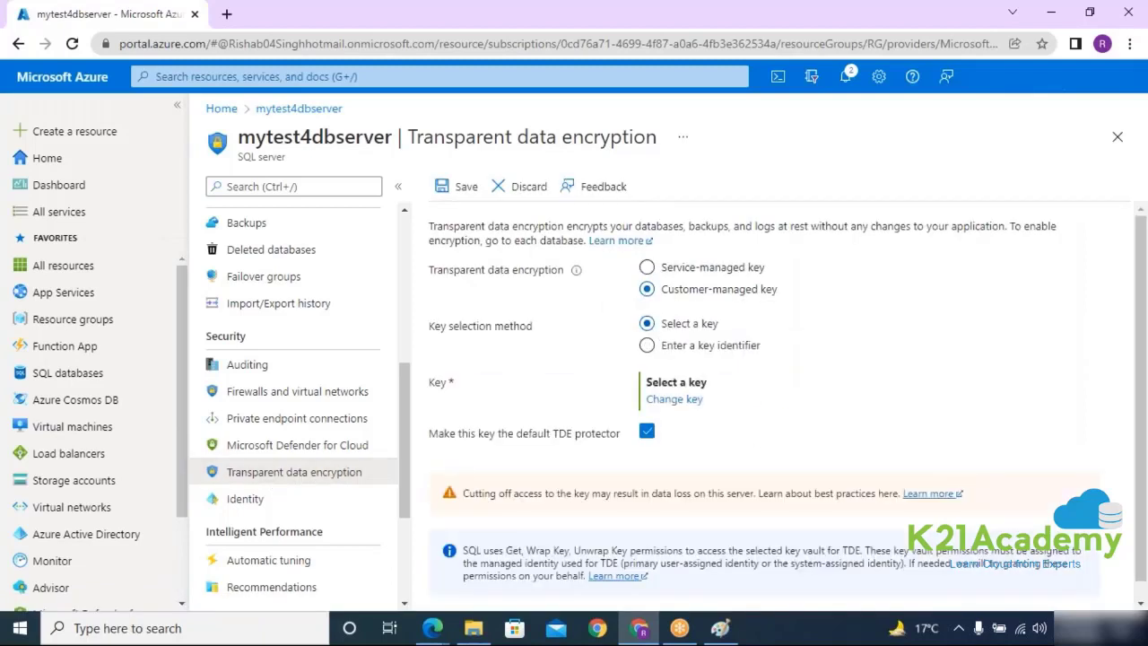
{"action": "left_click", "coordinate": [673, 400]}
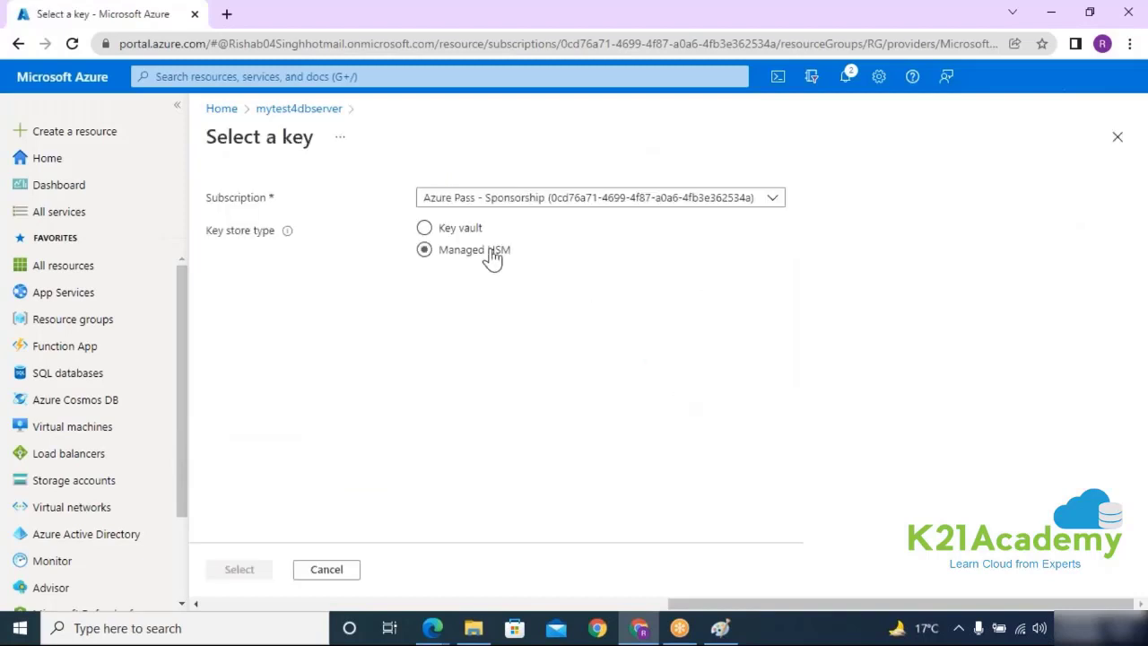
{"action": "left_click", "coordinate": [423, 228]}
{"action": "left_click", "coordinate": [493, 286]}
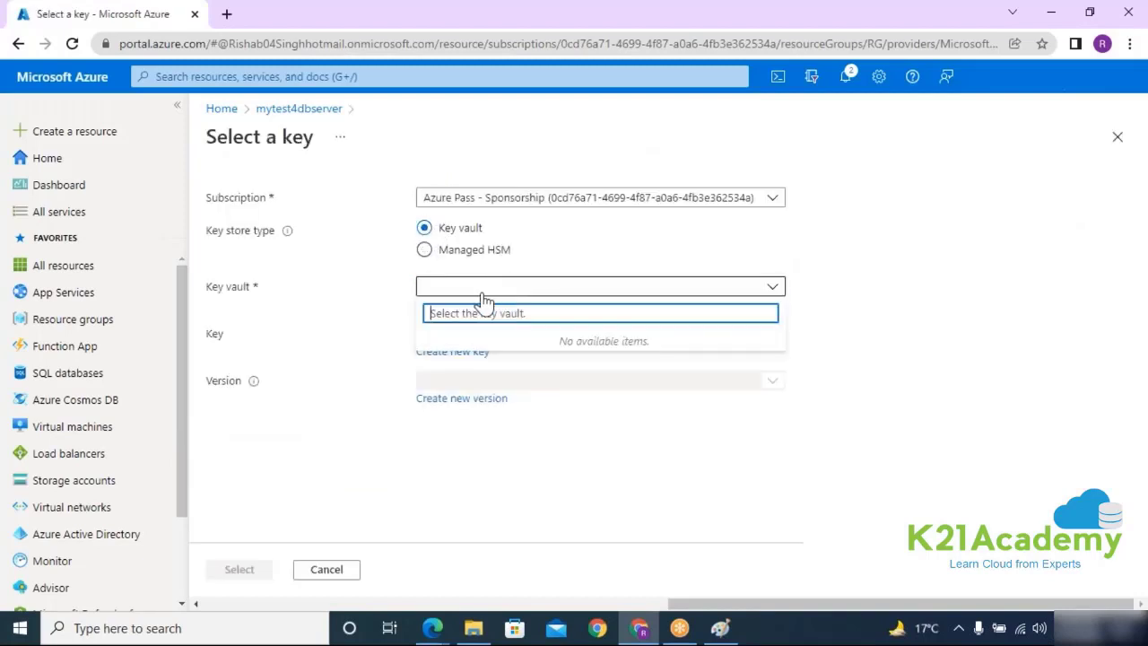
{"action": "left_click", "coordinate": [359, 322]}
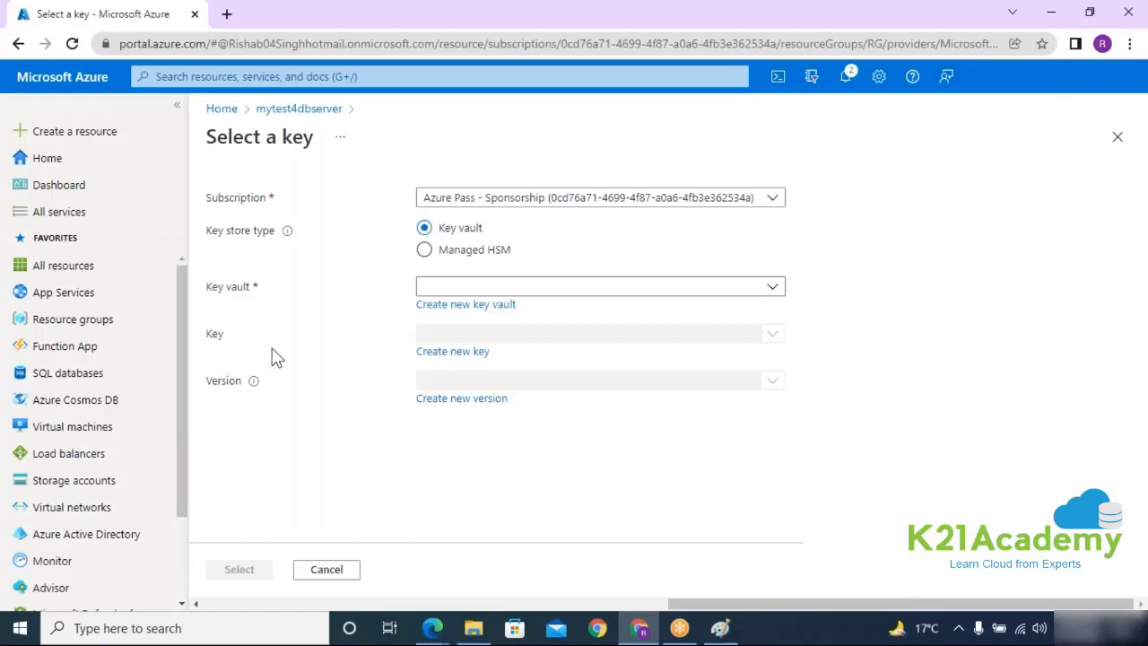
{"action": "left_click", "coordinate": [298, 108]}
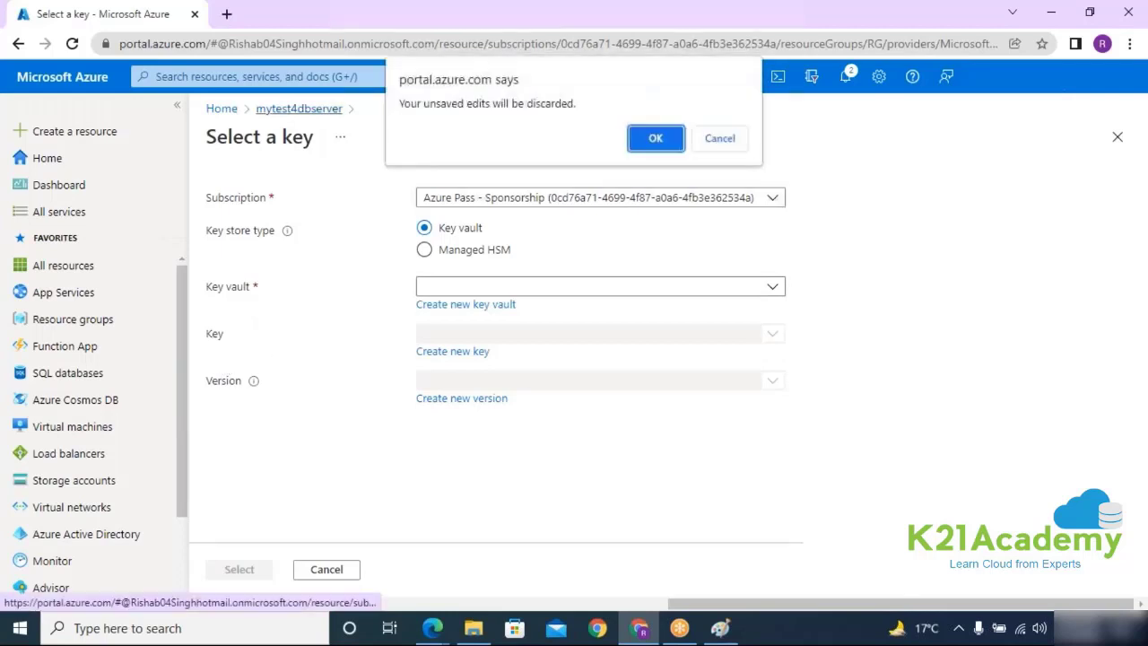
{"action": "left_click", "coordinate": [656, 139]}
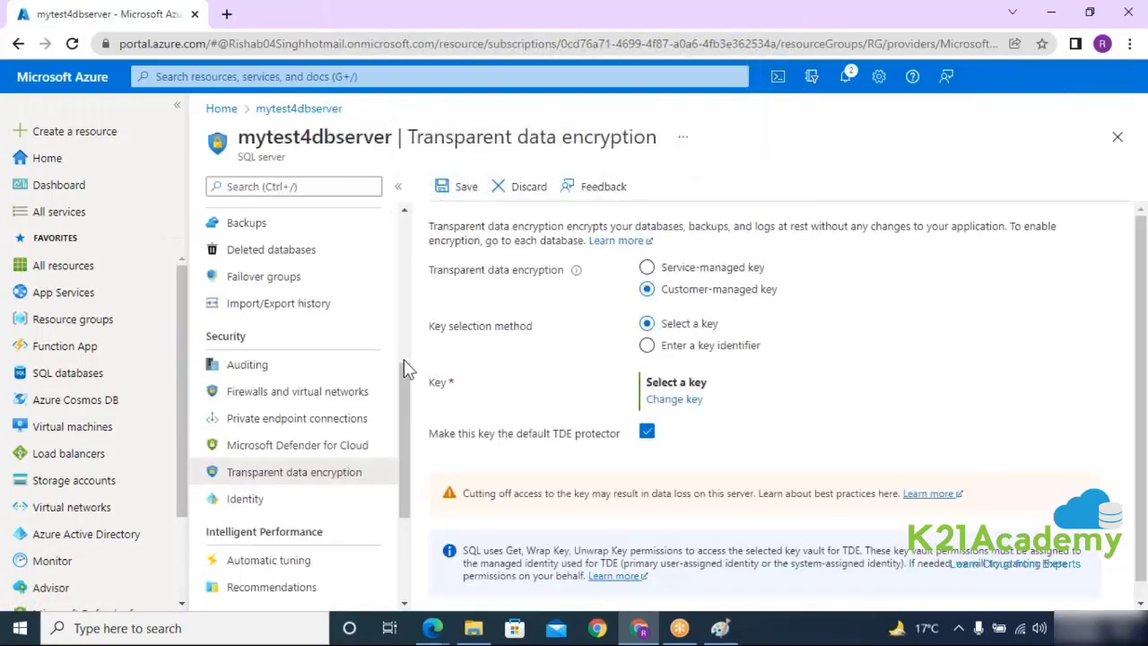
Step: Toggle the system-assigned managed identity on and back off, discarding edits when moving to Automatic tuning
{"action": "scroll", "coordinate": [405, 411], "scroll_direction": "down", "scroll_amount": 2}
{"action": "left_click", "coordinate": [295, 436]}
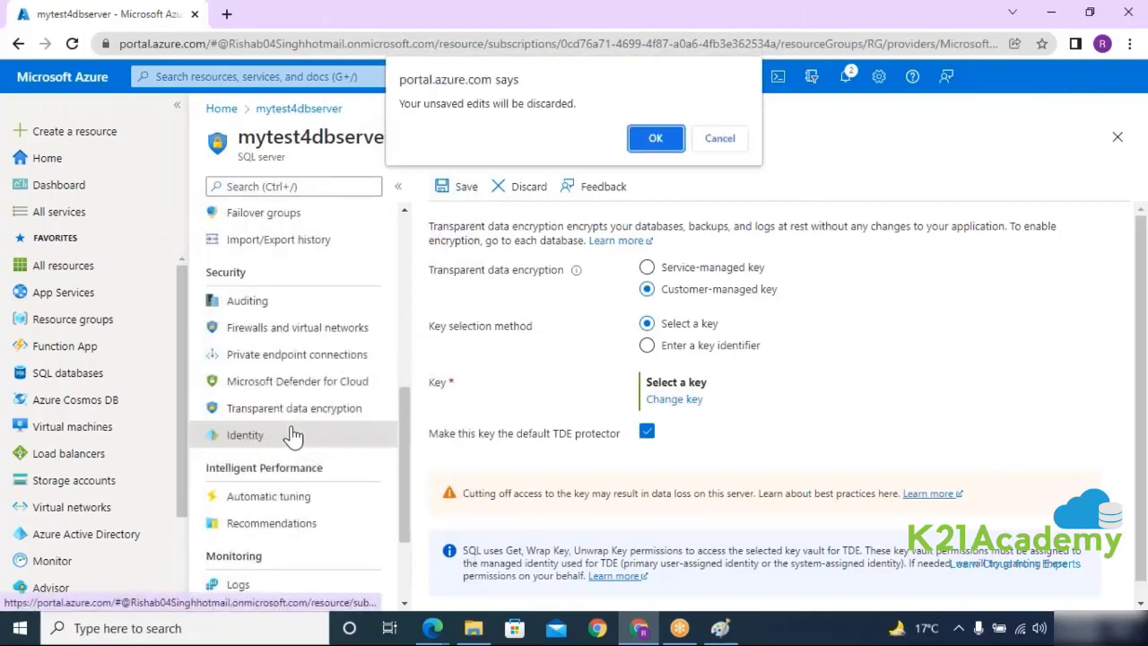
{"action": "left_click", "coordinate": [656, 137]}
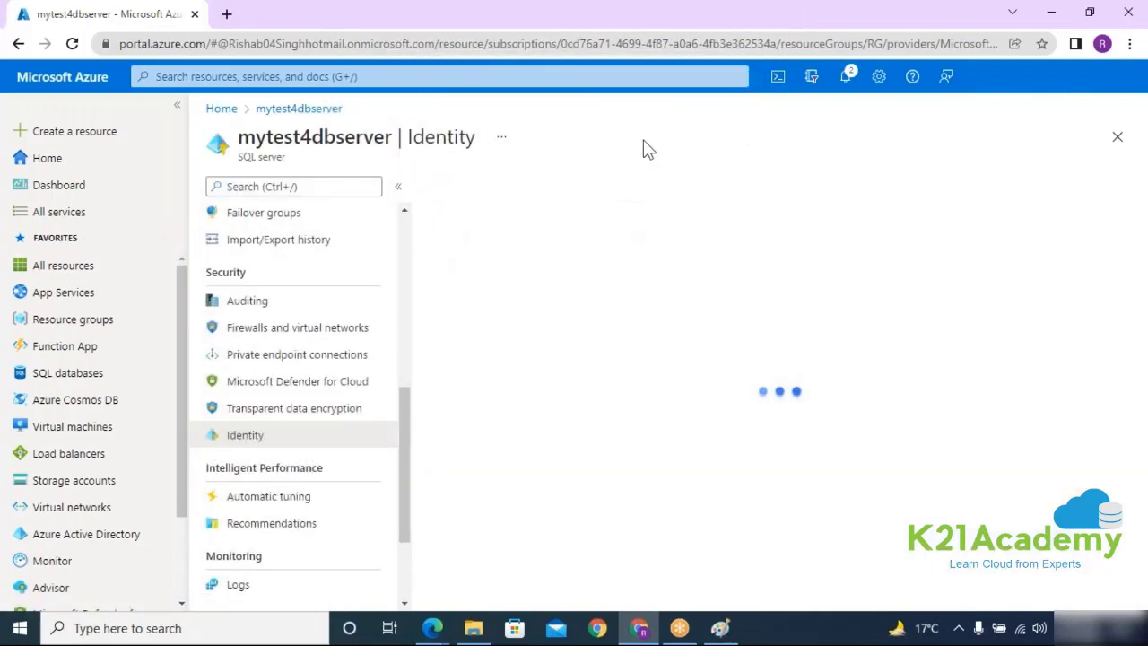
{"action": "left_click", "coordinate": [653, 339]}
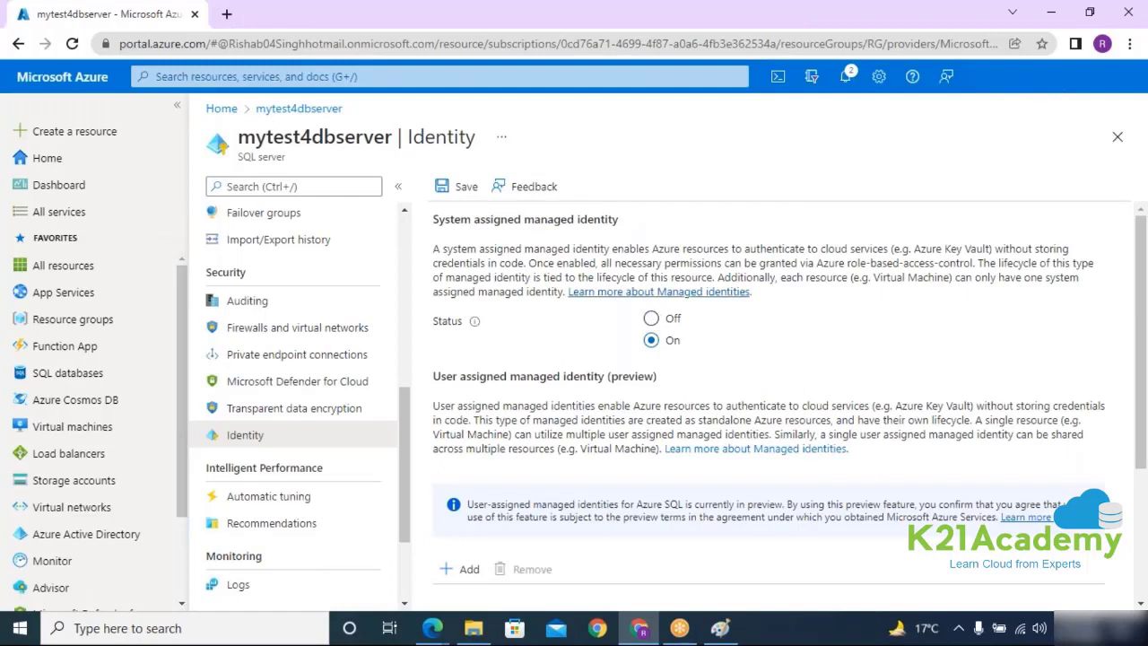
{"action": "left_click", "coordinate": [660, 324]}
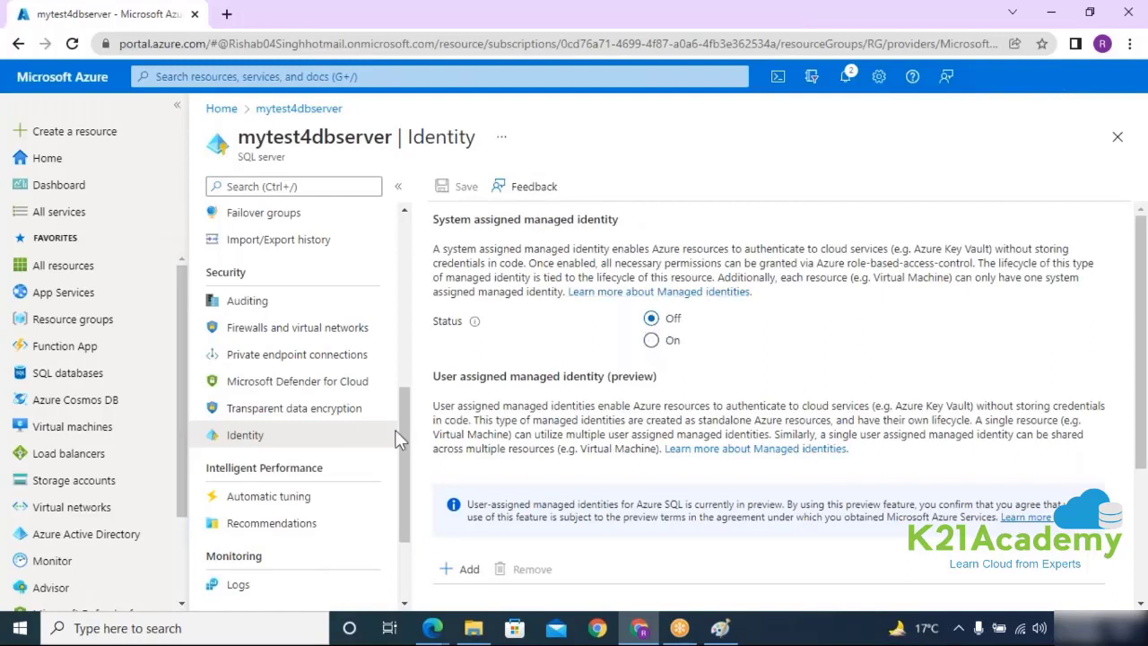
{"action": "left_click_drag", "start_coordinate": [403, 442], "coordinate": [404, 478]}
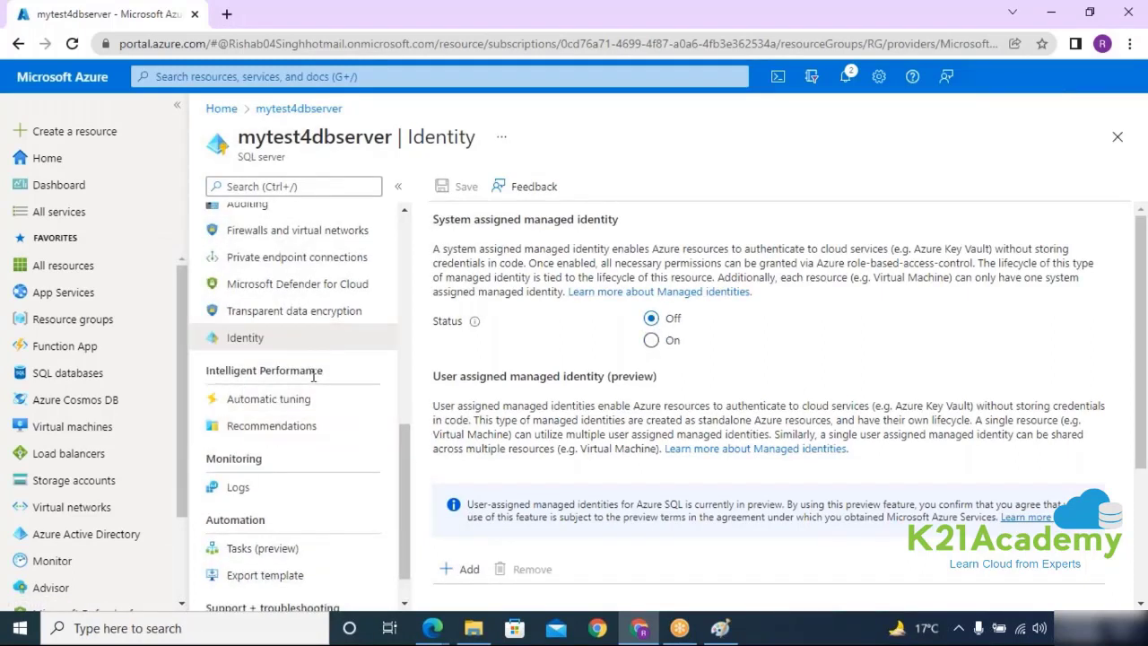
{"action": "left_click_drag", "start_coordinate": [313, 374], "coordinate": [206, 372]}
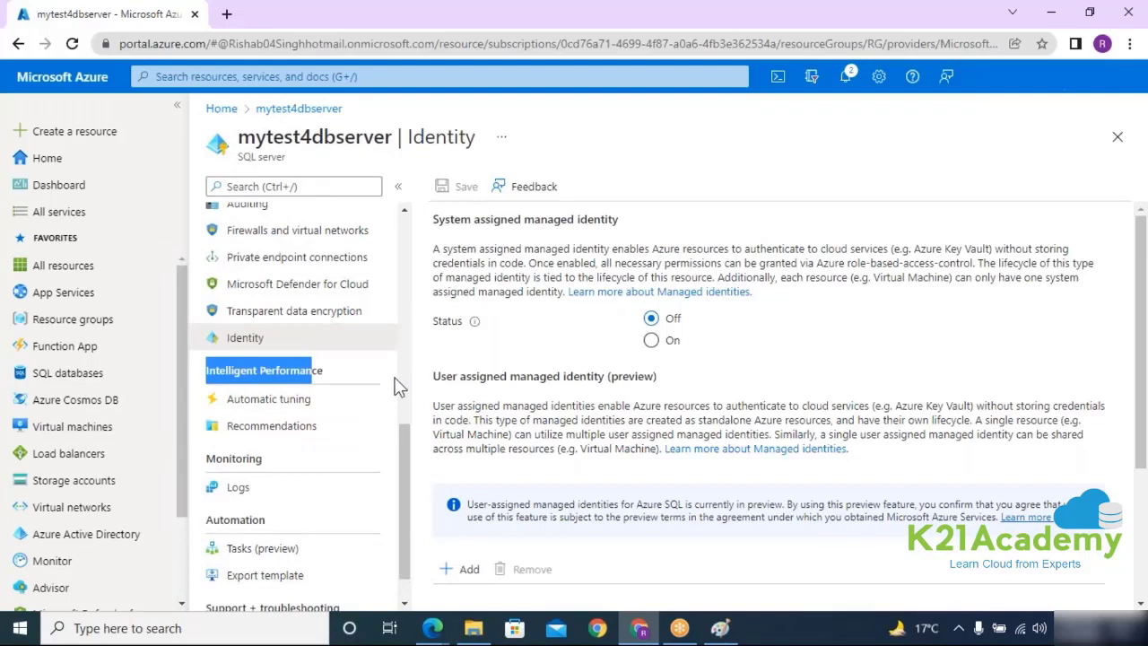
{"action": "left_click", "coordinate": [300, 404]}
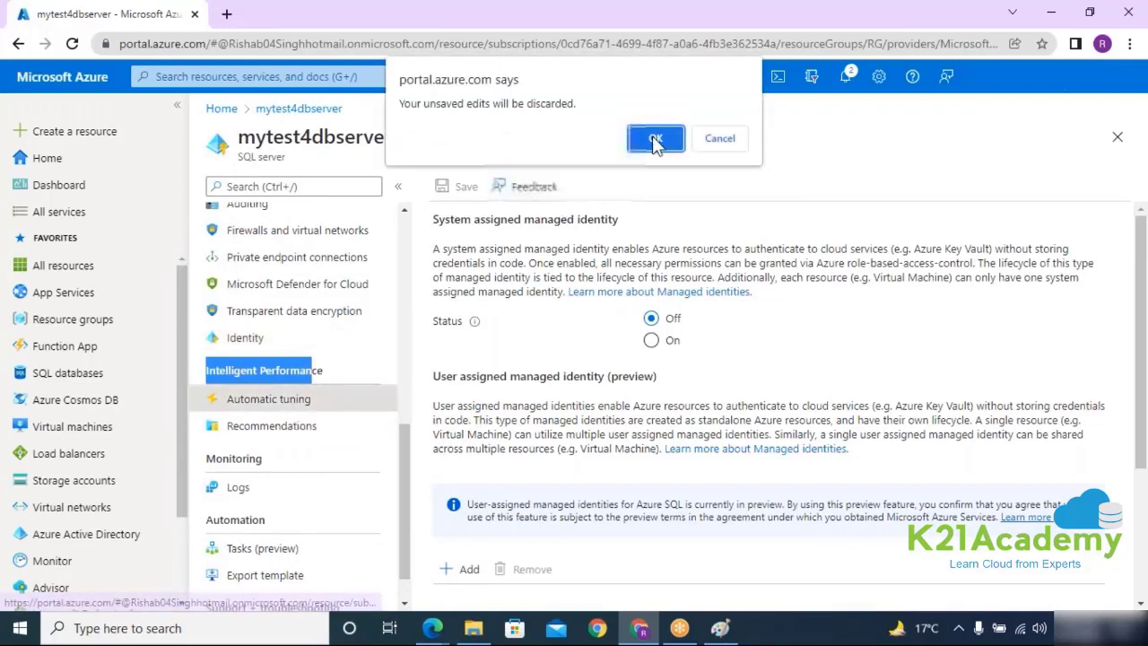
{"action": "left_click", "coordinate": [655, 143]}
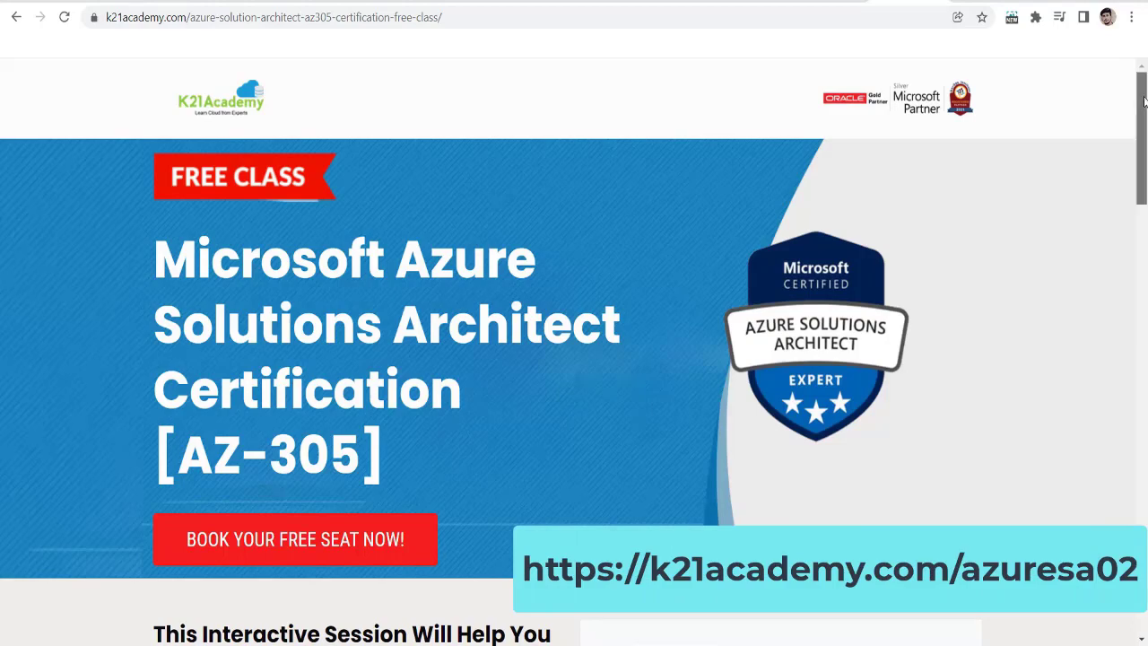
Step: Scroll the K21Academy AZ-305 free class page down to the Reserve your spot form
{"action": "left_click_drag", "start_coordinate": [1144, 102], "coordinate": [1145, 230]}
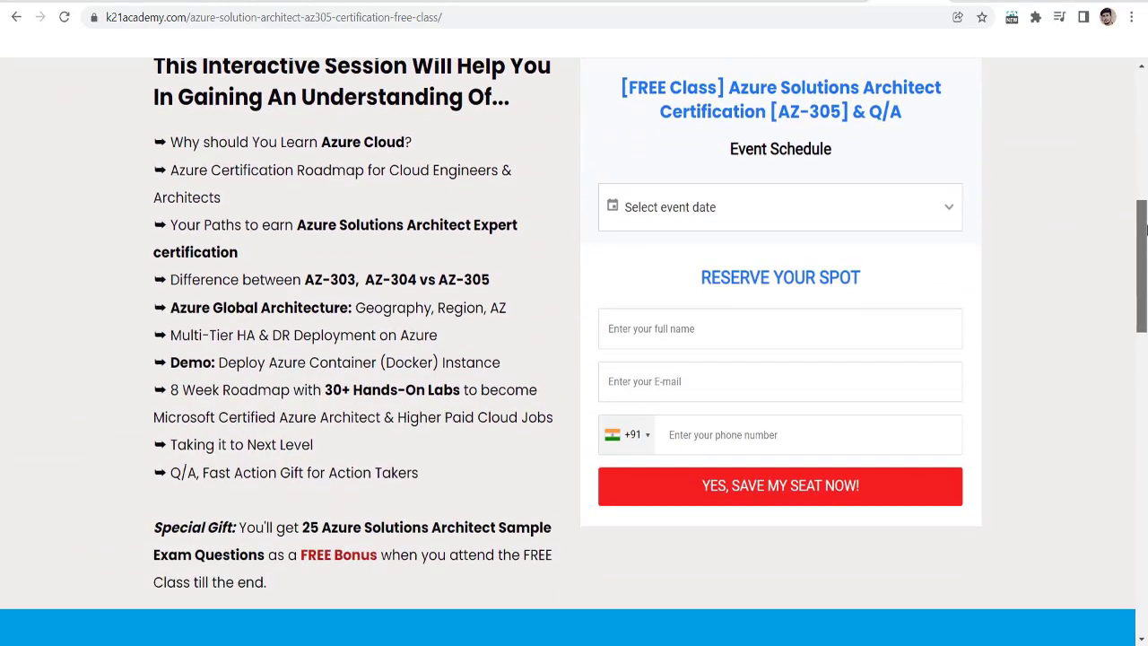